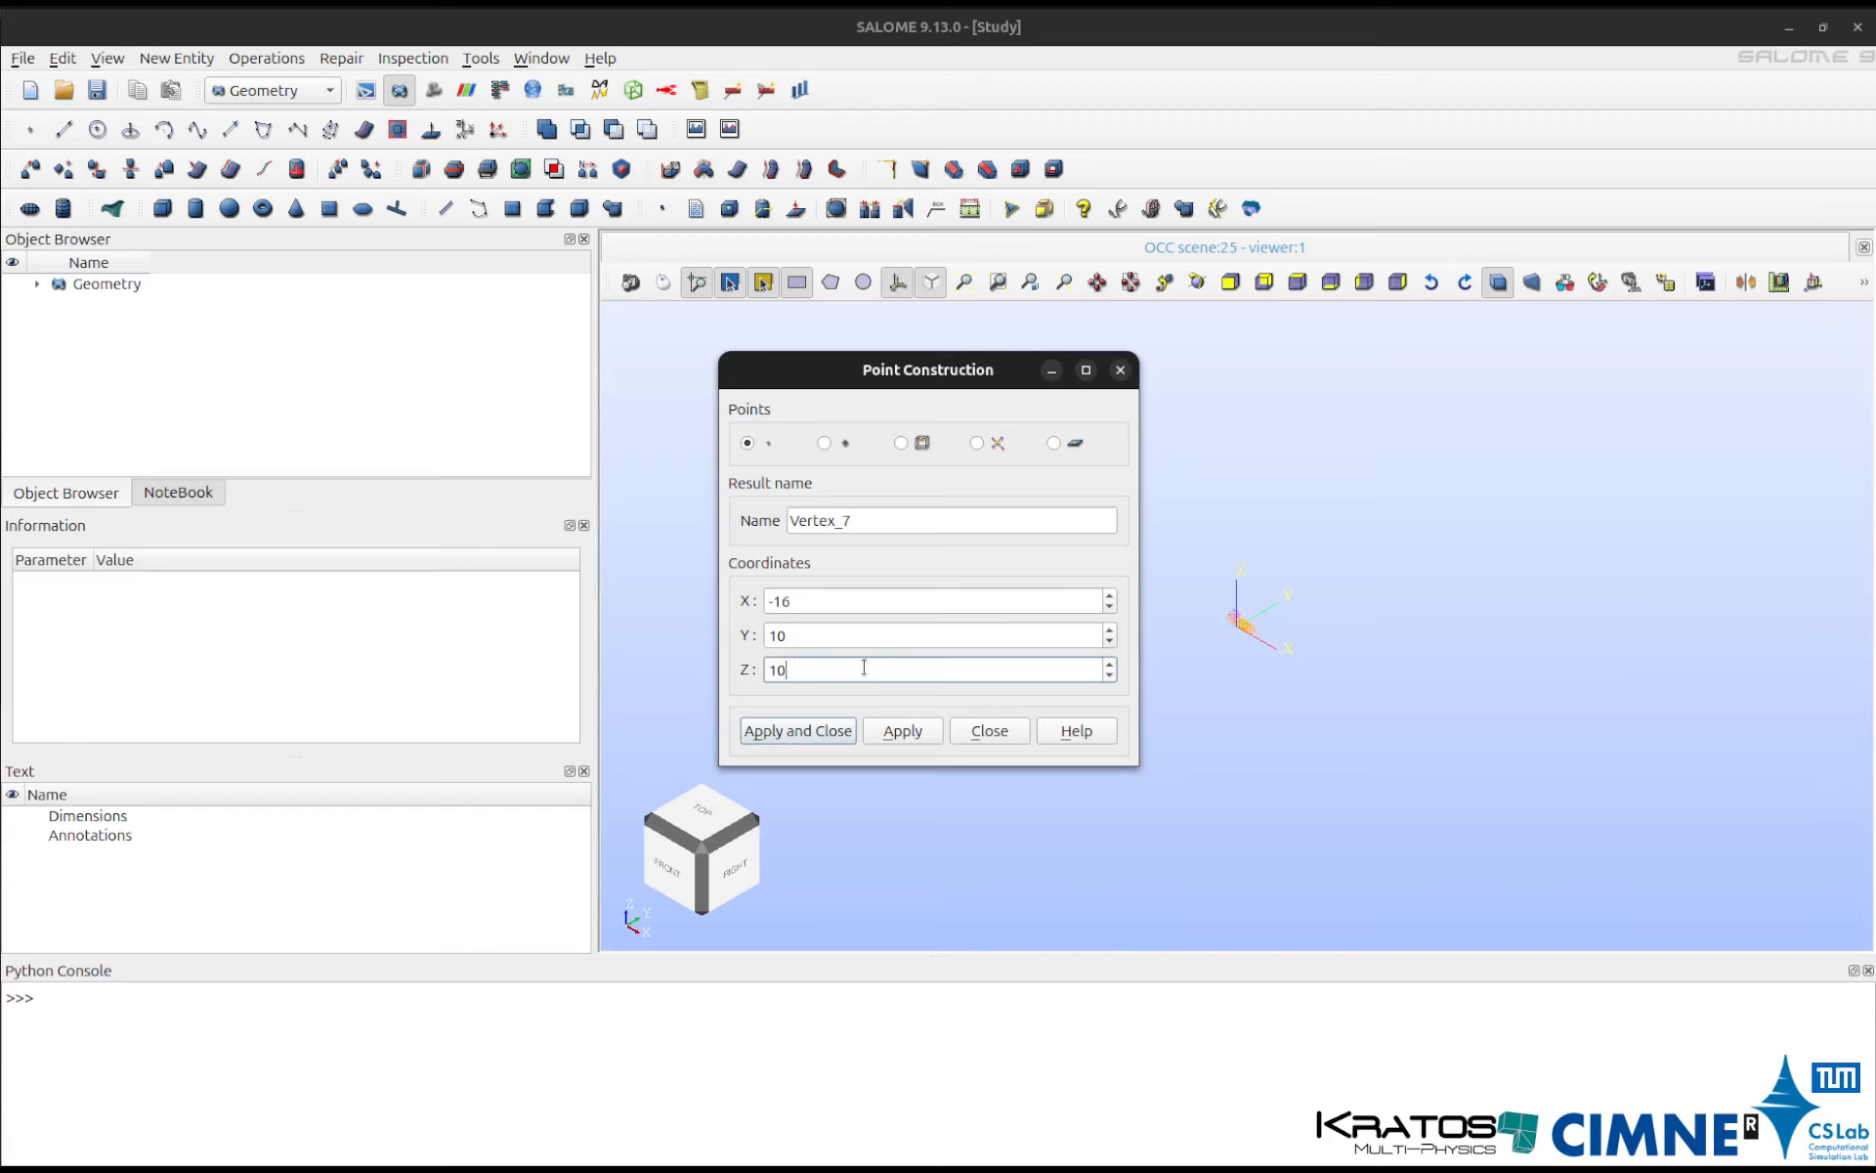
Create points at (-16, 10, 10) and (-8, 10, 10).
{"action": "left_click", "coordinate": [903, 731]}
{"action": "left_click", "coordinate": [883, 595]}
{"action": "double_click", "coordinate": [884, 595]}
{"action": "type", "text": "-8"}
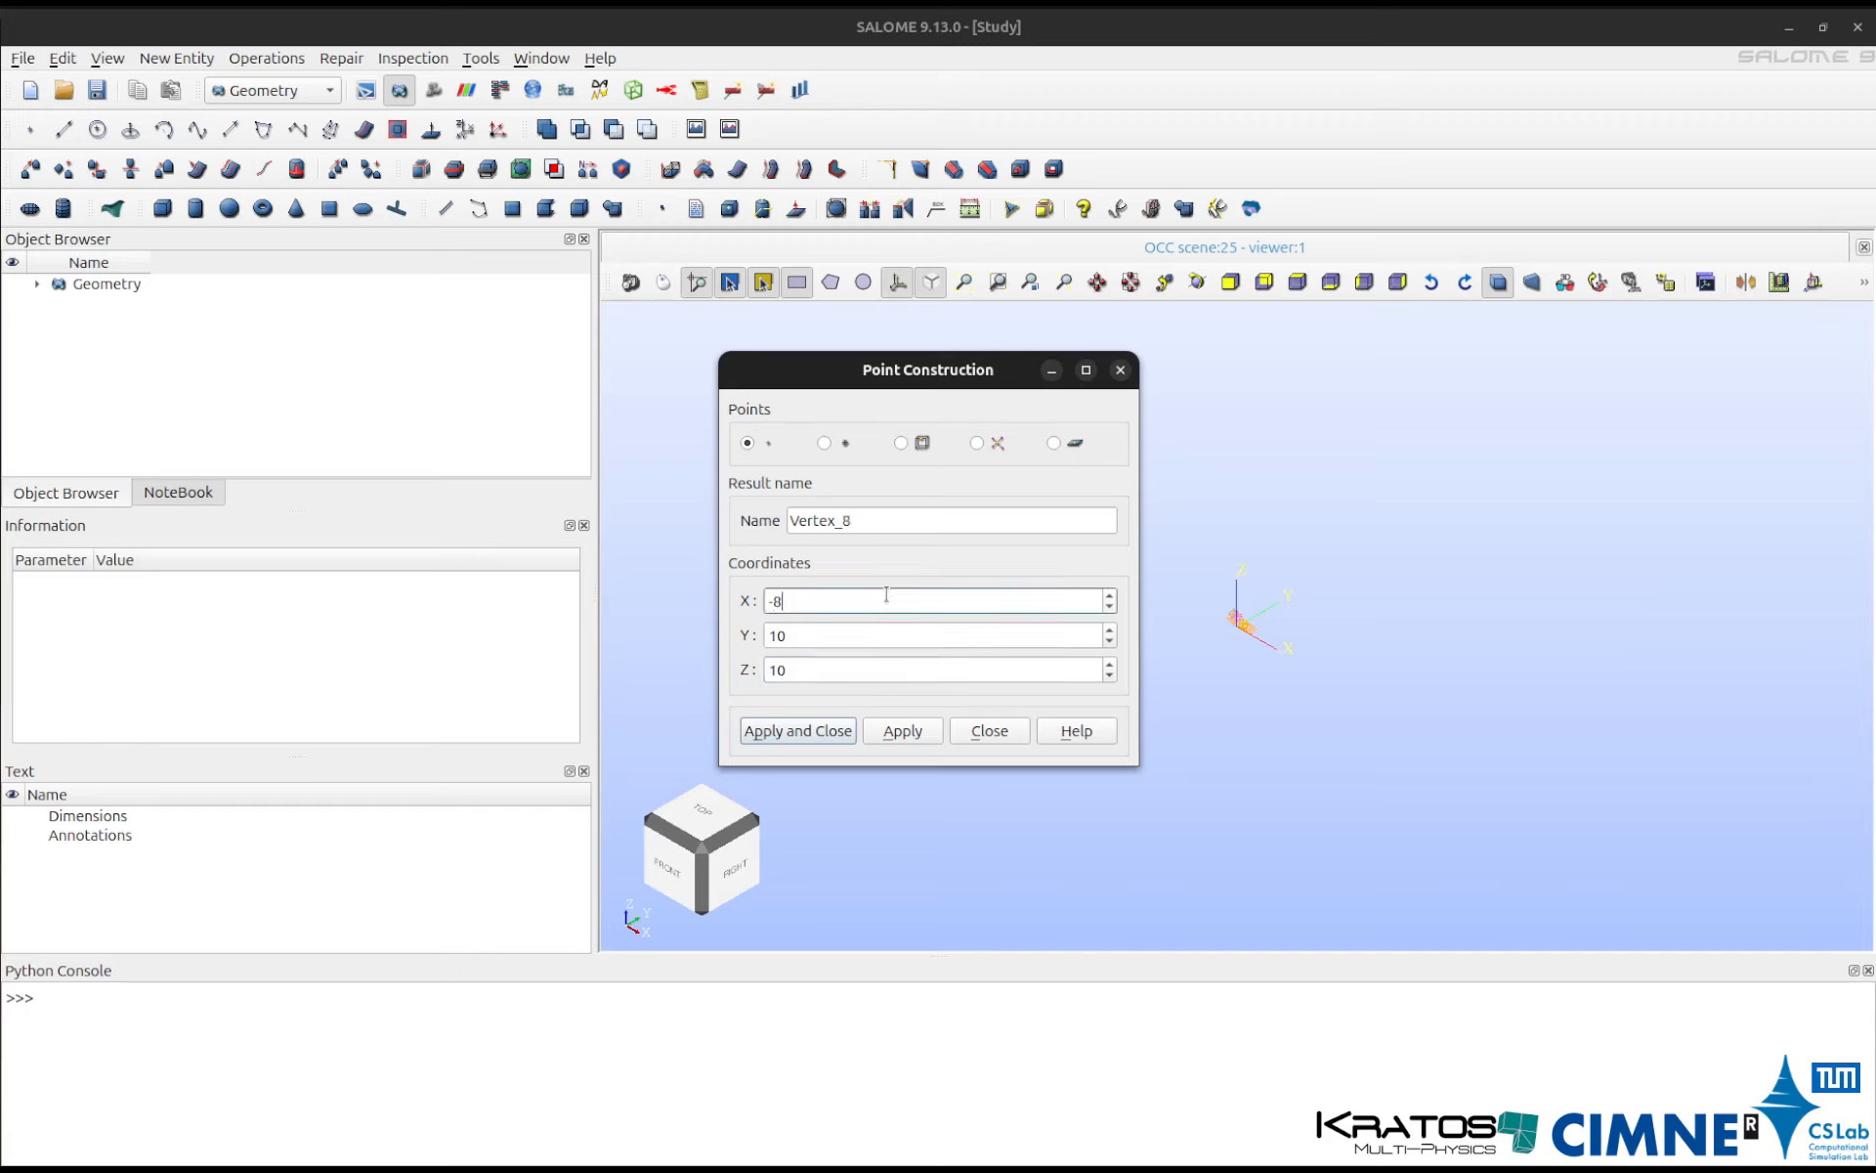
{"action": "left_click", "coordinate": [903, 731]}
Create three more points at X 0, 8 and 16, each with Y 10 and Z 10, and finish point construction.
{"action": "double_click", "coordinate": [862, 601]}
{"action": "left_click", "coordinate": [886, 731]}
{"action": "double_click", "coordinate": [862, 603]}
{"action": "left_click", "coordinate": [898, 730]}
{"action": "double_click", "coordinate": [875, 603]}
{"action": "type", "text": "16"}
{"action": "left_click", "coordinate": [854, 734]}
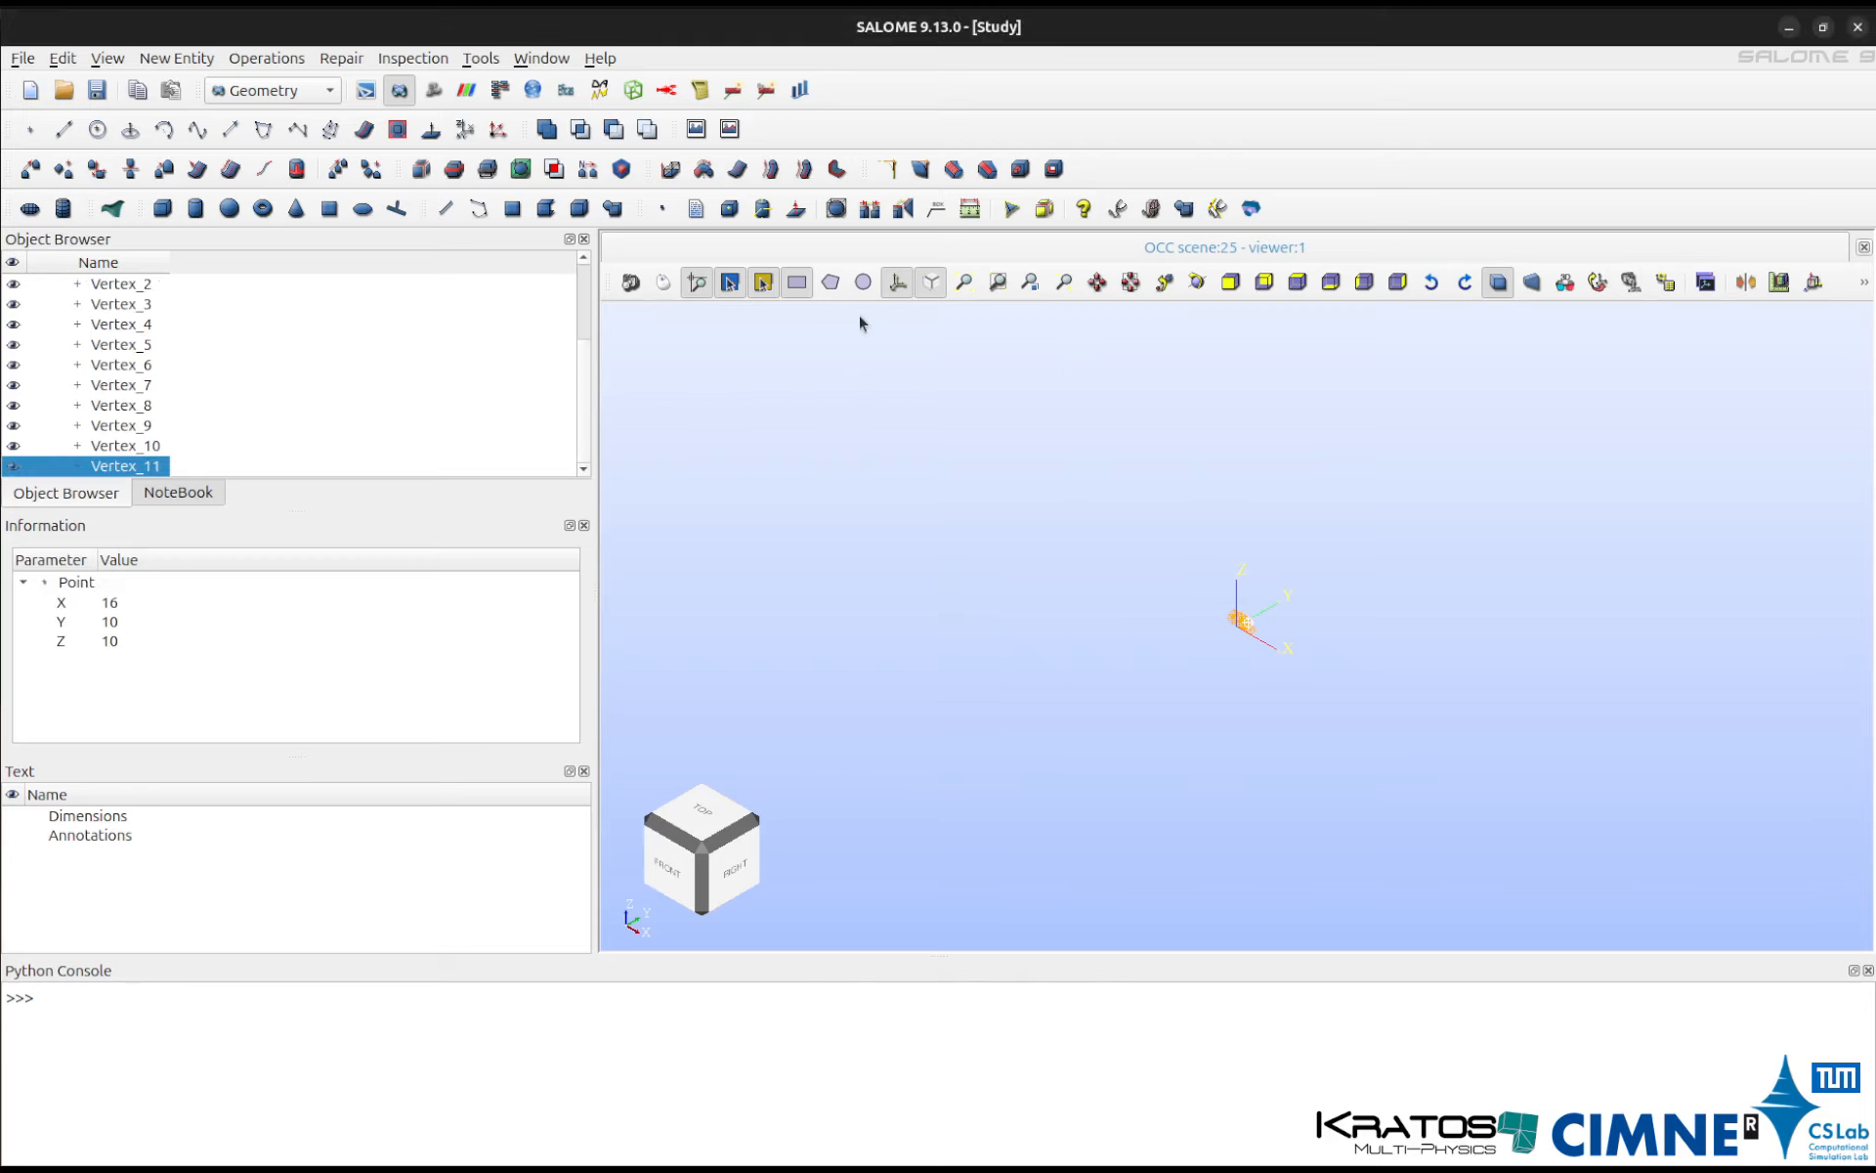
Build three lines joining Vertex_1, Vertex_7 and Vertex_2 into the first closed truss triangle.
{"action": "left_click", "coordinate": [965, 283]}
{"action": "left_click", "coordinate": [1310, 601]}
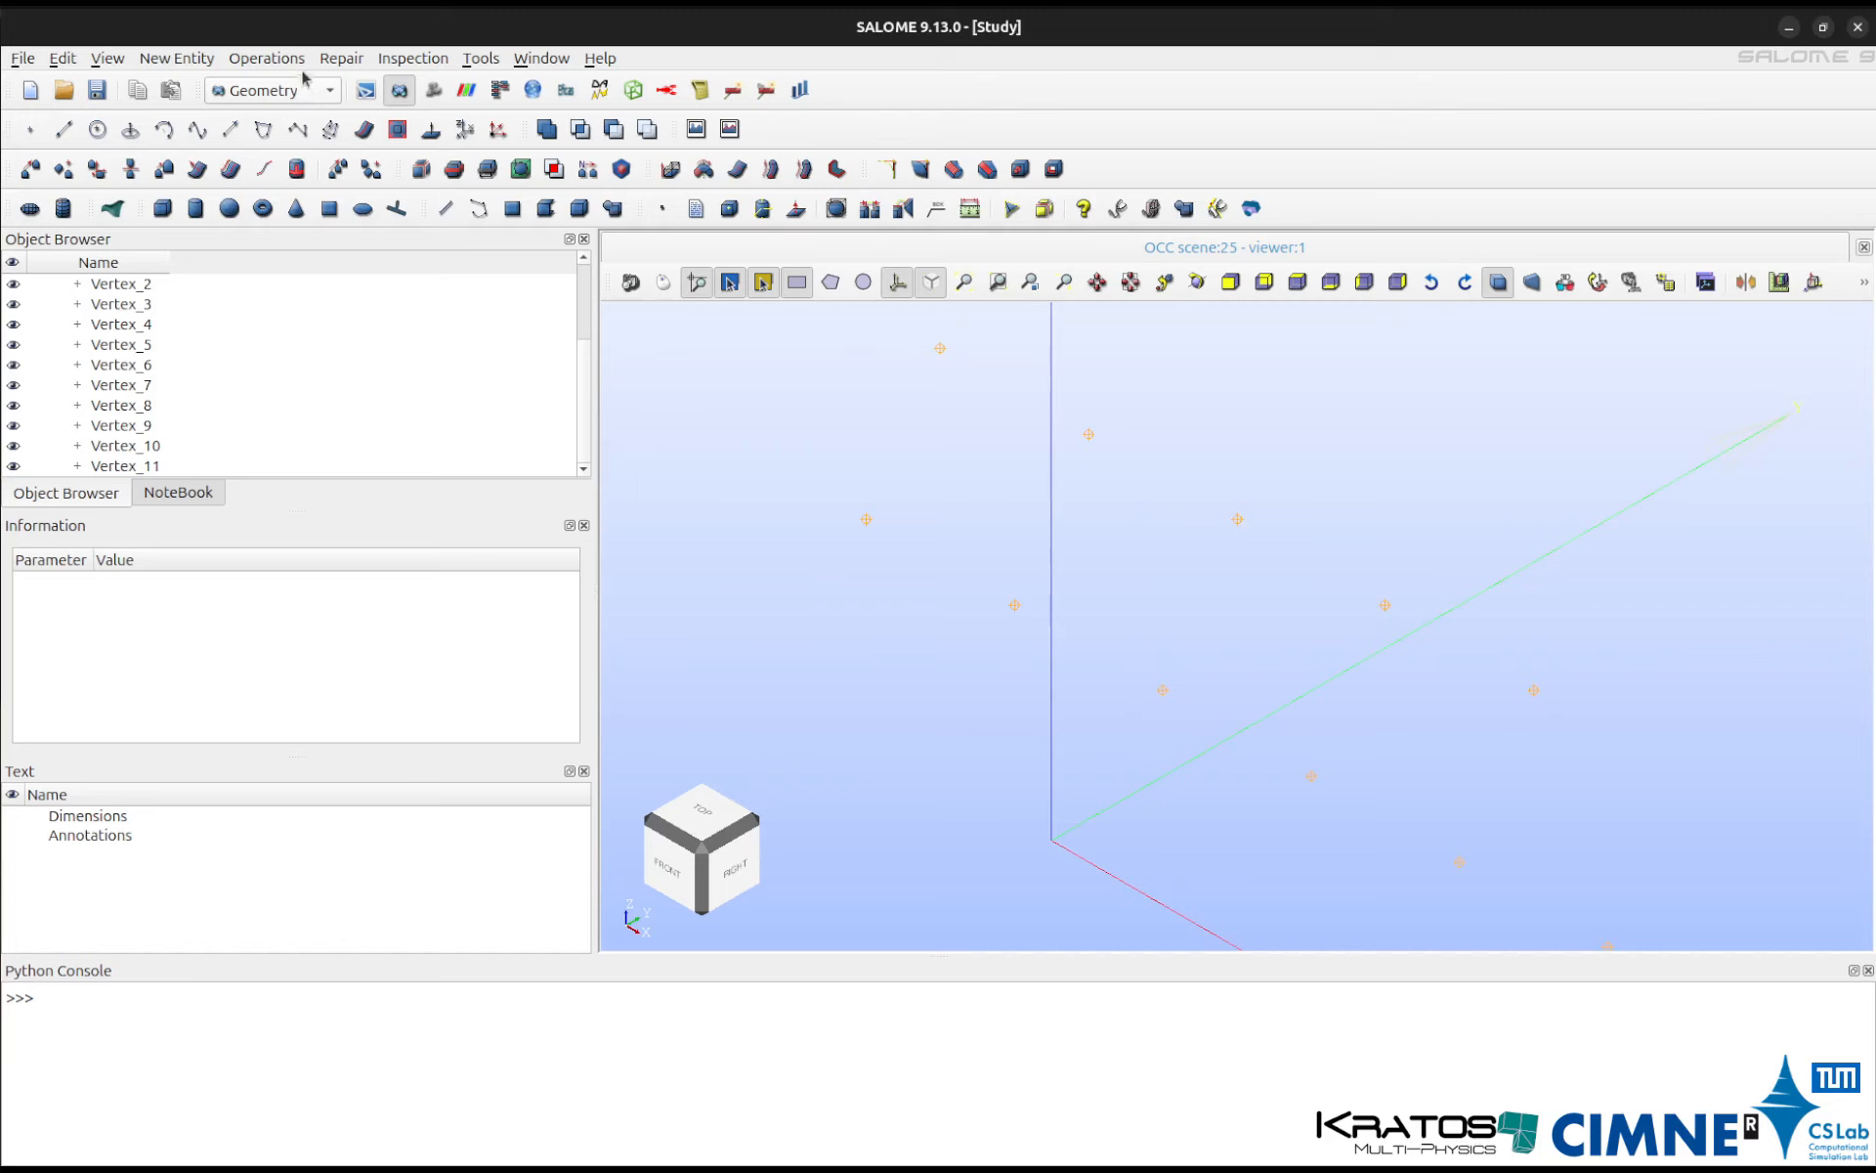
{"action": "left_click", "coordinate": [176, 59]}
{"action": "mouse_move", "coordinate": [181, 85]}
{"action": "left_click", "coordinate": [440, 112]}
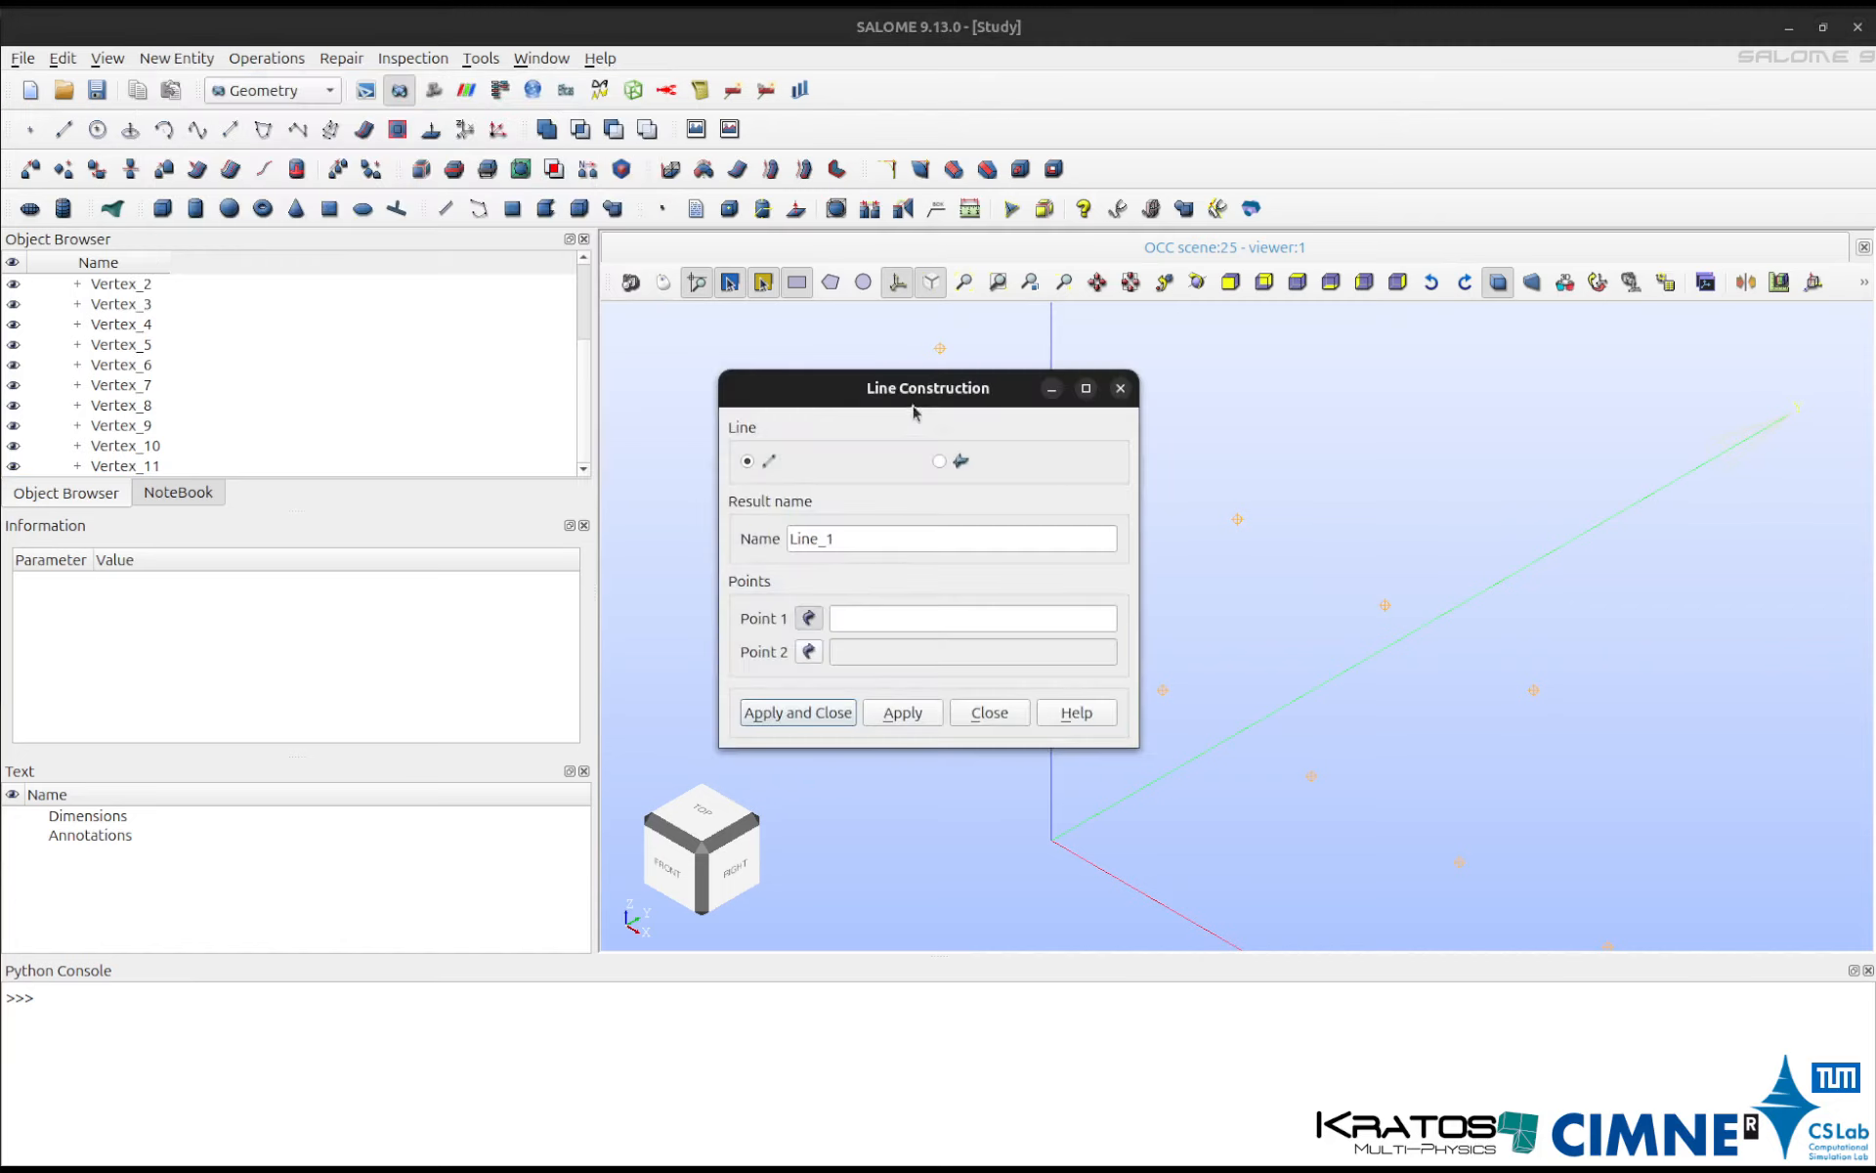
{"action": "left_click", "coordinate": [867, 520]}
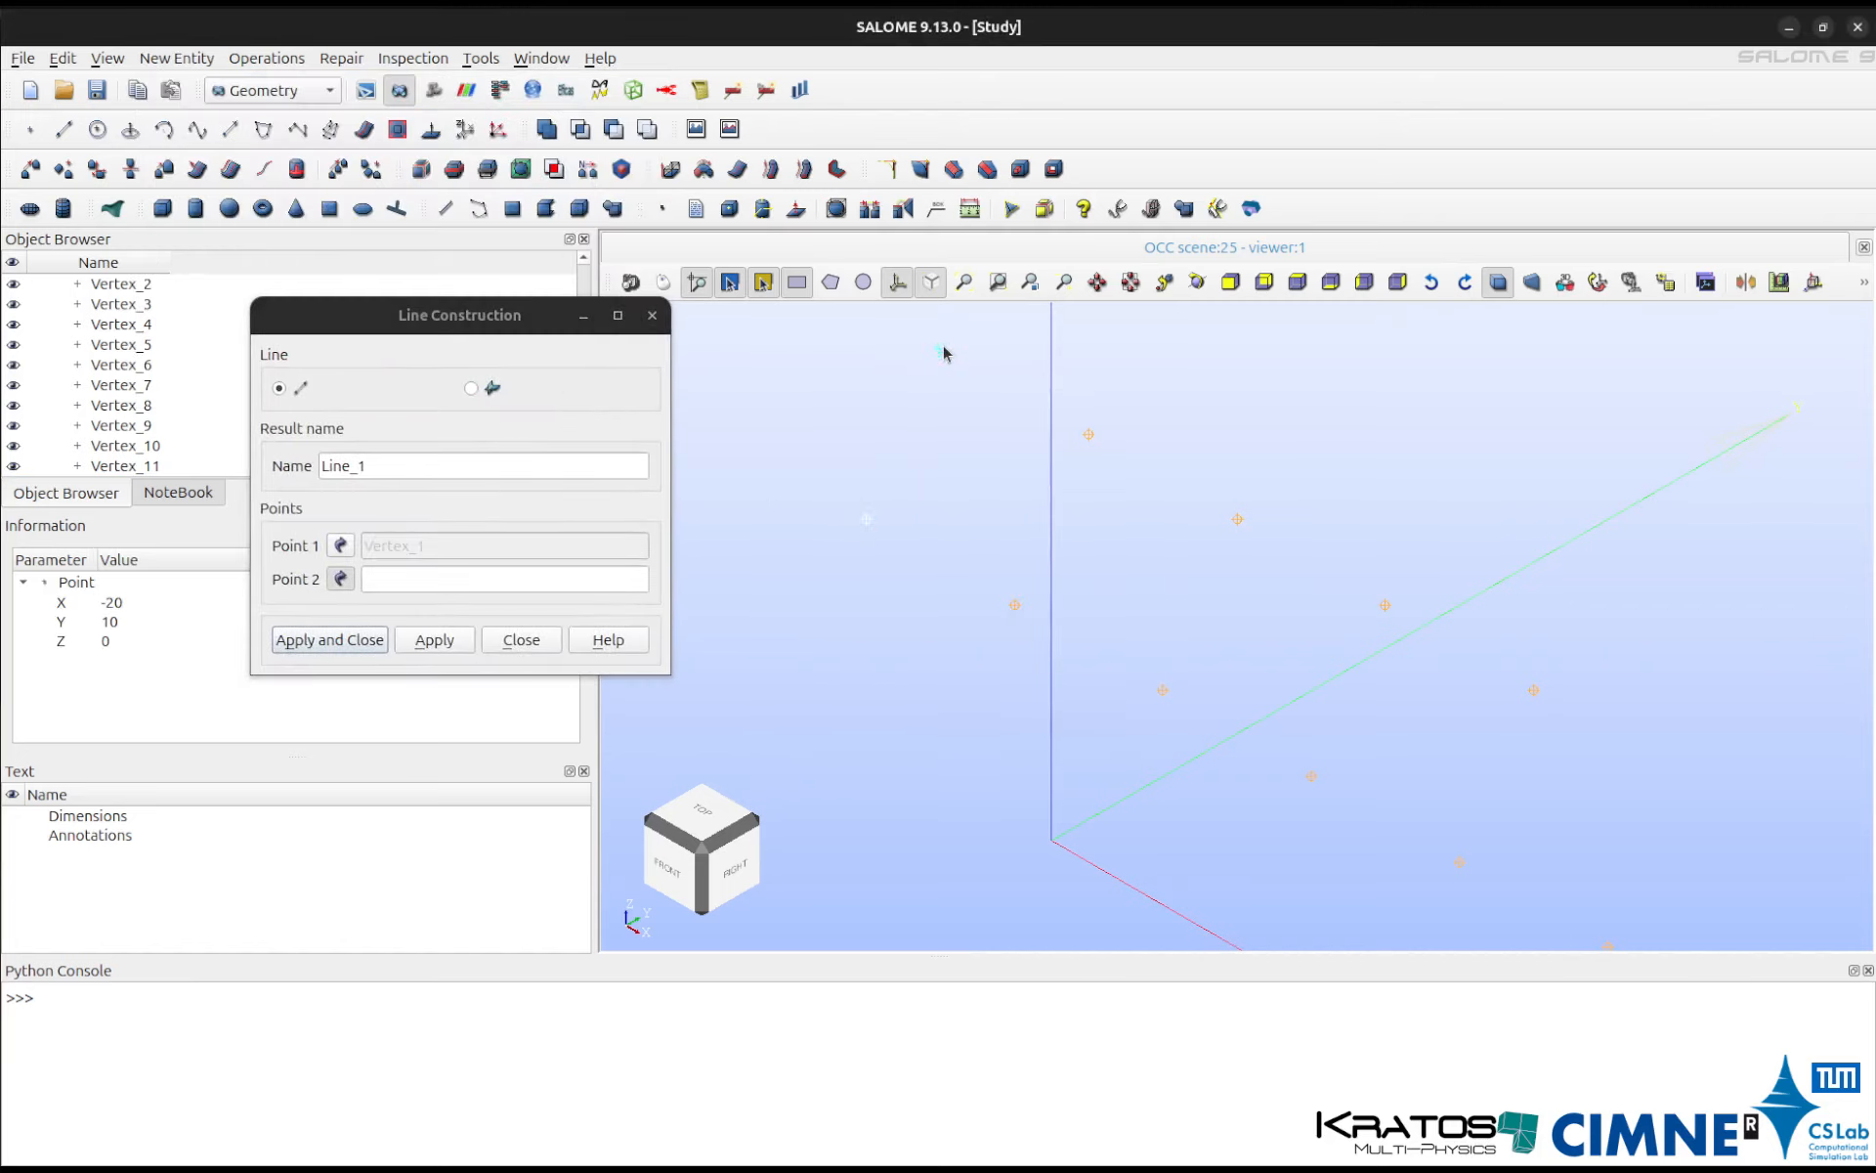
{"action": "left_click", "coordinate": [941, 350]}
{"action": "left_click", "coordinate": [434, 639]}
{"action": "left_click", "coordinate": [1014, 608]}
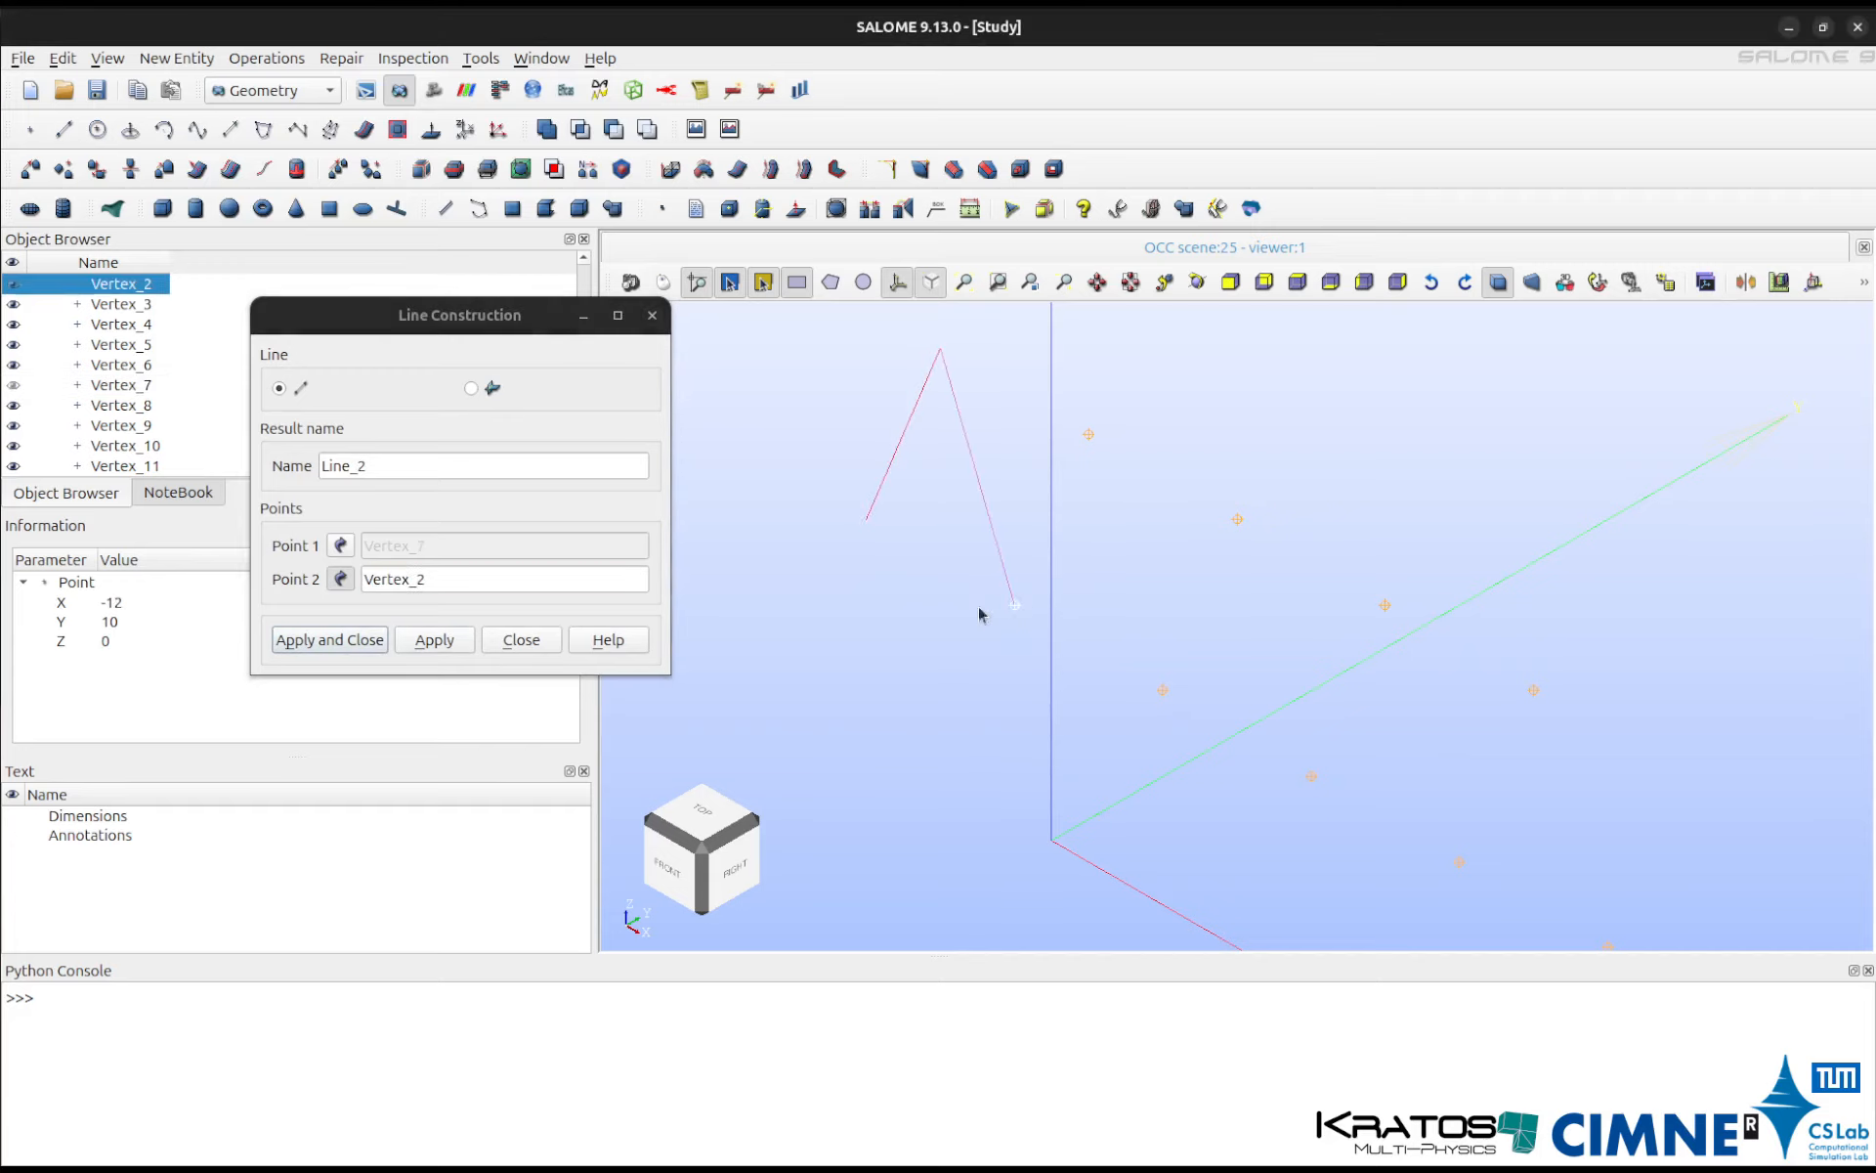
{"action": "left_click", "coordinate": [422, 640]}
{"action": "left_click", "coordinate": [1014, 606]}
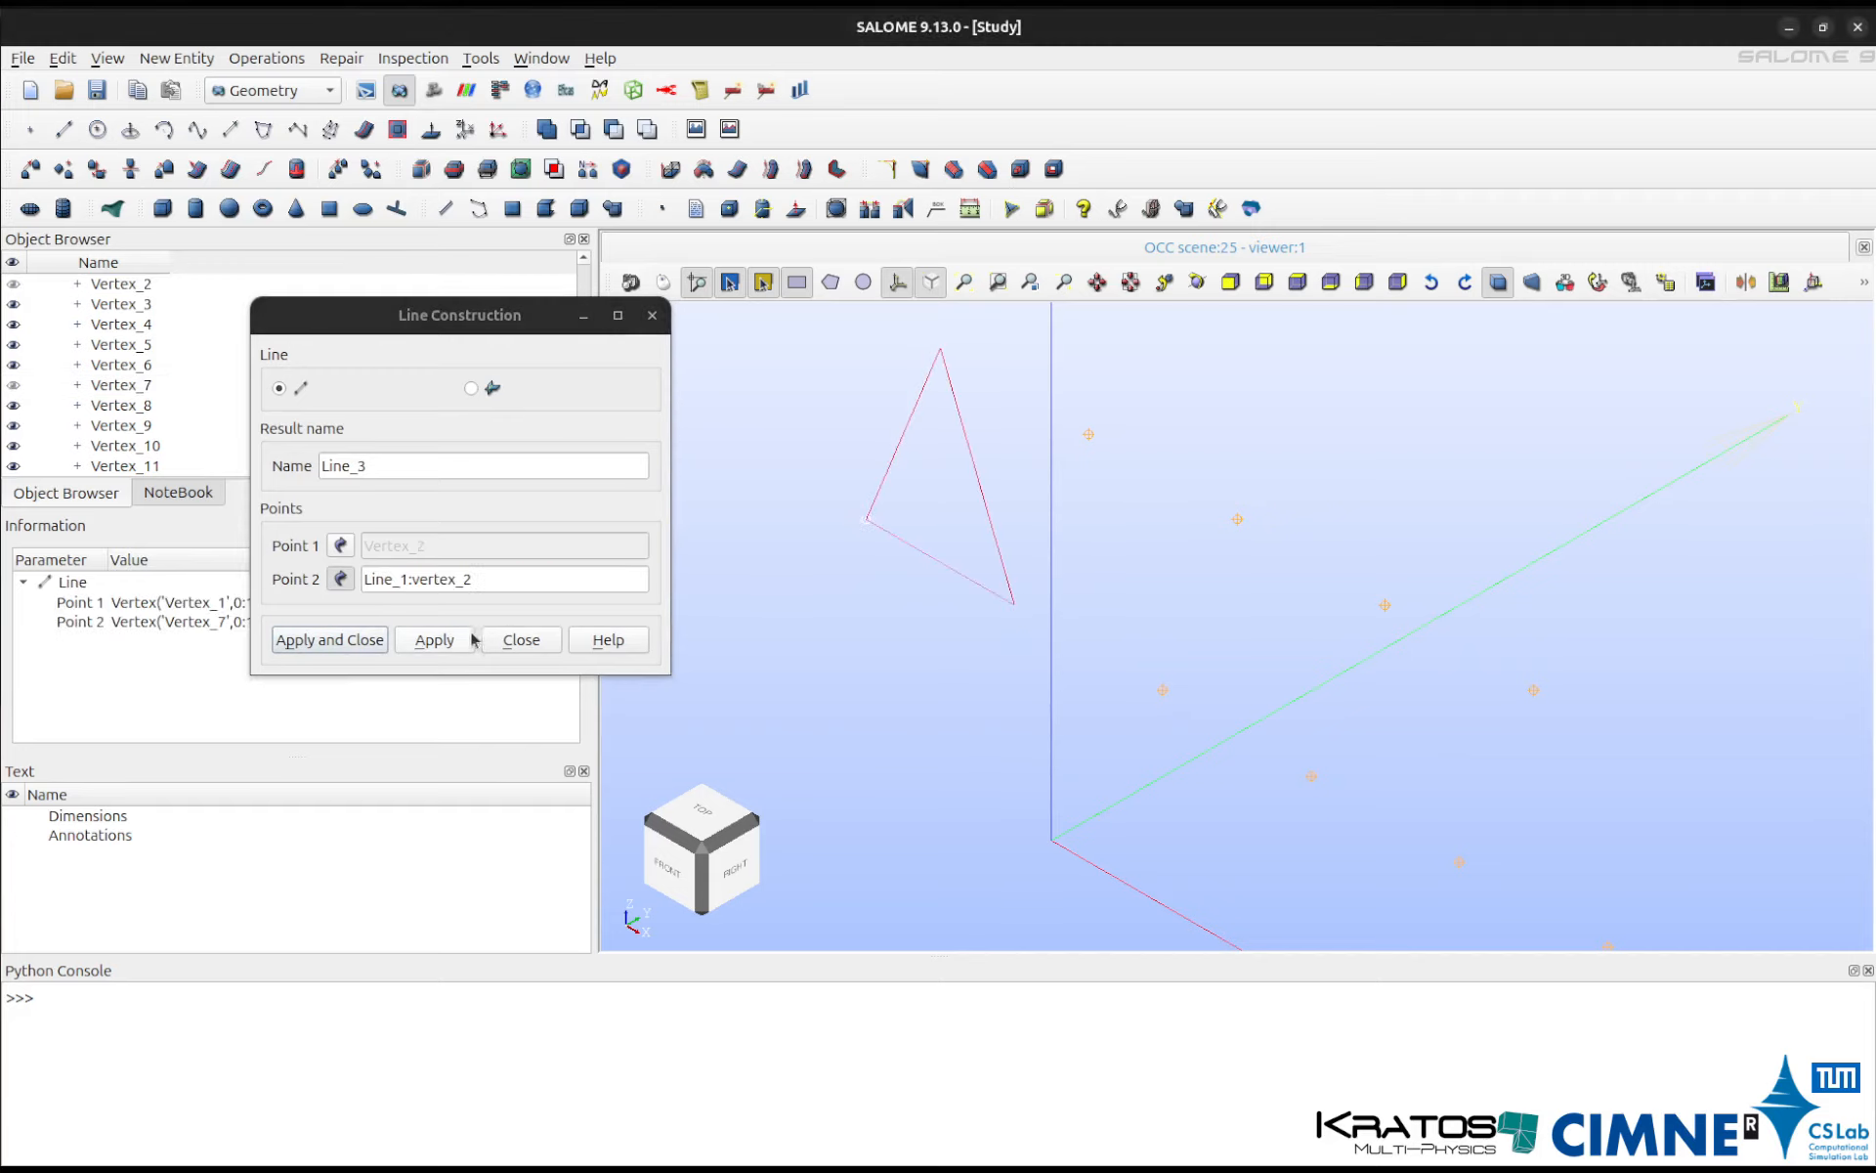
{"action": "left_click", "coordinate": [434, 639]}
Build the second truss triangle with lines connecting Vertex_2, Vertex_8 and Vertex_3.
{"action": "left_click", "coordinate": [1016, 606]}
{"action": "left_click", "coordinate": [1090, 435]}
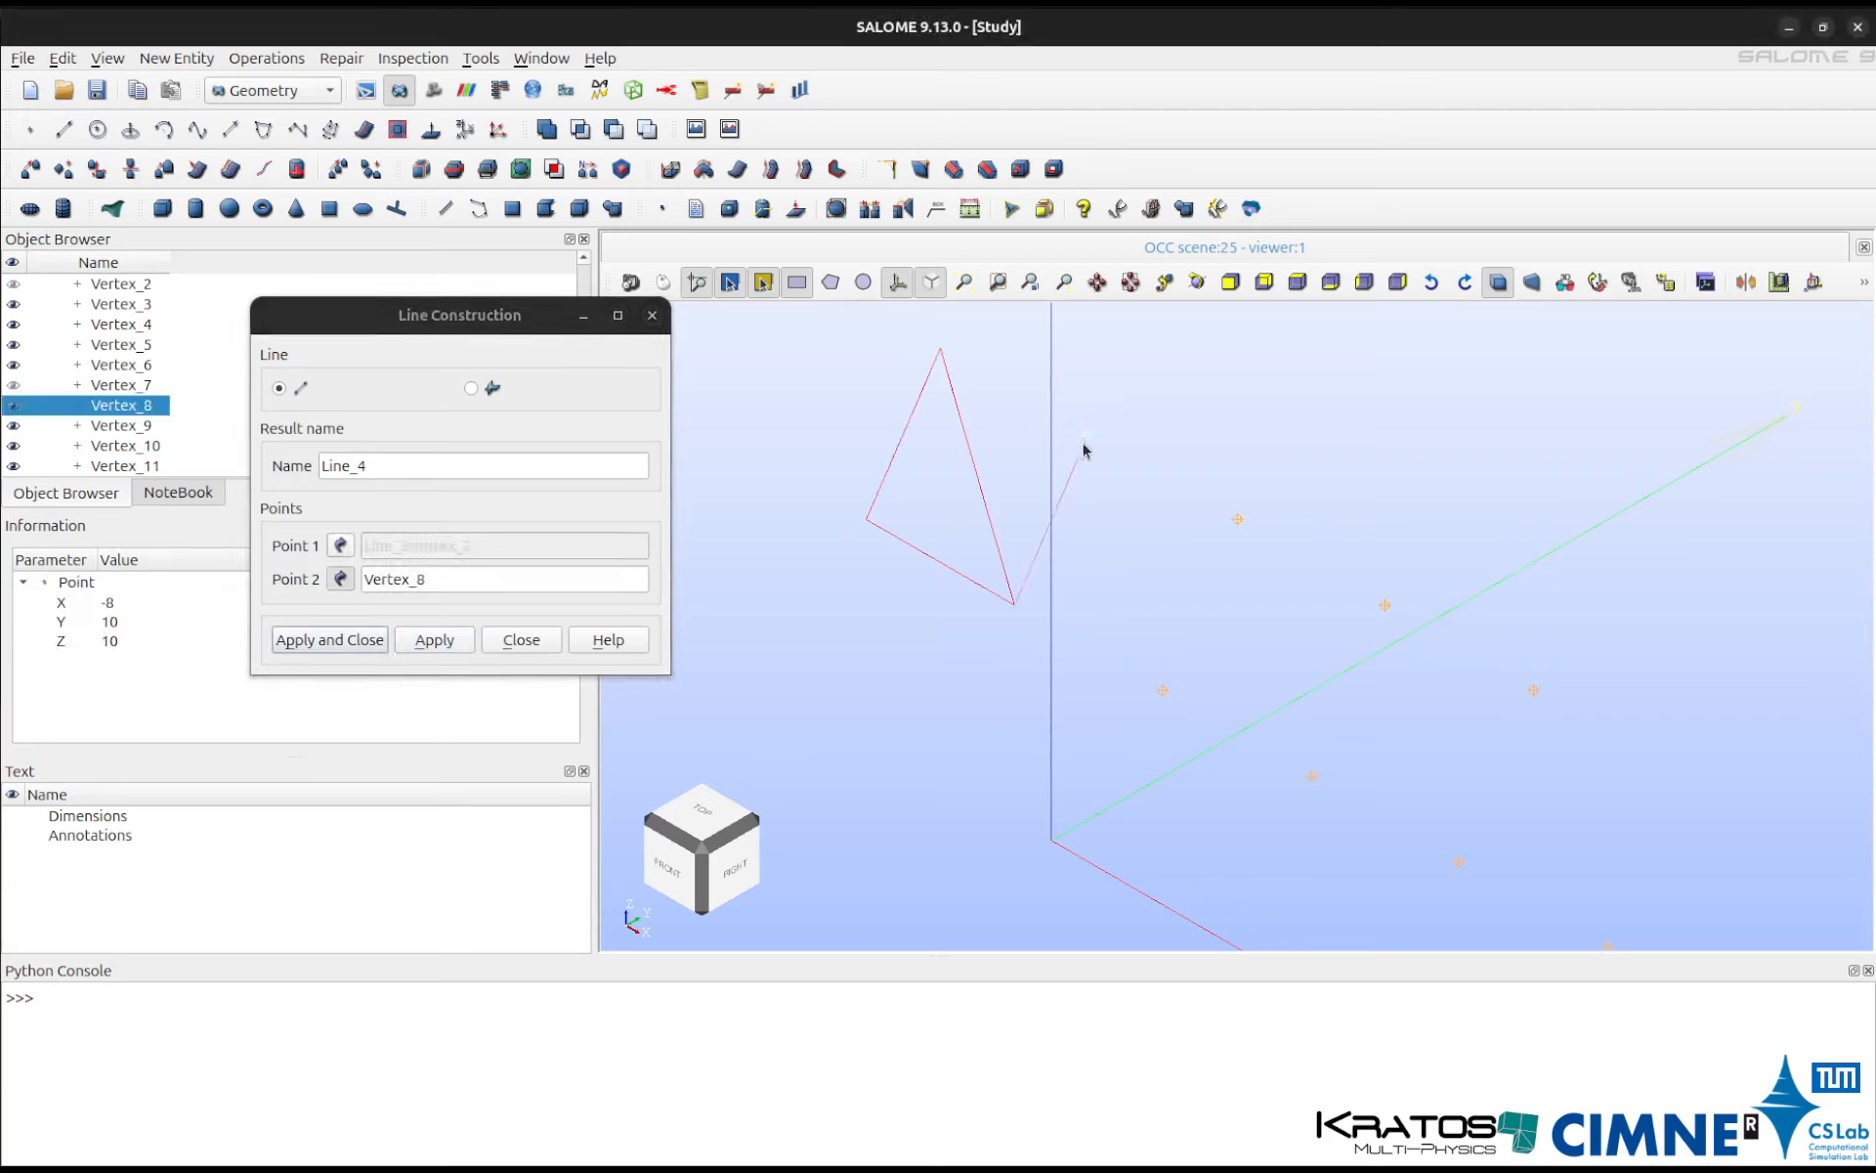
{"action": "left_click", "coordinate": [463, 645]}
{"action": "left_click", "coordinate": [1163, 690]}
{"action": "left_click", "coordinate": [434, 639]}
{"action": "left_click", "coordinate": [1016, 608]}
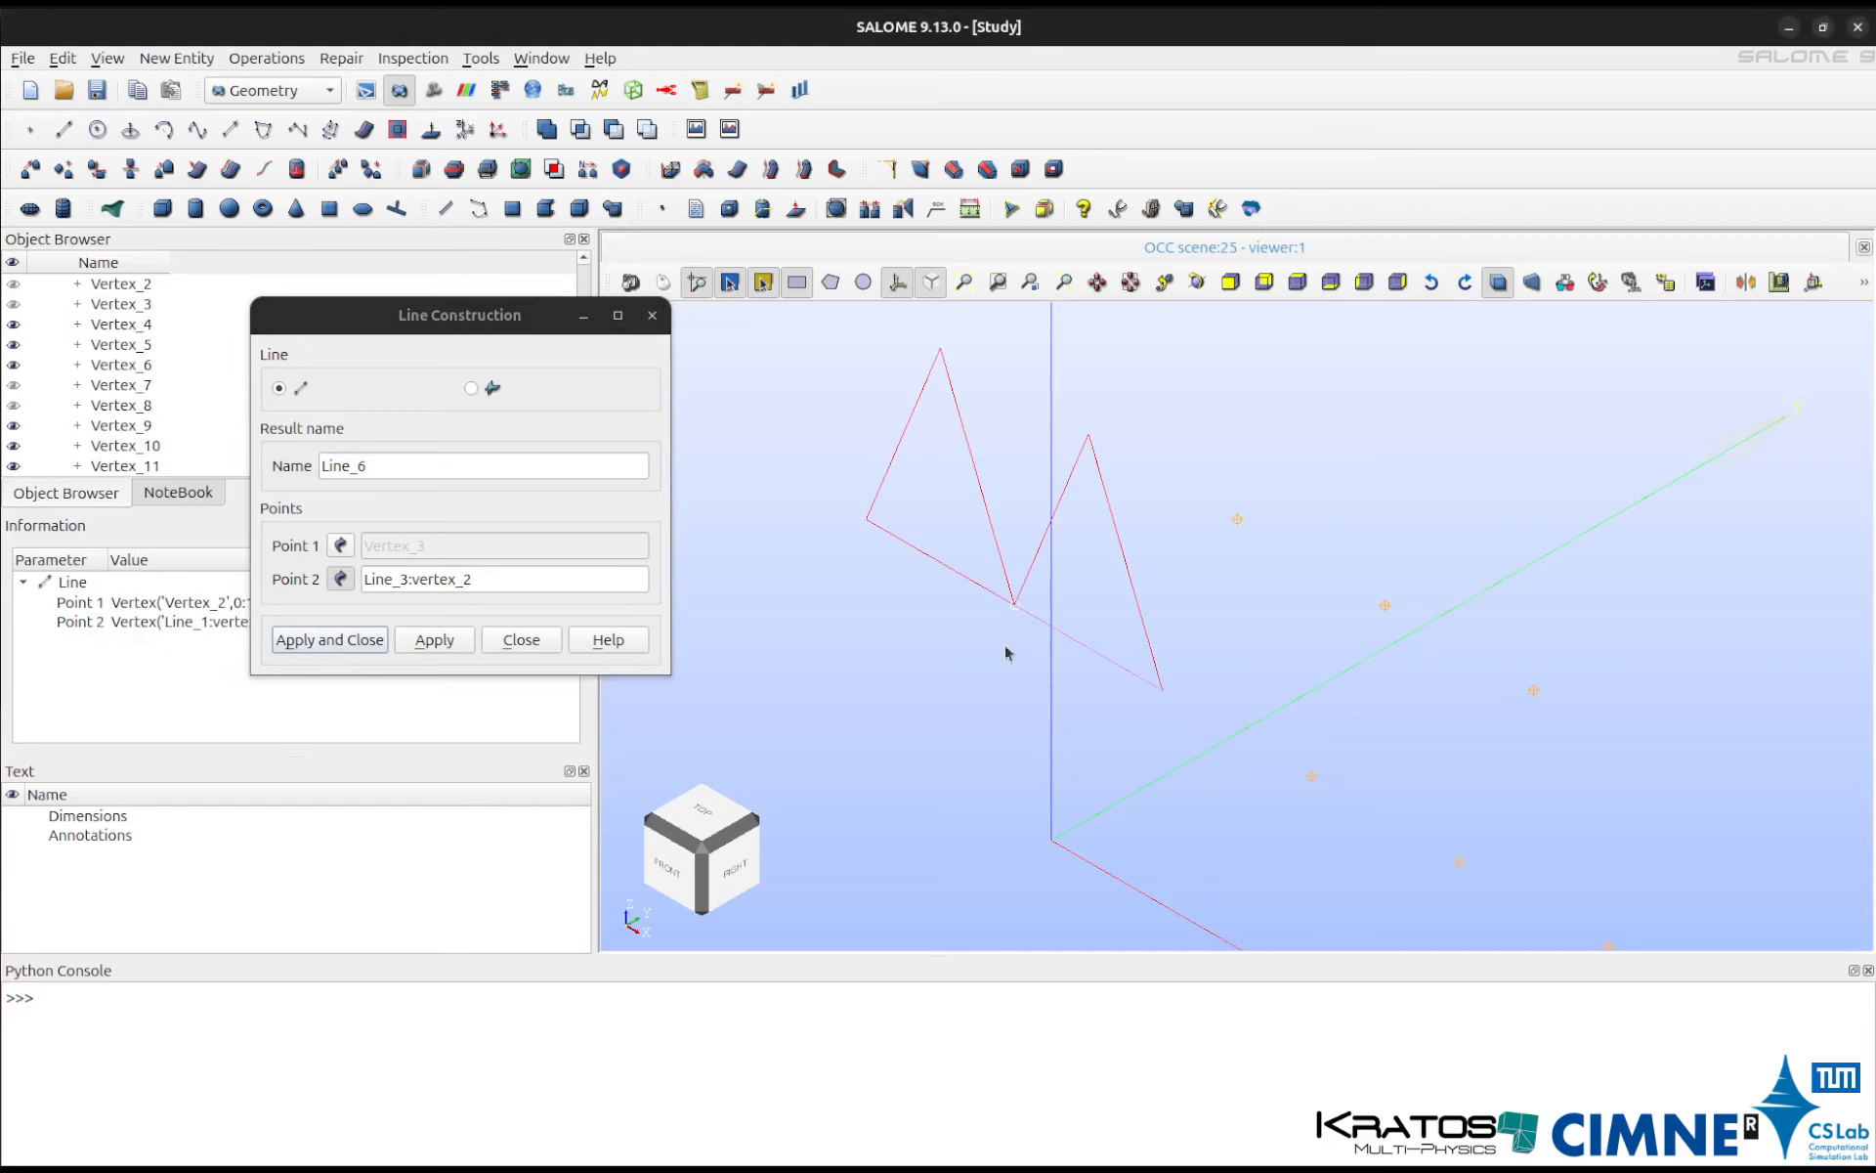
{"action": "left_click", "coordinate": [456, 640]}
Build the third truss triangle with lines connecting Vertex_3, Vertex_9 and Vertex_4.
{"action": "scroll", "coordinate": [1486, 707], "scroll_direction": "down", "scroll_amount": 3}
{"action": "middle_click_drag", "start_coordinate": [1432, 685], "coordinate": [1306, 625], "text": "ctrl"}
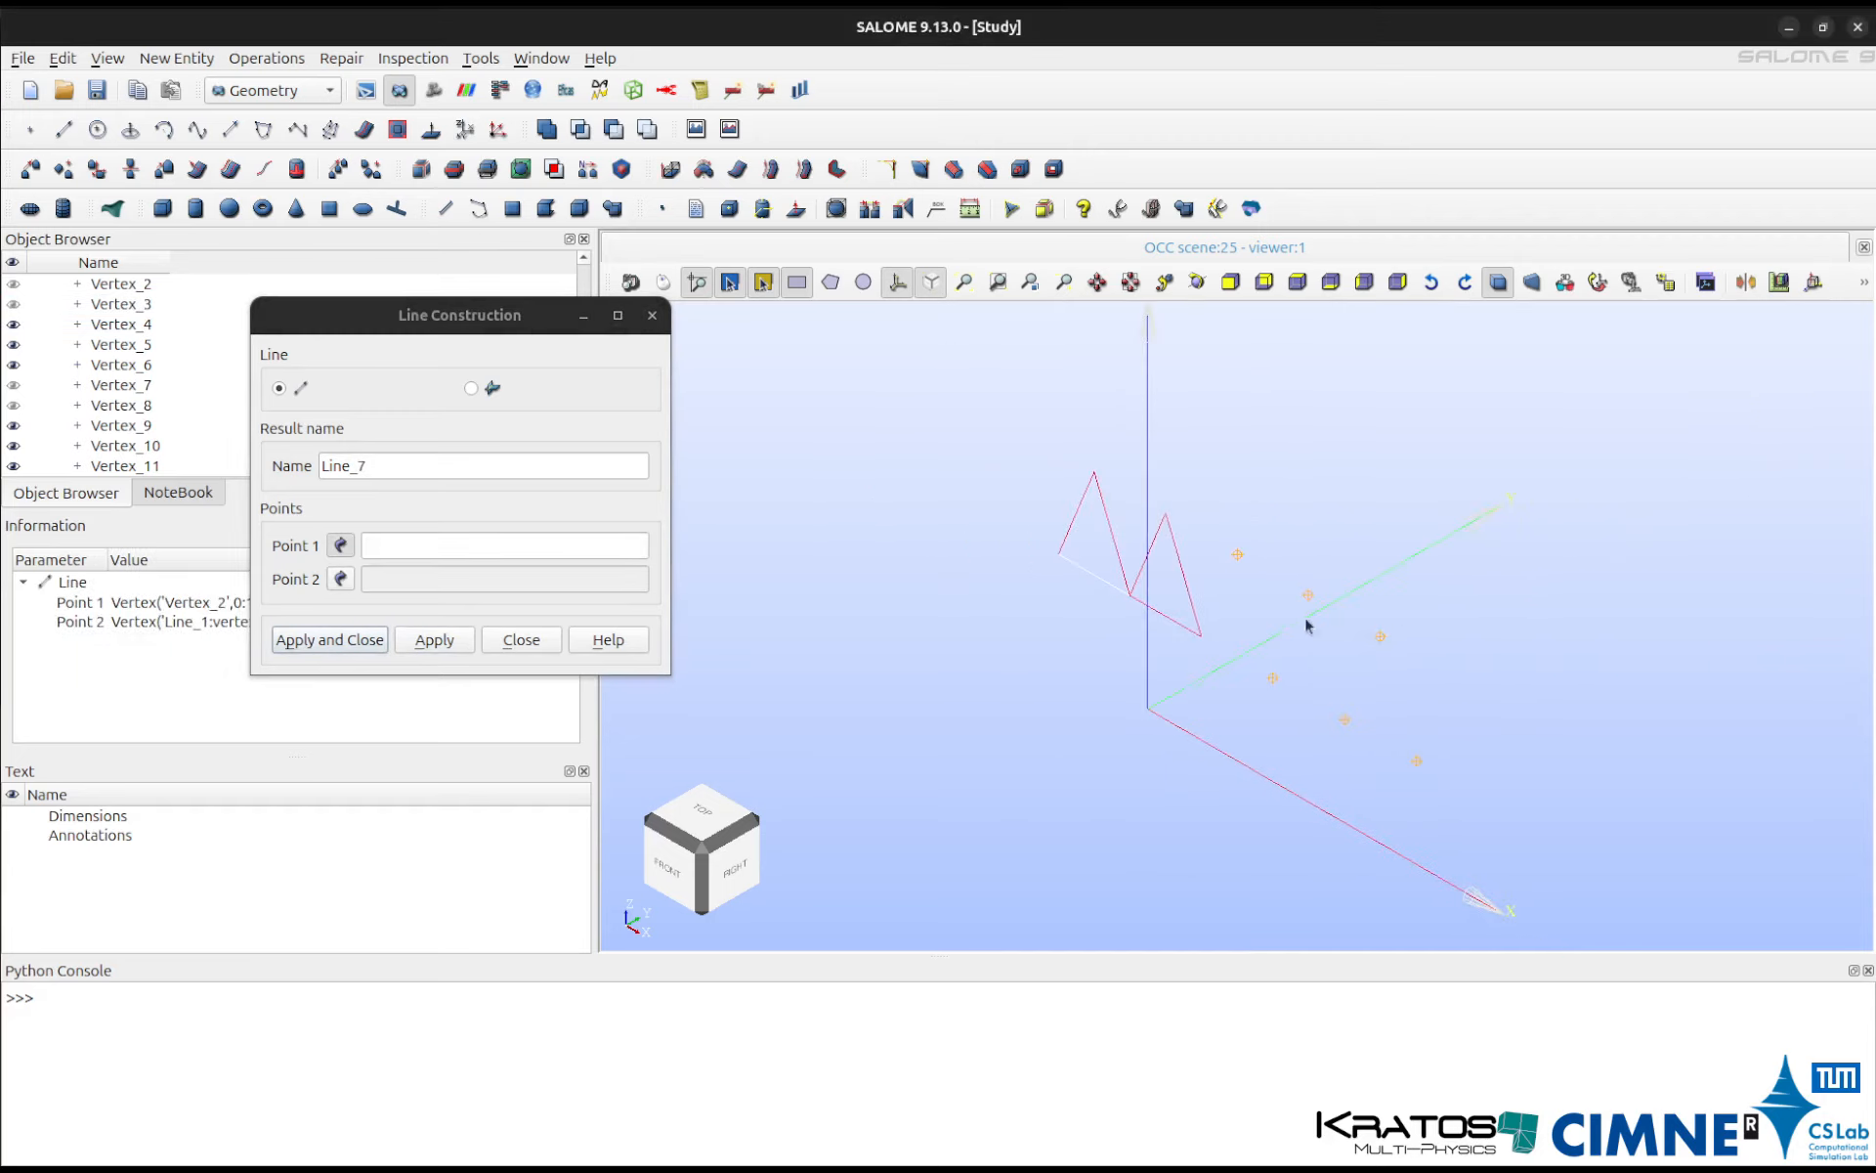
{"action": "left_click", "coordinate": [1203, 637]}
{"action": "left_click", "coordinate": [1235, 555]}
{"action": "left_click", "coordinate": [411, 642]}
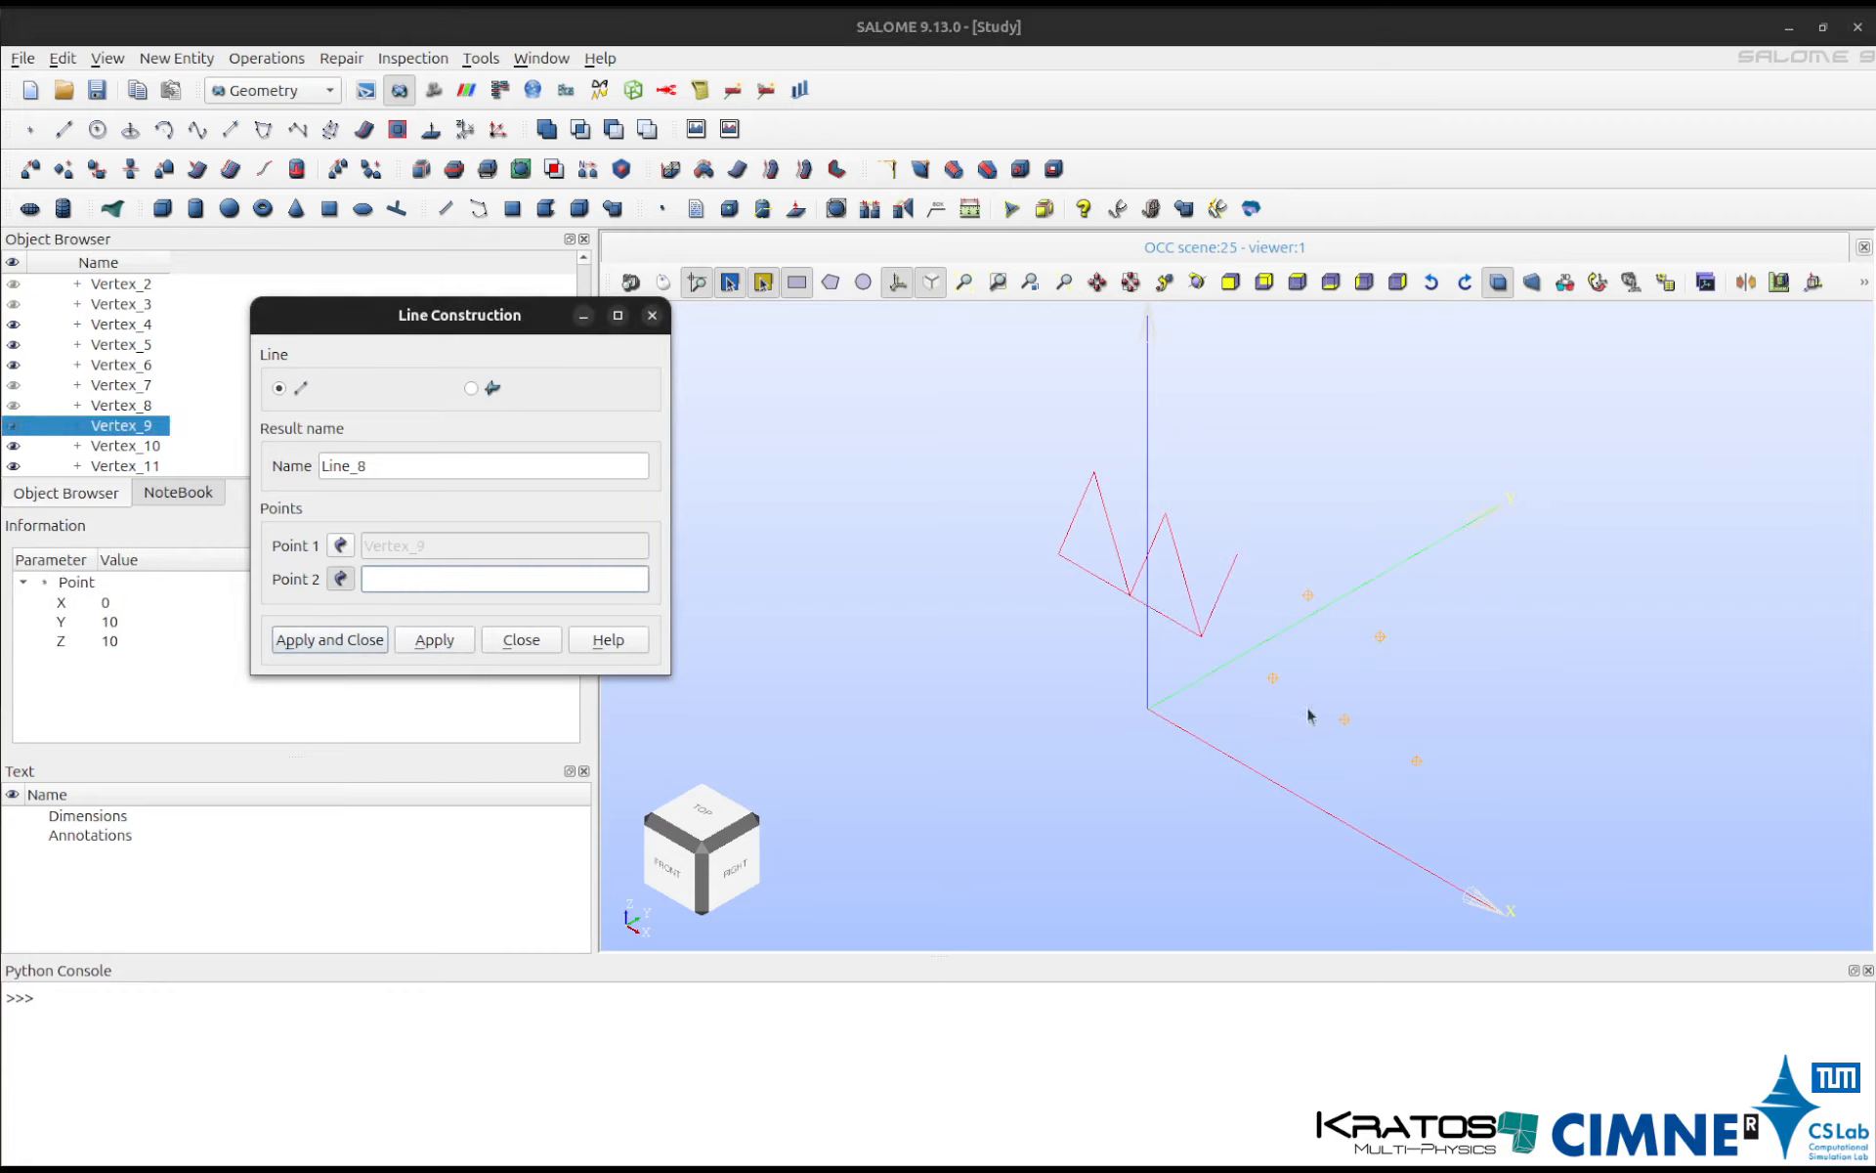
{"action": "left_click", "coordinate": [1273, 676]}
{"action": "left_click", "coordinate": [434, 640]}
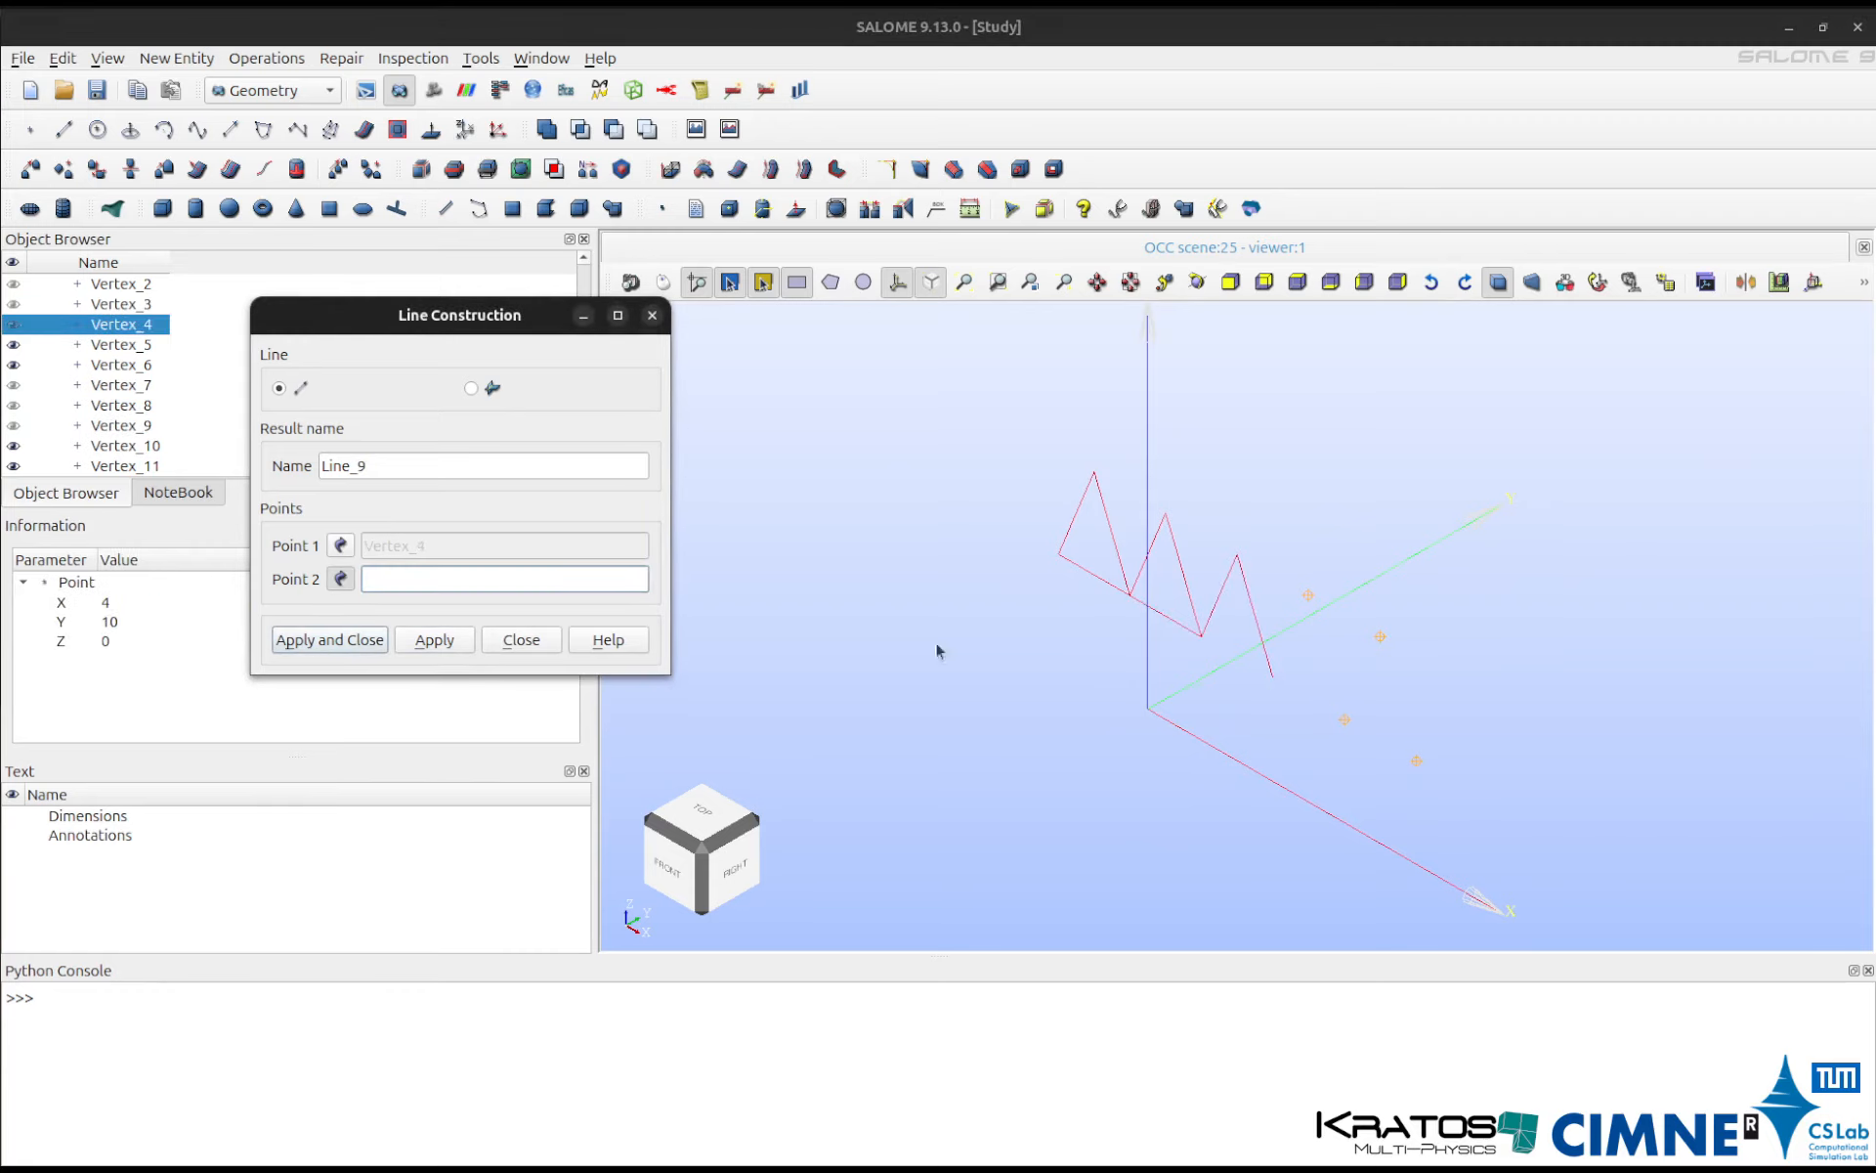
{"action": "left_click", "coordinate": [1205, 641]}
{"action": "left_click", "coordinate": [435, 640]}
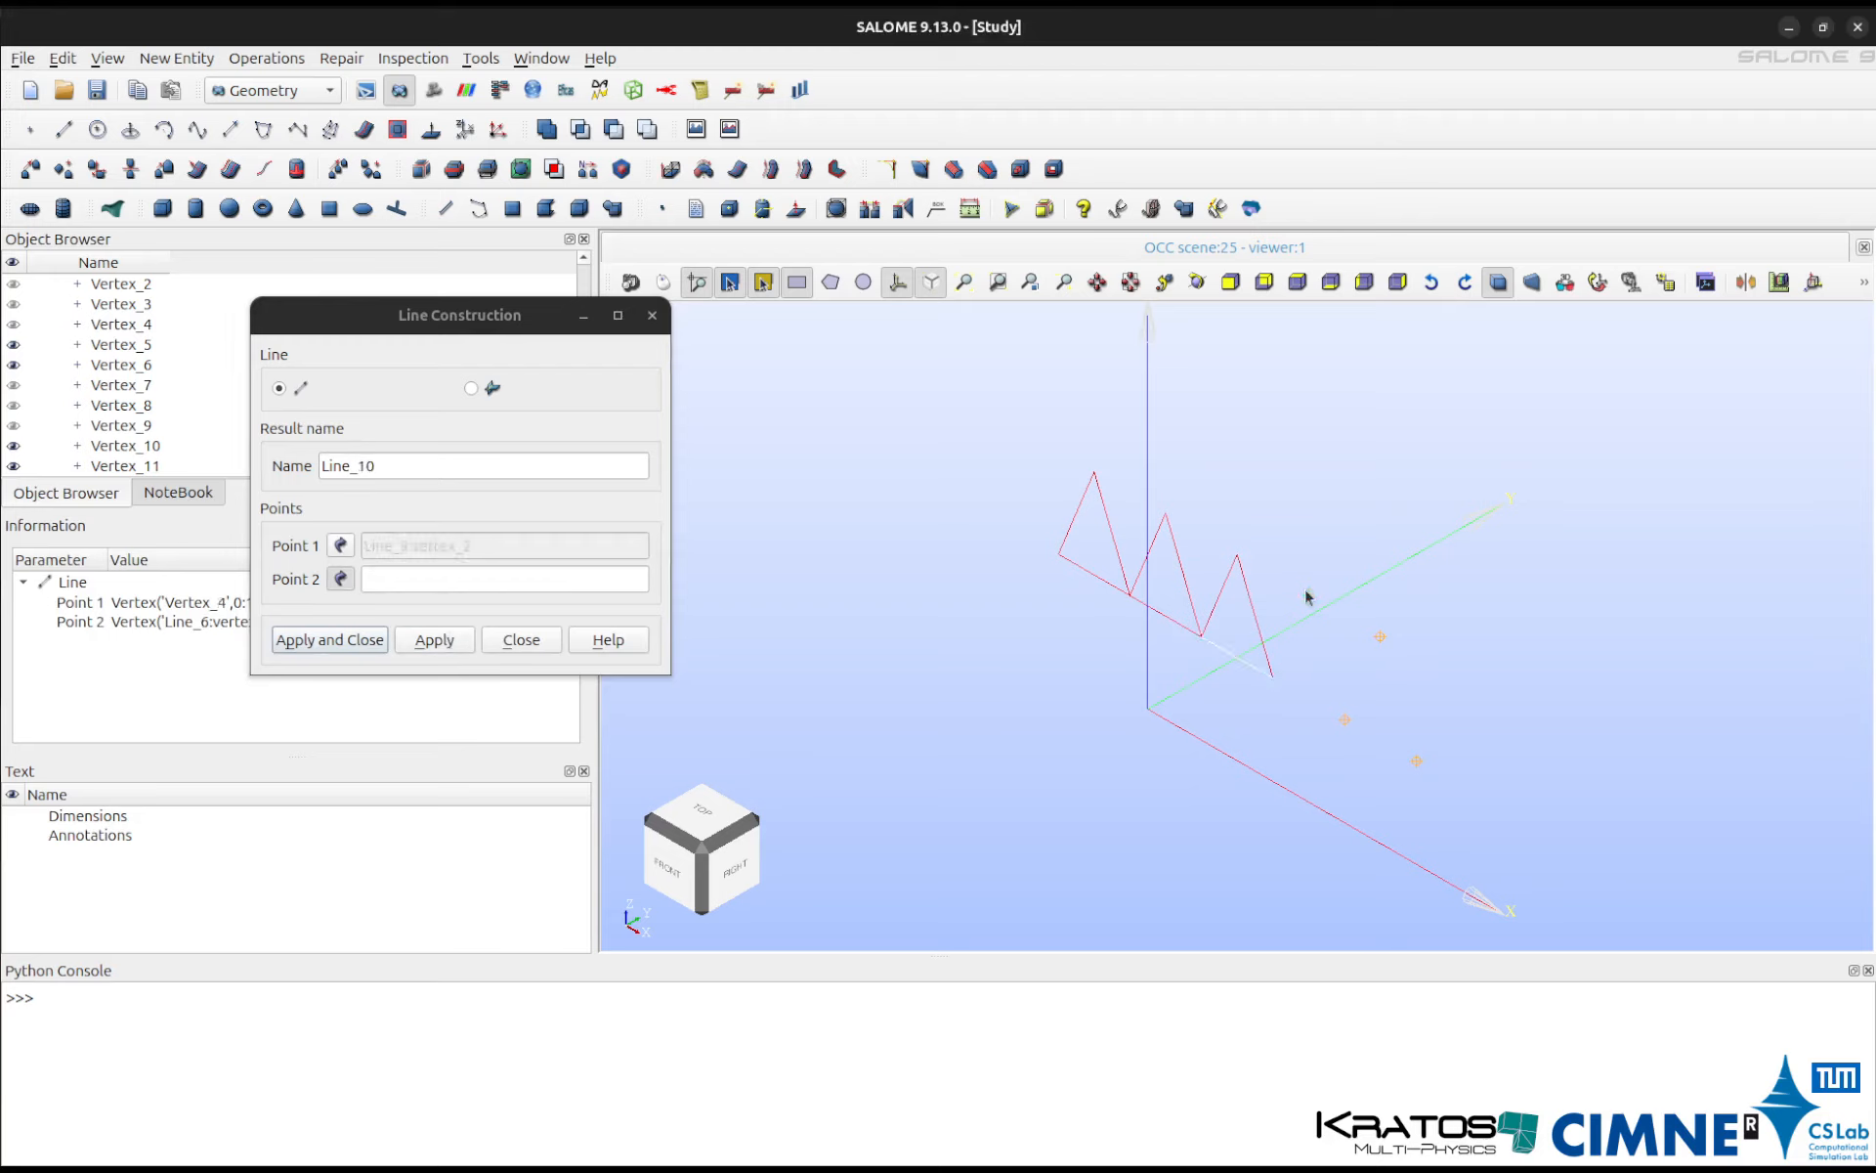
Build the fourth truss triangle with lines connecting Vertex_4, Vertex_10 and Vertex_5.
{"action": "left_click", "coordinate": [1307, 596]}
{"action": "left_click", "coordinate": [430, 640]}
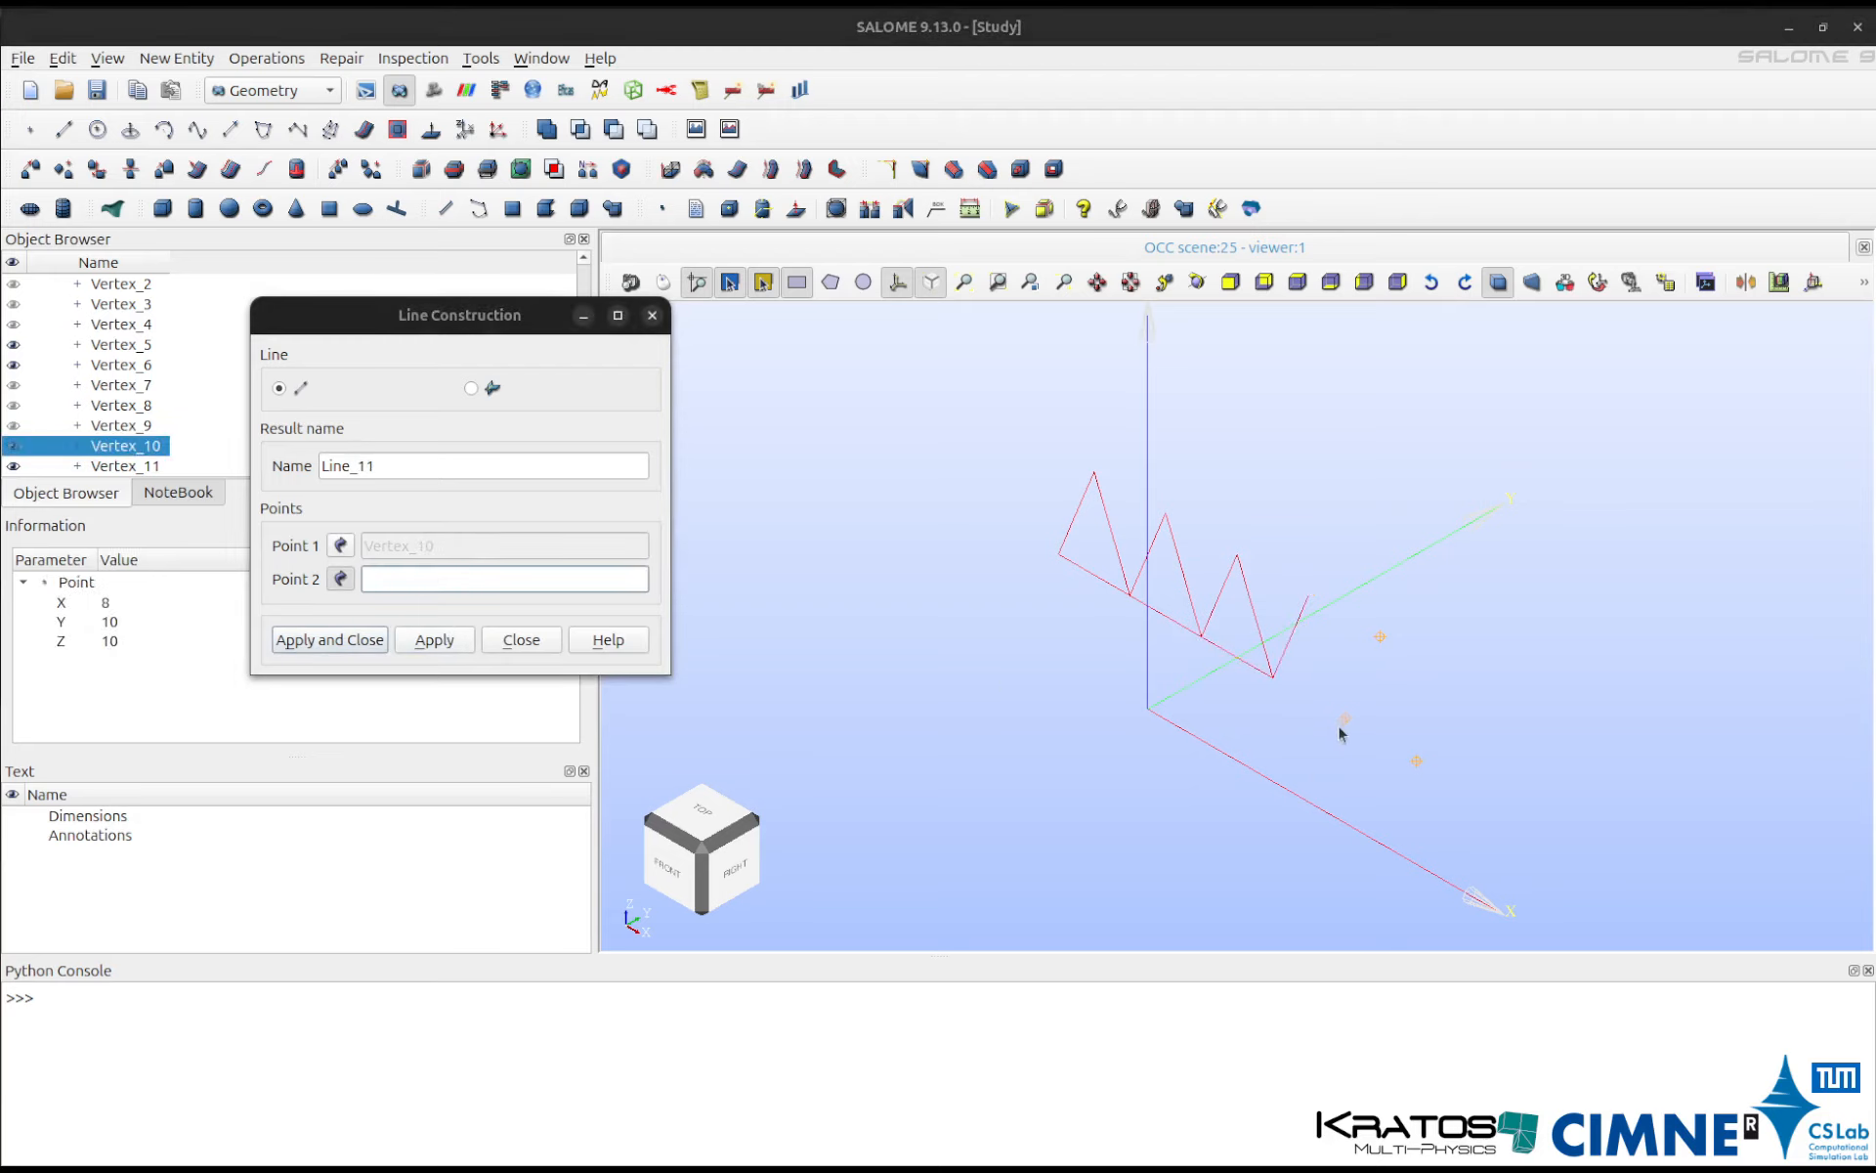
{"action": "left_click", "coordinate": [1335, 732]}
{"action": "left_click", "coordinate": [1345, 725]}
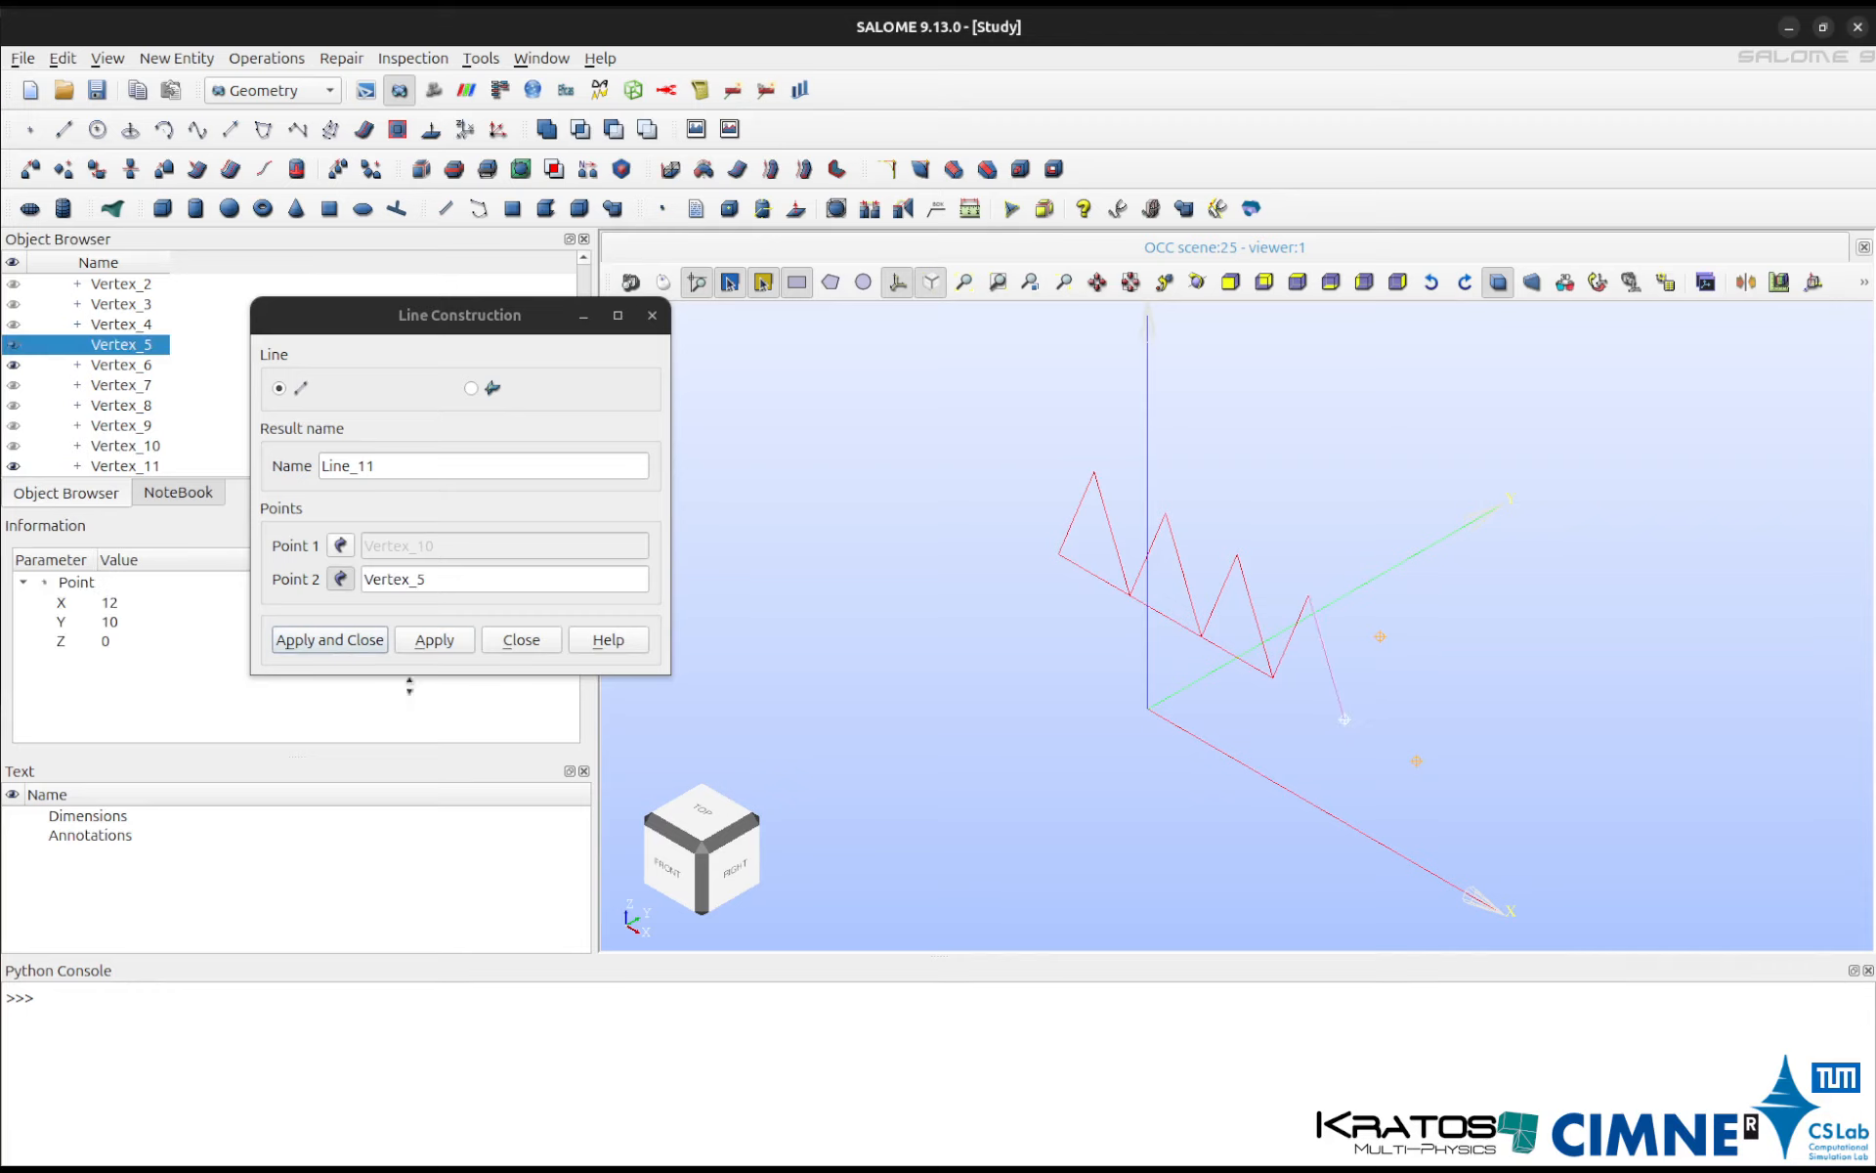
{"action": "left_click", "coordinate": [428, 640]}
{"action": "left_click", "coordinate": [1277, 681]}
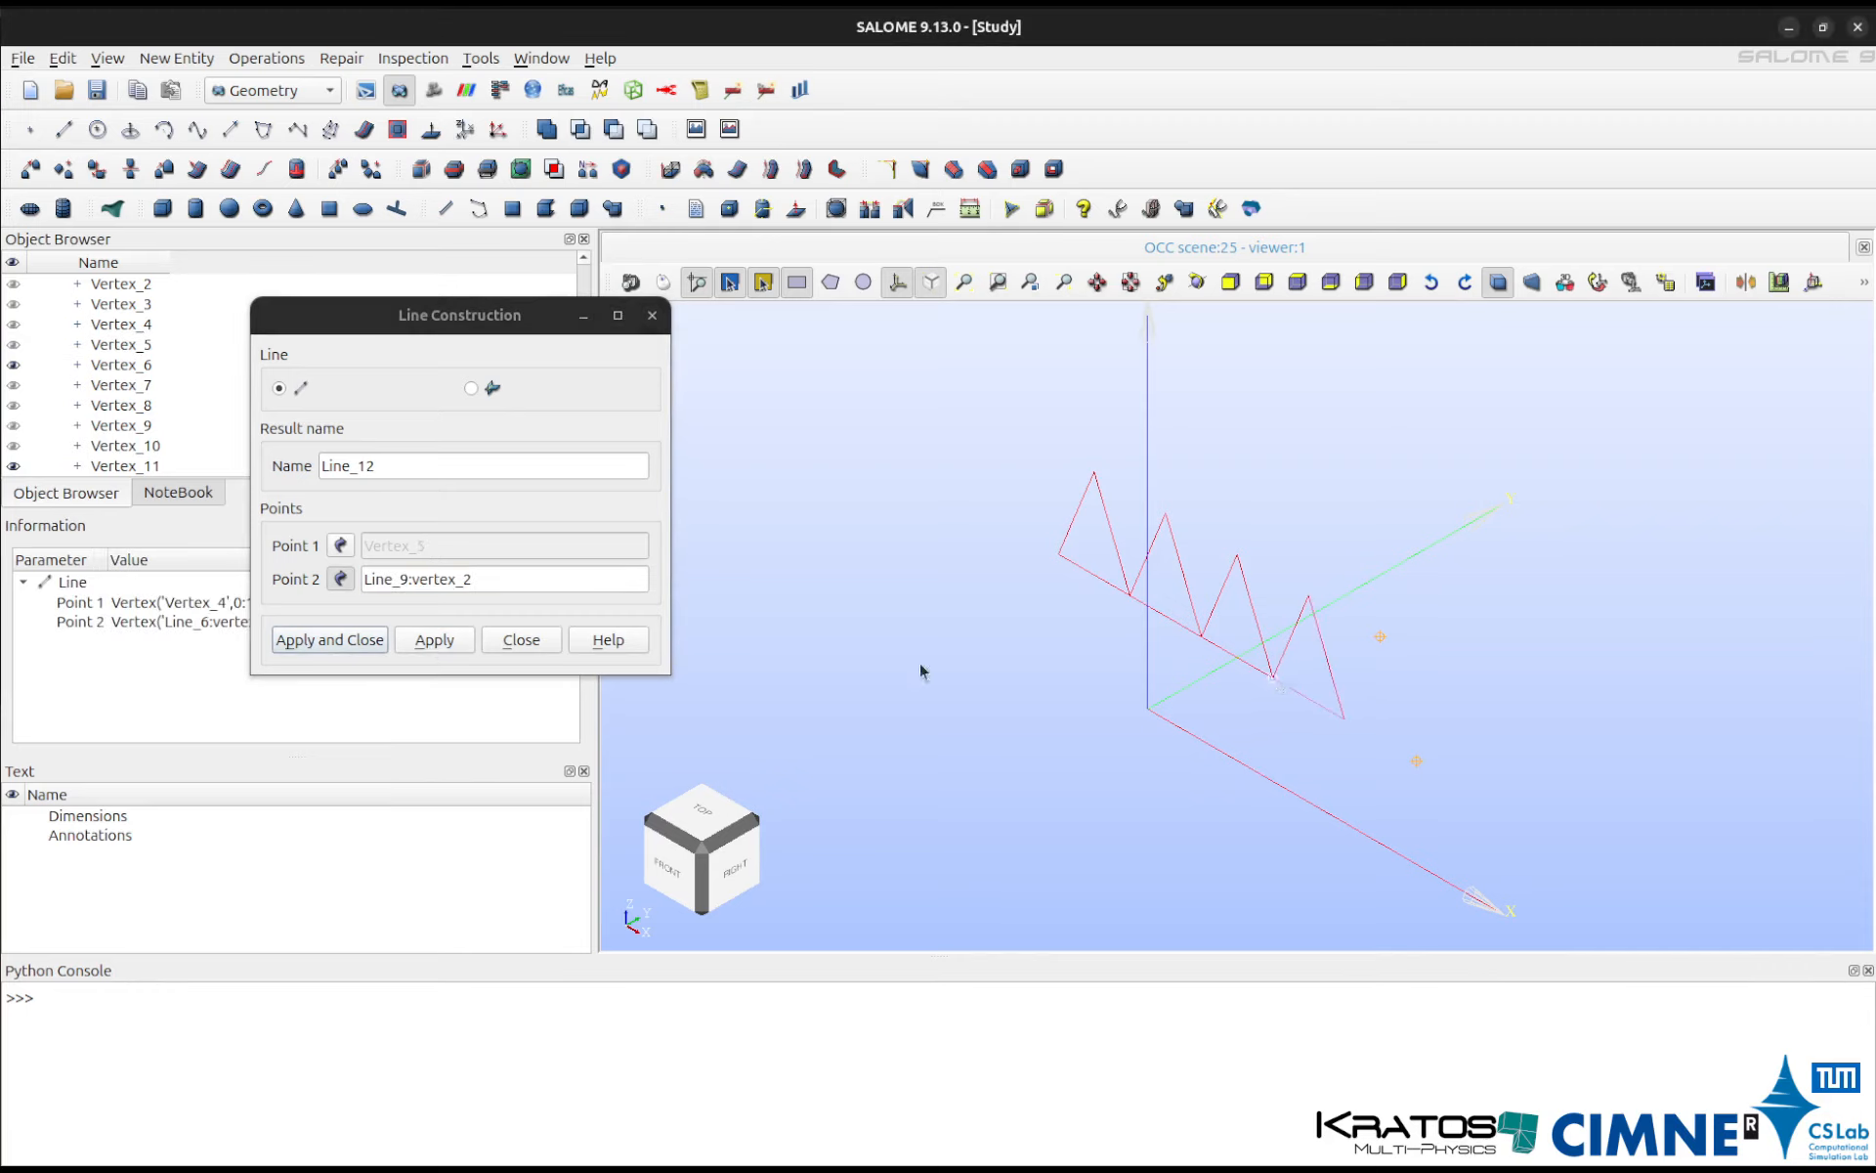
{"action": "left_click", "coordinate": [436, 640]}
Build the fifth truss triangle with lines connecting Vertex_5, Vertex_11 and Vertex_6, and end line construction.
{"action": "left_click", "coordinate": [1379, 637]}
{"action": "left_click", "coordinate": [473, 642]}
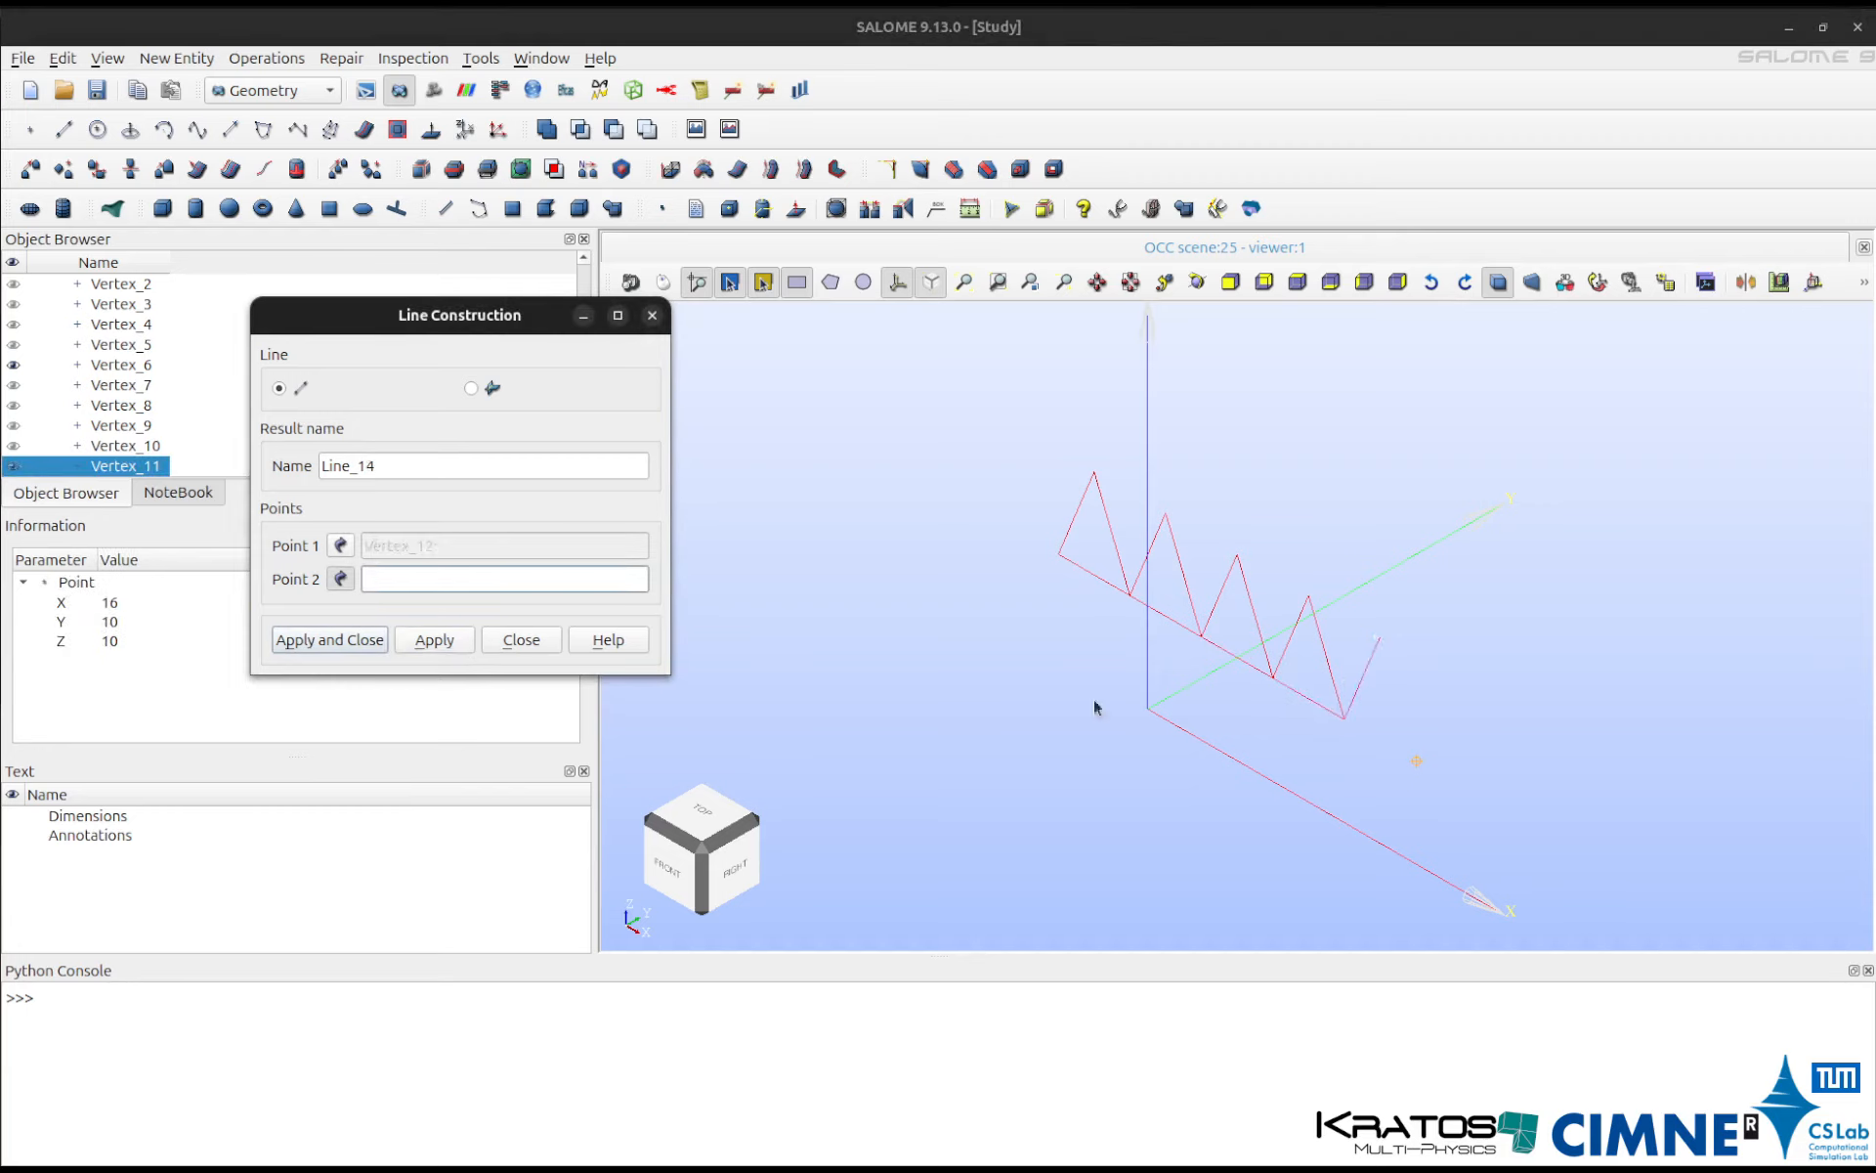
{"action": "left_click", "coordinate": [1416, 760]}
{"action": "left_click", "coordinate": [426, 642]}
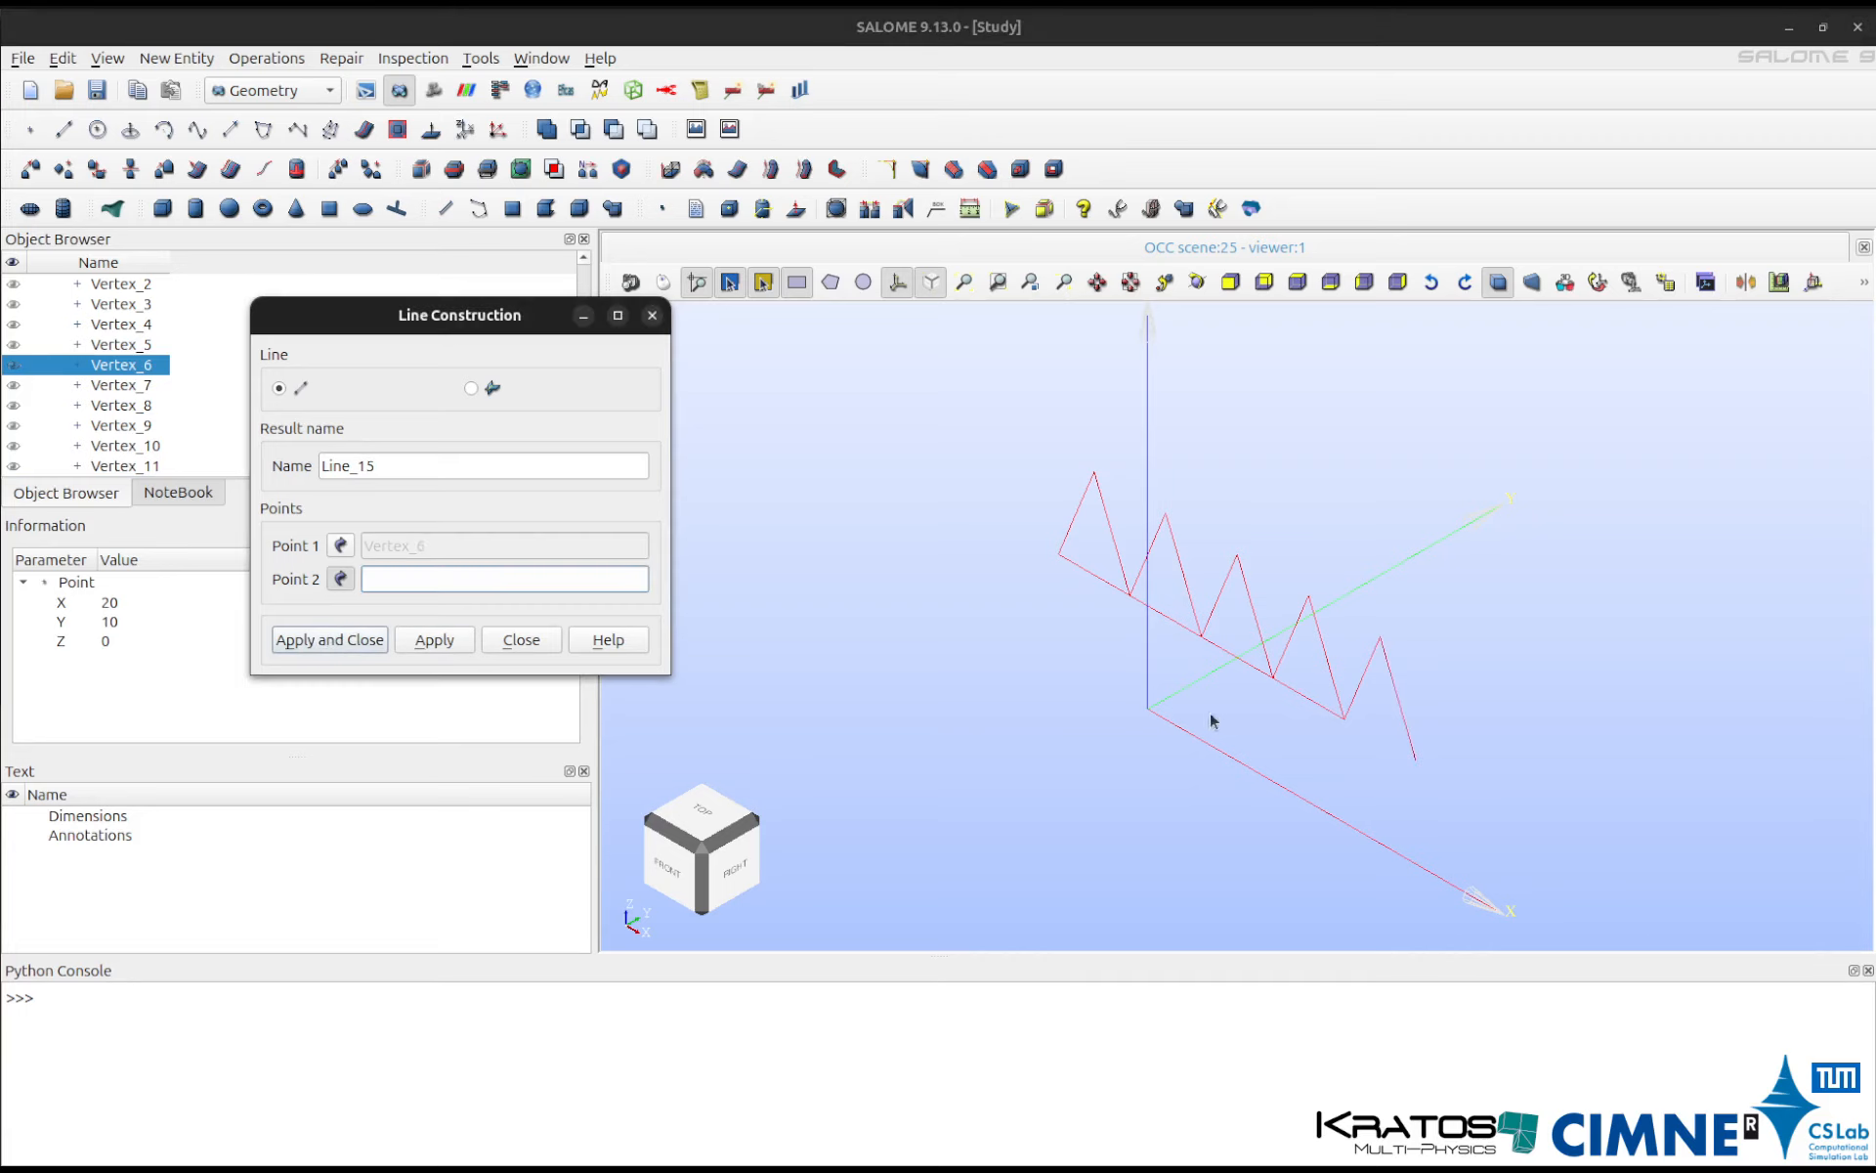
{"action": "left_click", "coordinate": [1343, 720]}
{"action": "left_click", "coordinate": [467, 645]}
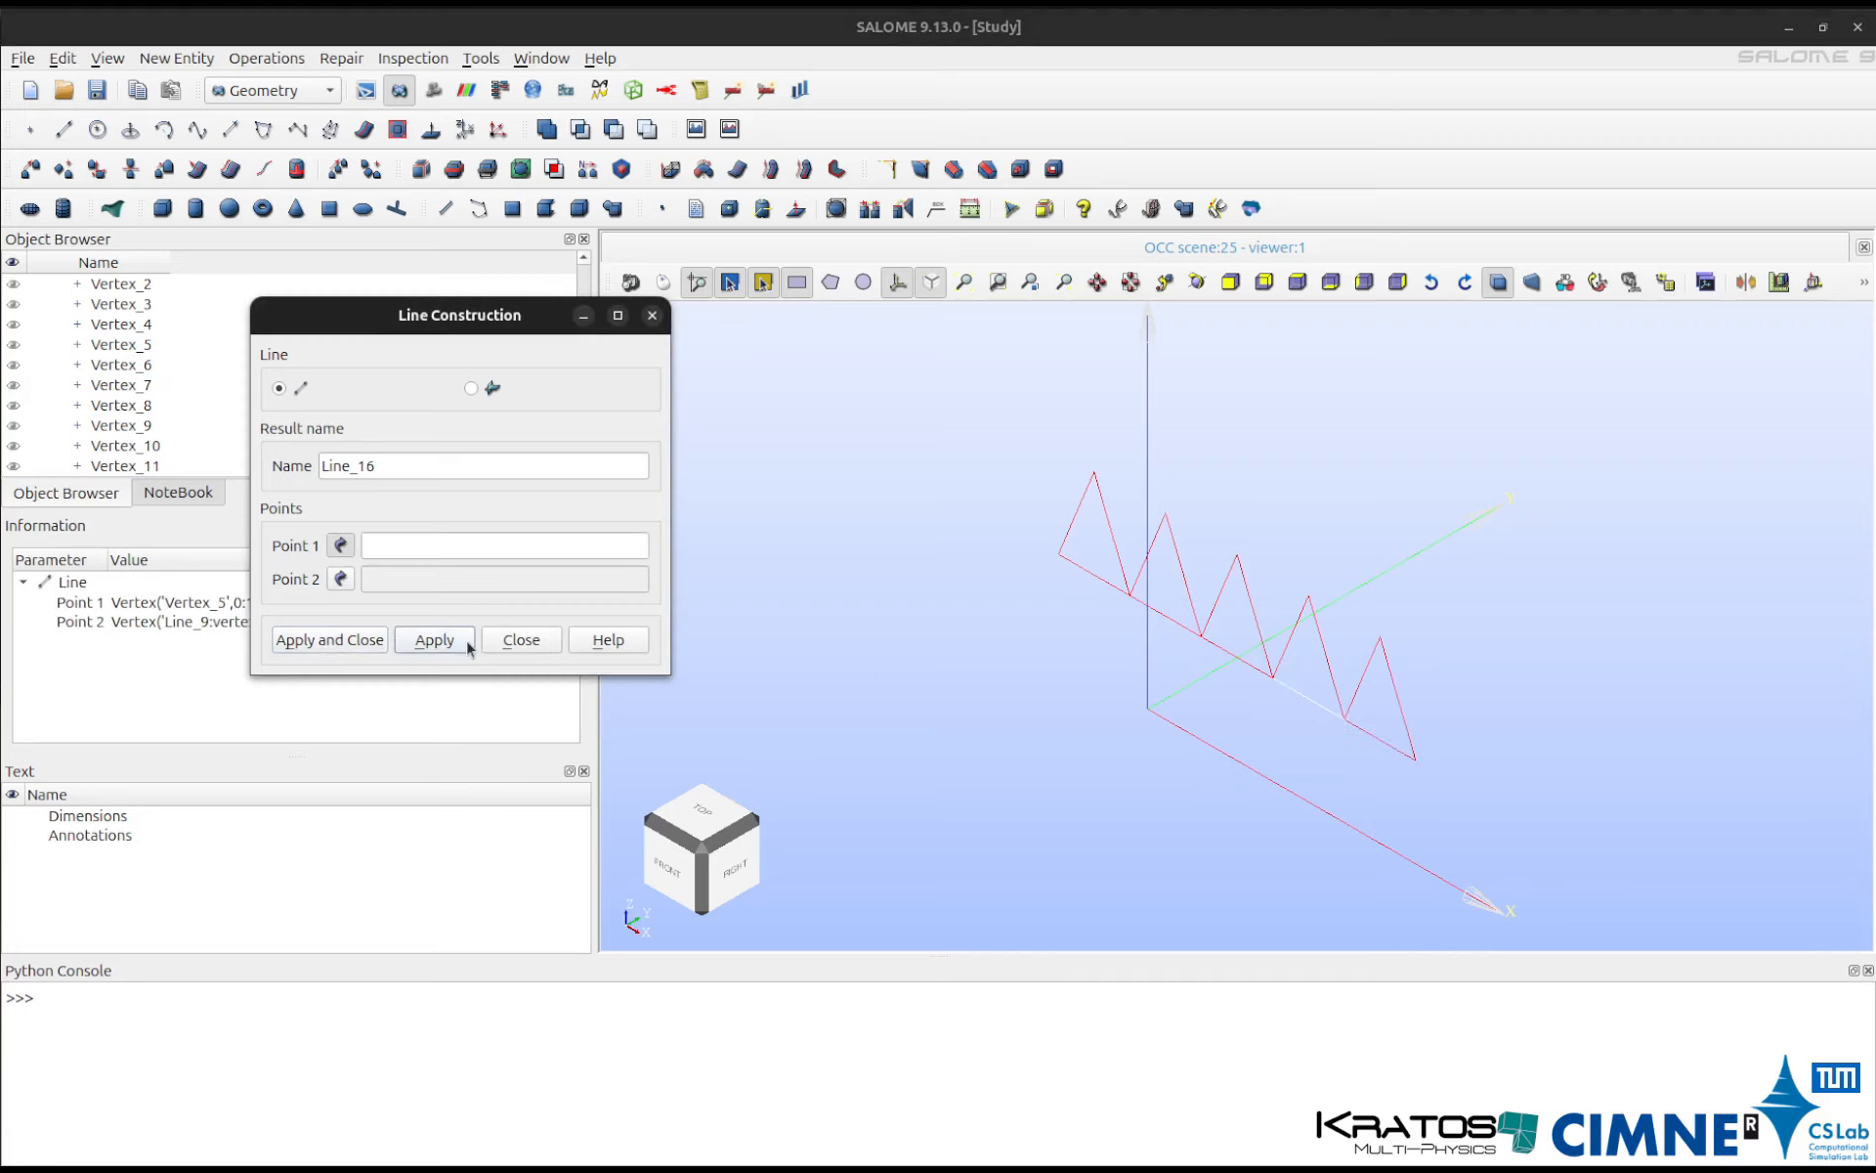
{"action": "left_click", "coordinate": [500, 641]}
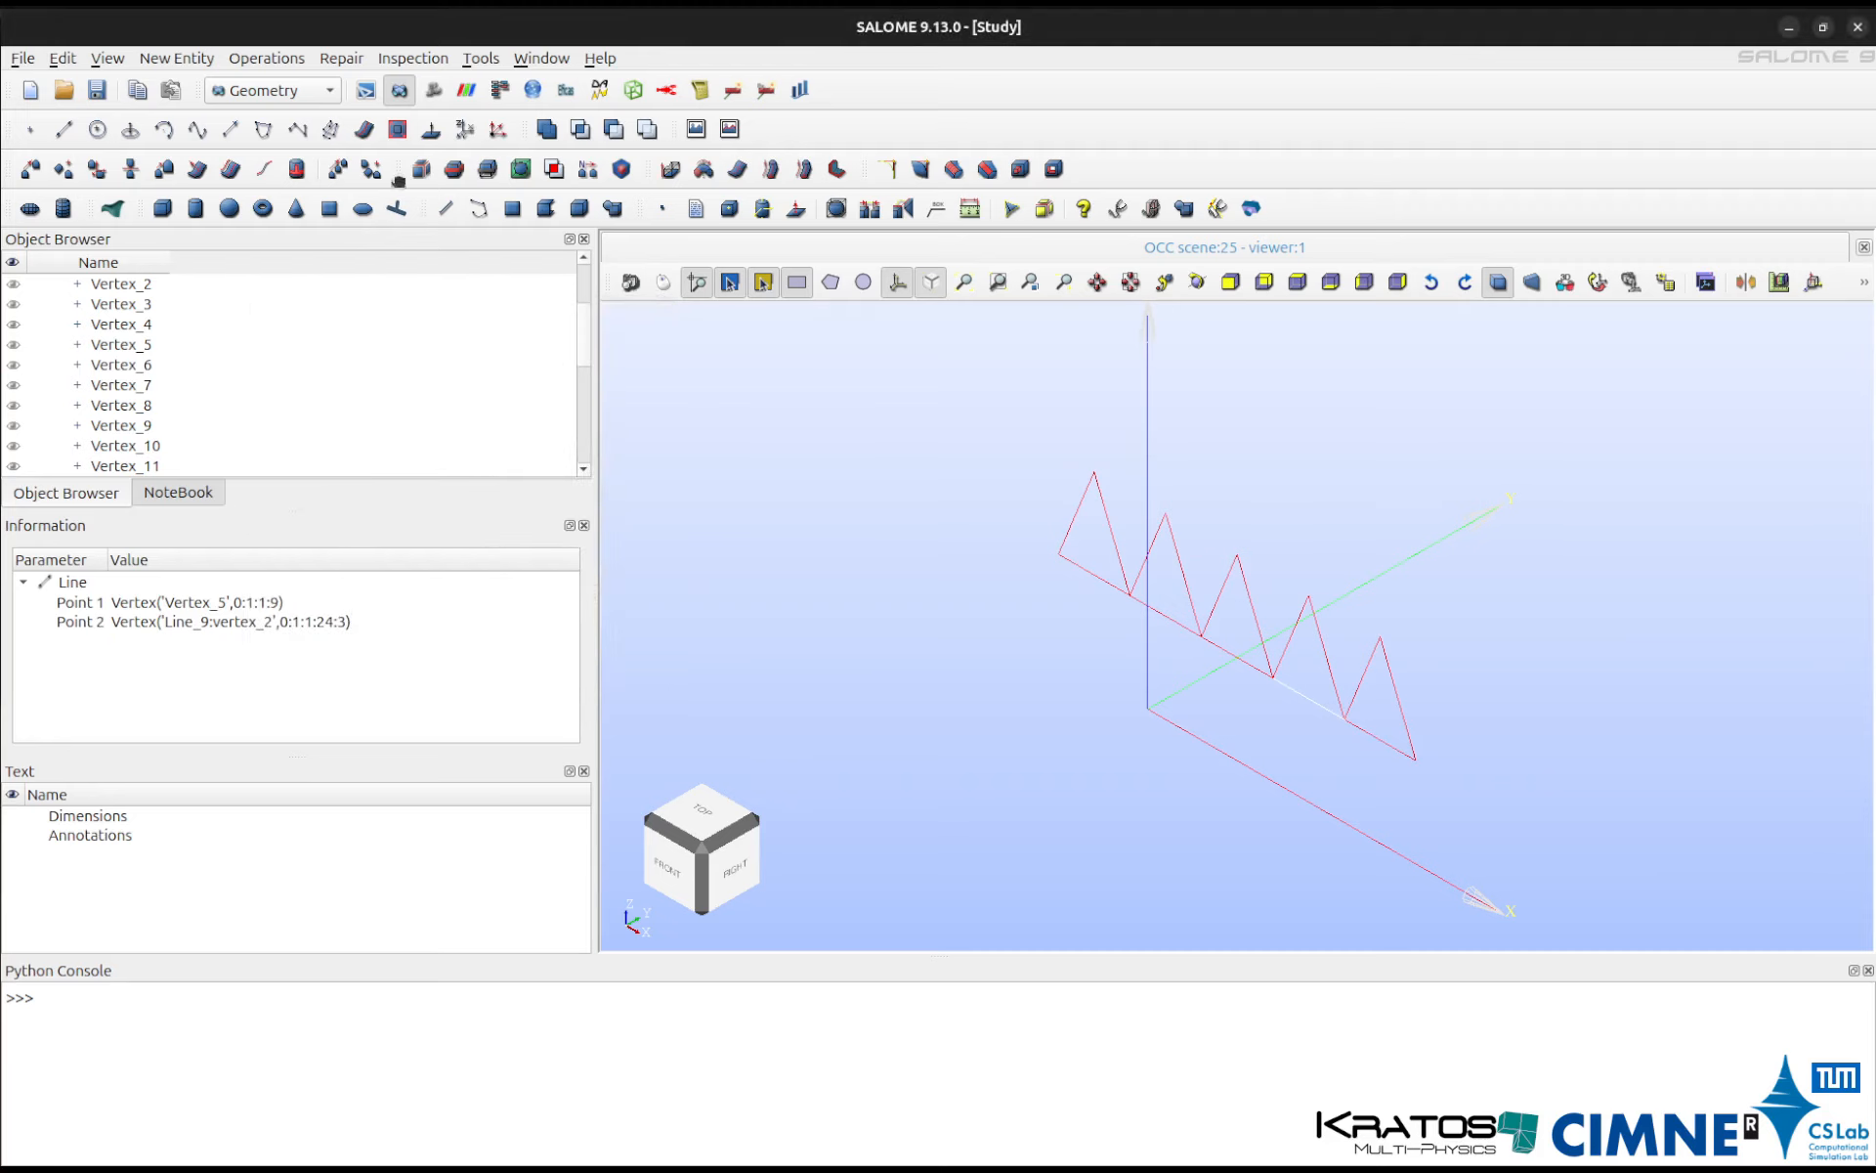
Start the truss's upper chord with lines from Vertex_7 to Vertex_8 and from Vertex_8 to Vertex_9.
{"action": "left_click", "coordinate": [200, 61]}
{"action": "mouse_move", "coordinate": [184, 79]}
{"action": "left_click", "coordinate": [673, 110]}
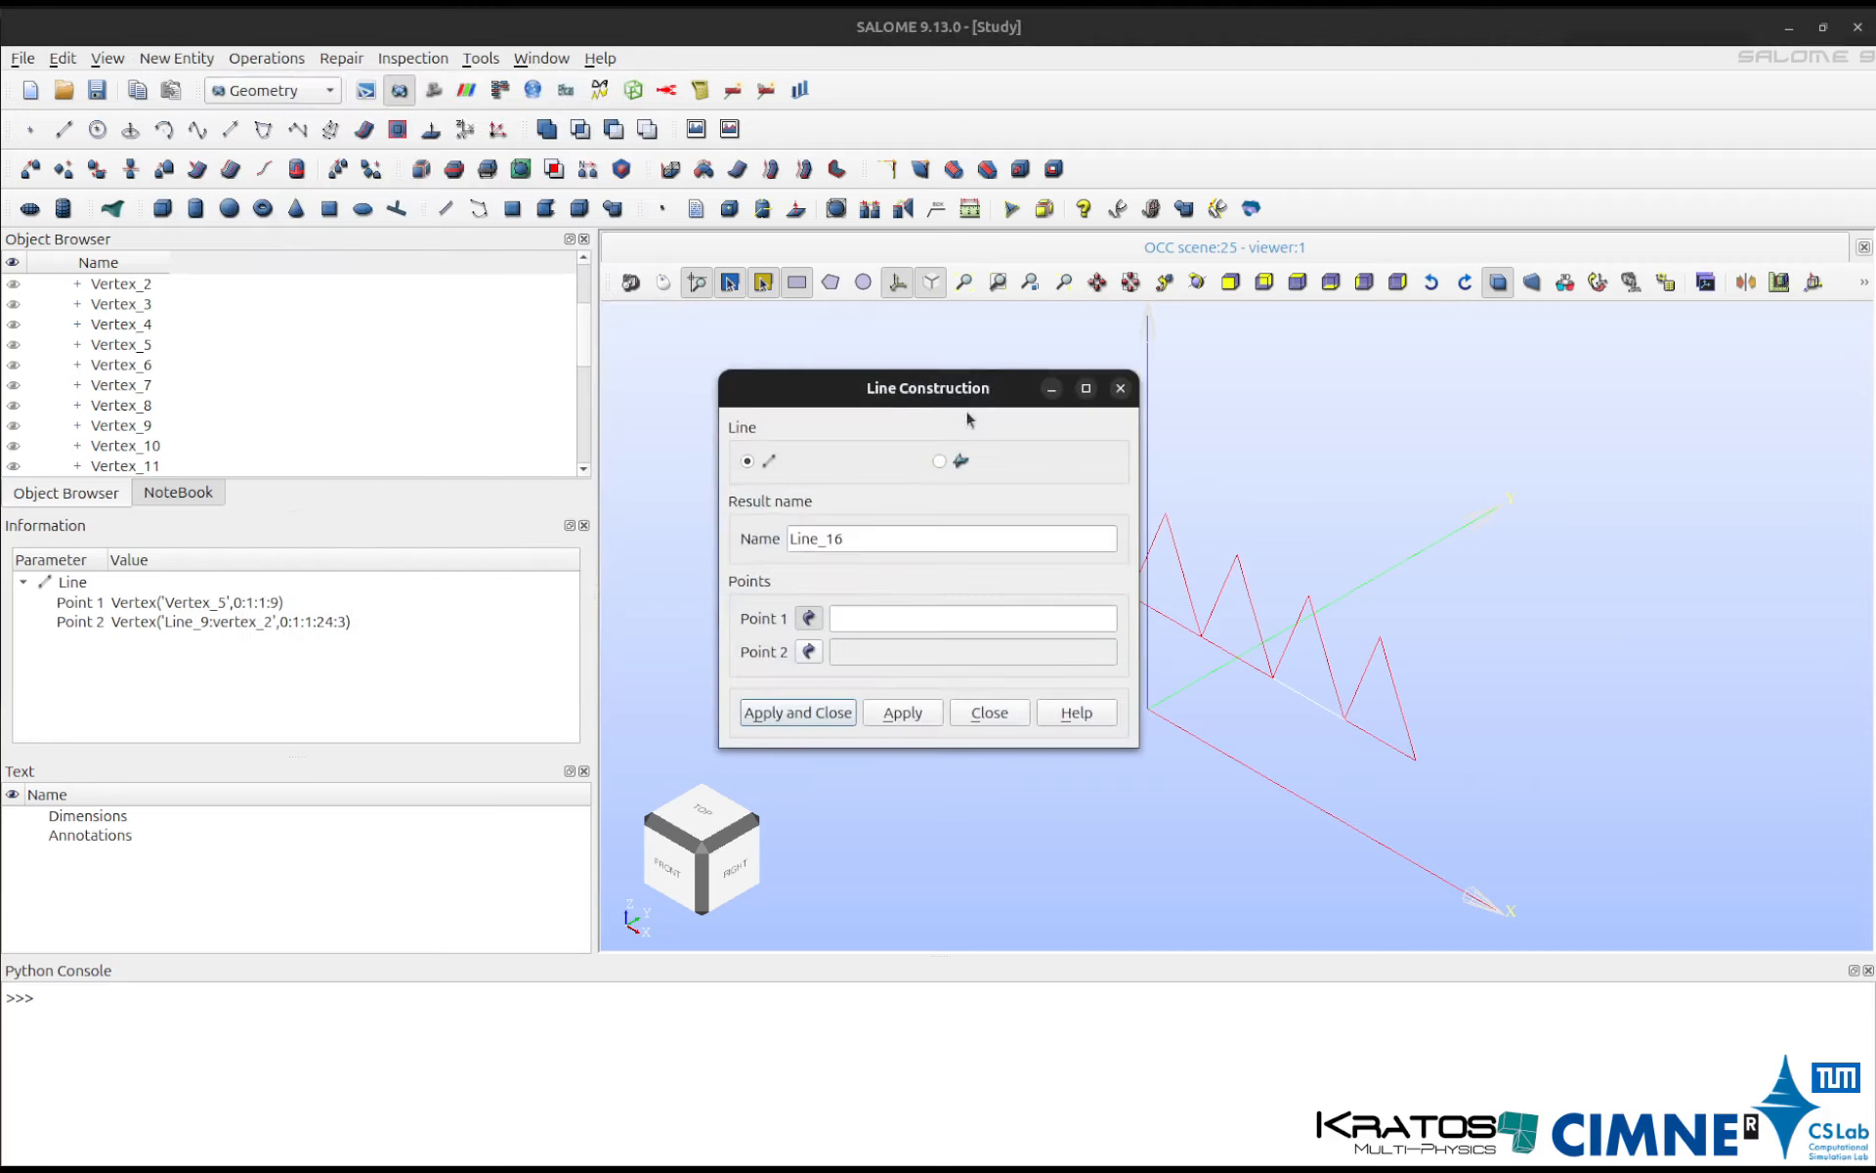
{"action": "left_click", "coordinate": [1095, 473]}
{"action": "left_click", "coordinate": [1166, 514]}
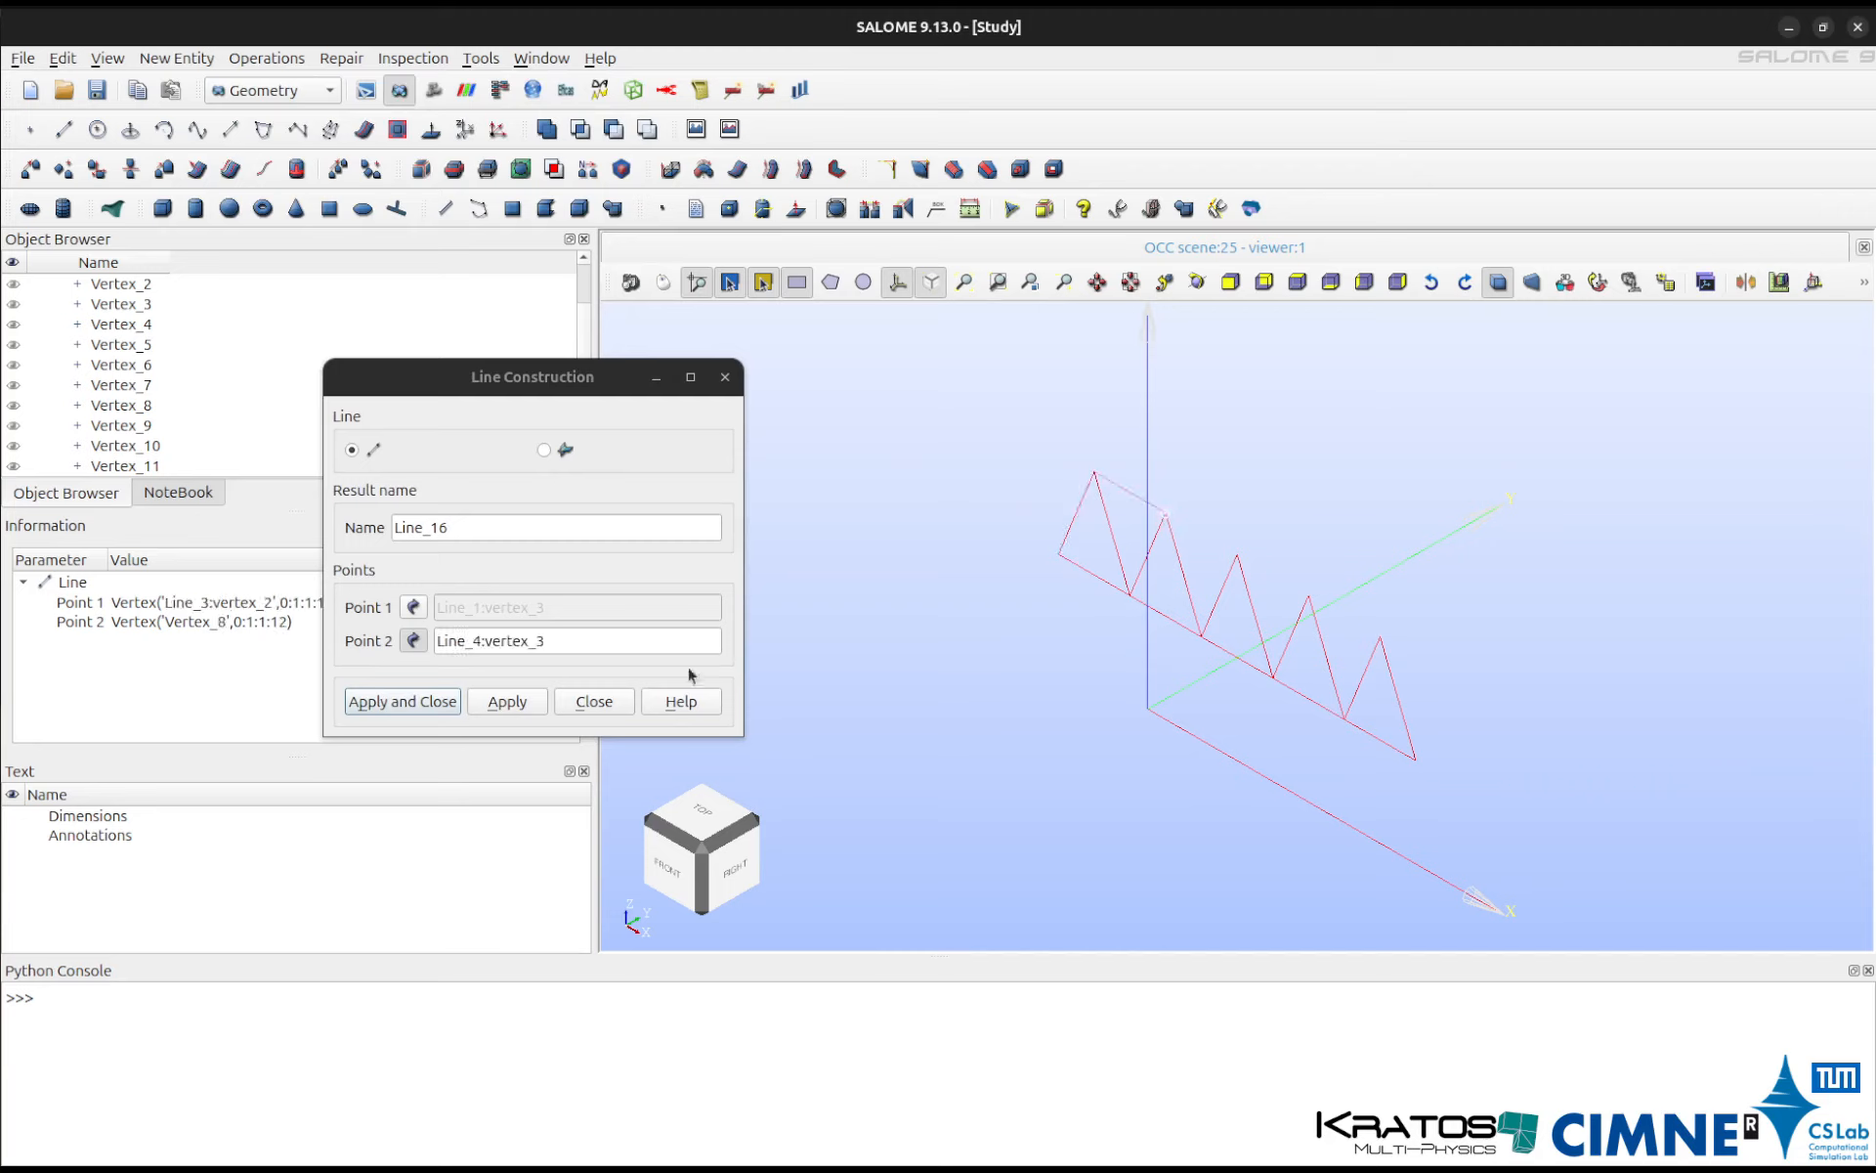
{"action": "left_click", "coordinate": [541, 698]}
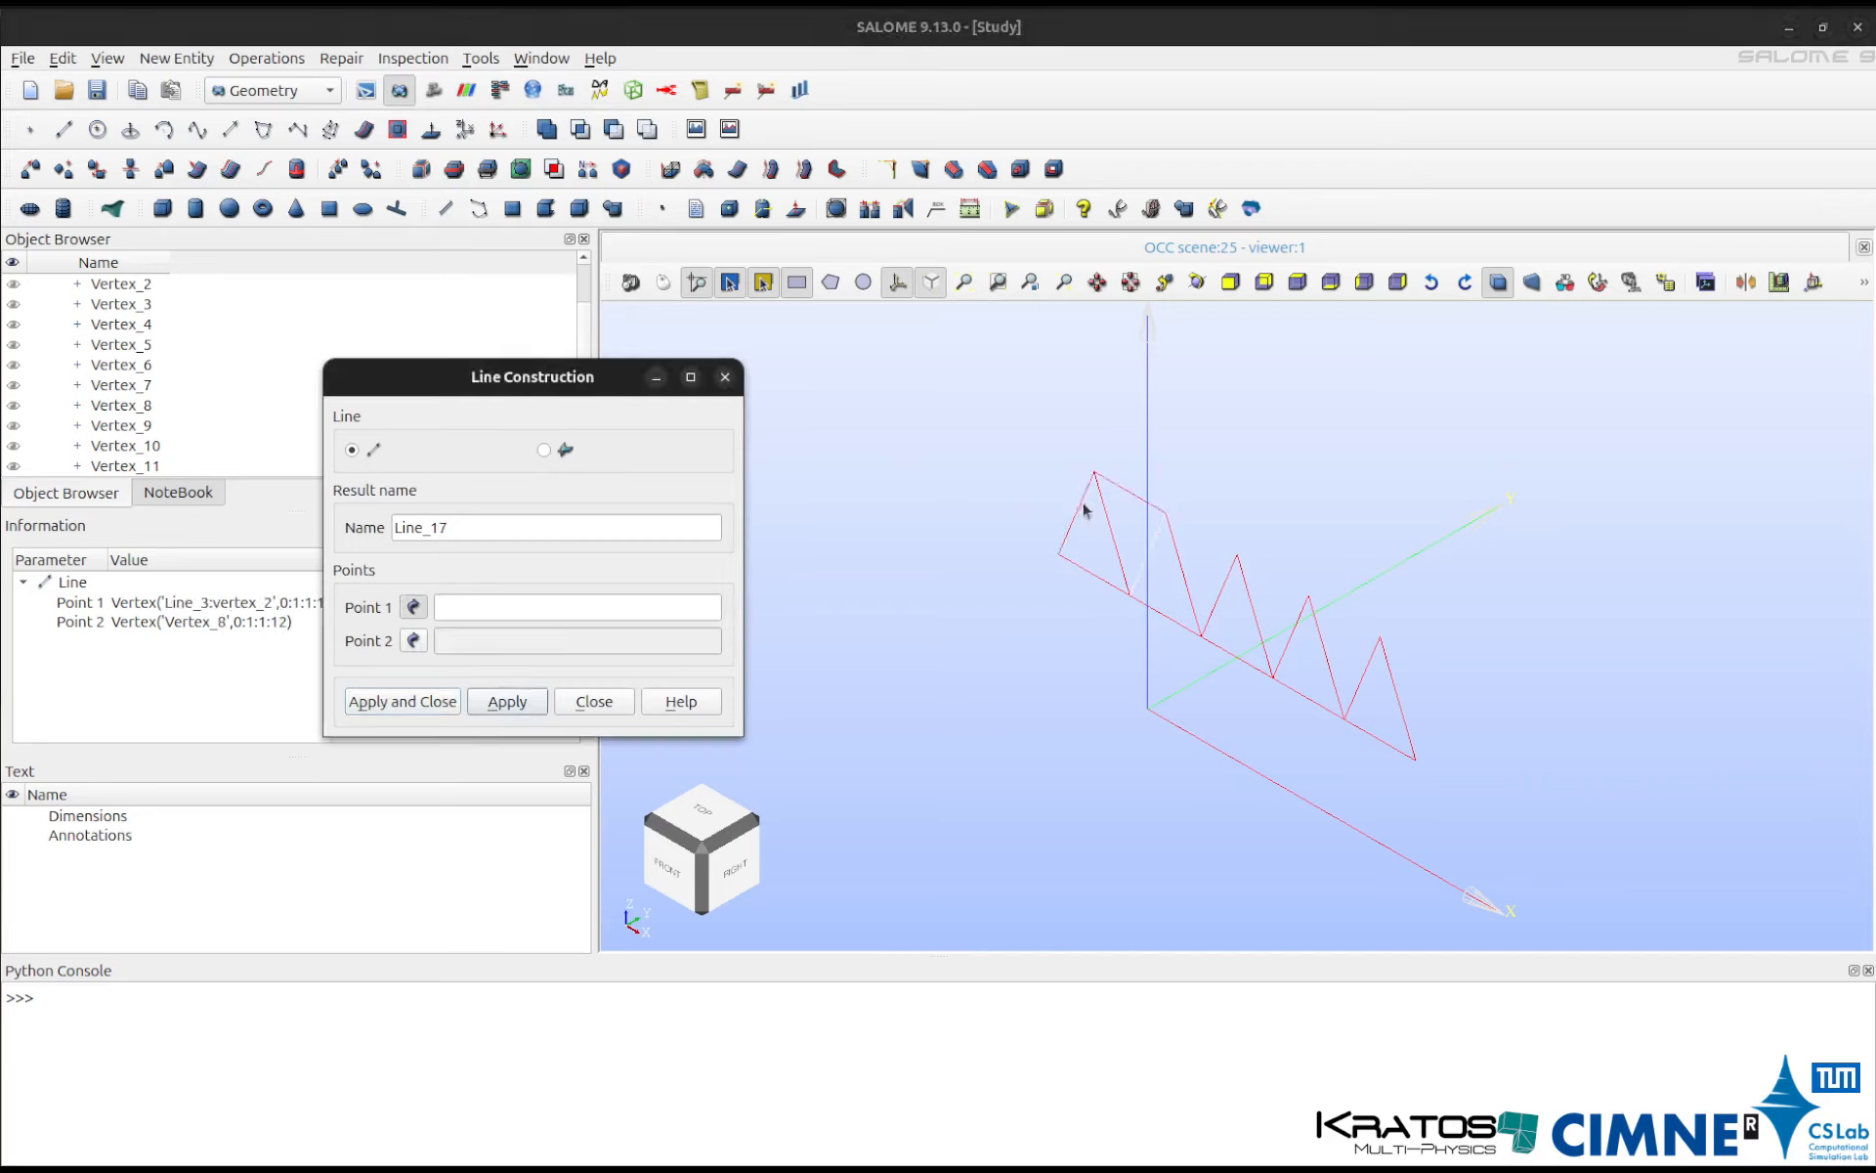
{"action": "left_click", "coordinate": [1240, 555]}
{"action": "left_click", "coordinate": [1240, 556]}
{"action": "left_click", "coordinate": [541, 698]}
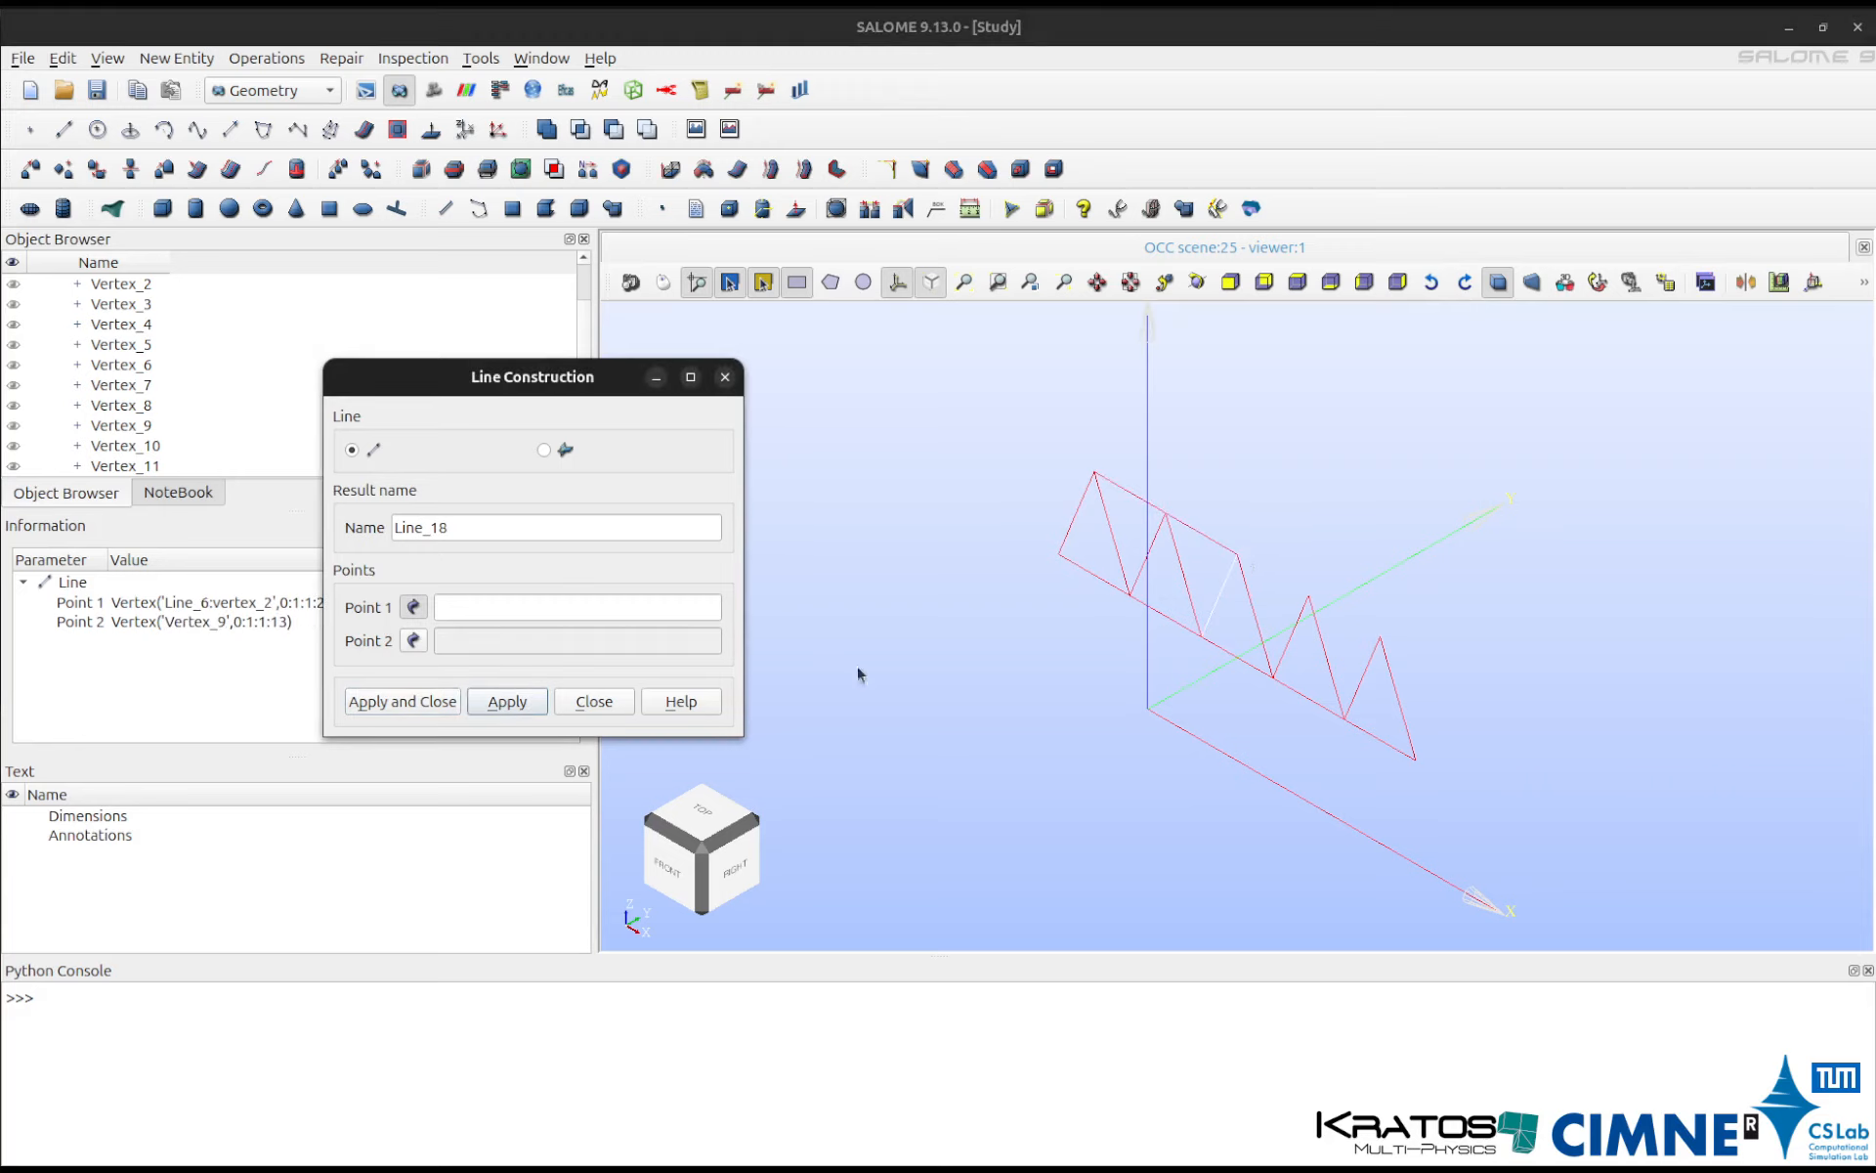
Complete the upper chord with lines from Vertex_9 to Vertex_10 and from Vertex_10 to Vertex_11.
{"action": "left_click", "coordinate": [1240, 556]}
{"action": "left_click", "coordinate": [1300, 599]}
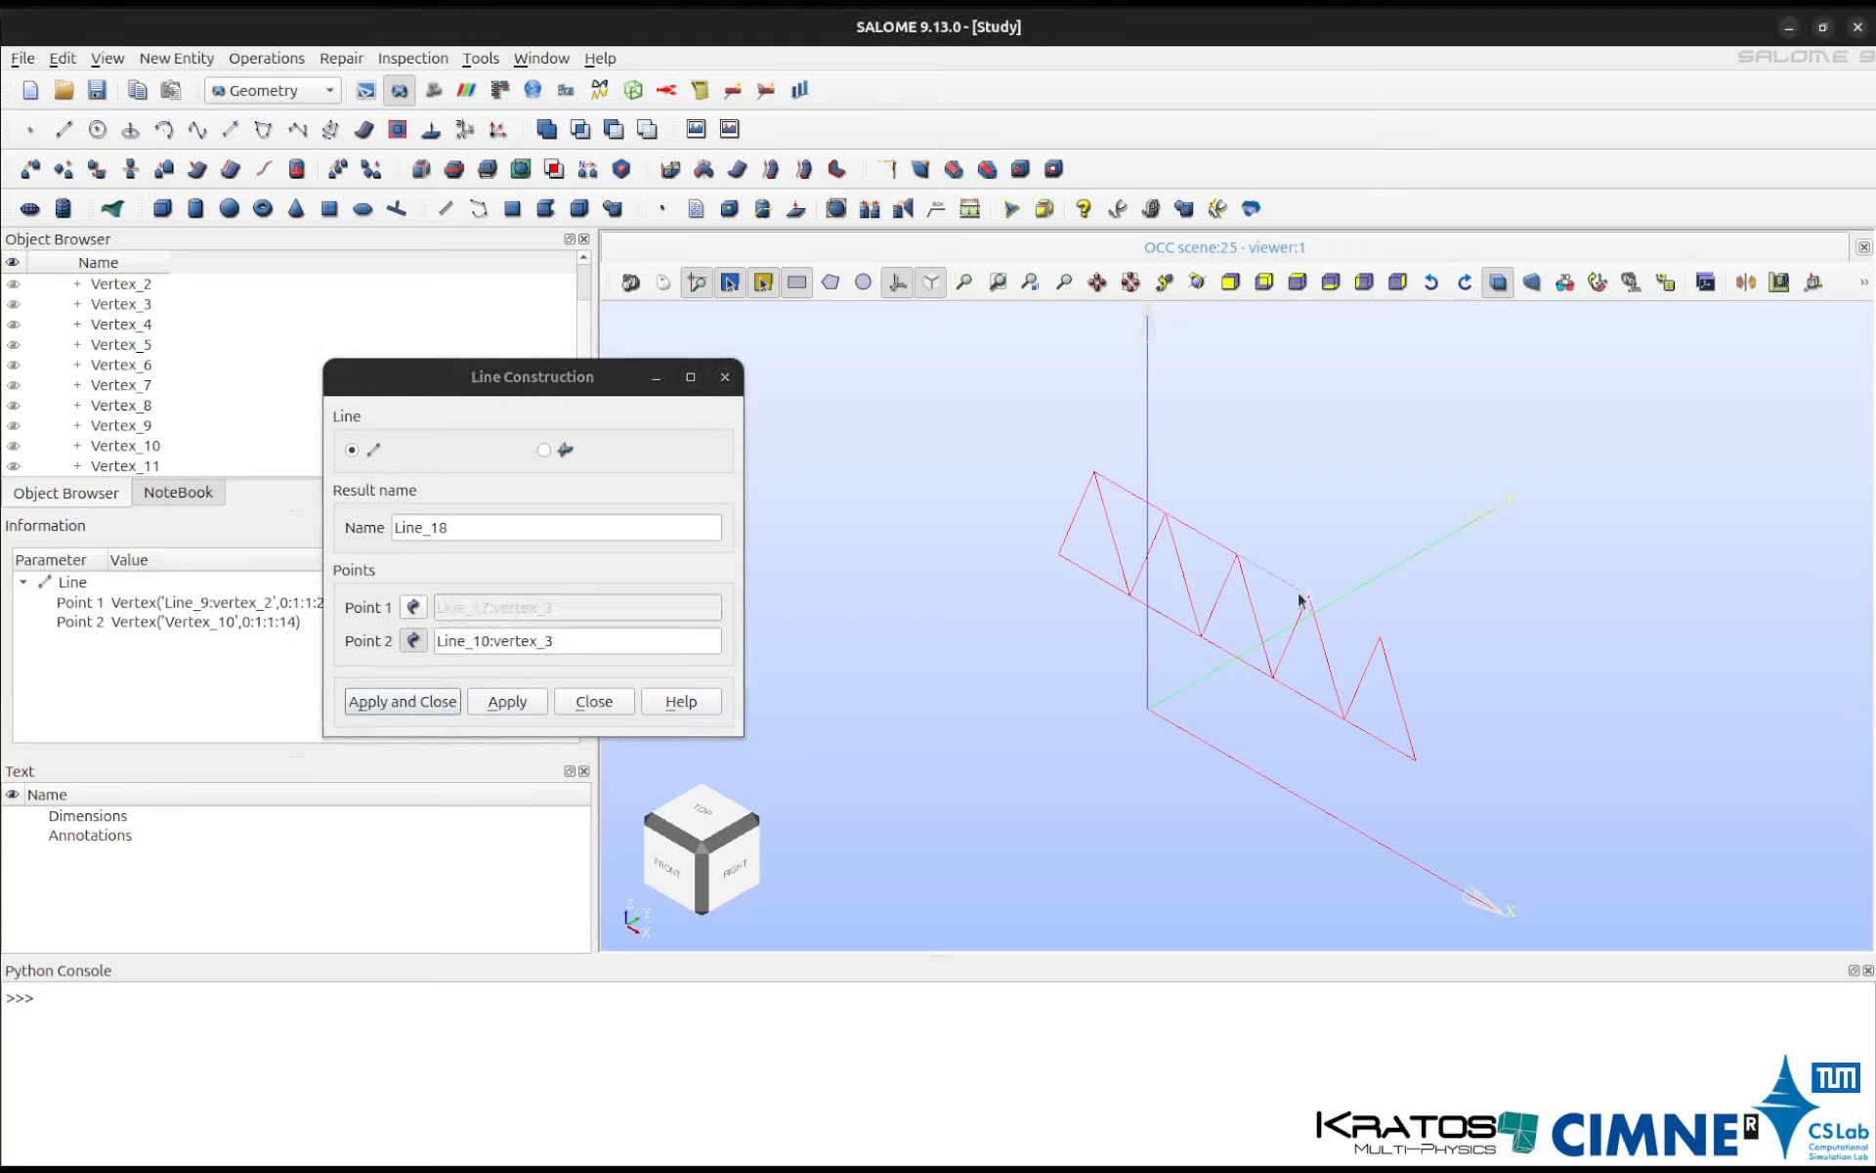
{"action": "left_click", "coordinate": [540, 698]}
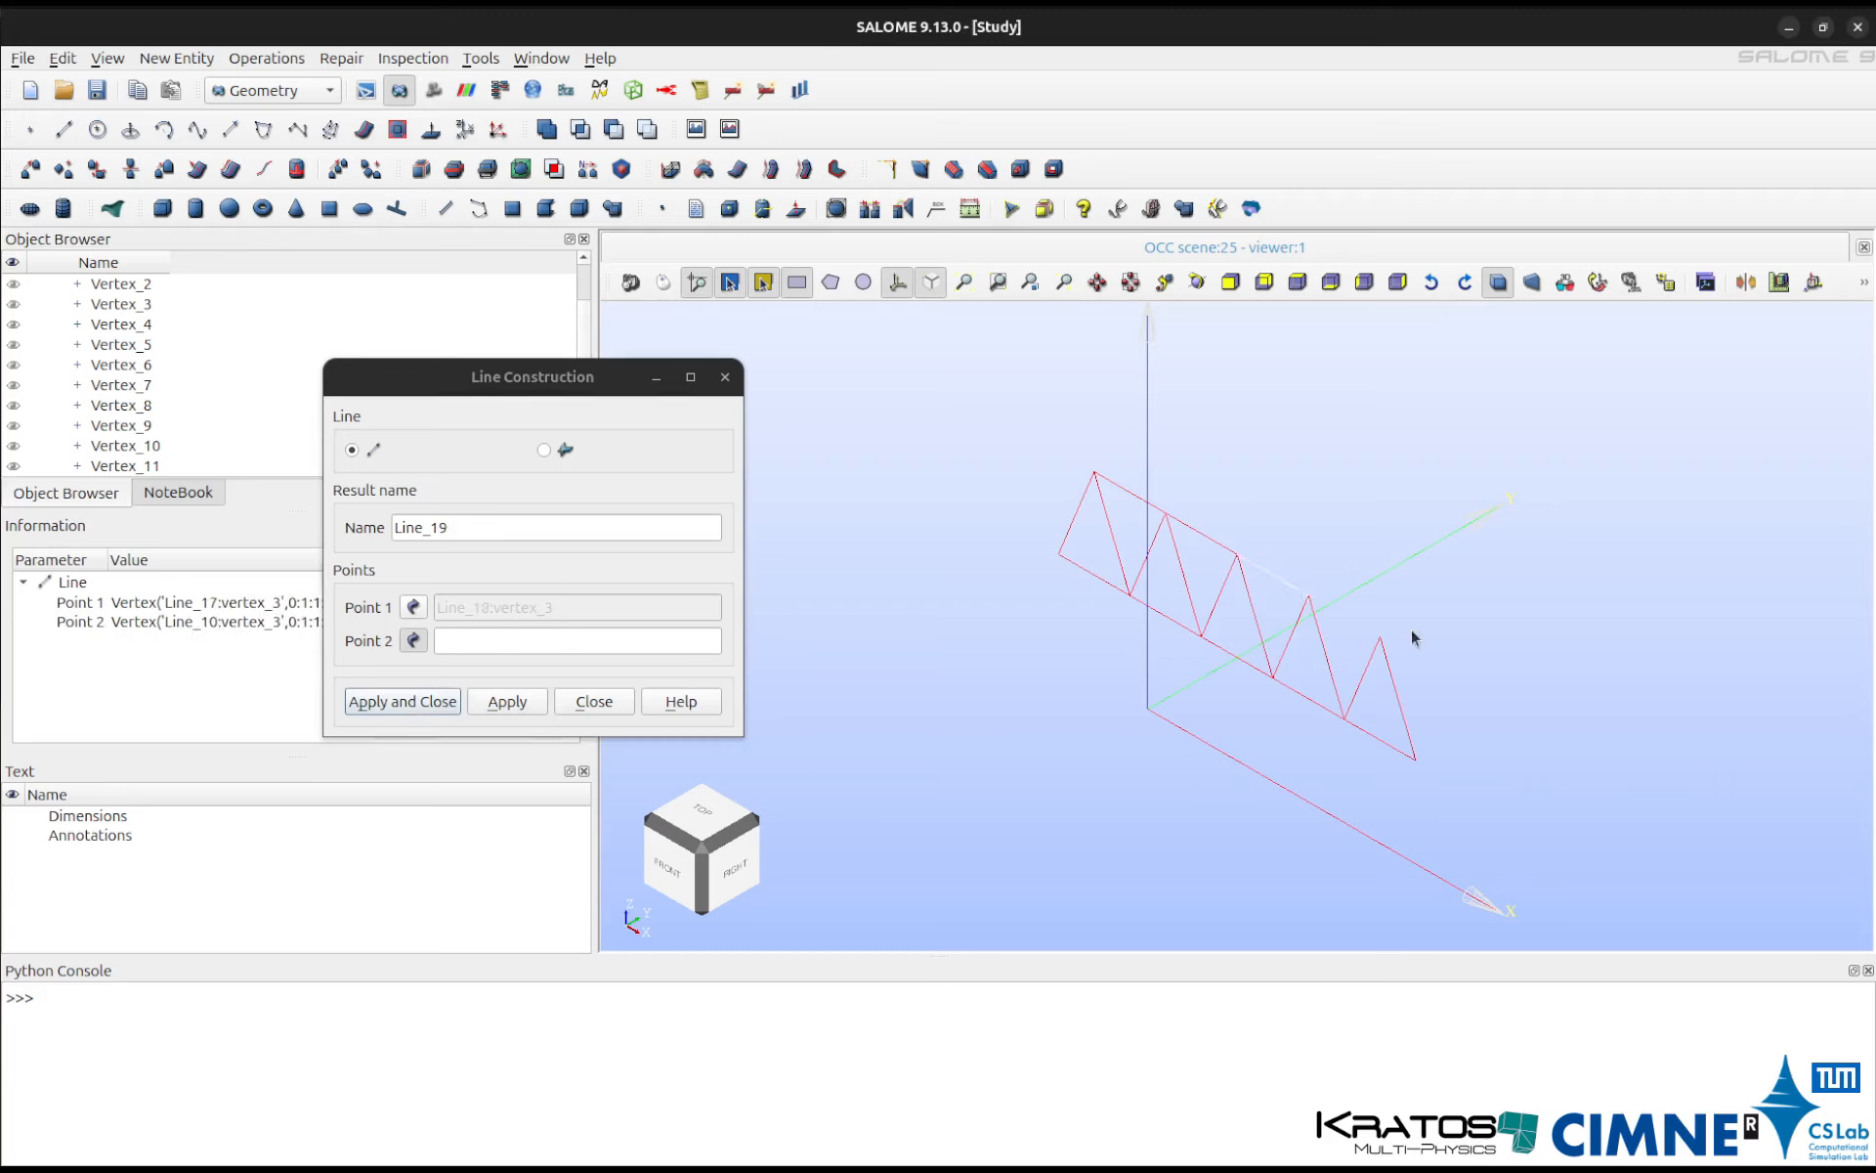
{"action": "left_click", "coordinate": [1373, 640]}
{"action": "left_click", "coordinate": [490, 702]}
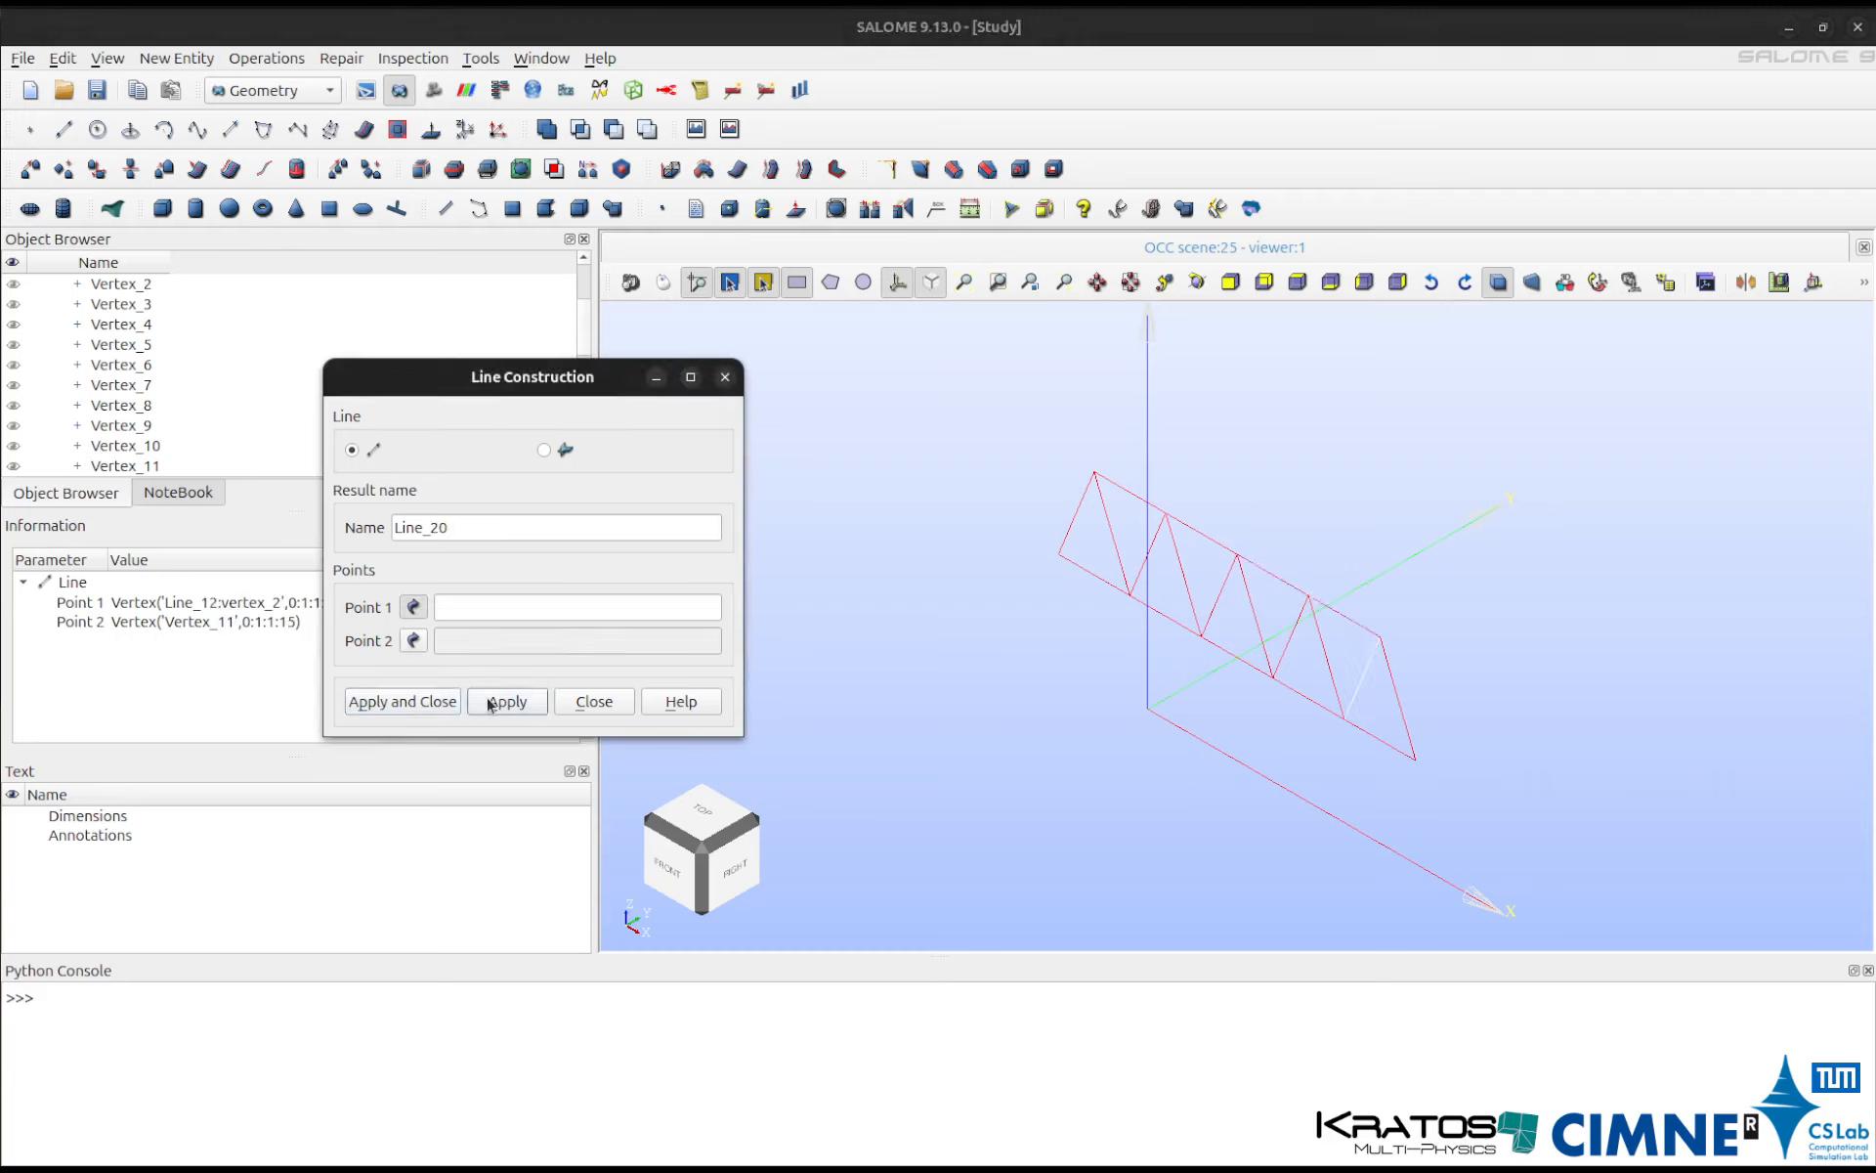
{"action": "left_click", "coordinate": [596, 701]}
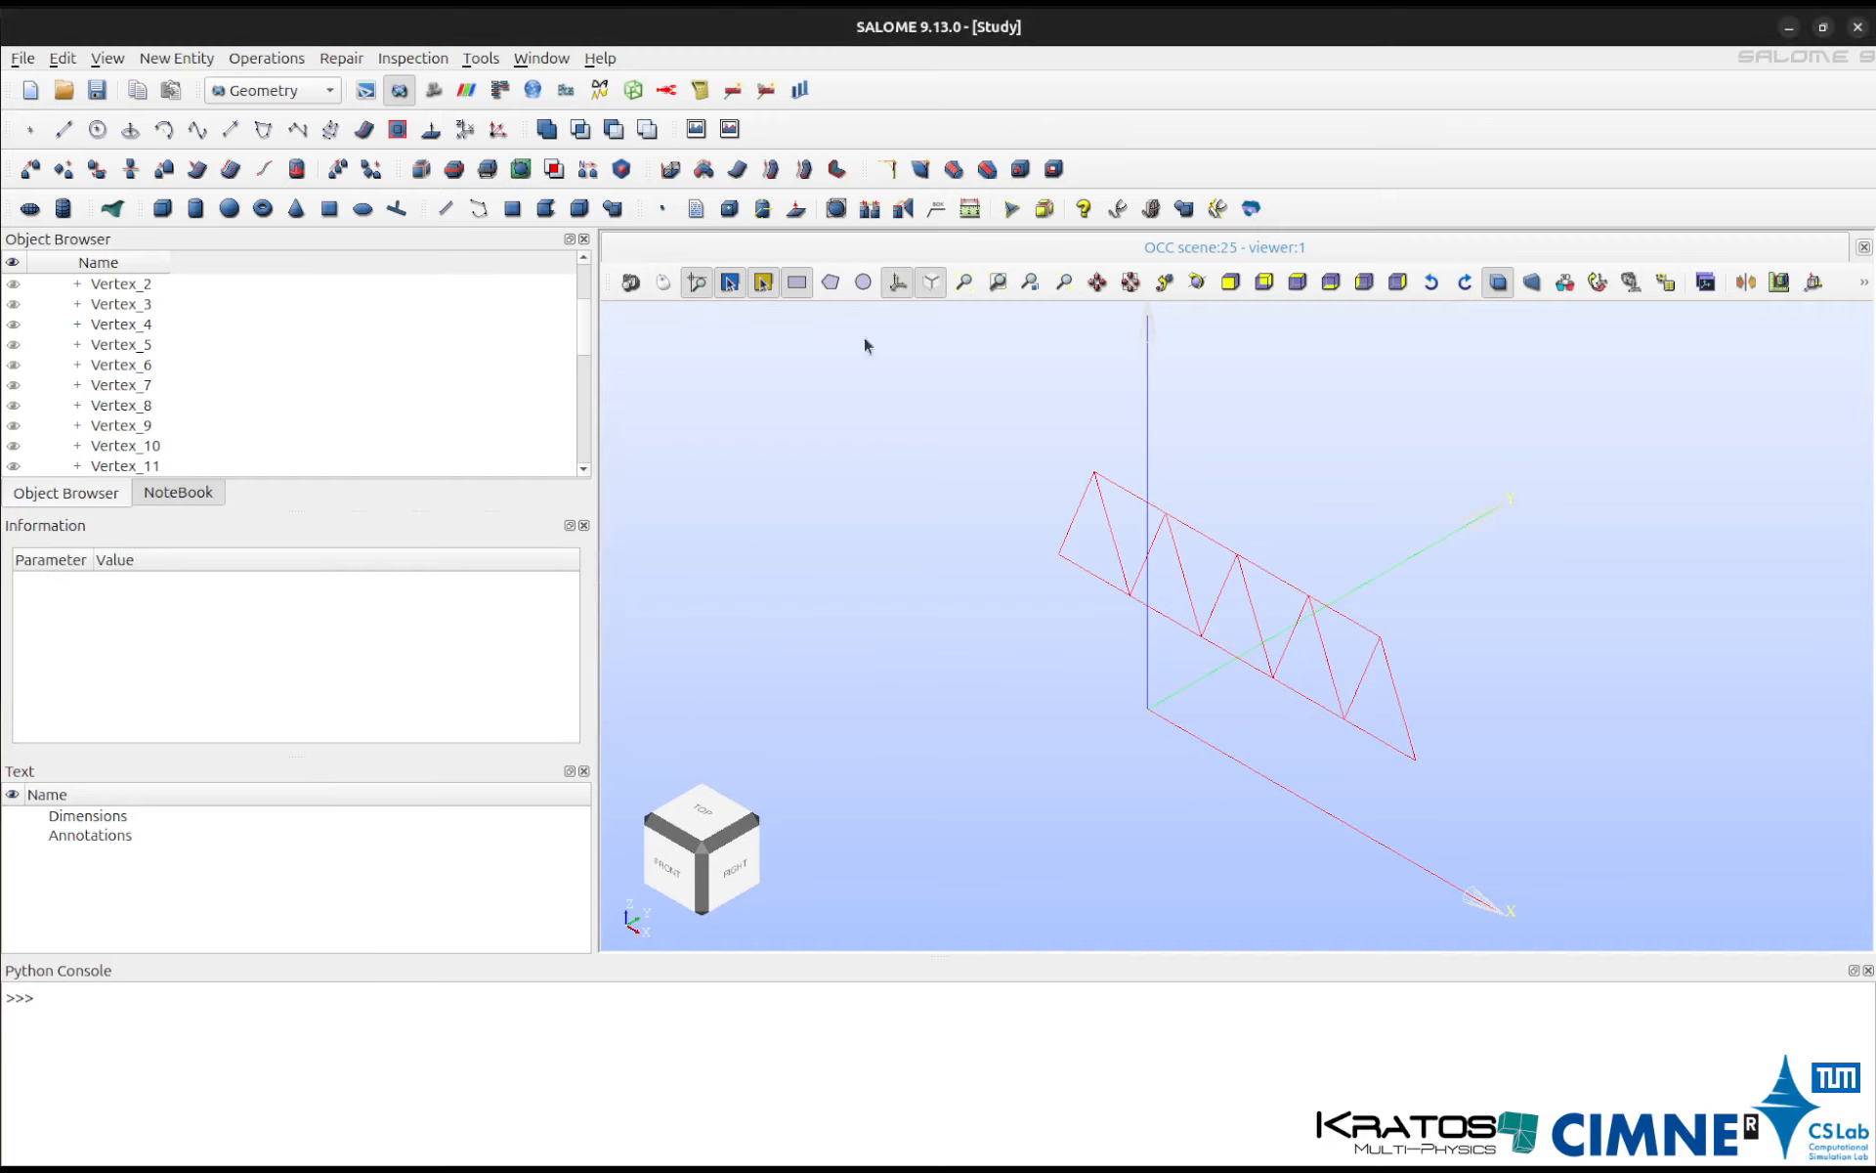
Build a compound from all 19 truss lines.
{"action": "left_click", "coordinate": [204, 64]}
{"action": "mouse_move", "coordinate": [314, 142]}
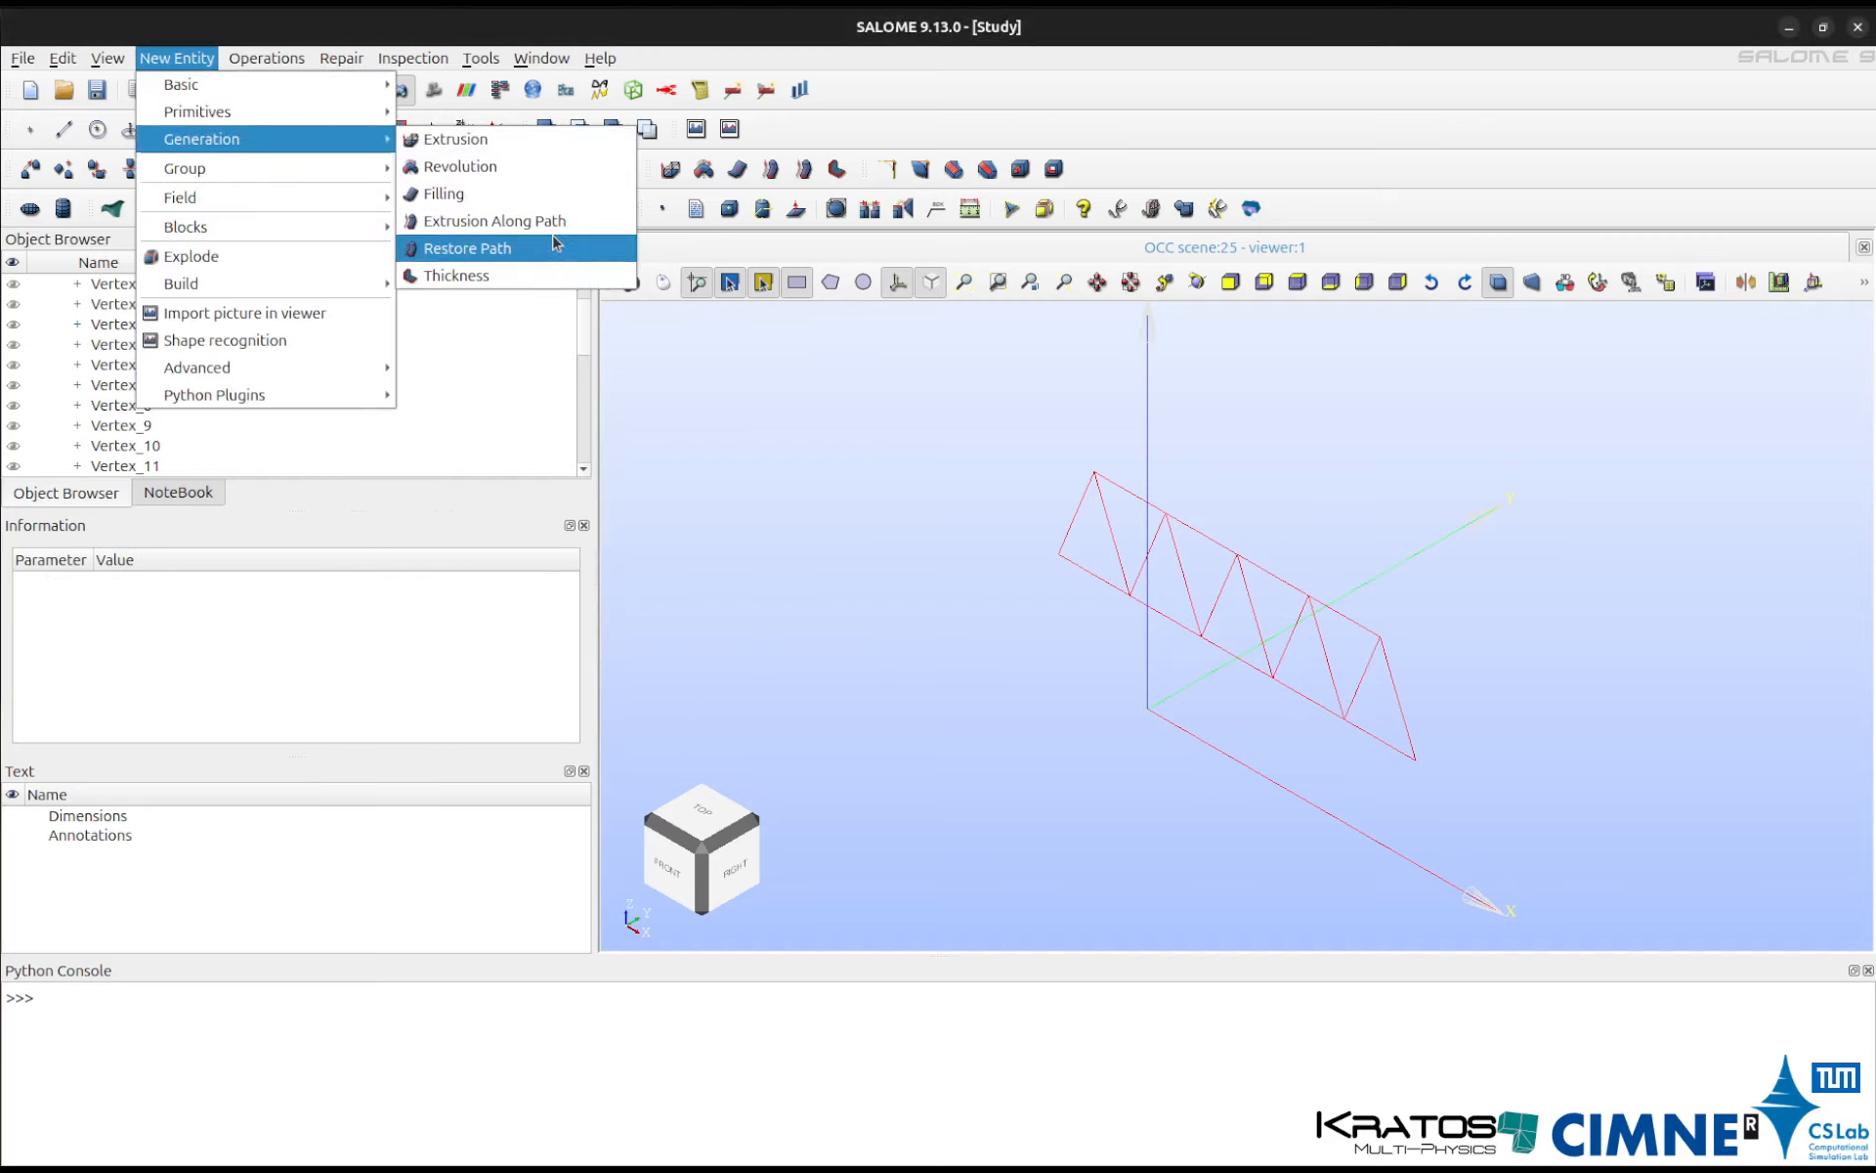
{"action": "mouse_move", "coordinate": [254, 284]}
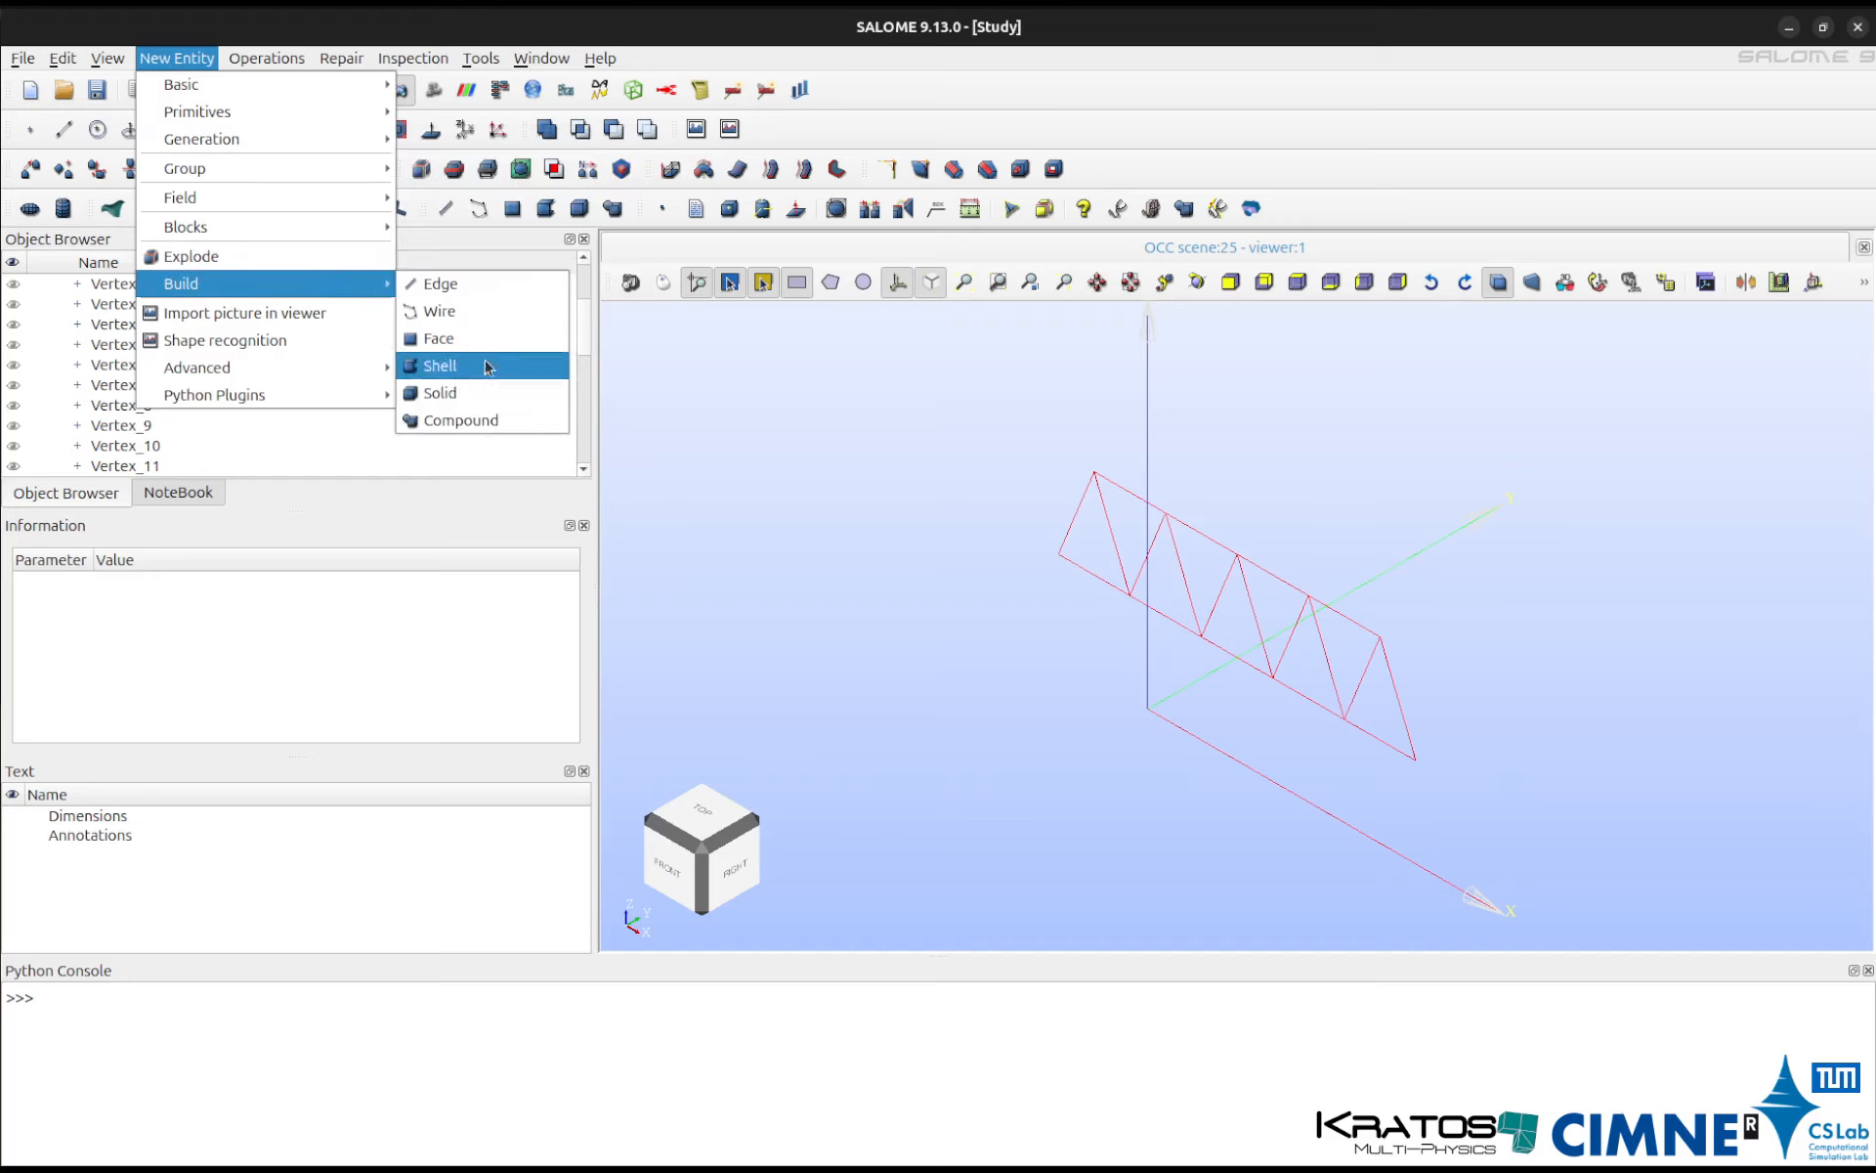
{"action": "left_click", "coordinate": [459, 420]}
{"action": "left_click_drag", "start_coordinate": [891, 361], "coordinate": [586, 309]}
{"action": "left_click_drag", "start_coordinate": [1003, 799], "coordinate": [1497, 408]}
{"action": "left_click", "coordinate": [483, 686]}
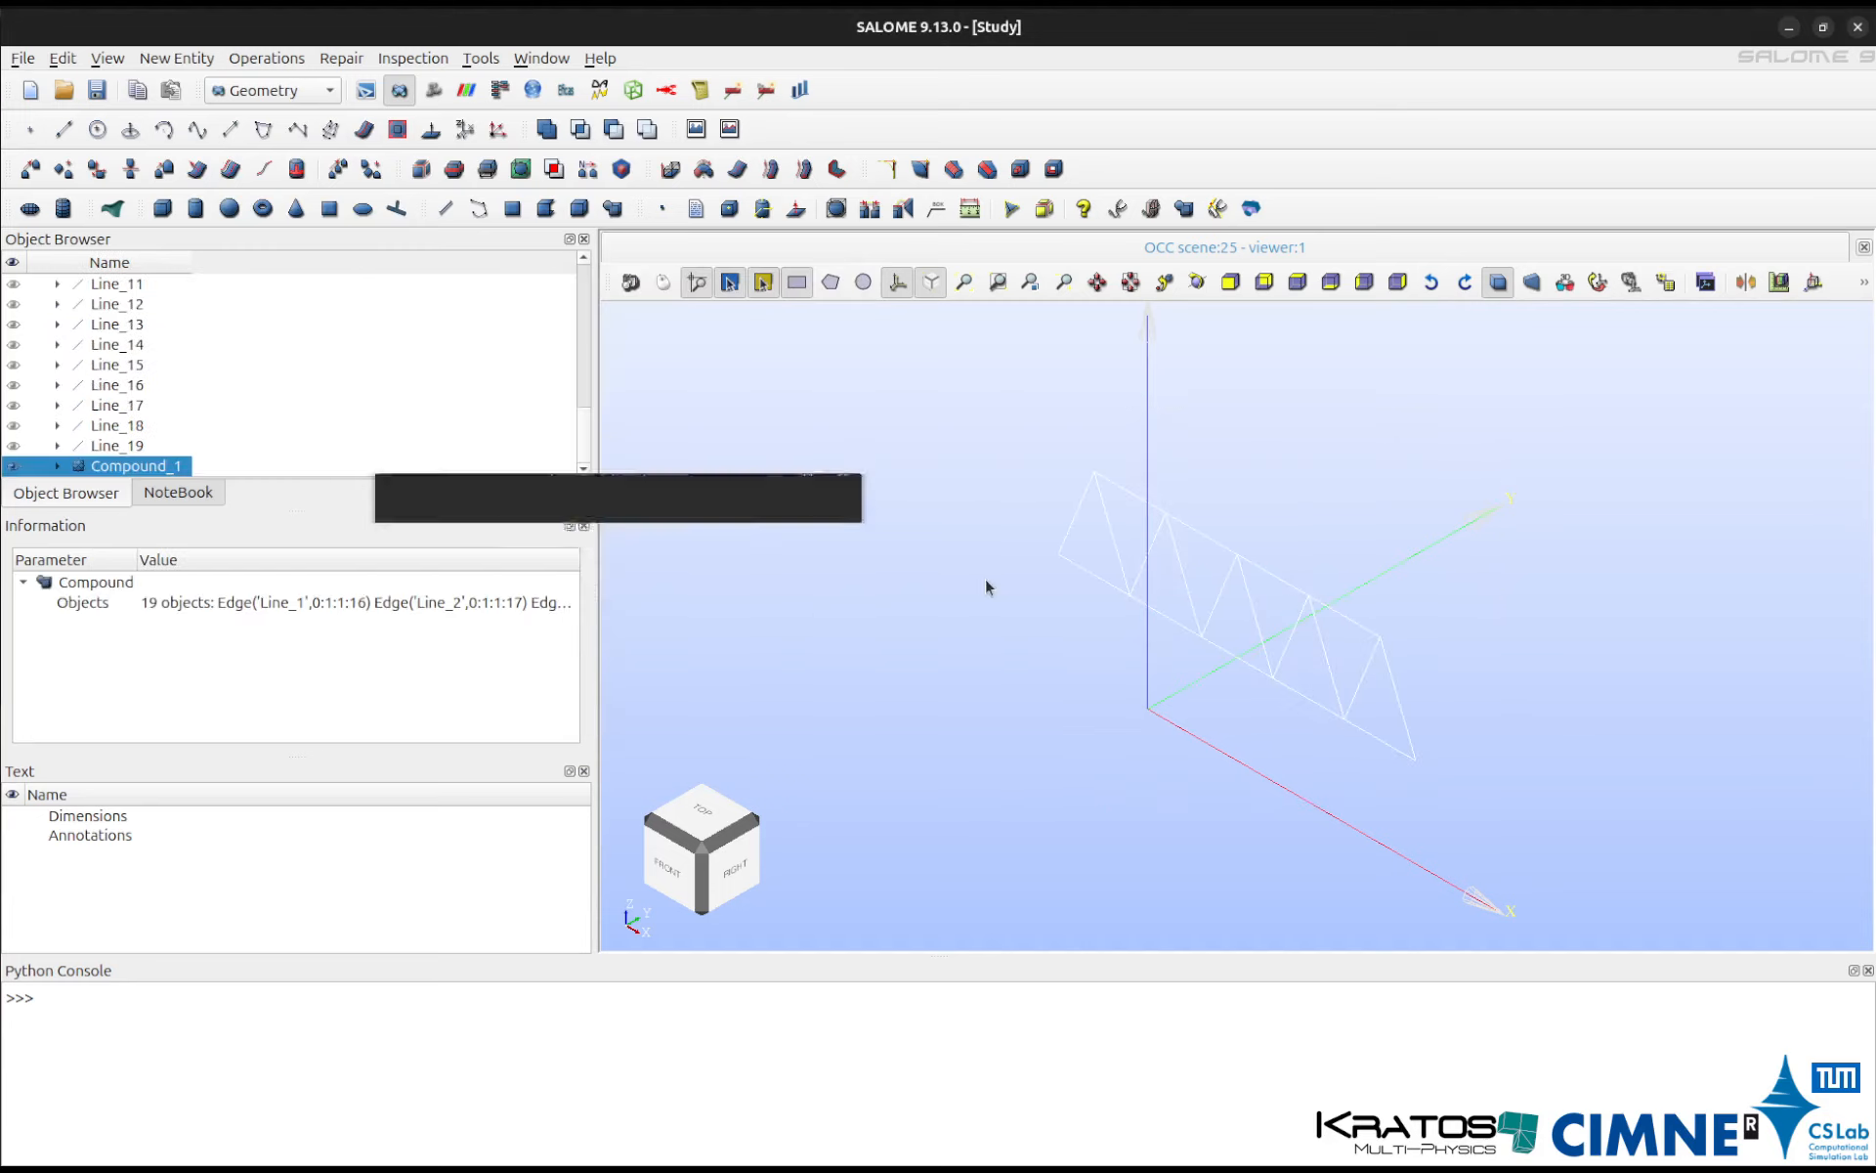
Create a translated copy of the truss compound with Dx 0, Dy -20 and Dz 0, and clear the selection.
{"action": "left_click", "coordinate": [265, 58]}
{"action": "mouse_move", "coordinate": [317, 107]}
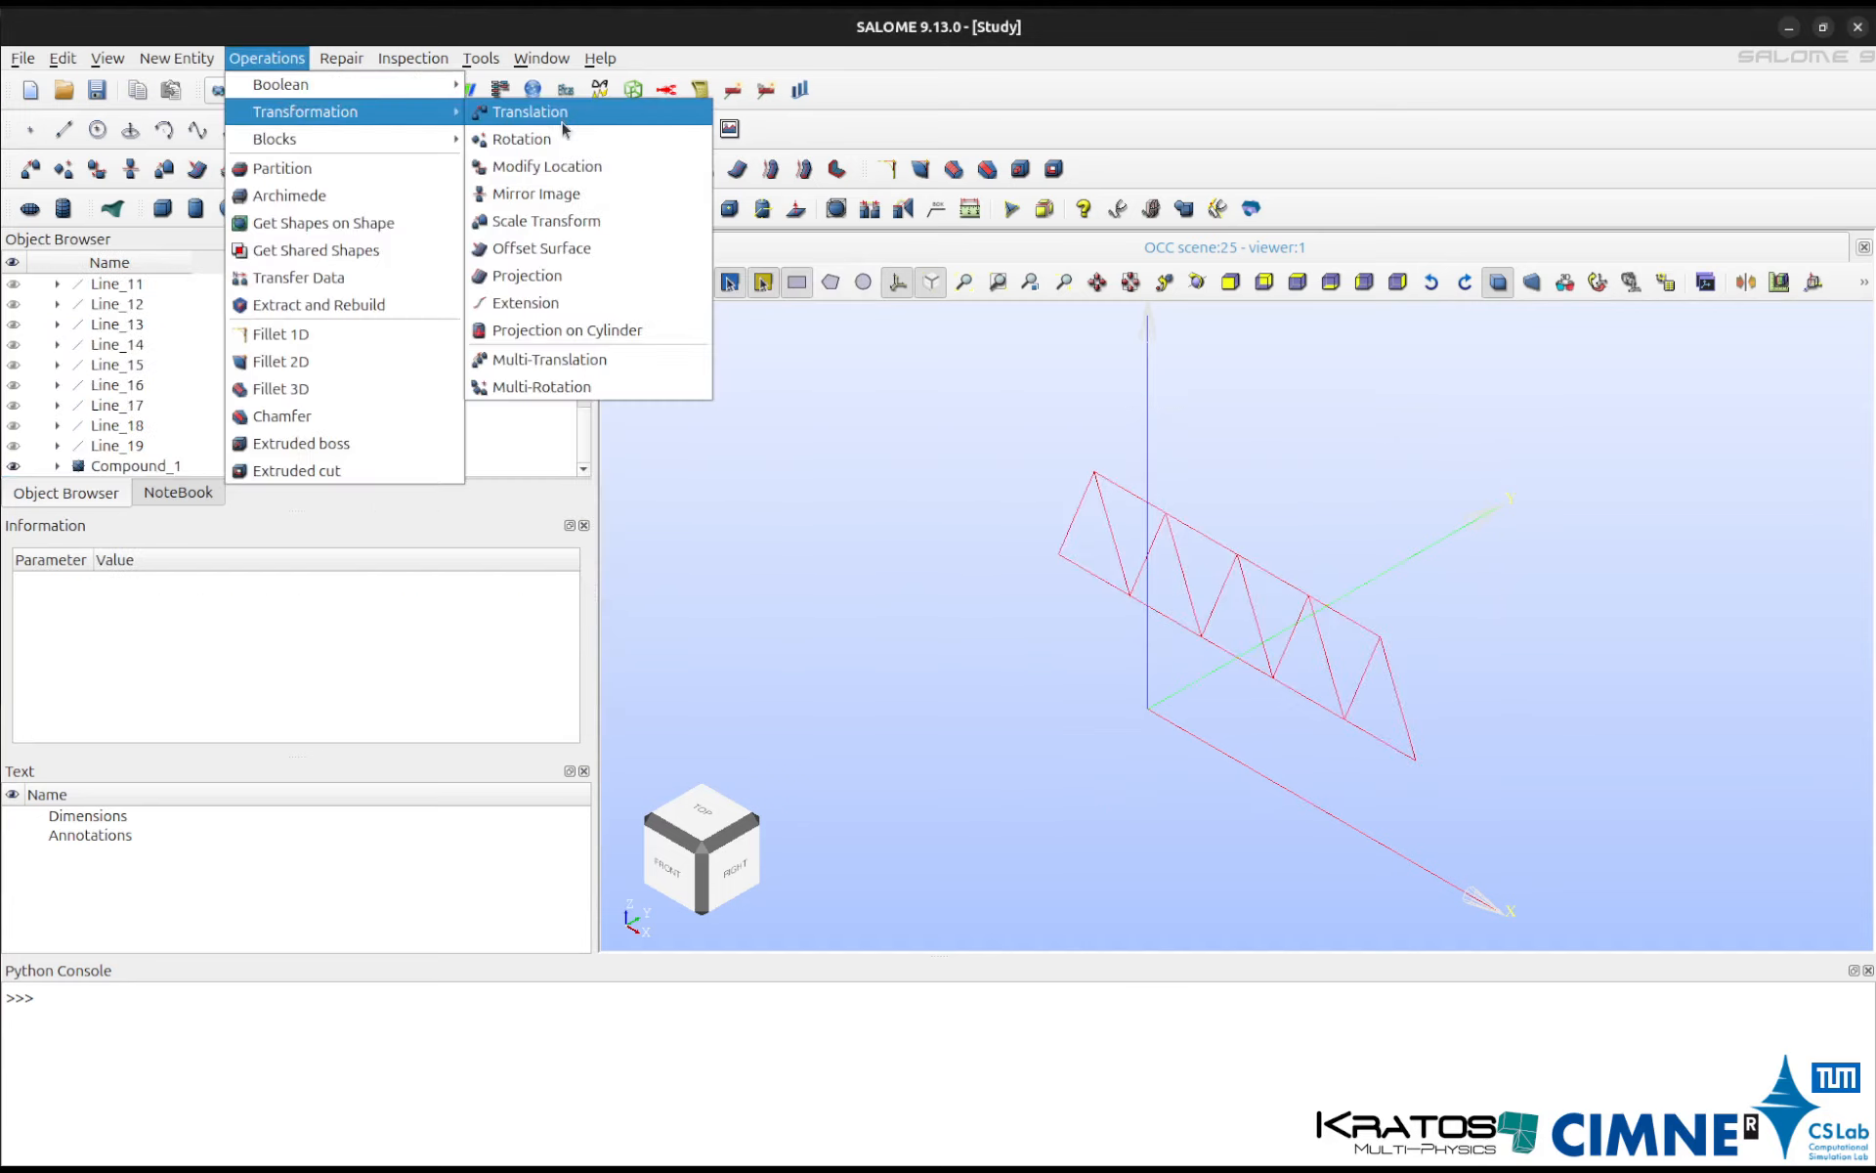
{"action": "left_click", "coordinate": [527, 106]}
{"action": "left_click", "coordinate": [1031, 566]}
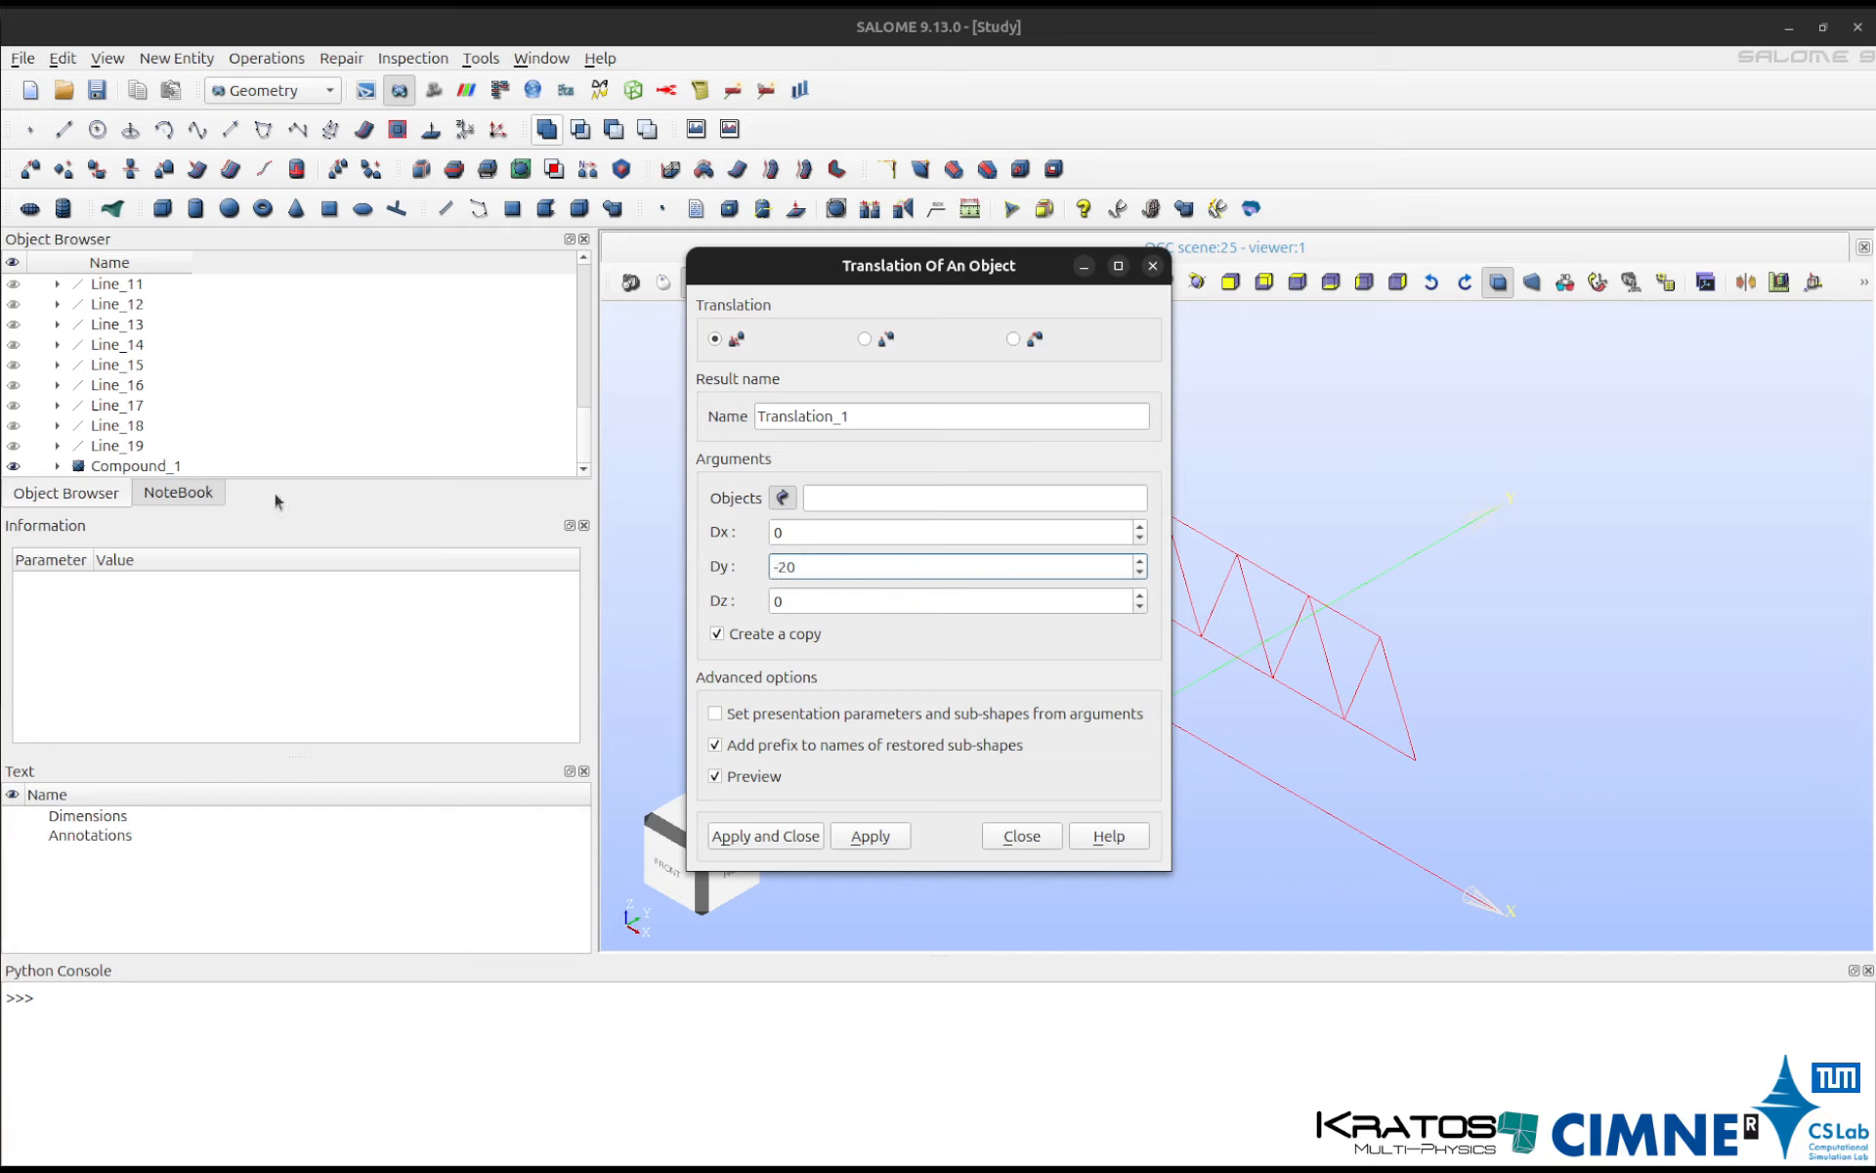
{"action": "left_click", "coordinate": [181, 467]}
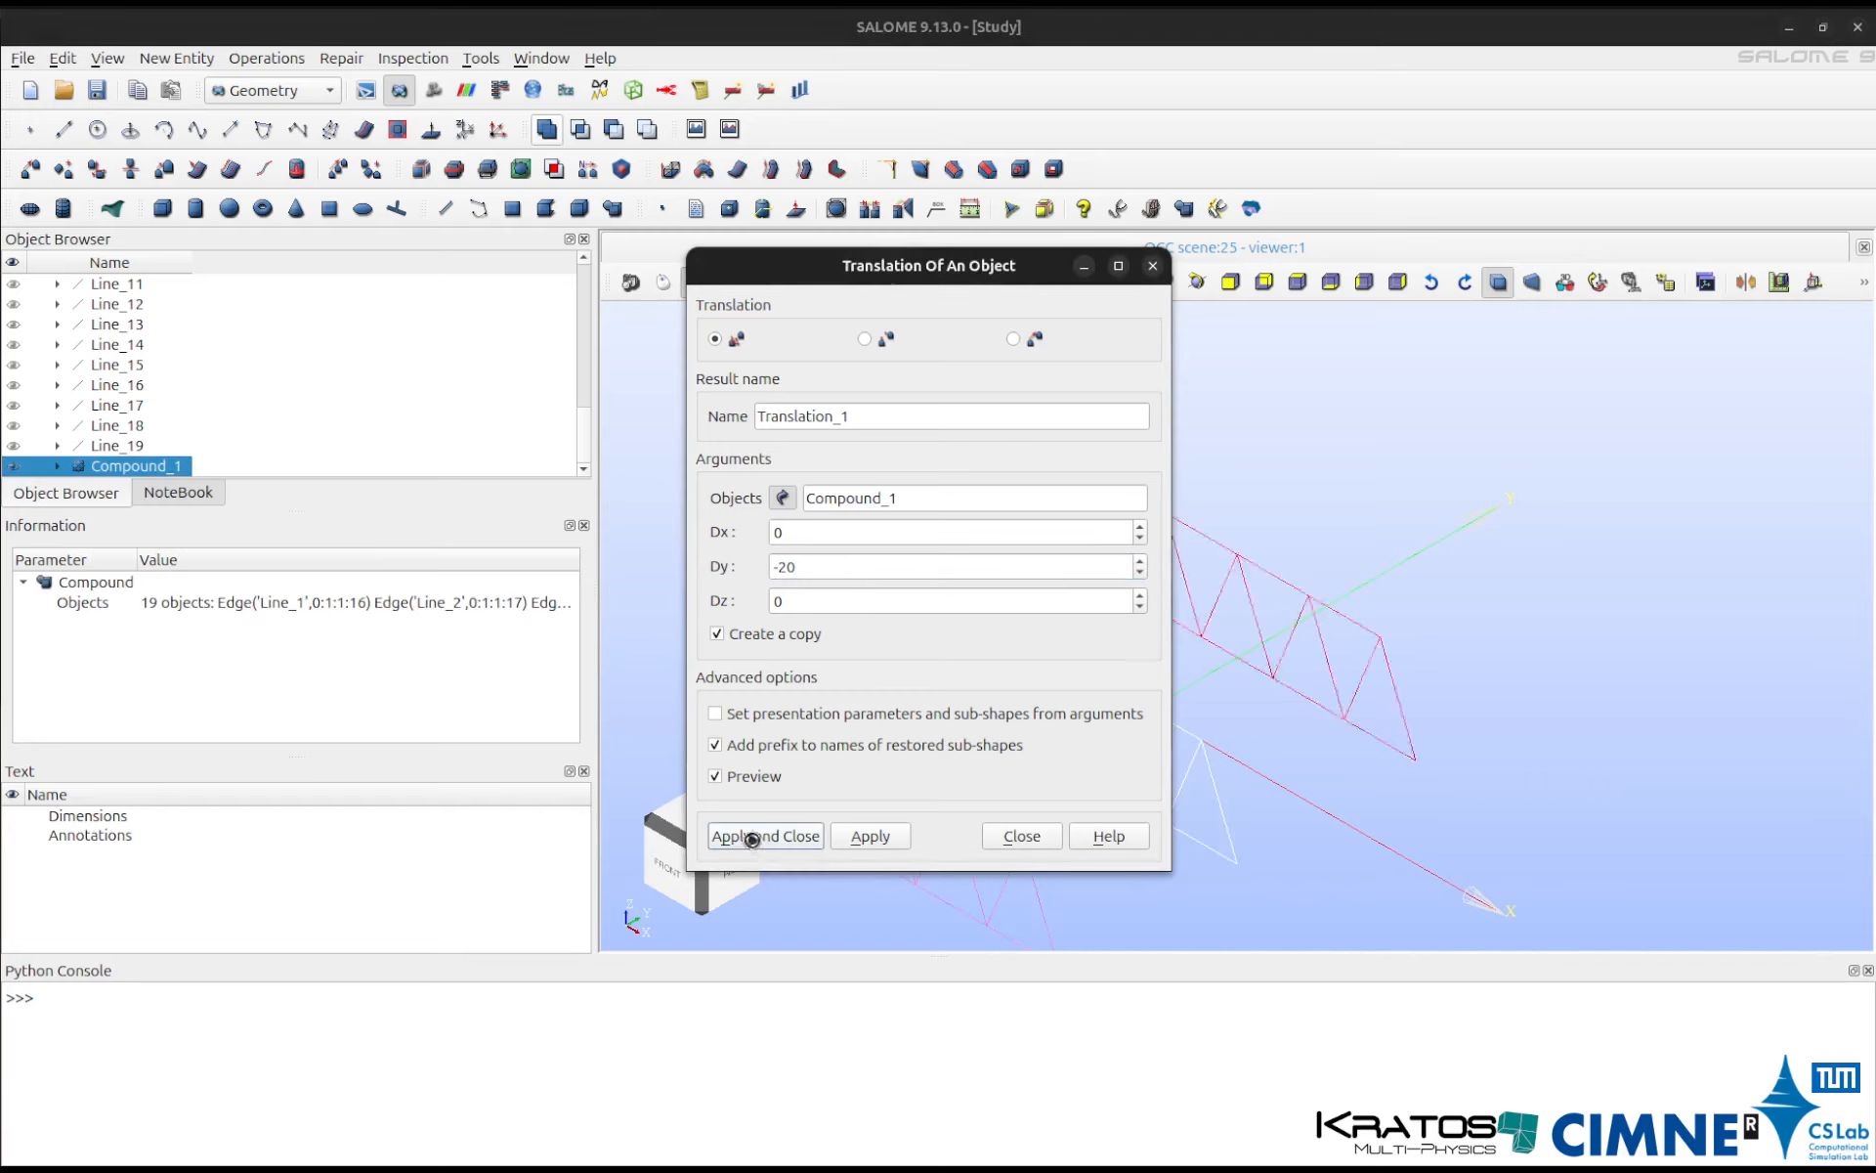
{"action": "left_click", "coordinate": [766, 836]}
{"action": "left_click", "coordinate": [22, 448]}
{"action": "left_click", "coordinate": [835, 368]}
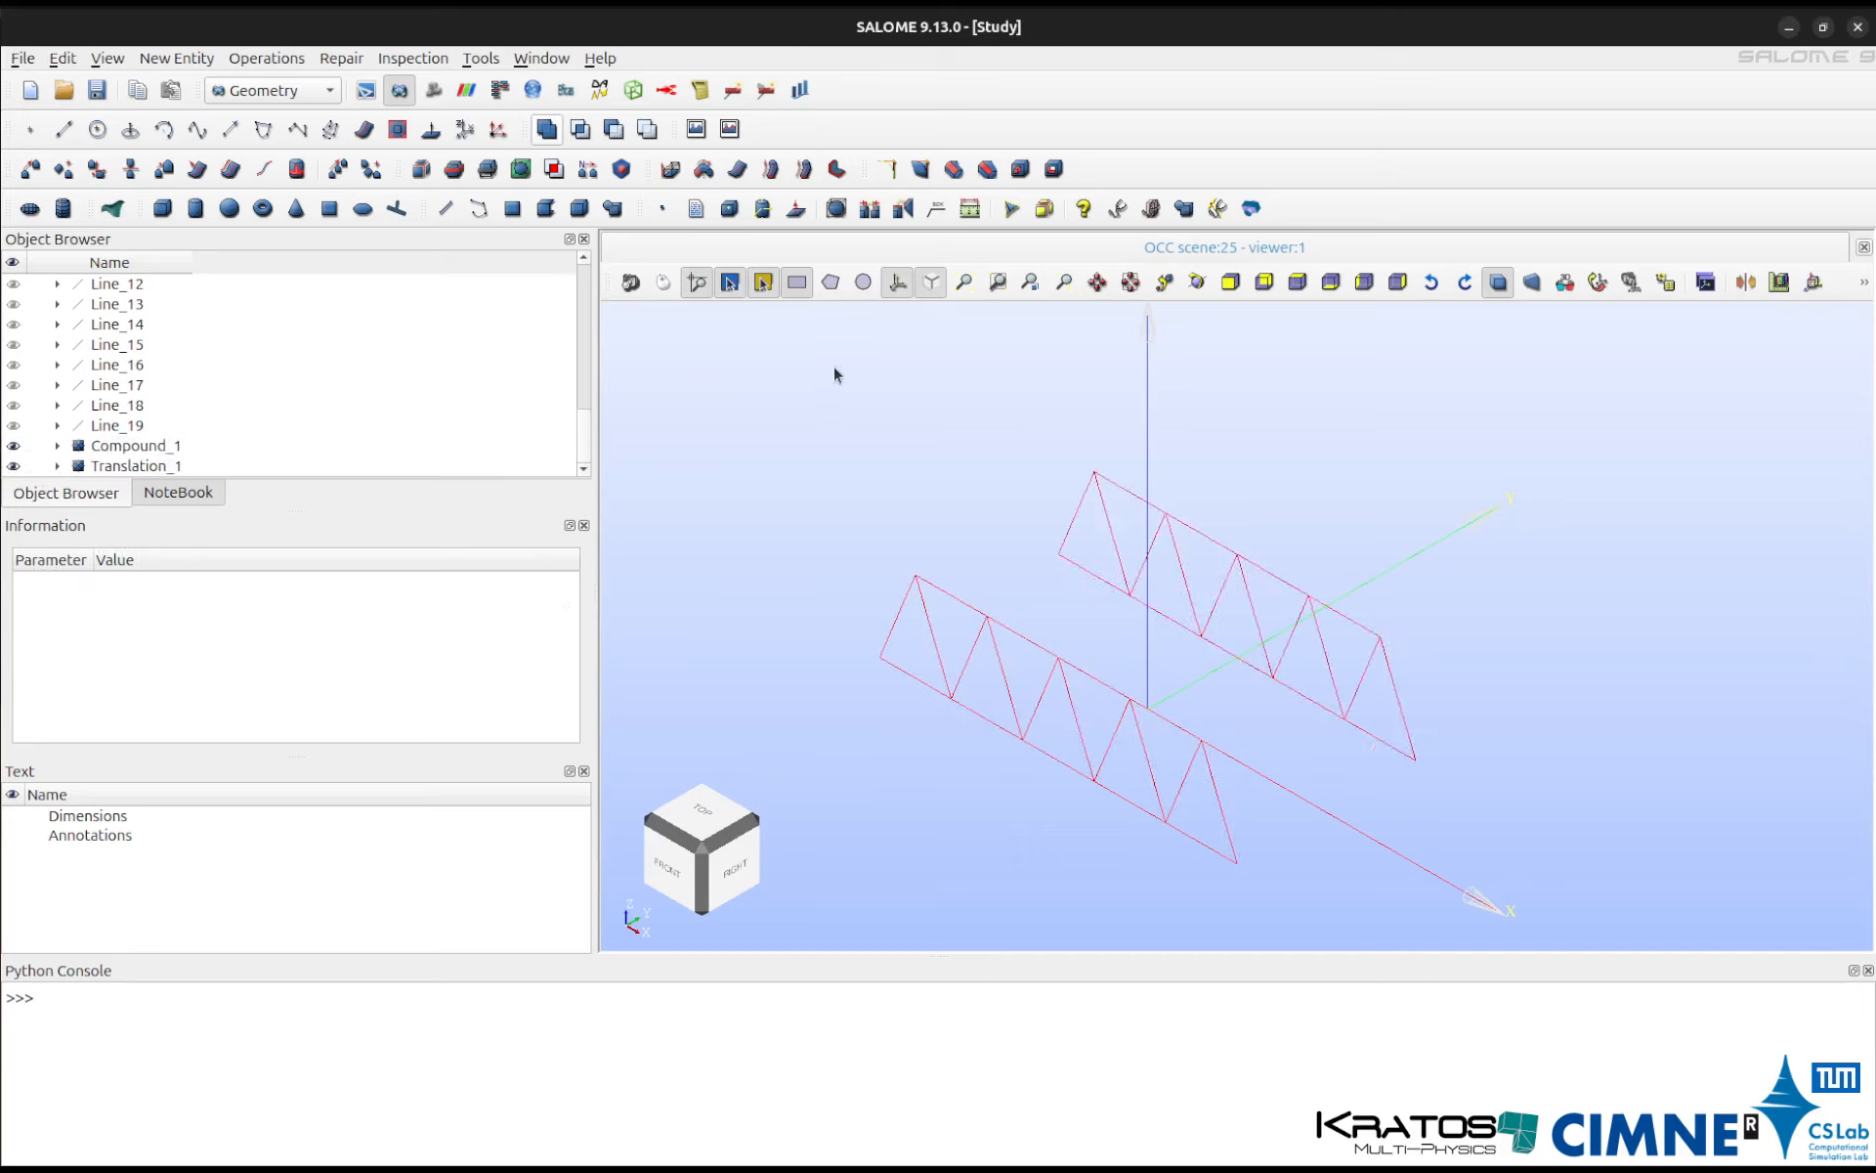
Create a cross line joining the lower corner vertices of the two truss sides at the negative-X end.
{"action": "left_click", "coordinate": [195, 58]}
{"action": "mouse_move", "coordinate": [185, 79]}
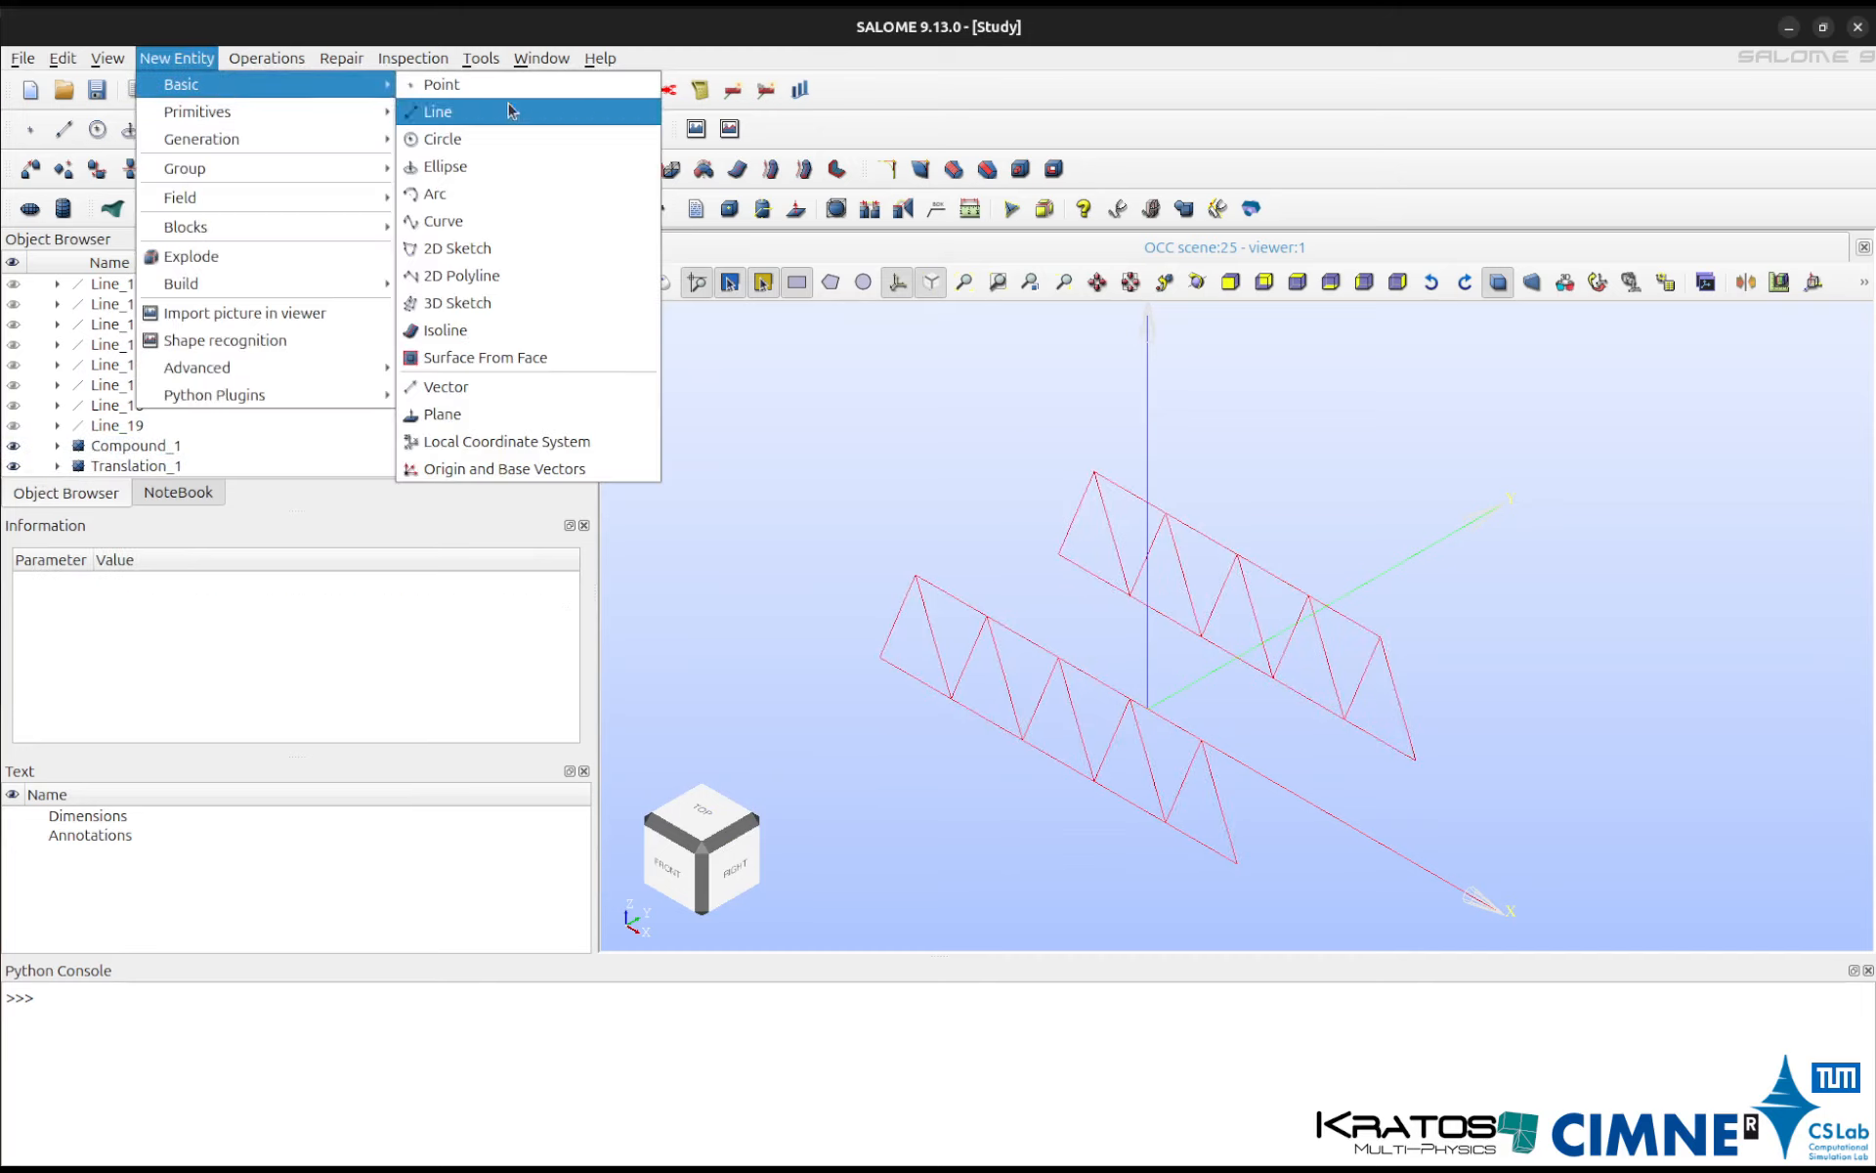
{"action": "left_click", "coordinate": [515, 112]}
{"action": "left_click_drag", "start_coordinate": [892, 394], "coordinate": [616, 396]}
{"action": "left_click", "coordinate": [1060, 561]}
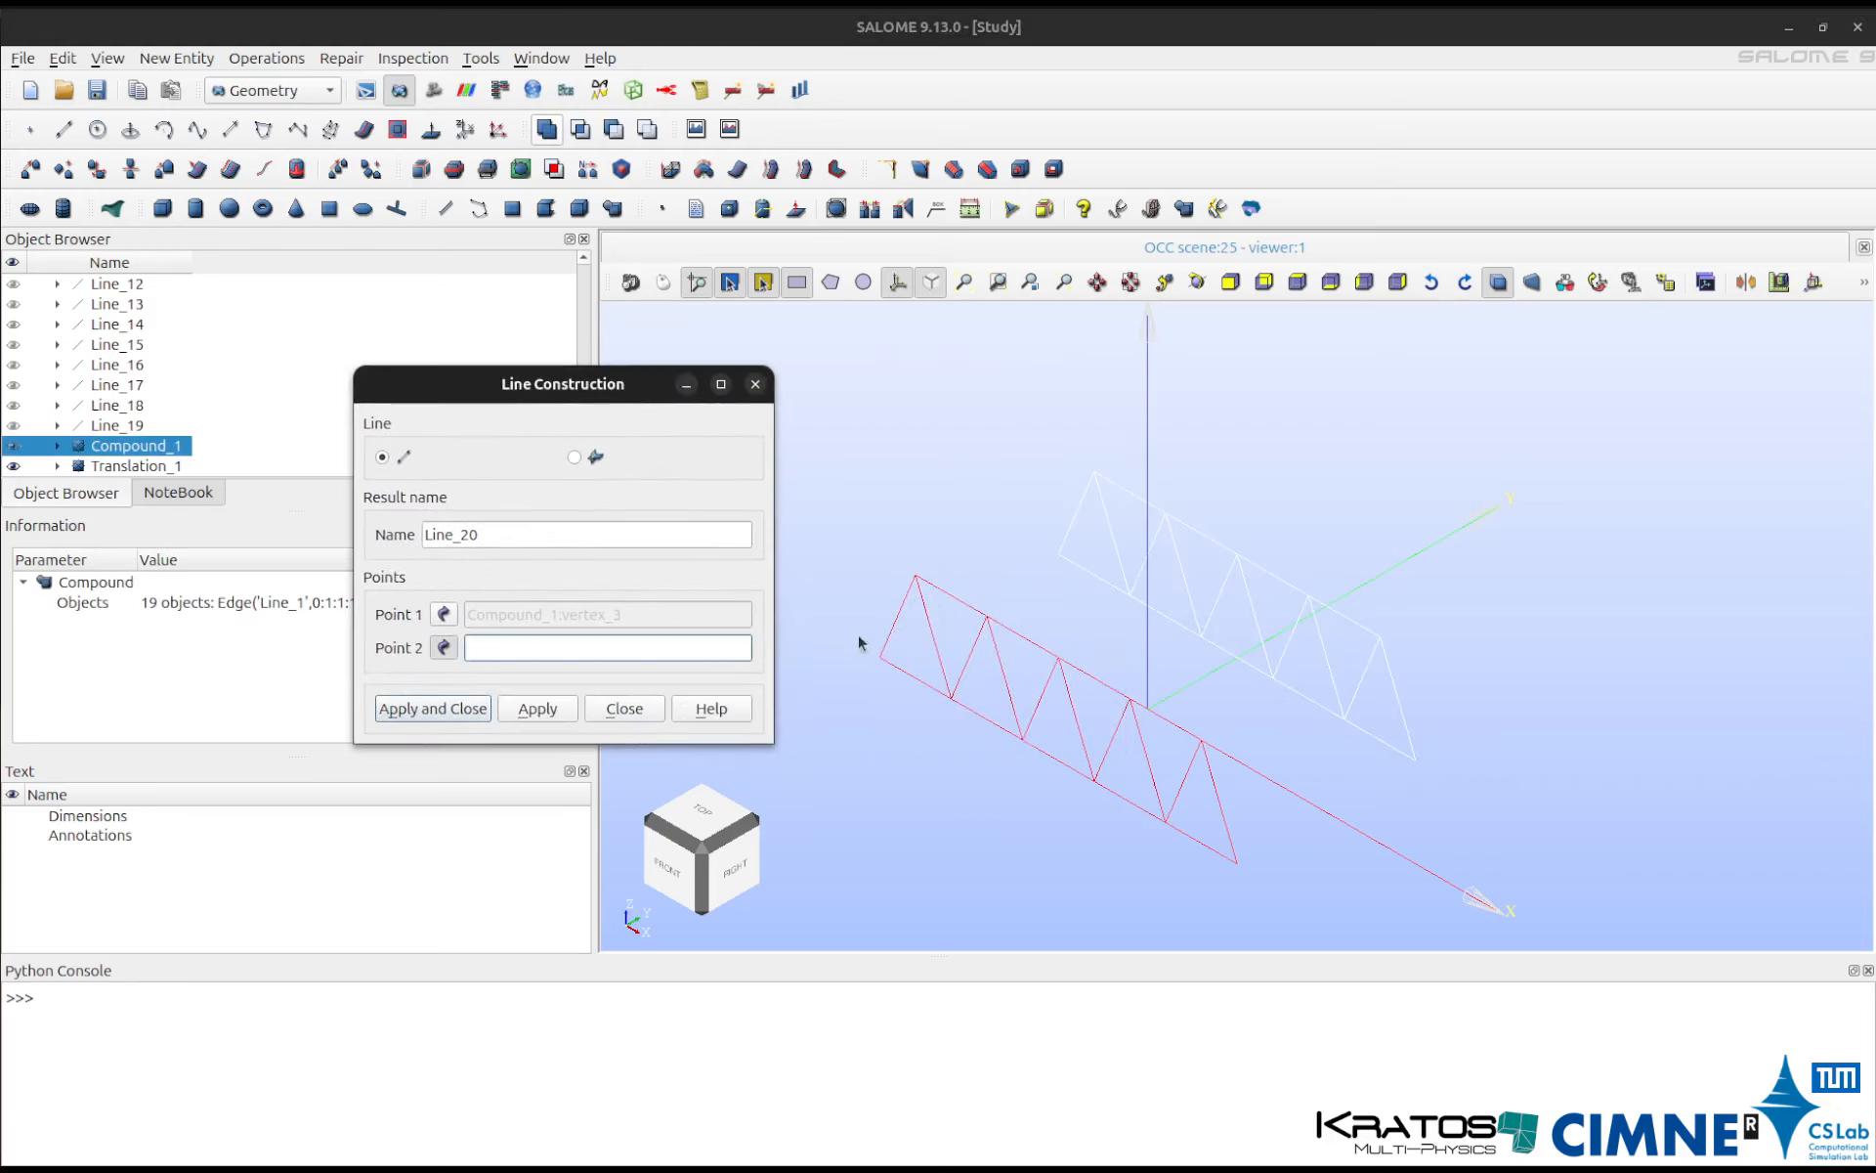
{"action": "left_click", "coordinate": [886, 665]}
{"action": "left_click", "coordinate": [540, 709]}
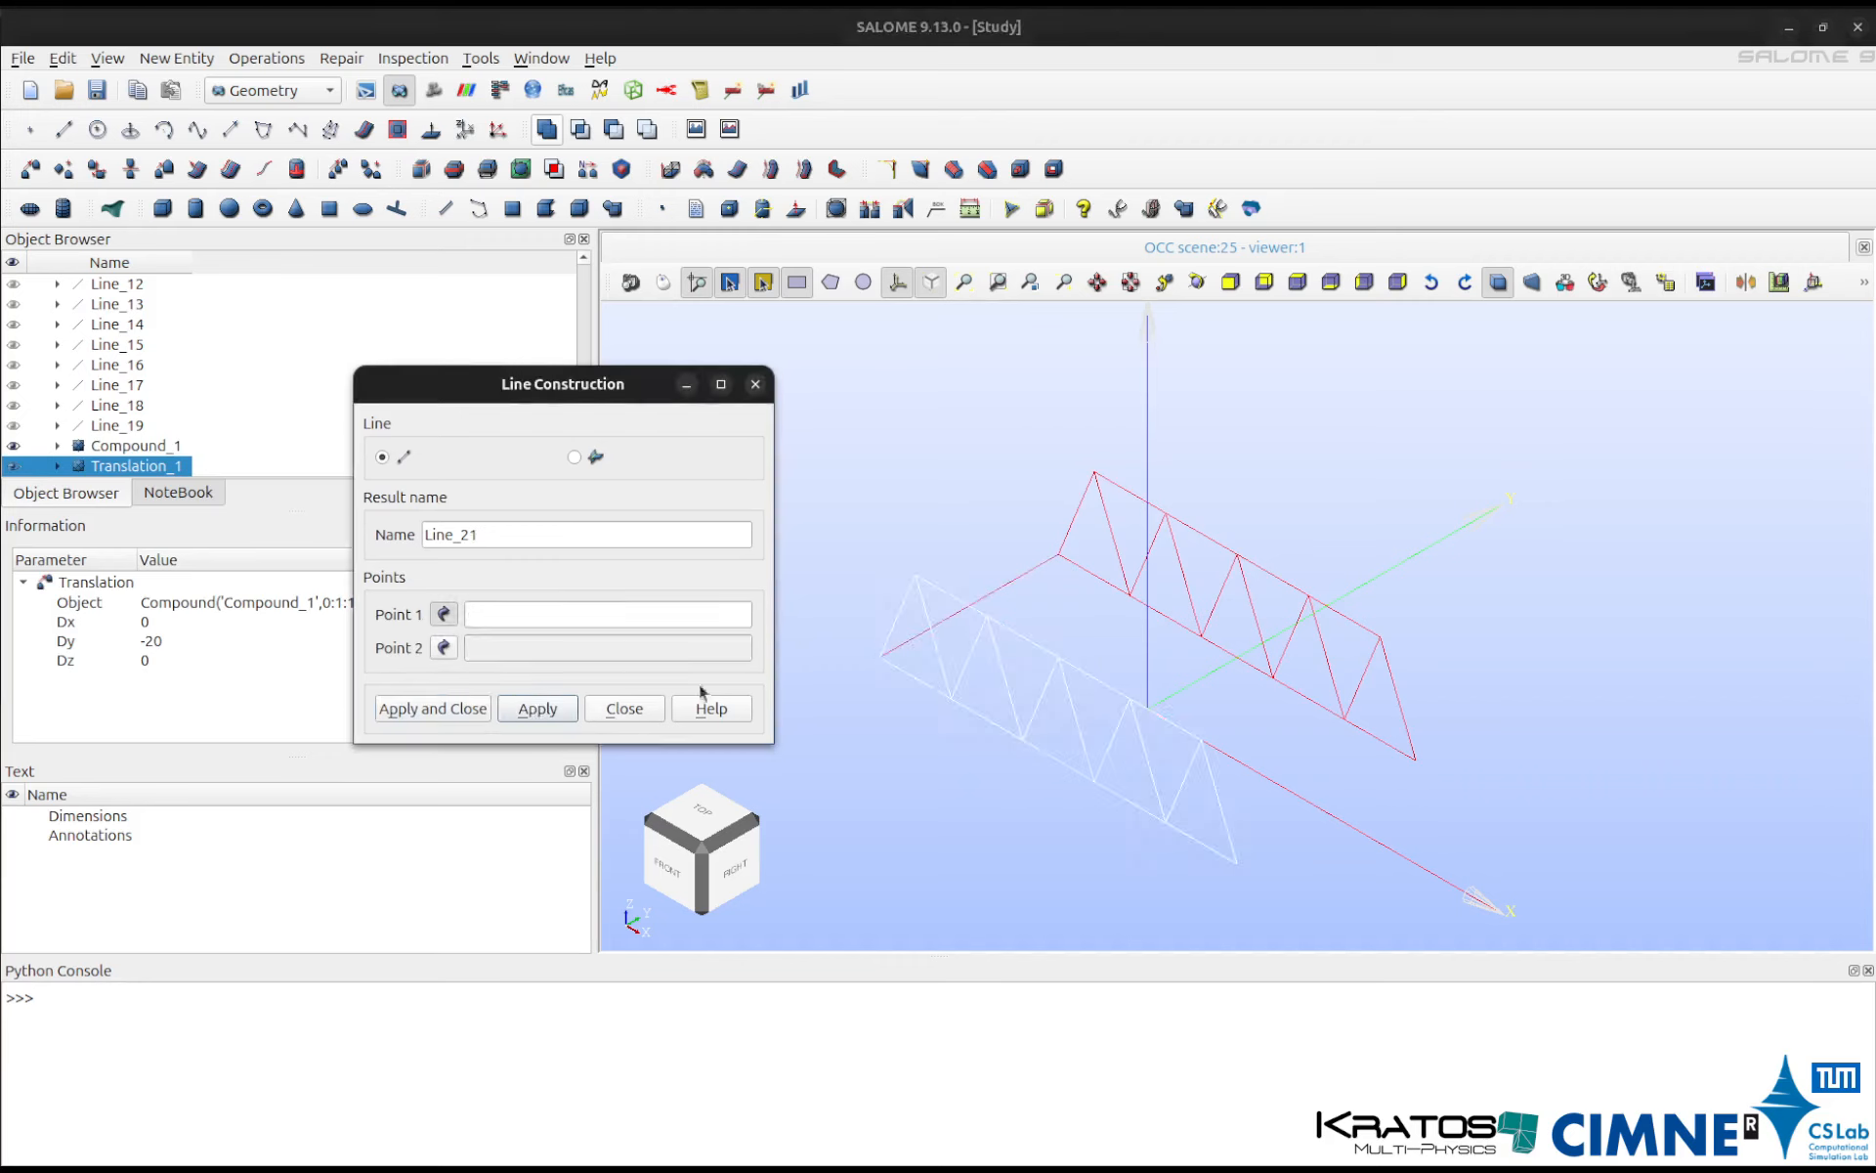
Connect the first and second pairs of upper-chord vertices between the two truss sides with cross lines, counting from the negative-X end.
{"action": "left_click", "coordinate": [1097, 474]}
{"action": "left_click", "coordinate": [917, 578]}
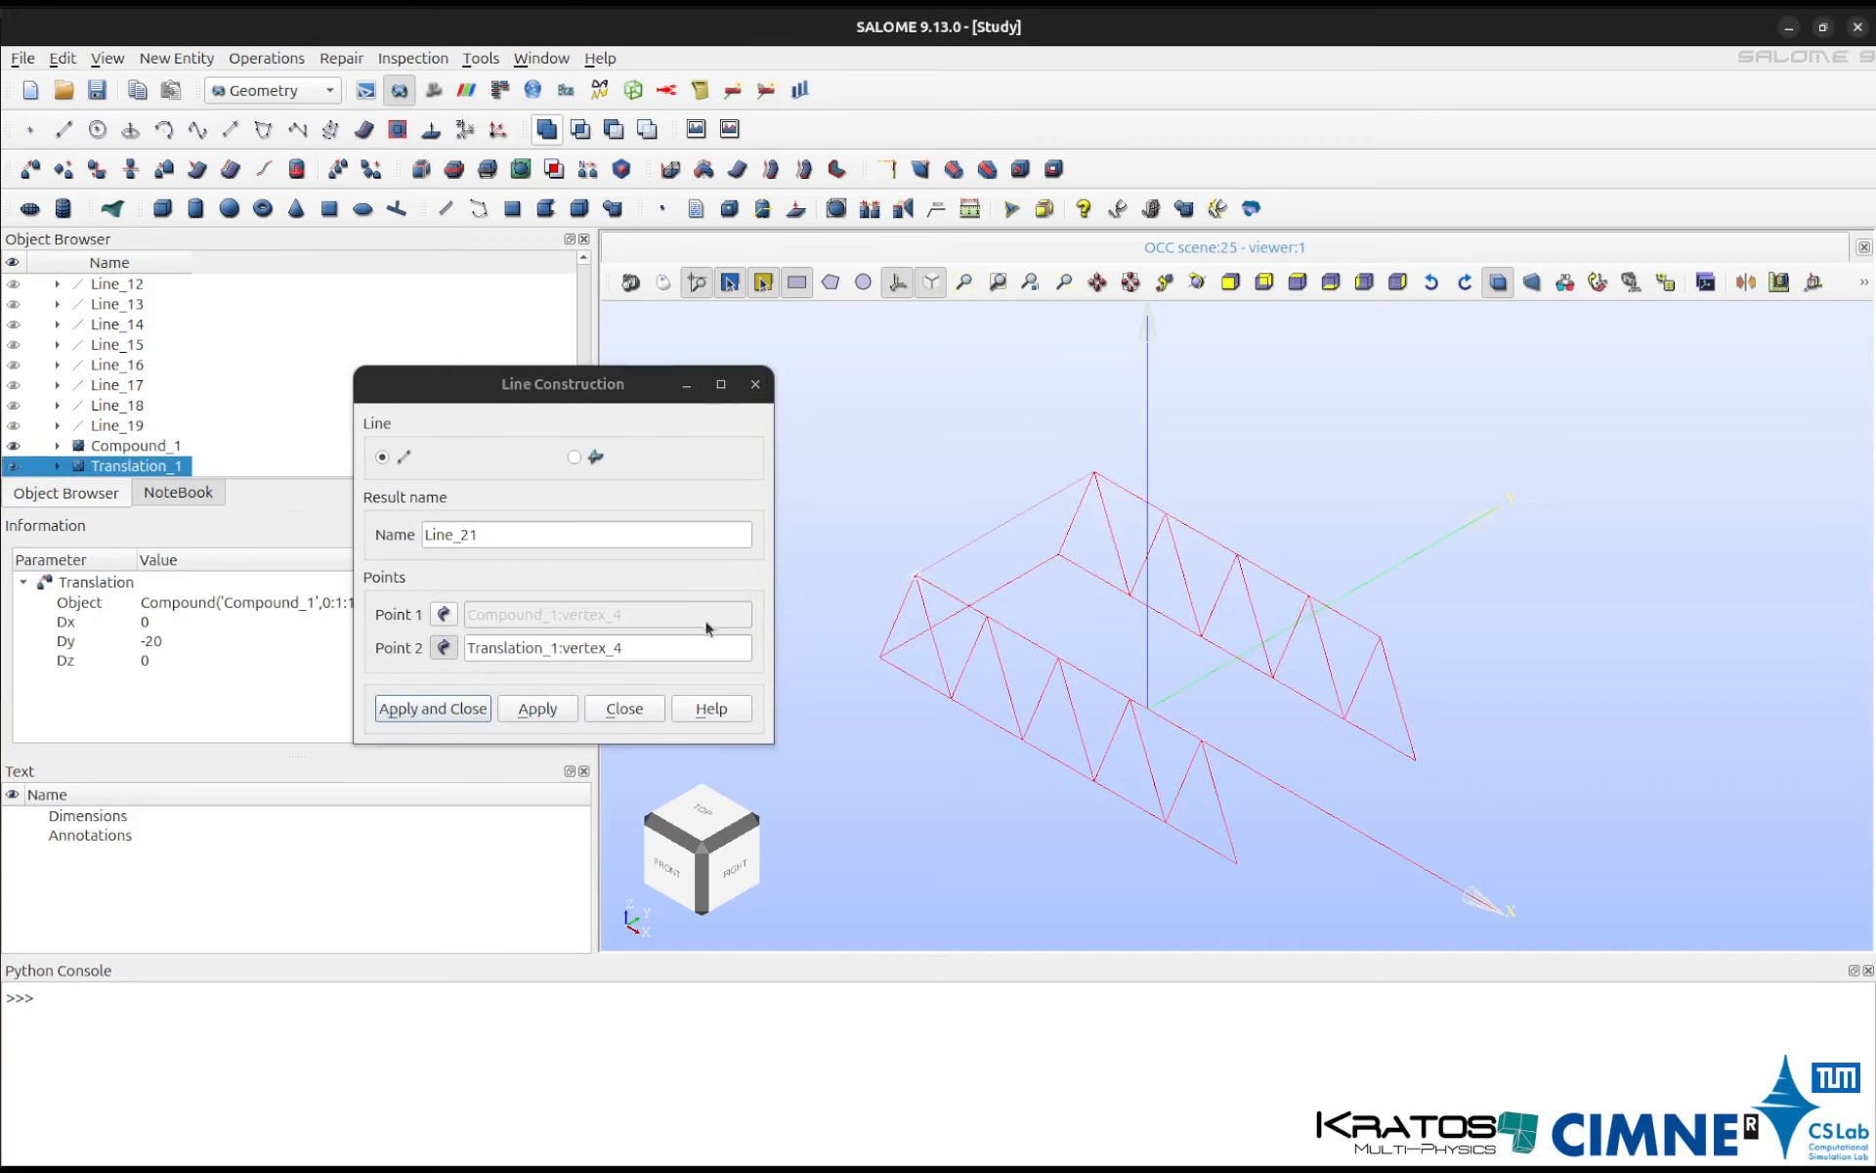
{"action": "left_click", "coordinate": [540, 707]}
{"action": "left_click", "coordinate": [1171, 521]}
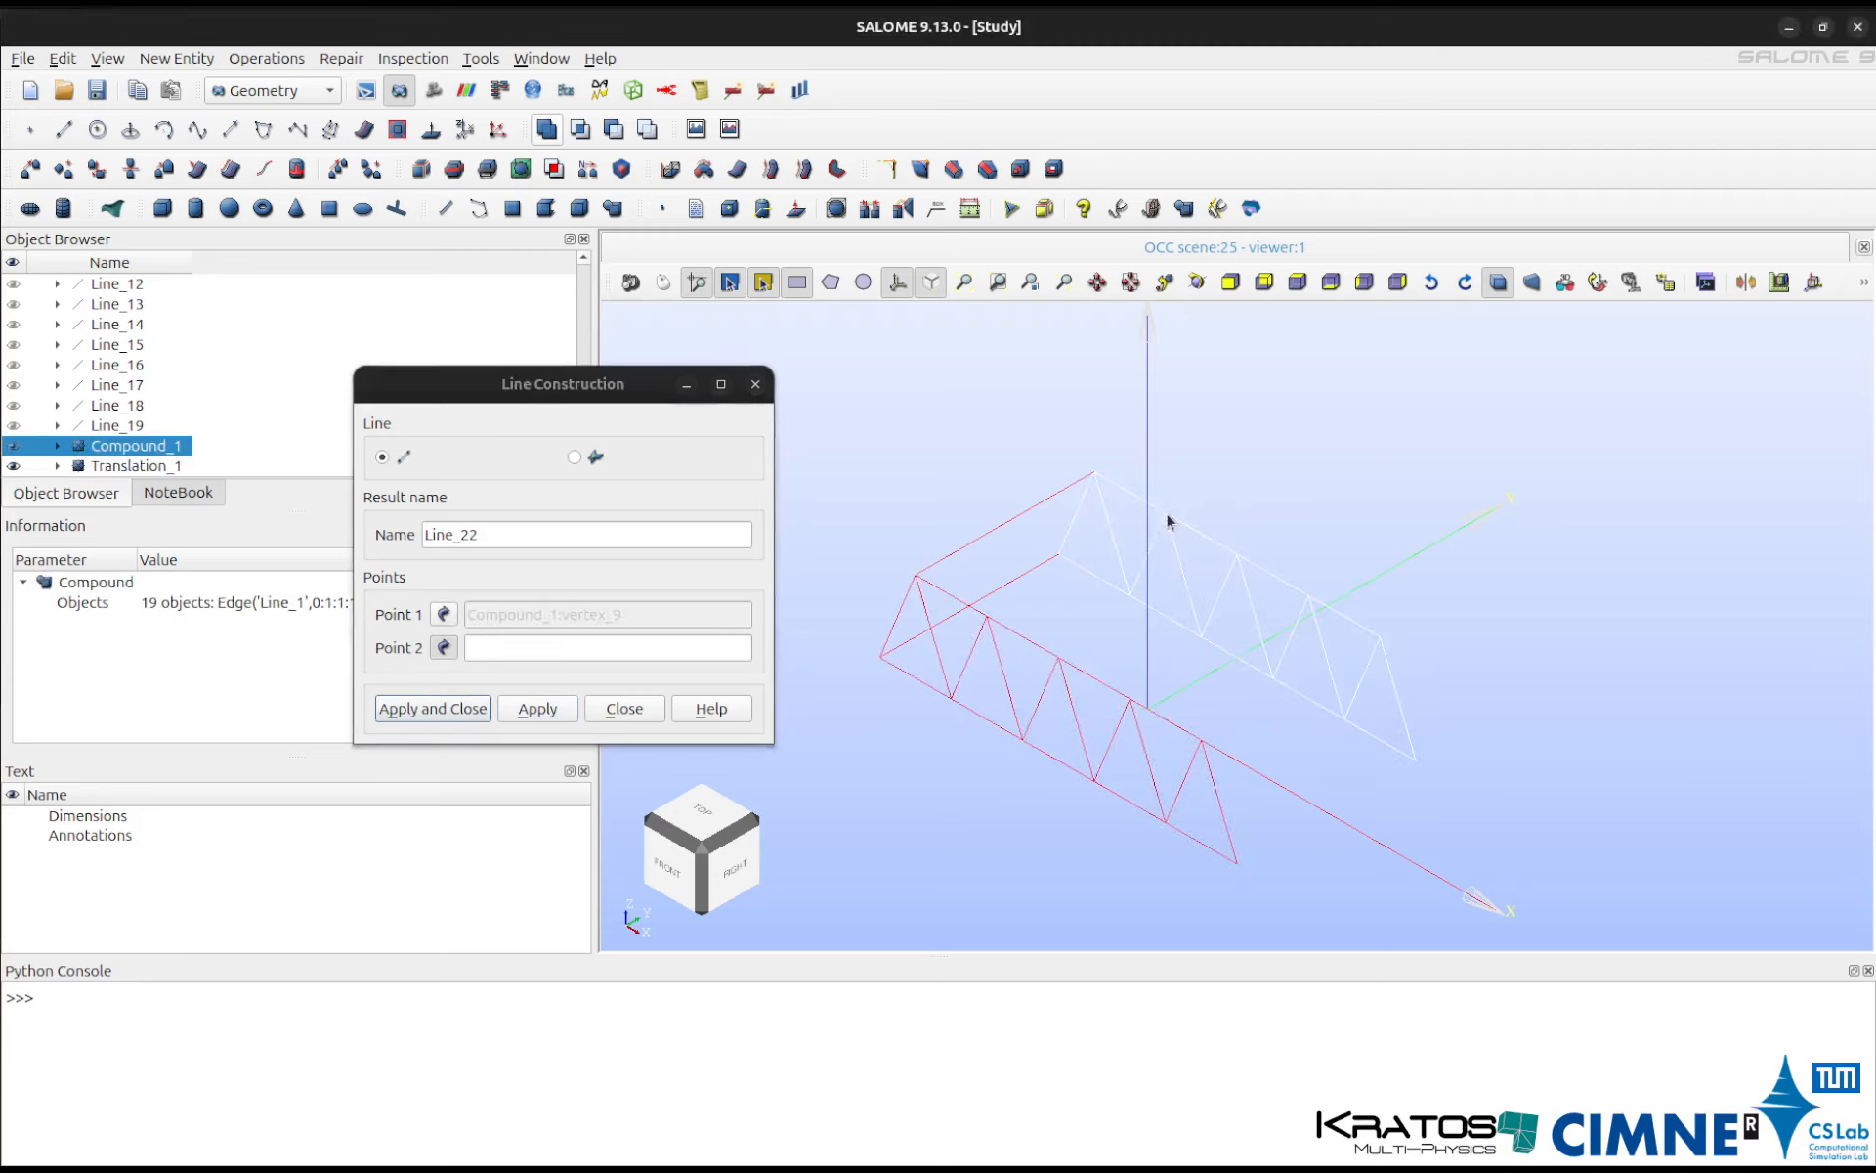
{"action": "left_click", "coordinate": [985, 617]}
{"action": "left_click", "coordinate": [557, 707]}
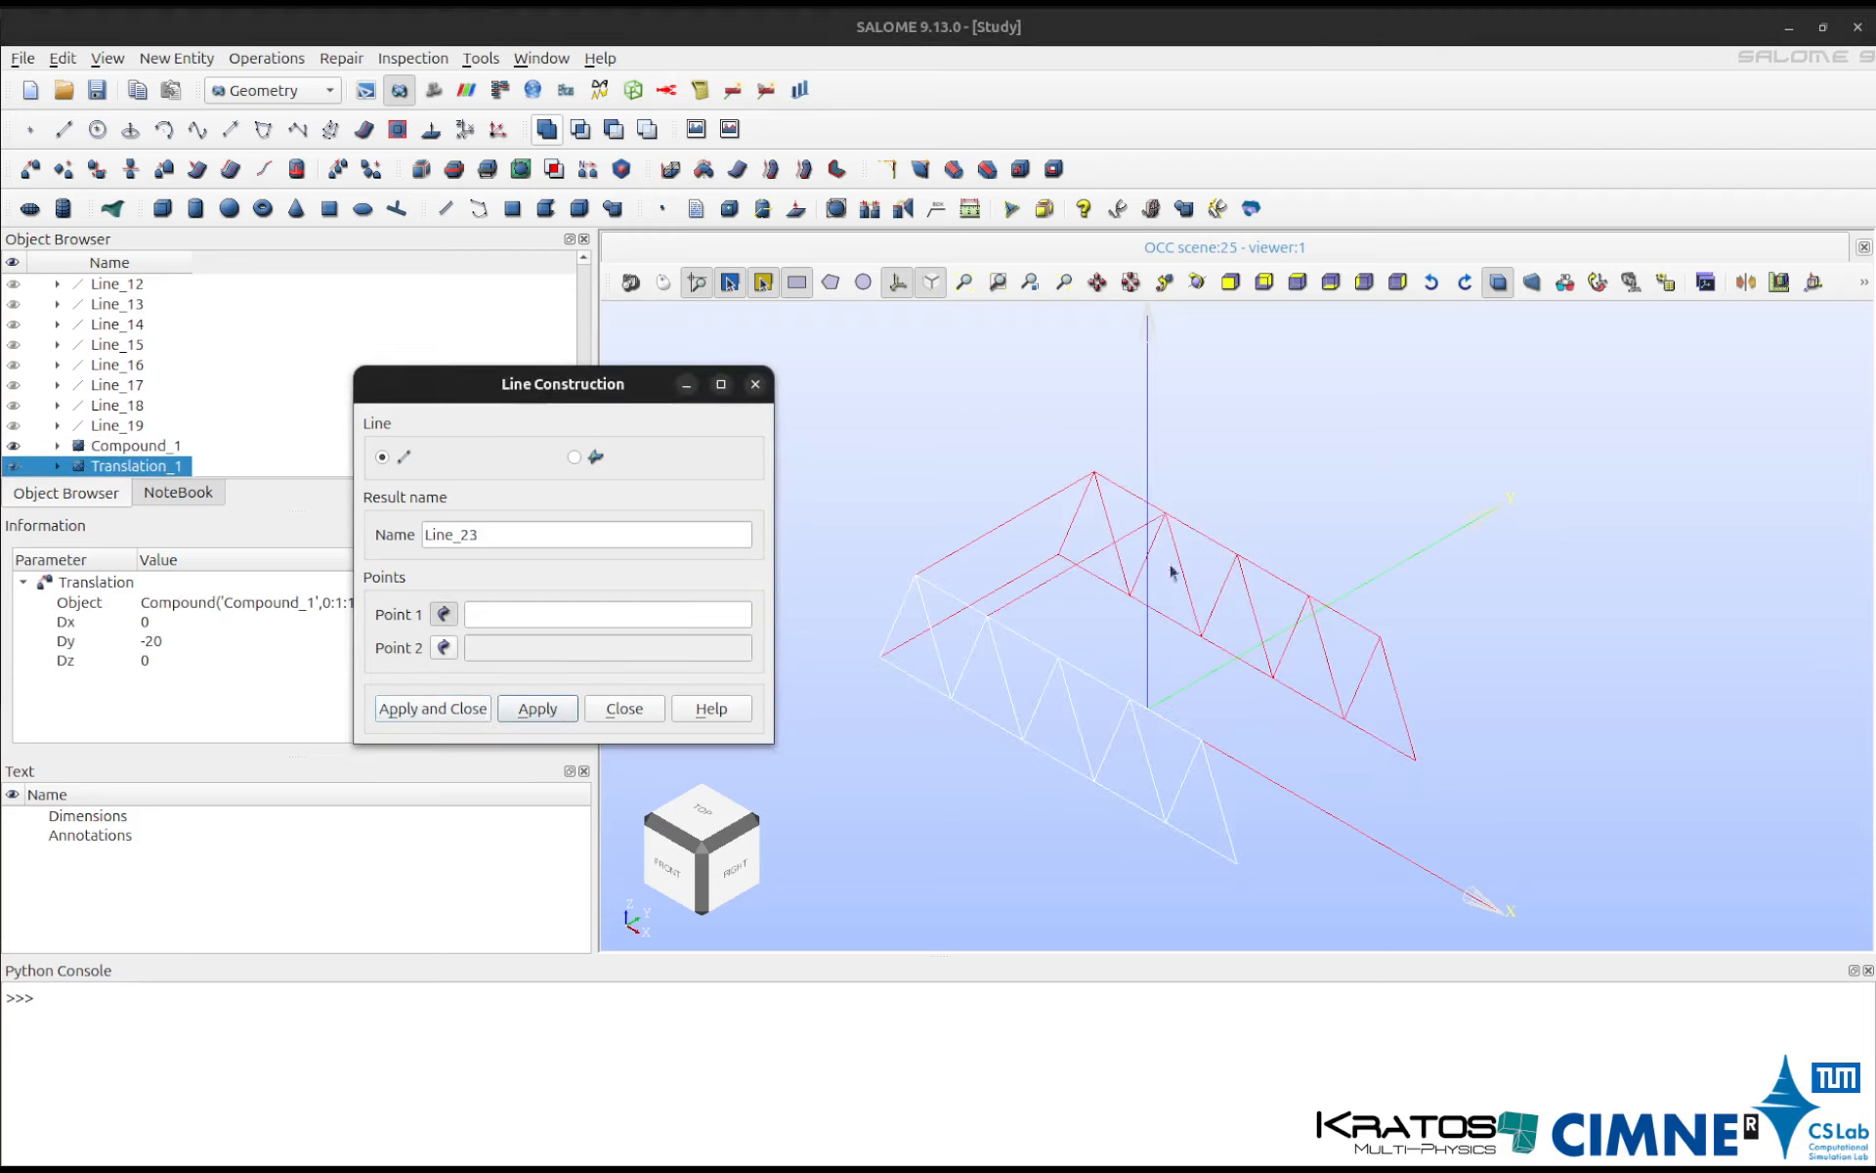
Connect the third and fourth pairs of upper-chord vertices between the two truss sides with cross lines.
{"action": "left_click", "coordinate": [1238, 547]}
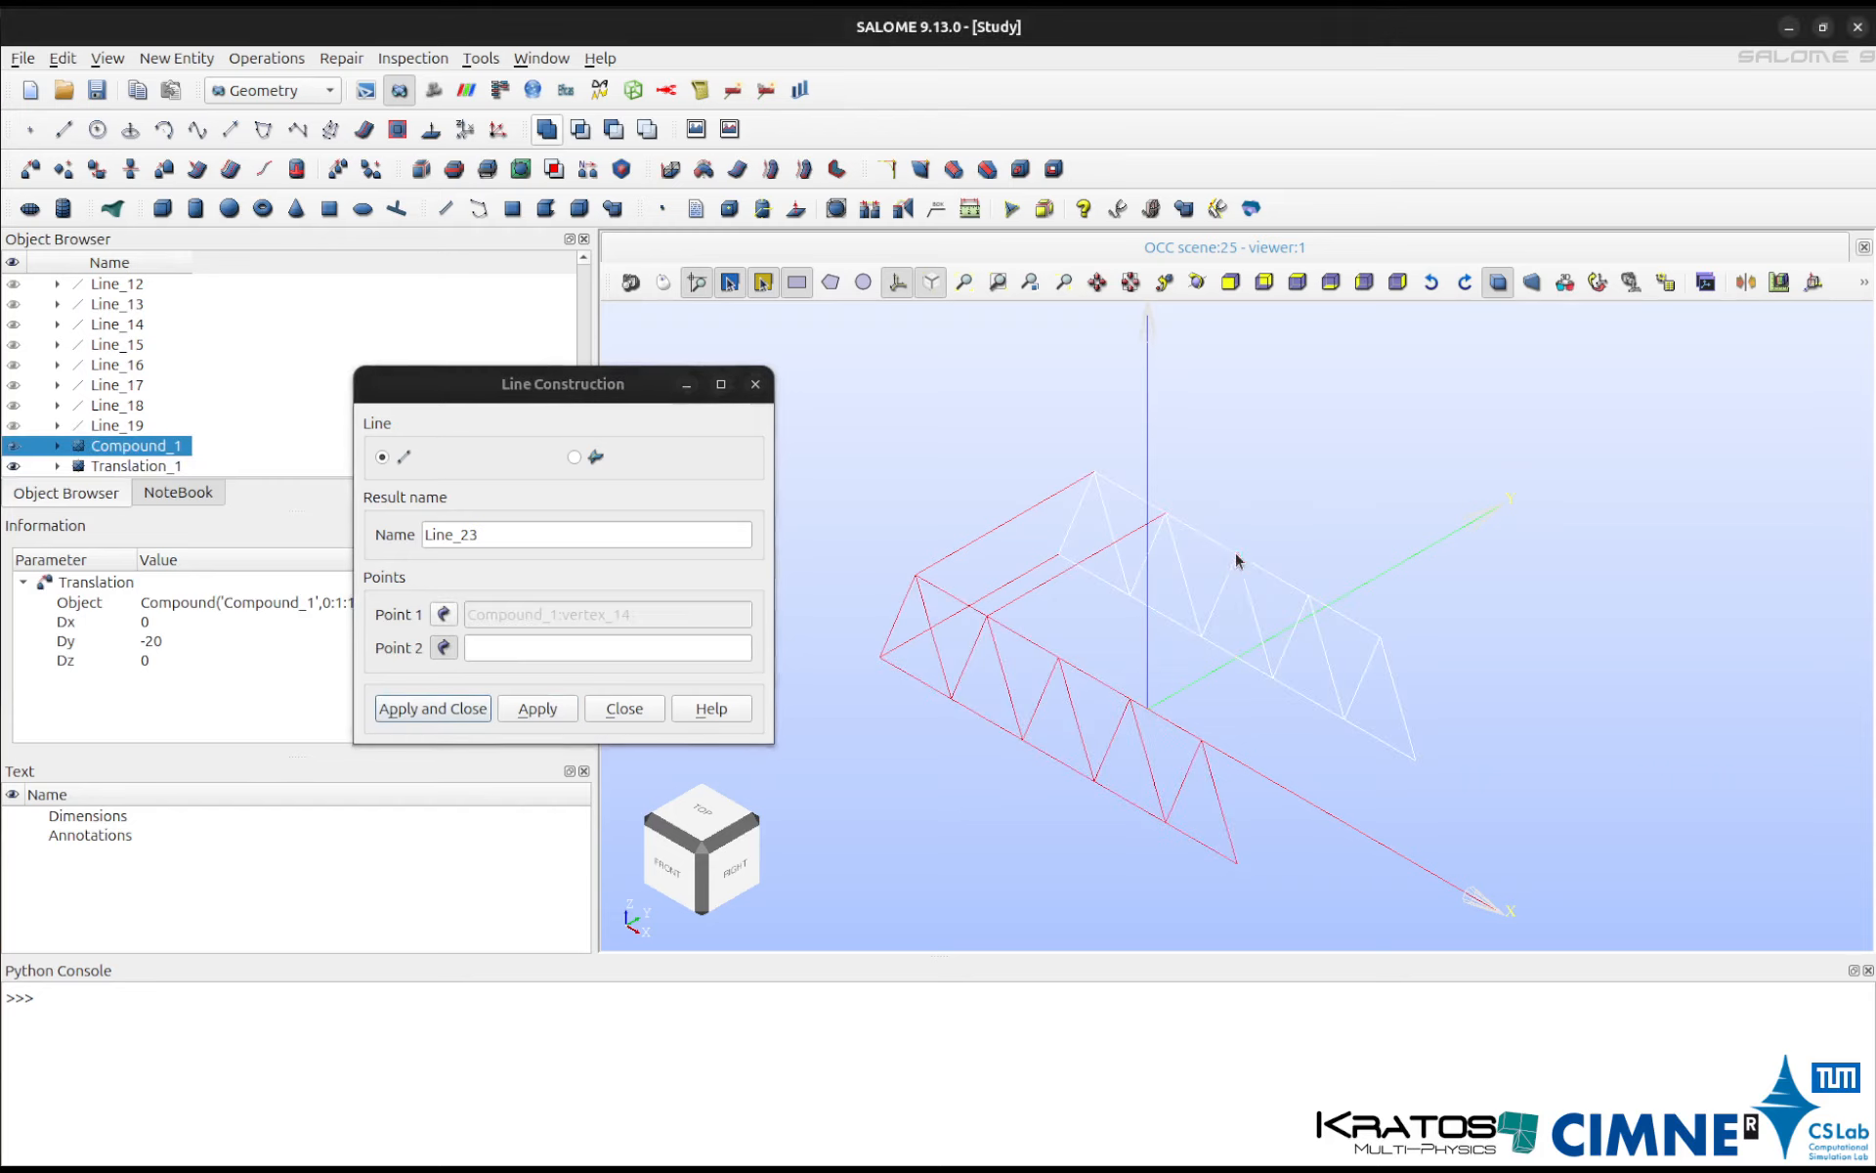
{"action": "left_click", "coordinate": [1061, 664]}
{"action": "left_click", "coordinate": [559, 709]}
{"action": "left_click", "coordinate": [1308, 604]}
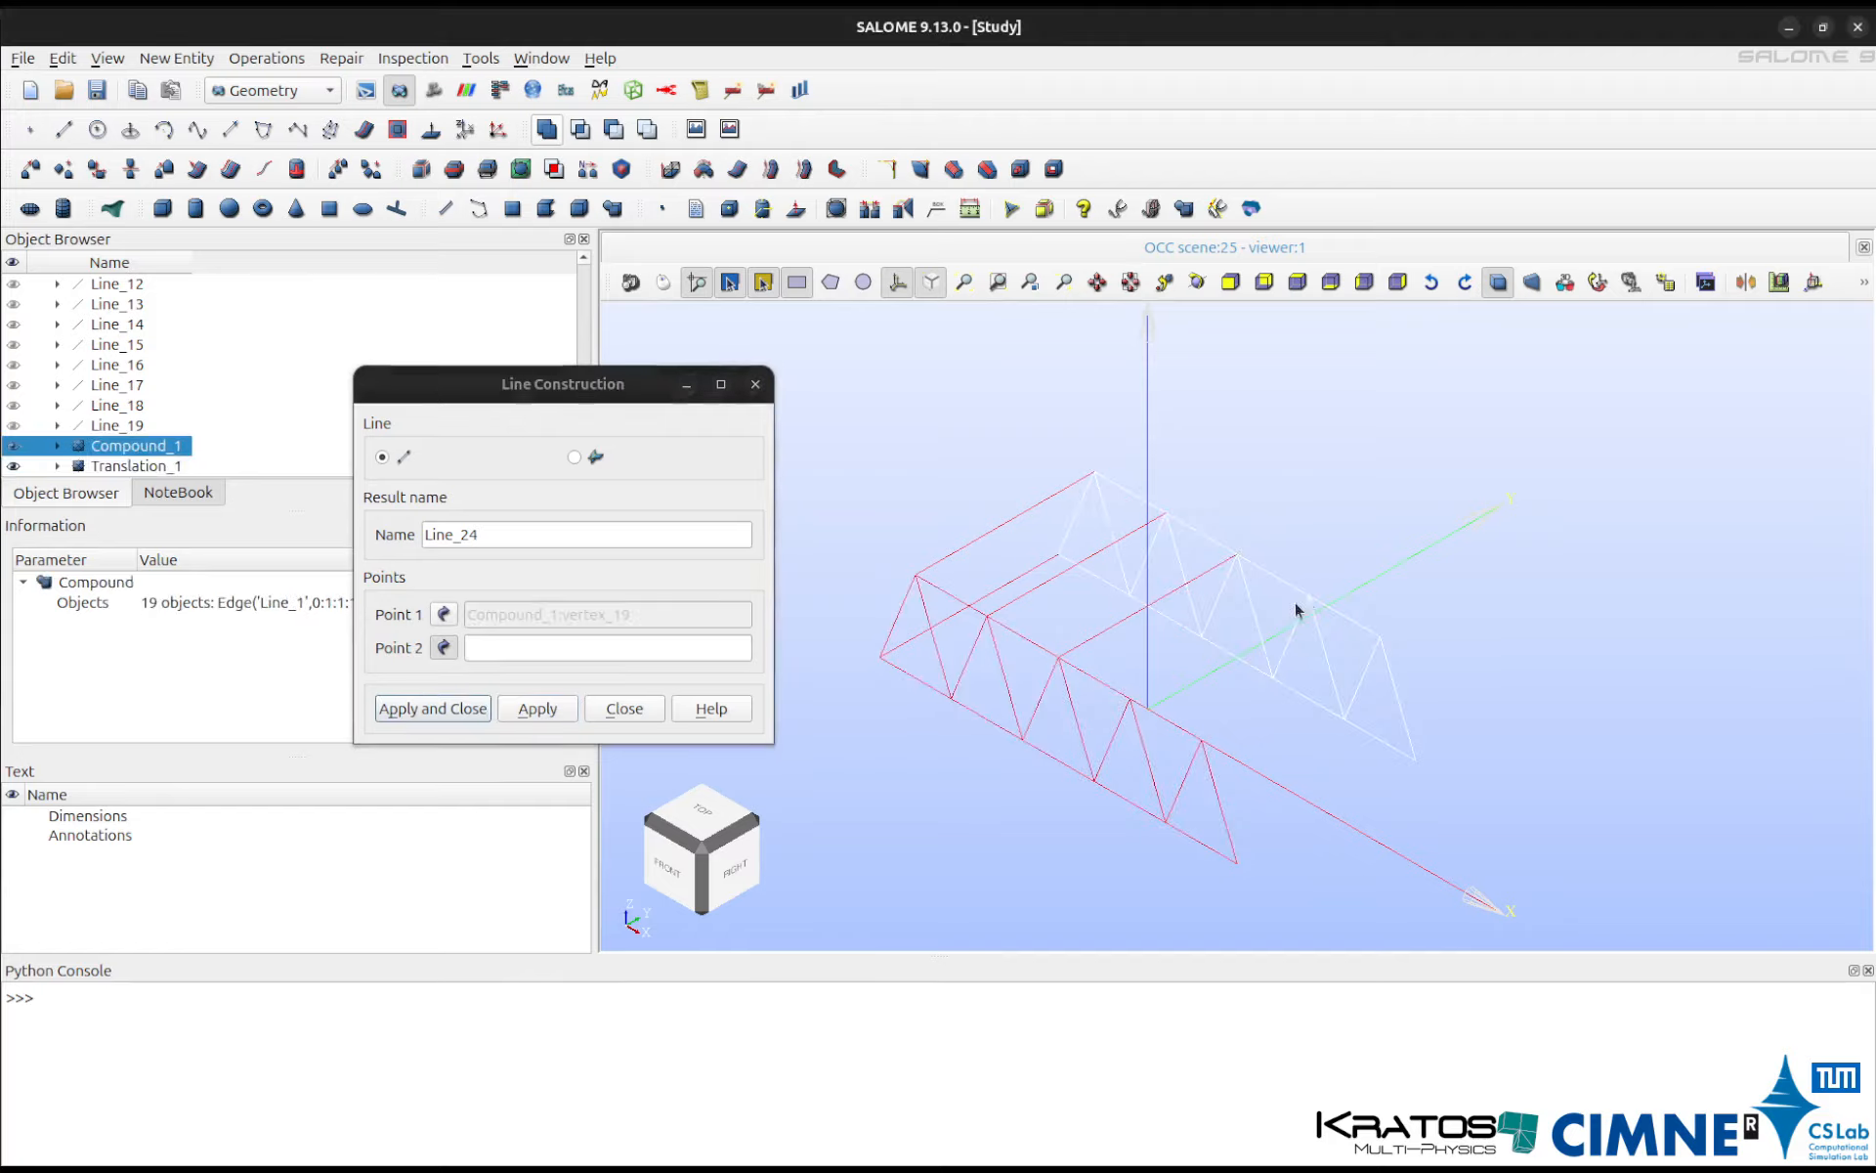
{"action": "left_click", "coordinate": [540, 710]}
{"action": "left_click", "coordinate": [993, 645]}
{"action": "left_click", "coordinate": [1135, 702]}
{"action": "left_click", "coordinate": [569, 704]}
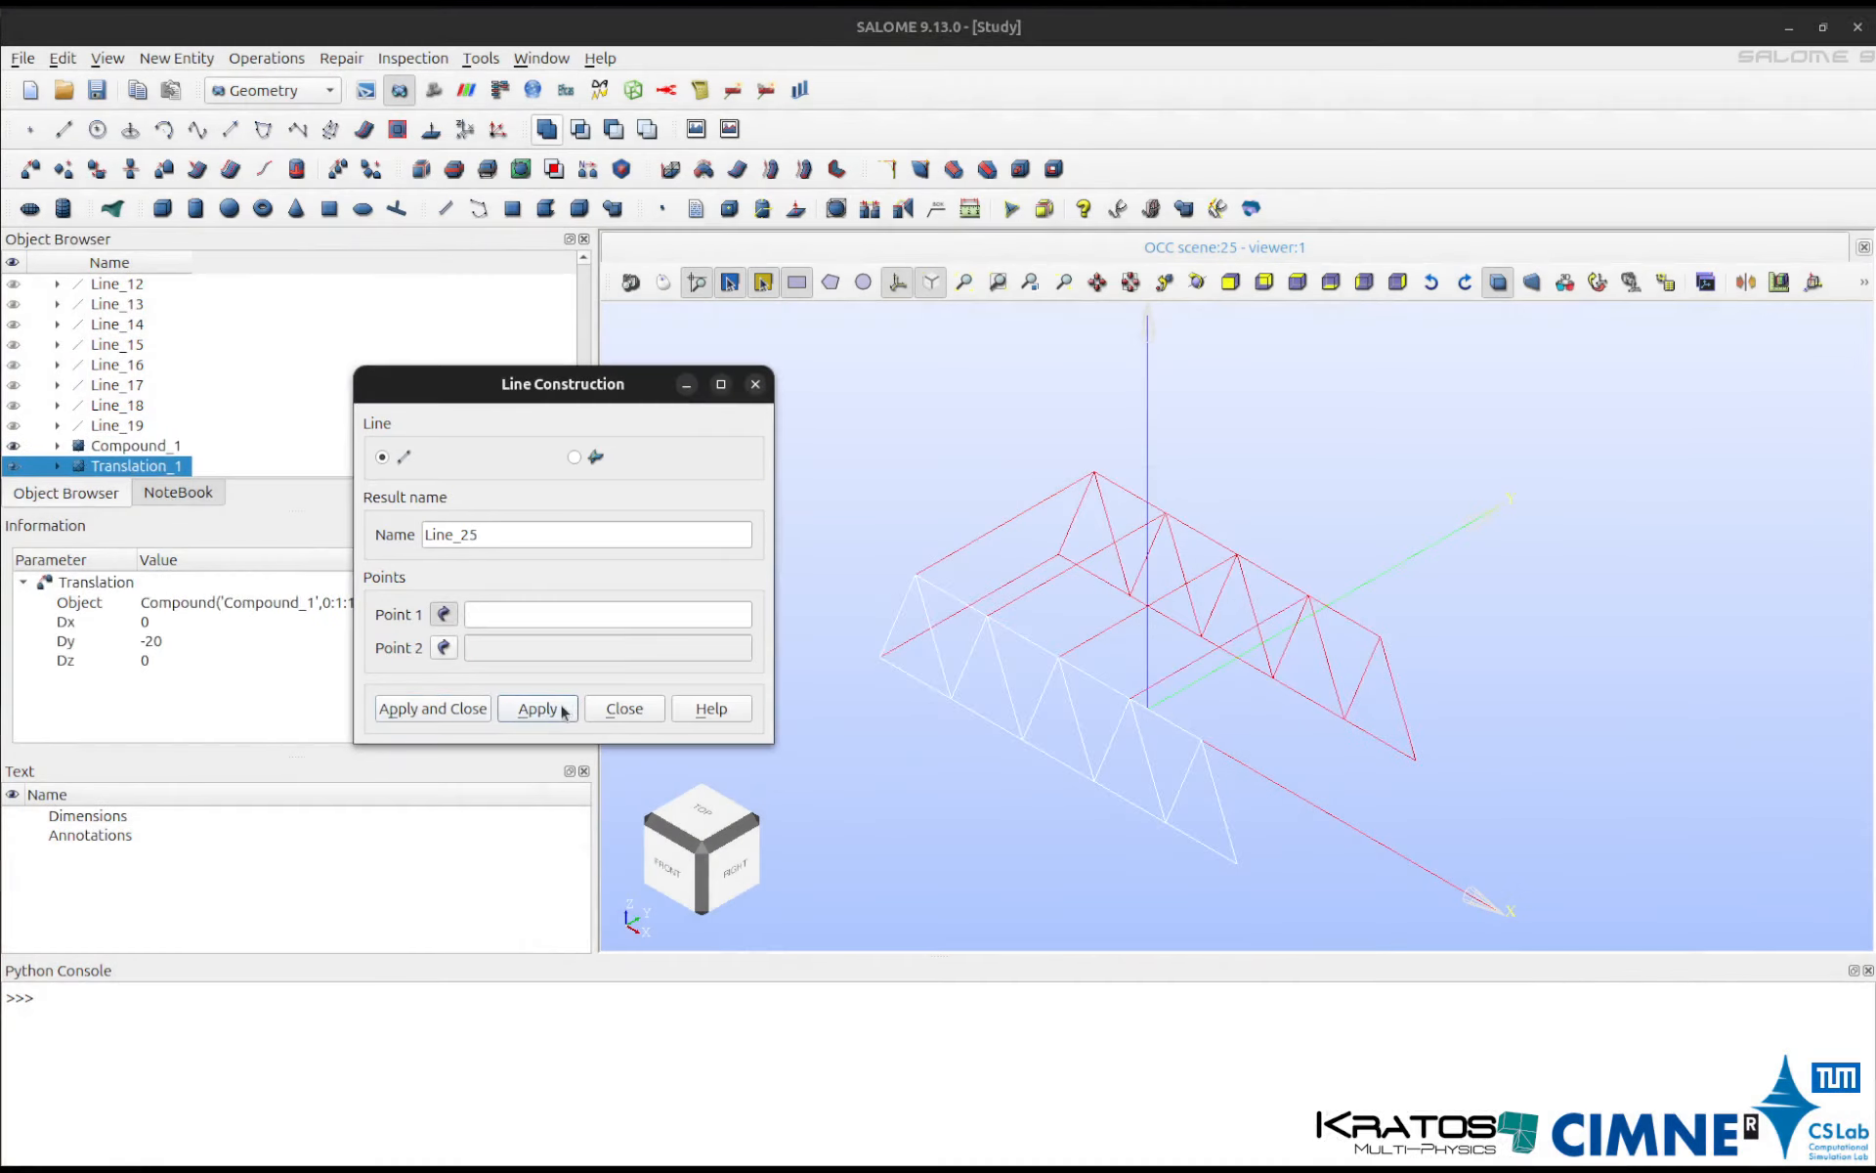
Add cross lines joining the fifth upper-chord vertex pair and the lower corners at the positive-X end, and clear the selection.
{"action": "left_click", "coordinate": [1381, 640]}
{"action": "left_click", "coordinate": [1194, 740]}
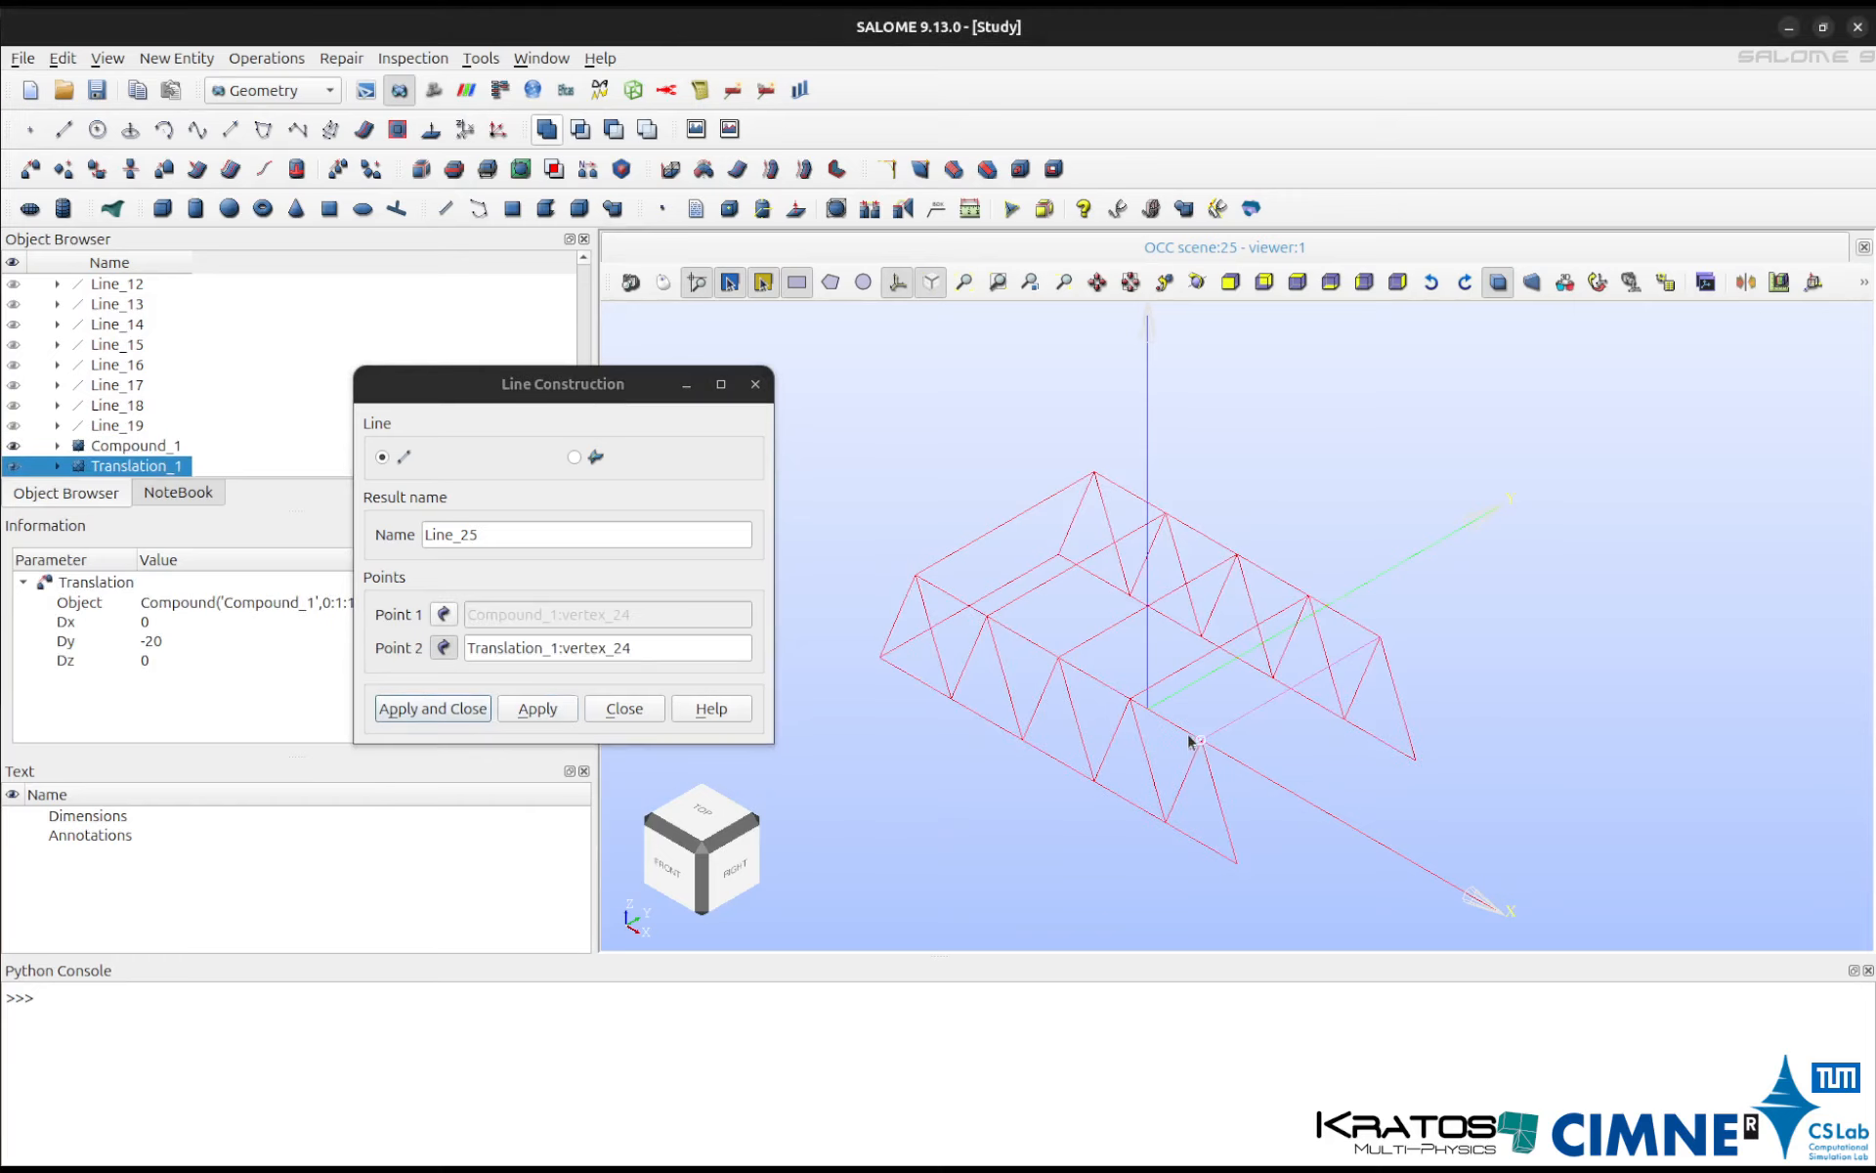
{"action": "left_click", "coordinate": [533, 710]}
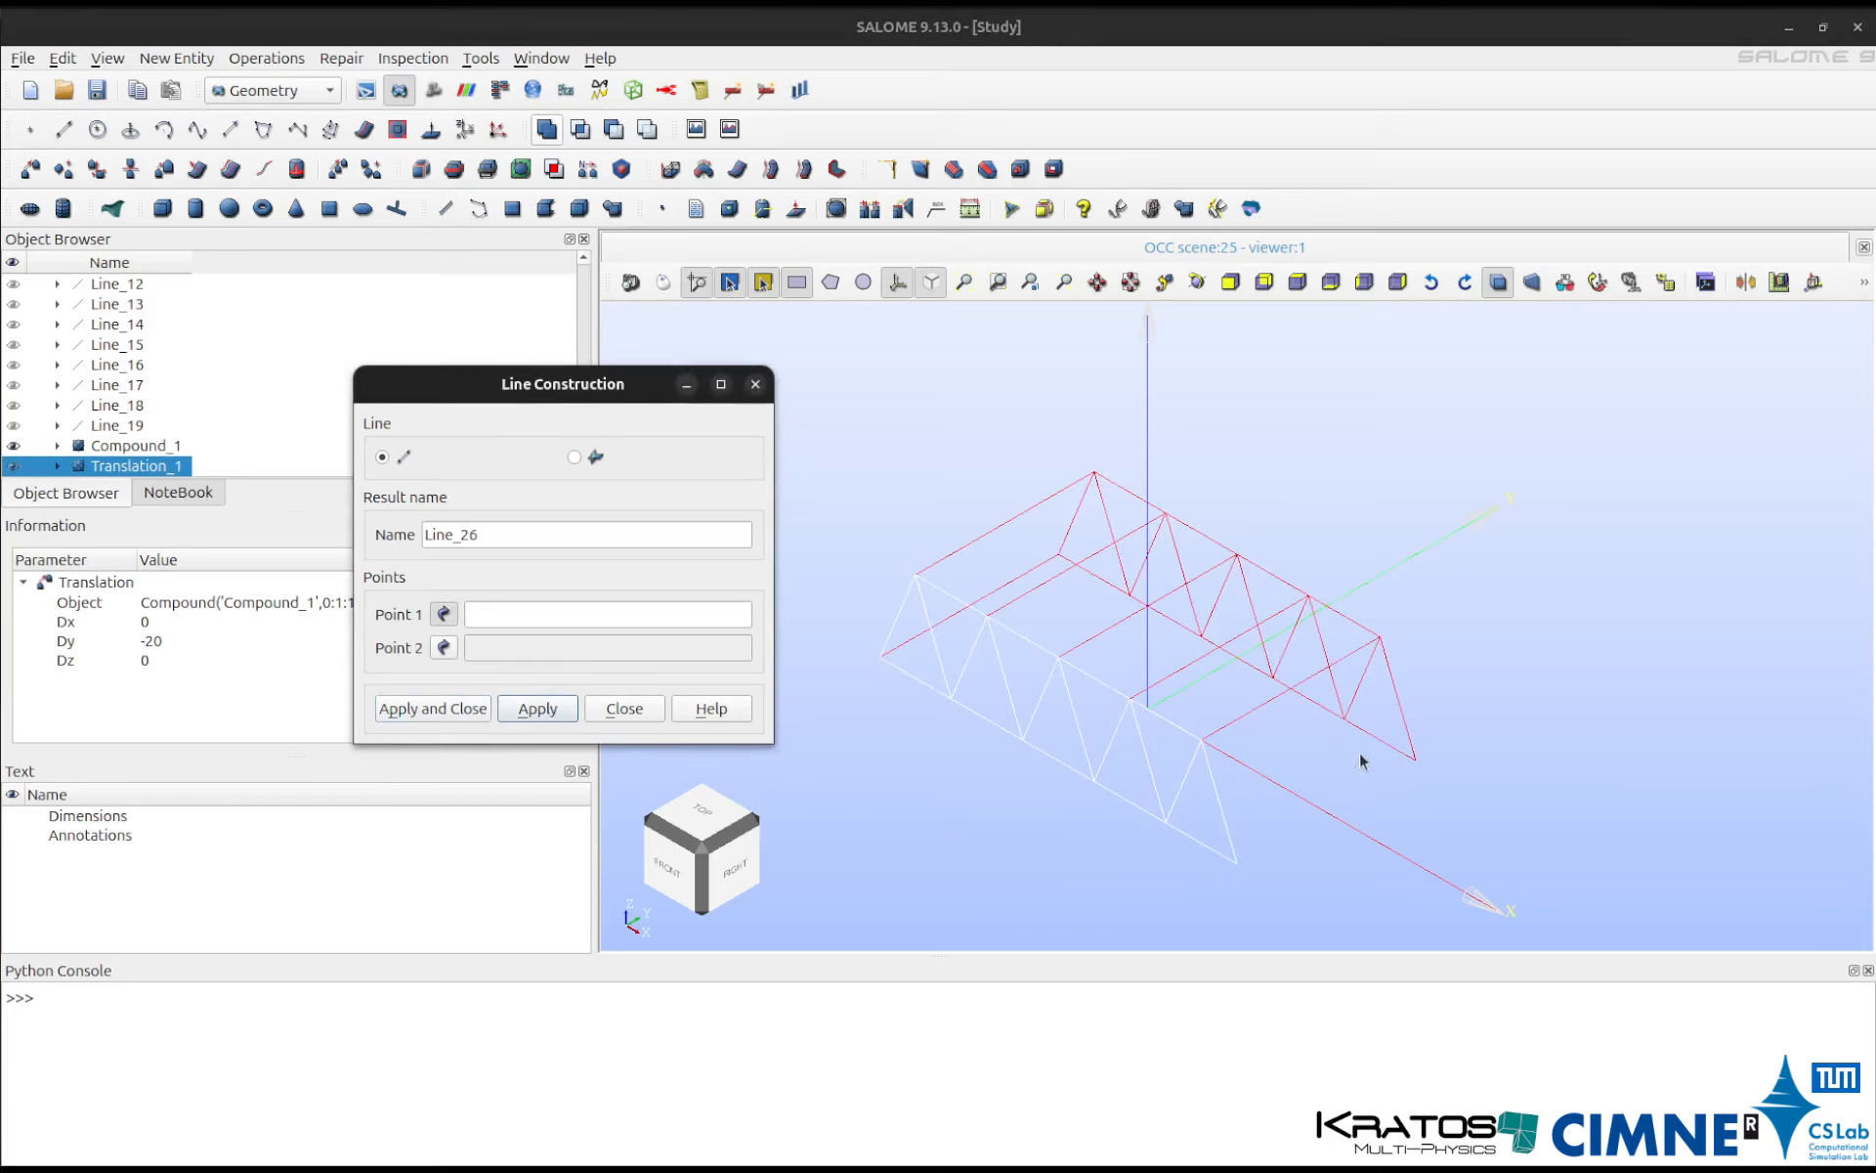
{"action": "left_click", "coordinate": [1237, 860]}
{"action": "left_click", "coordinate": [1233, 868]}
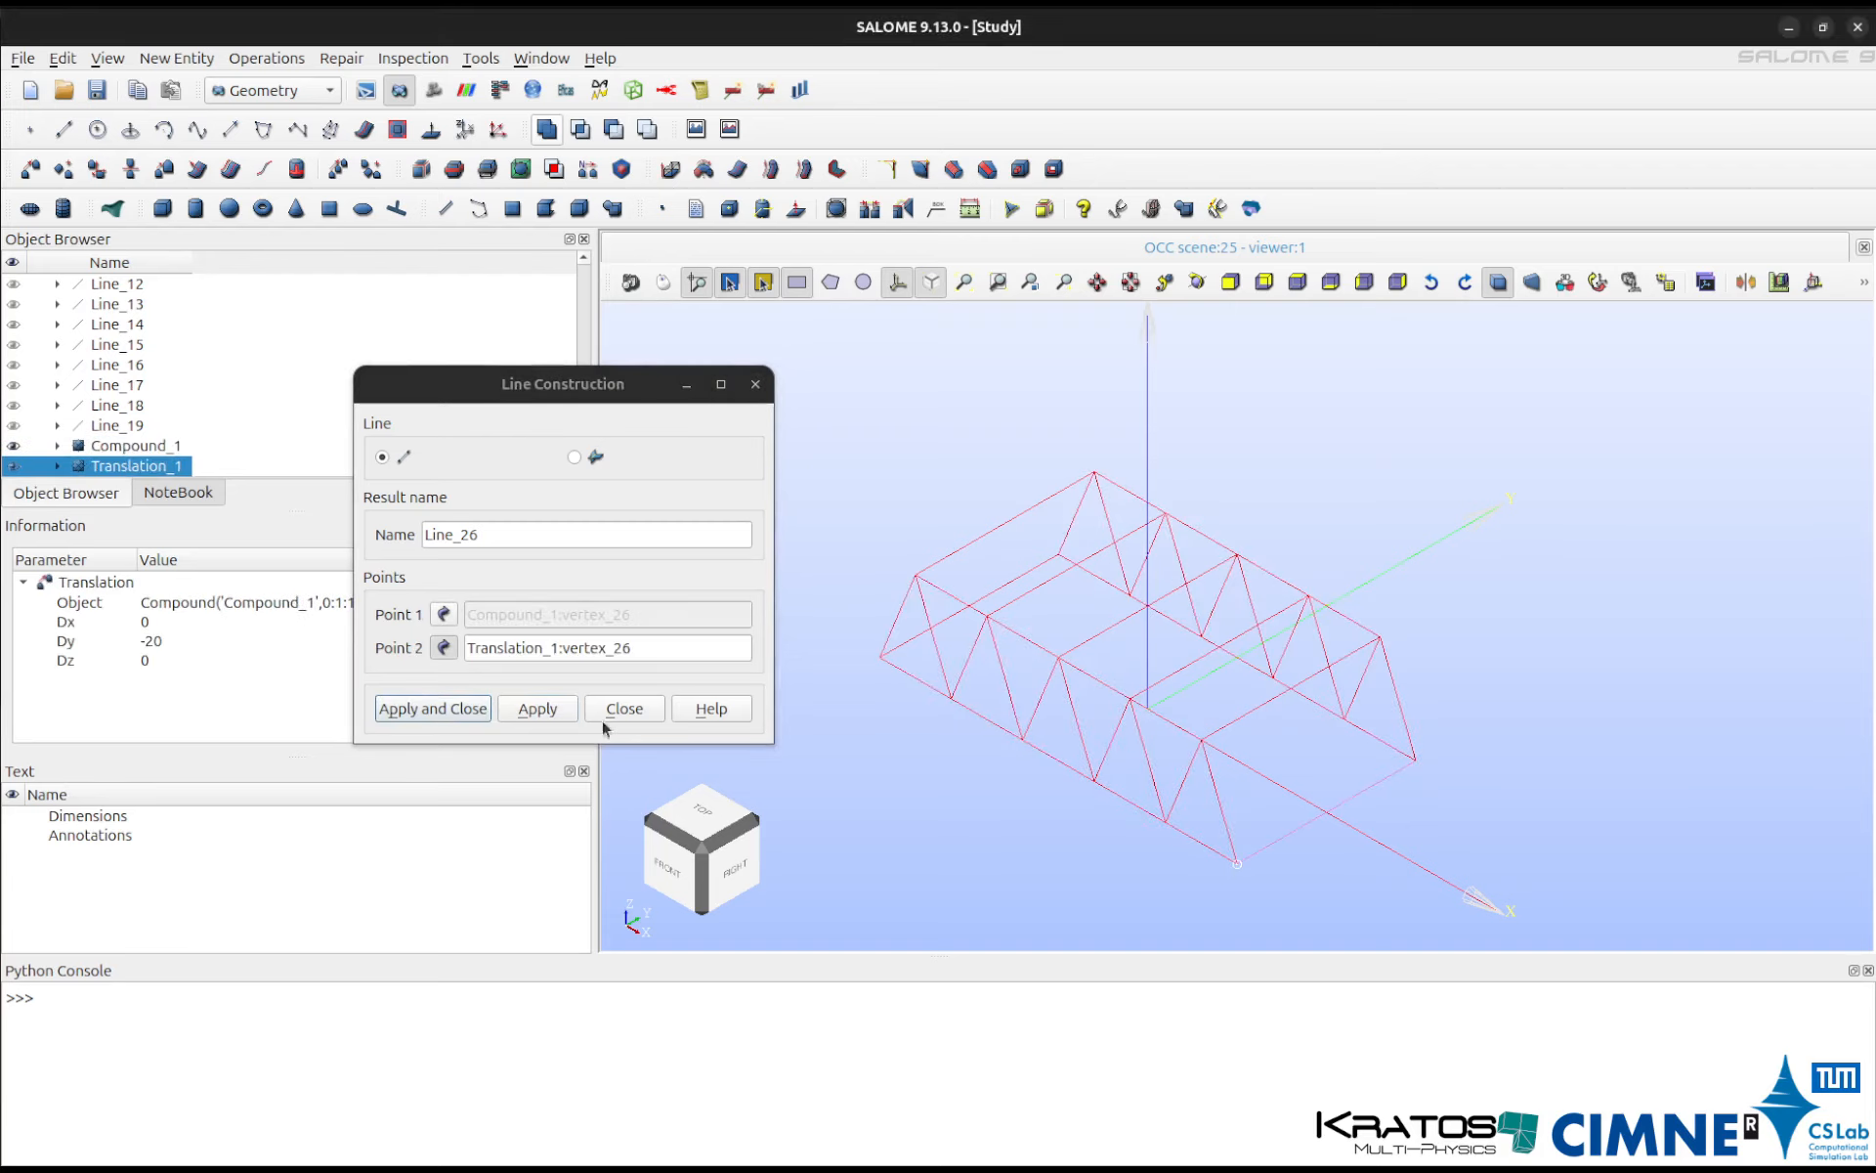
{"action": "left_click", "coordinate": [538, 709]}
{"action": "left_click", "coordinate": [661, 714]}
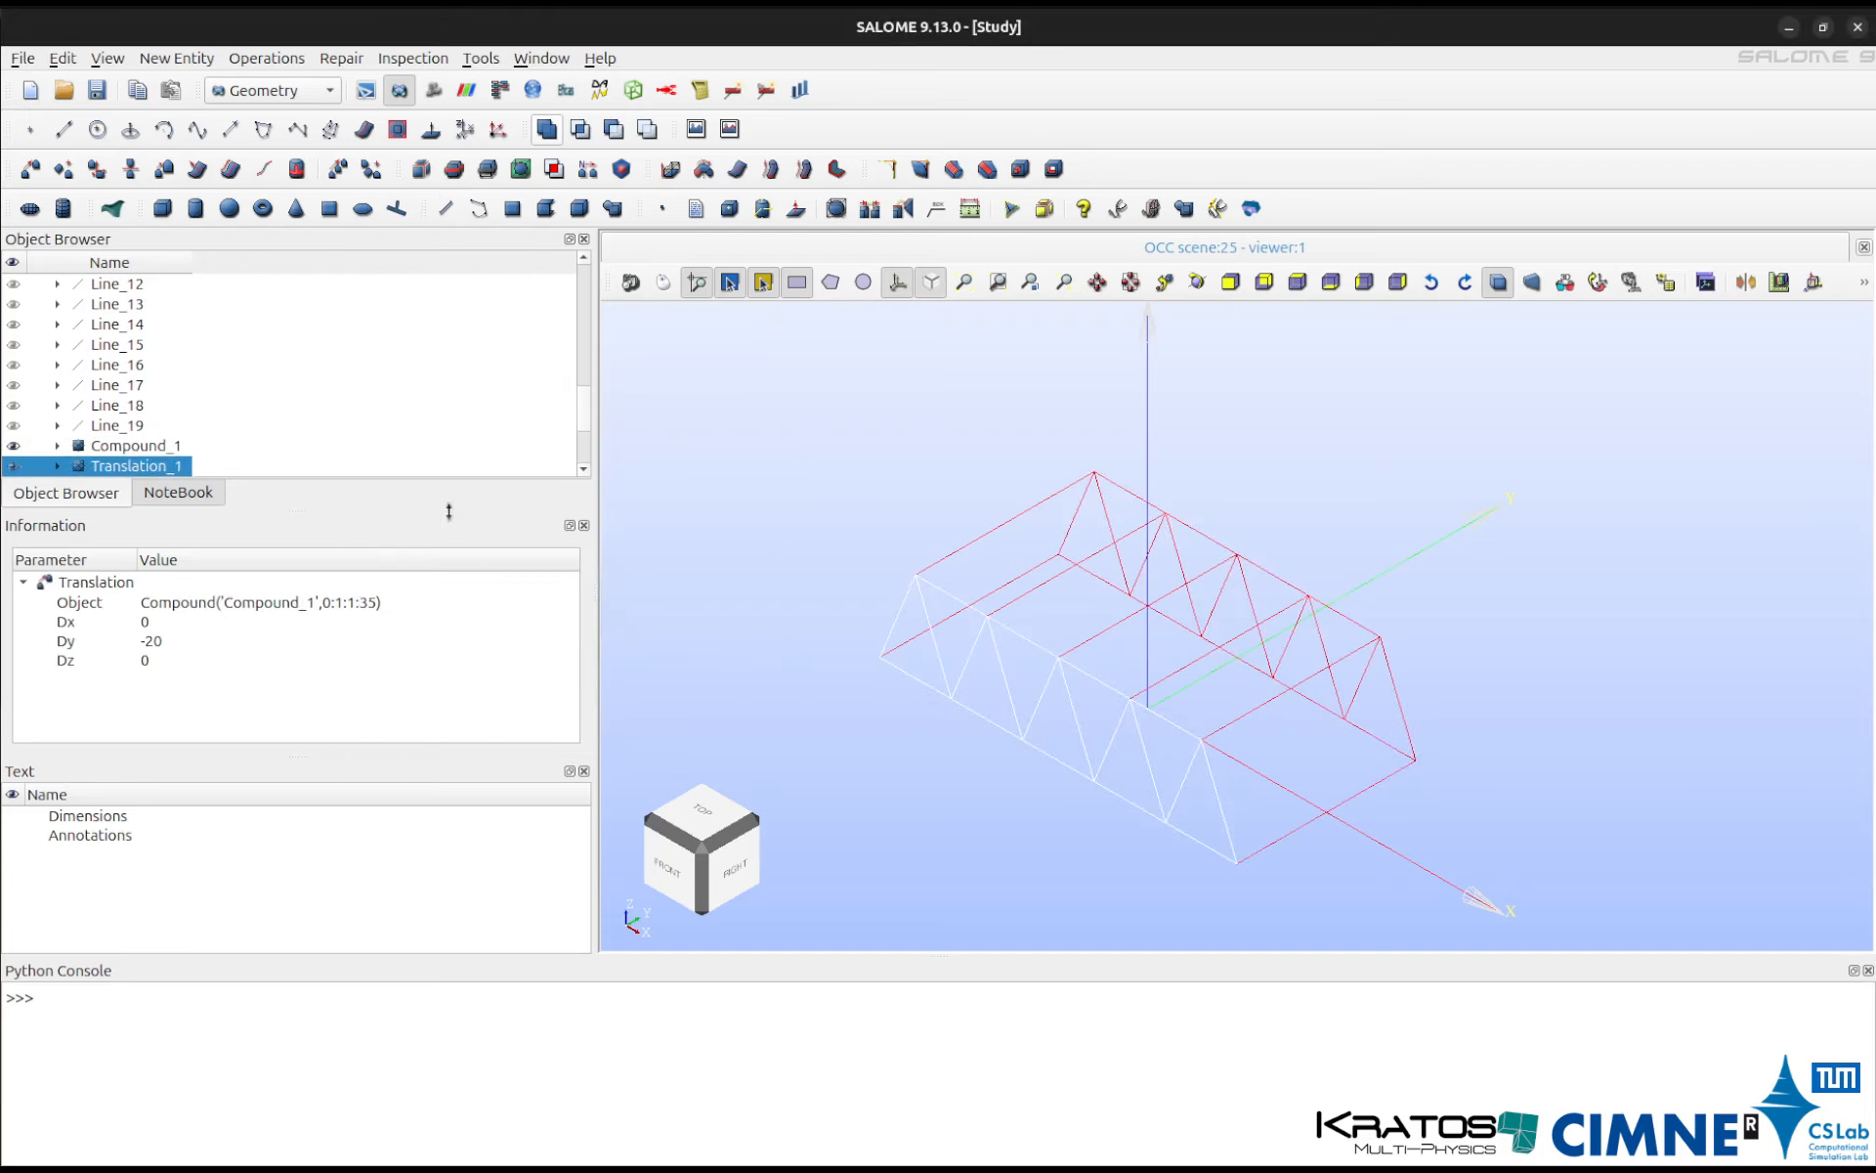
{"action": "left_click", "coordinate": [1270, 765]}
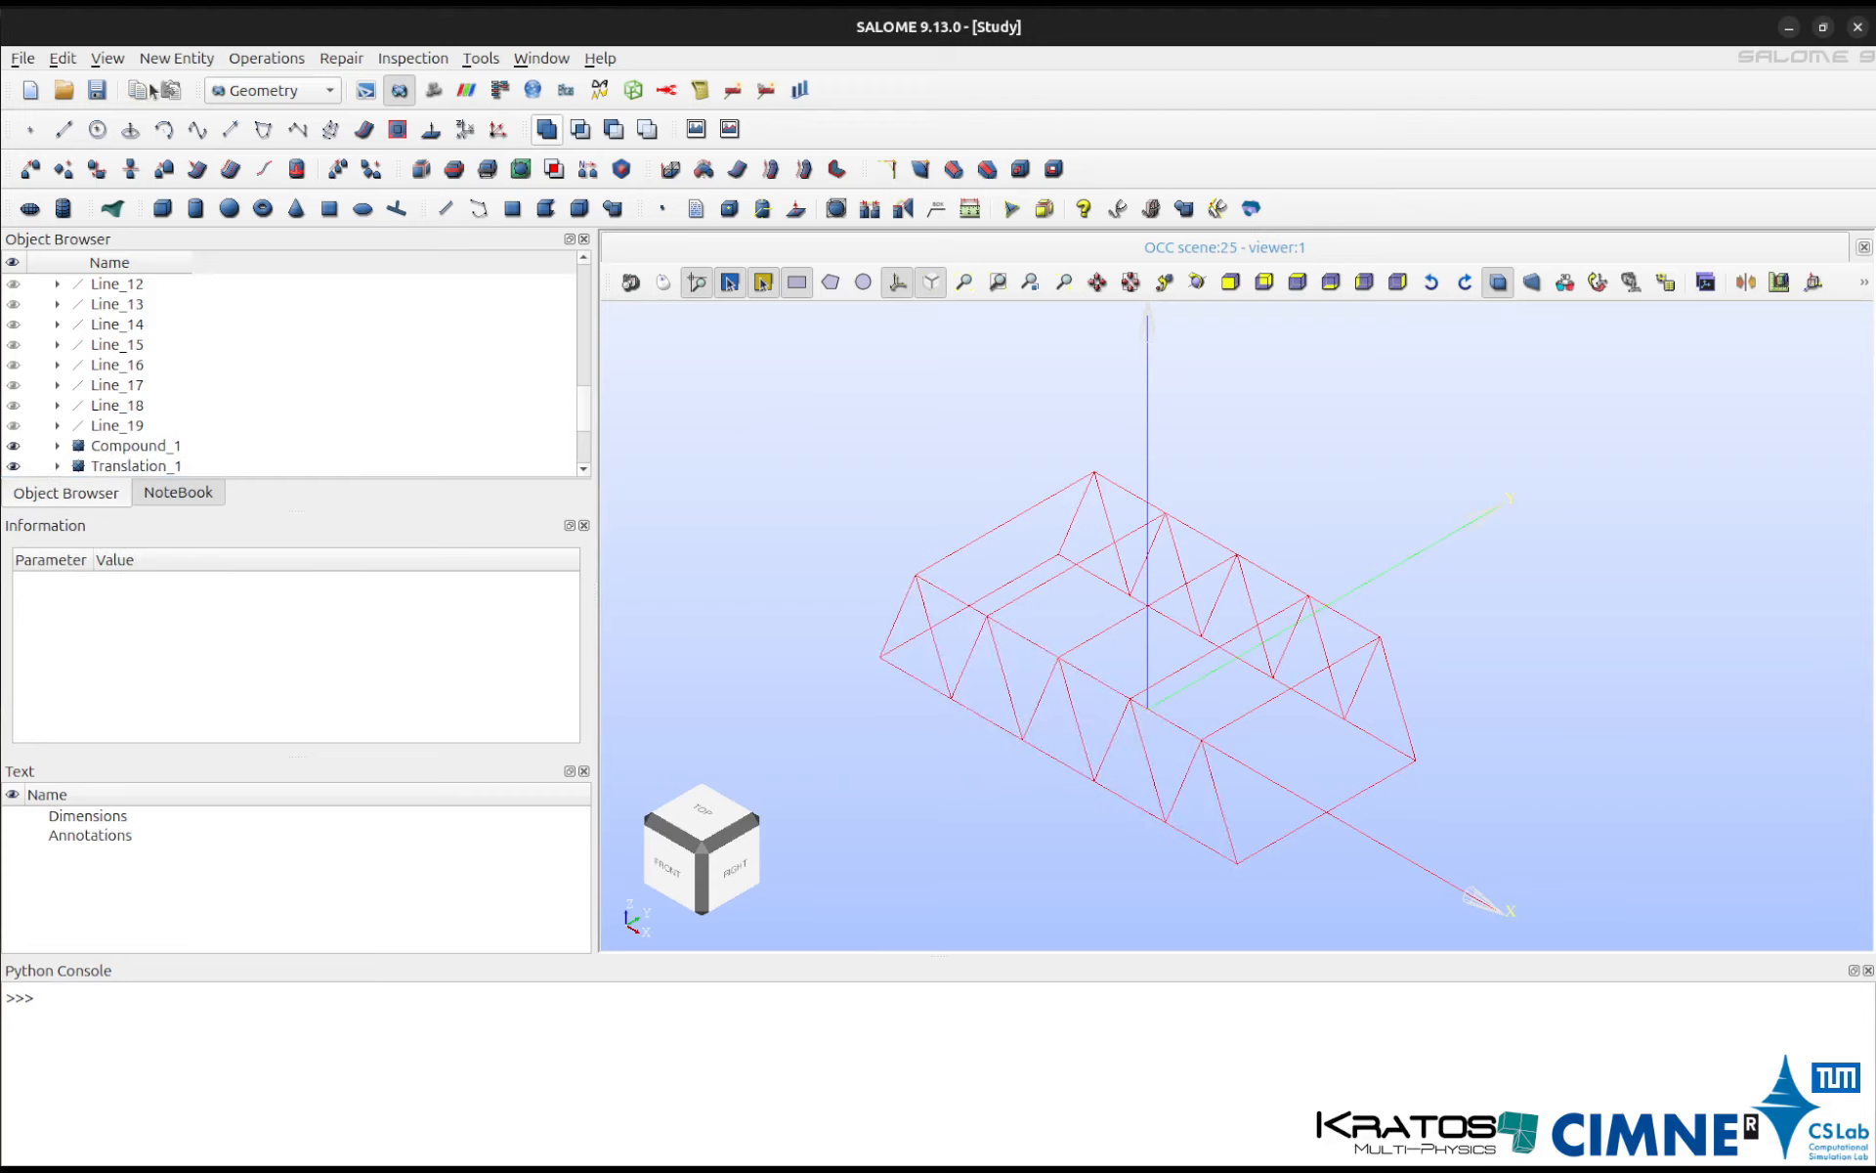
Build a compound from Compound_1, Translation_1 and the seven cross lines Line_20 to Line_26.
{"action": "left_click", "coordinate": [267, 58]}
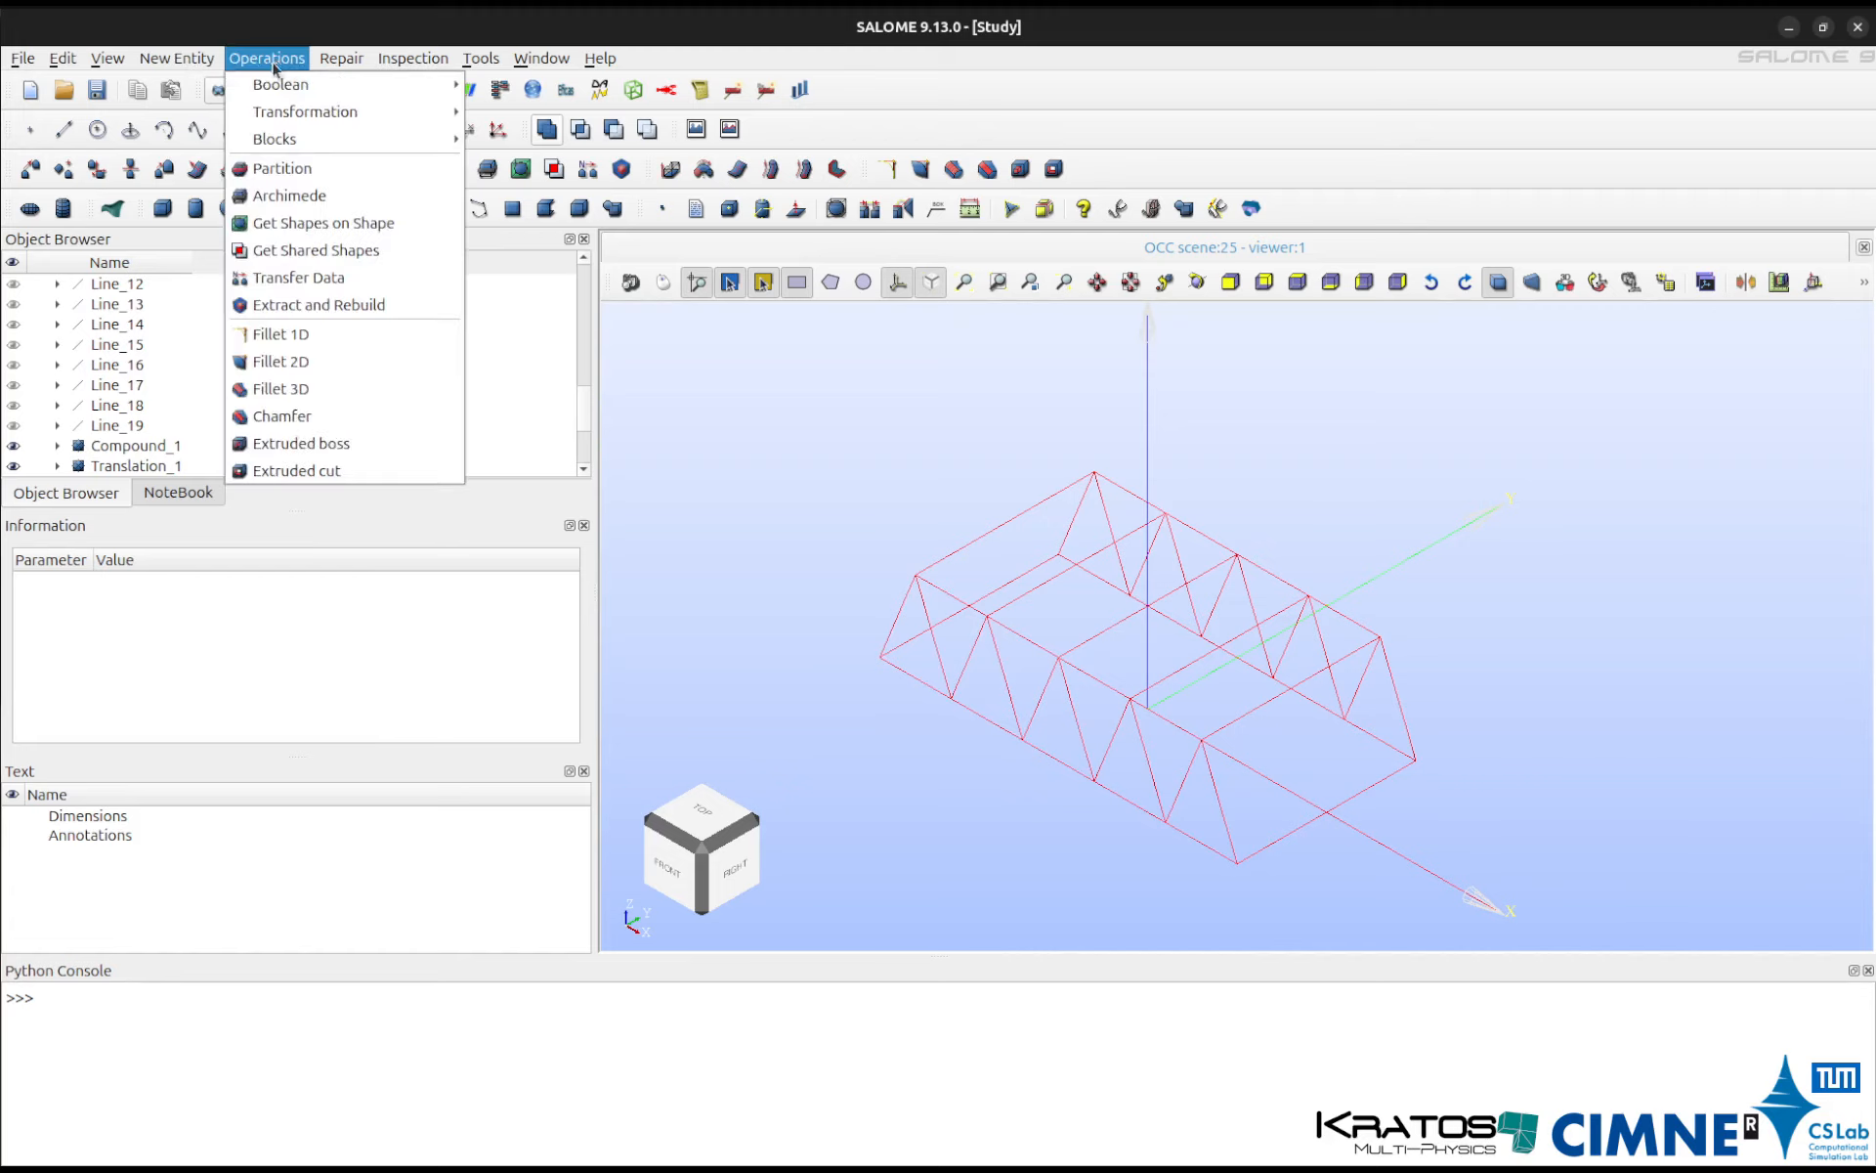
{"action": "mouse_move", "coordinate": [244, 284]}
{"action": "left_click", "coordinate": [459, 420]}
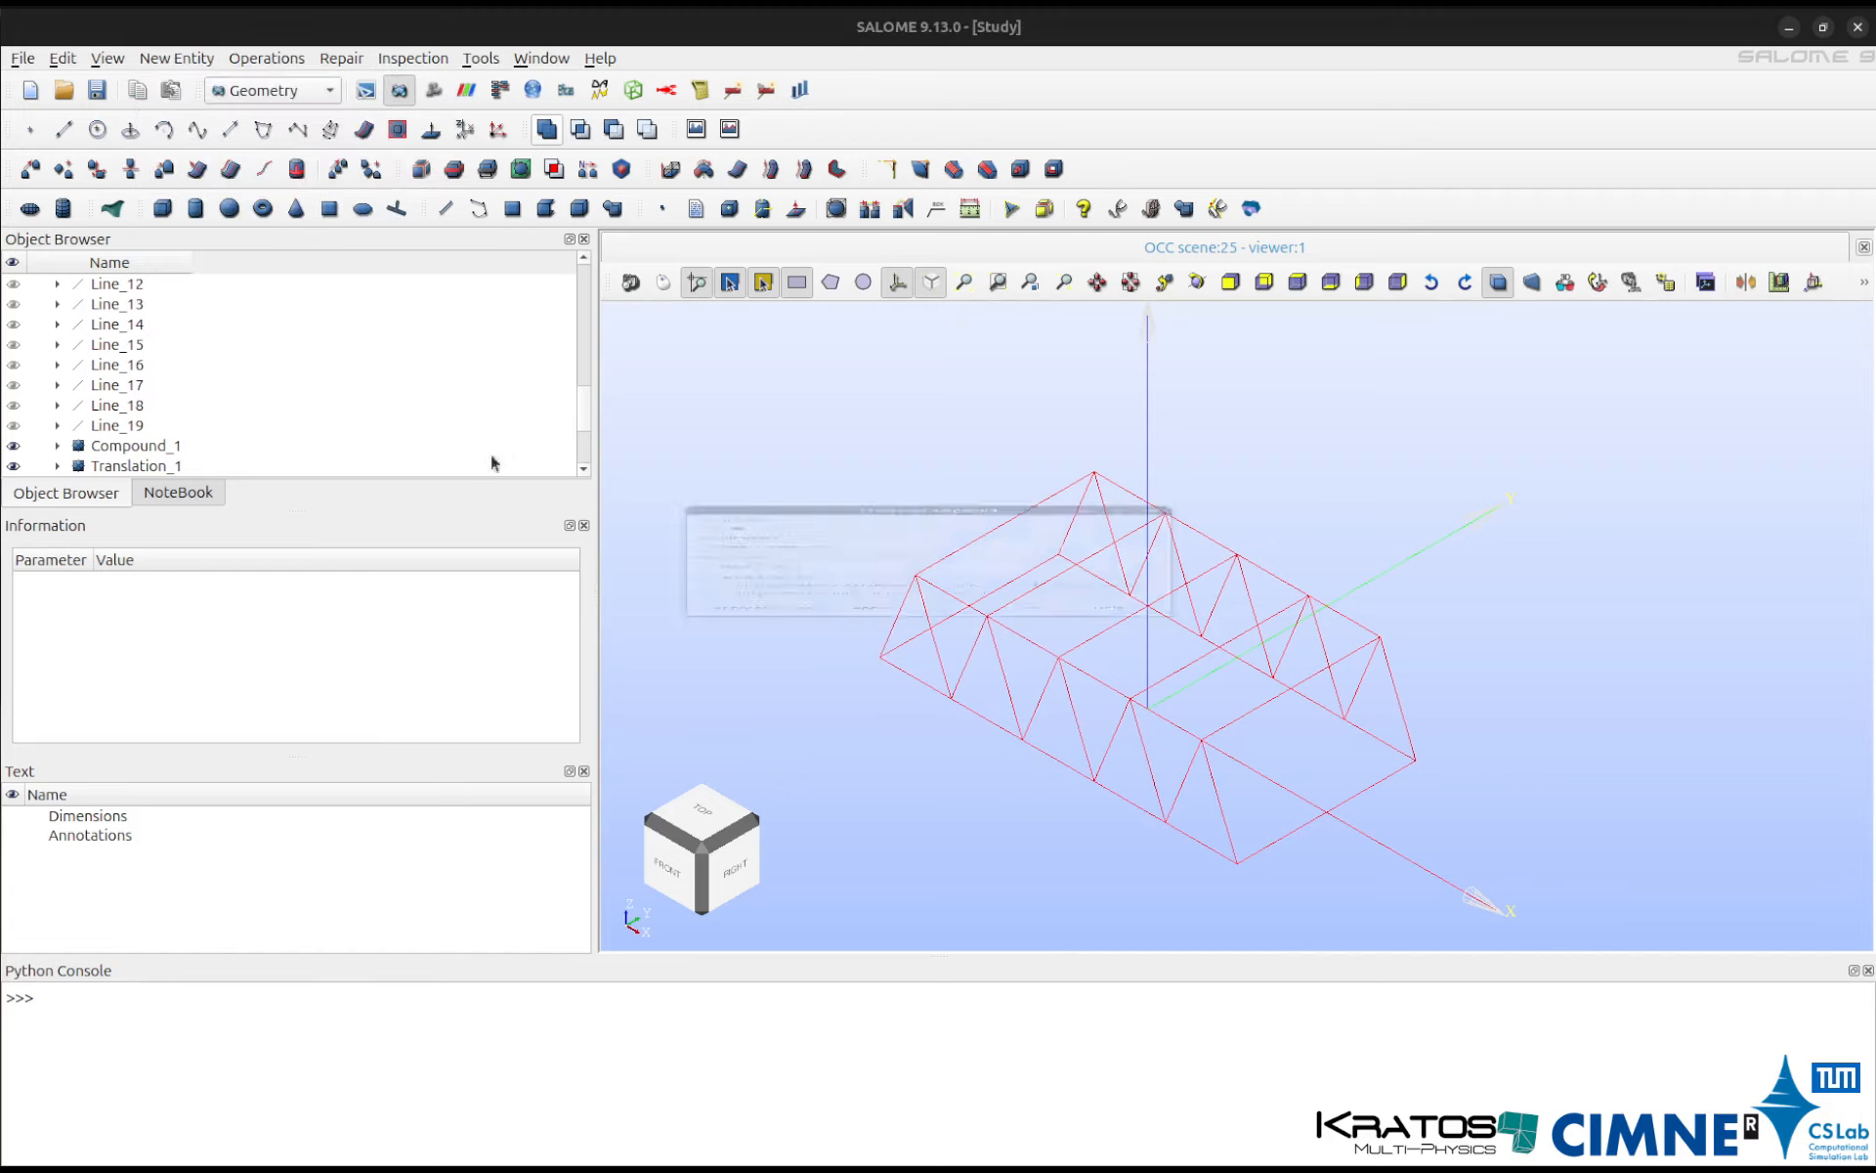
{"action": "scroll", "coordinate": [884, 748], "scroll_direction": "down", "scroll_amount": 3}
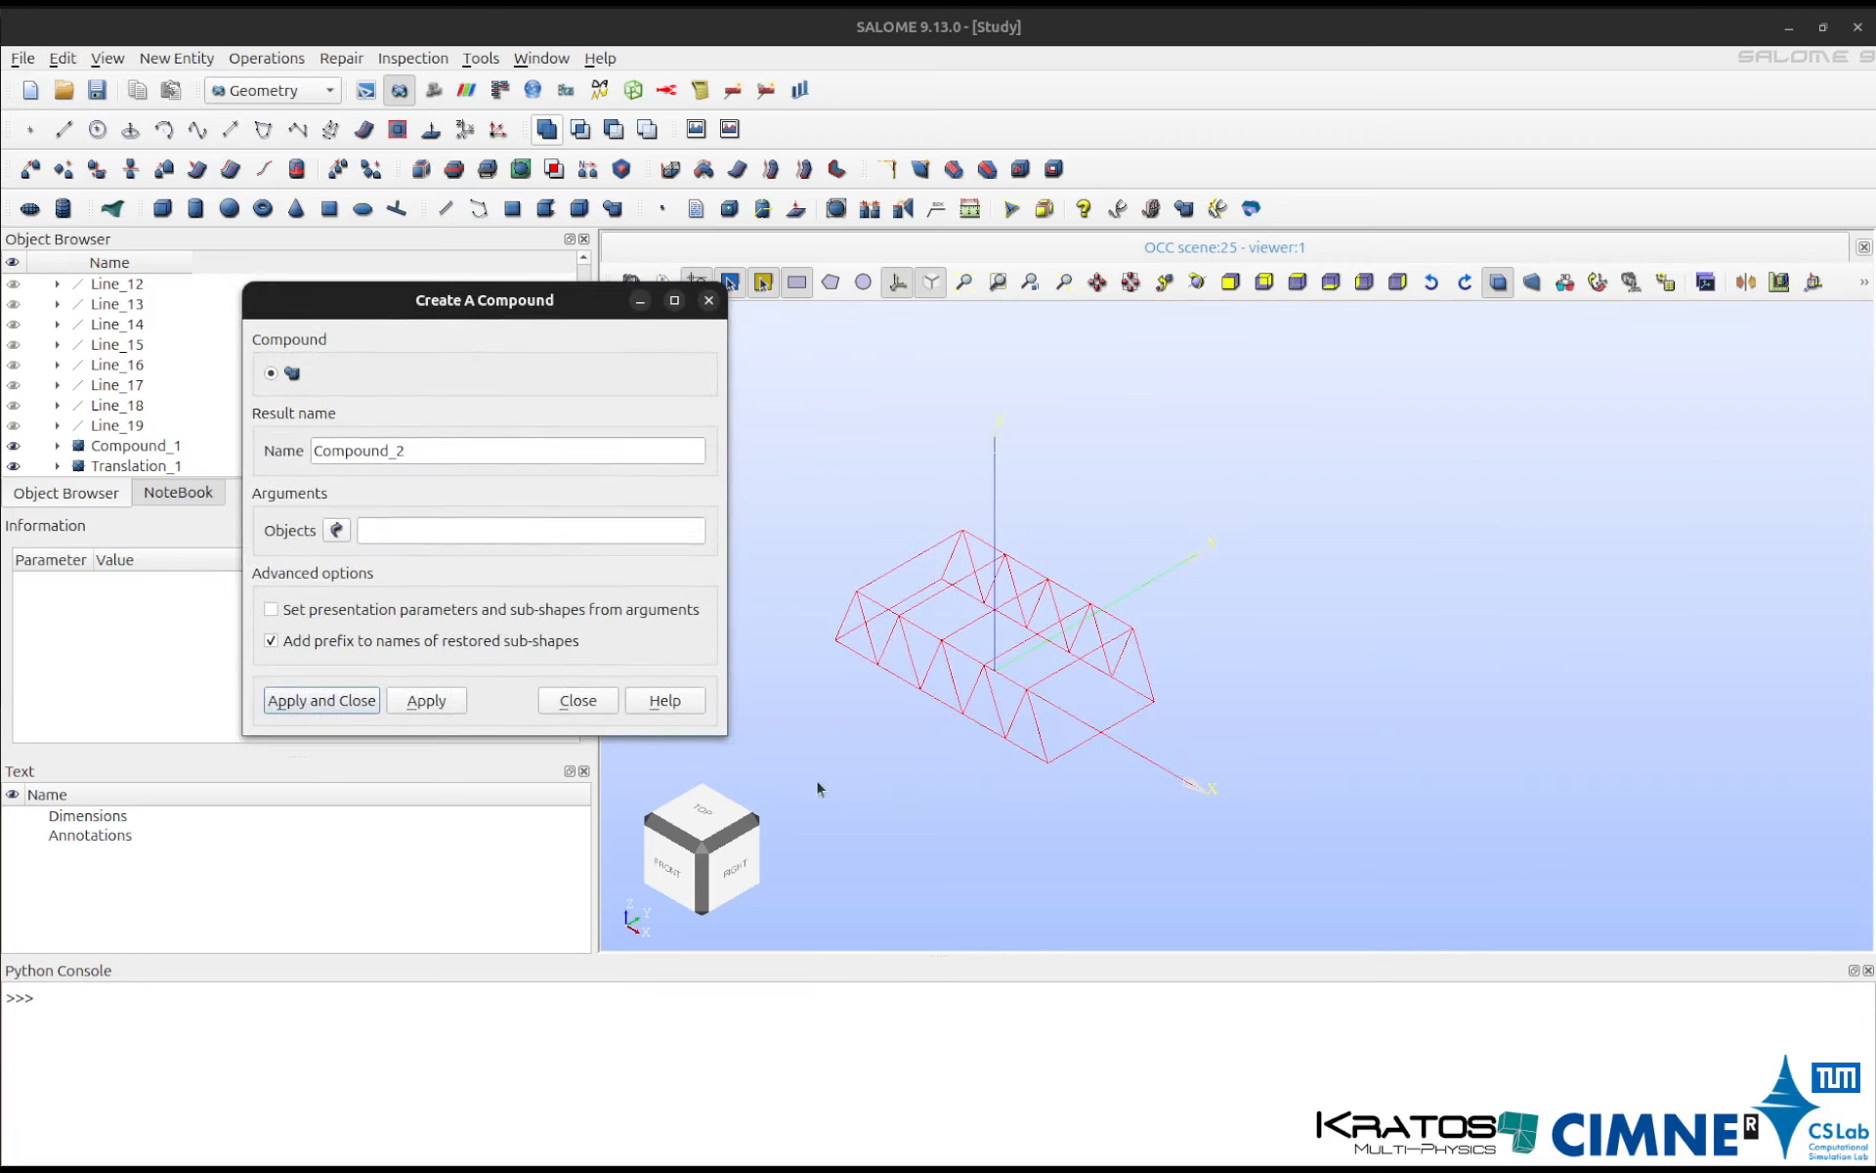
{"action": "left_click_drag", "start_coordinate": [816, 788], "coordinate": [1261, 461]}
{"action": "left_click", "coordinate": [374, 701]}
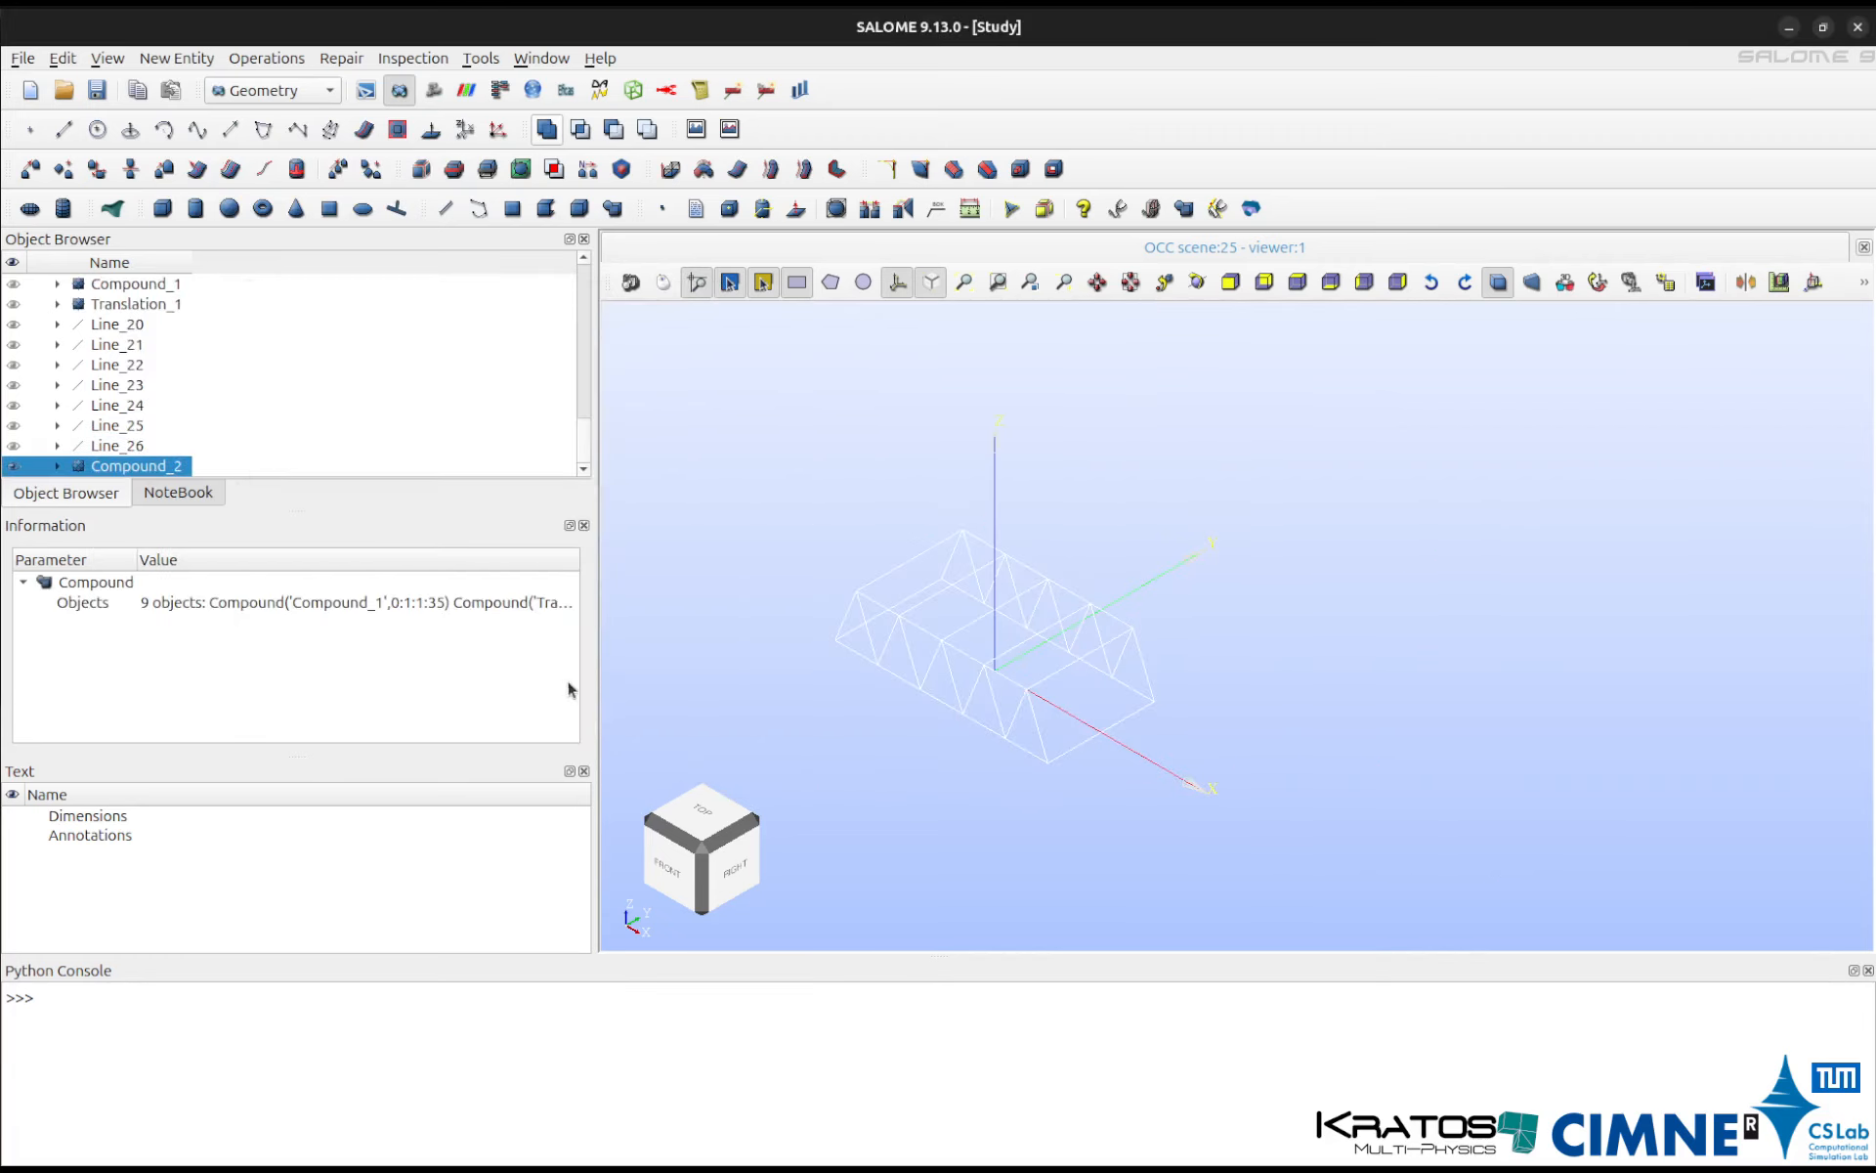
Explode Compound_2 into sub-shapes of type Edge.
{"action": "left_click", "coordinate": [421, 168]}
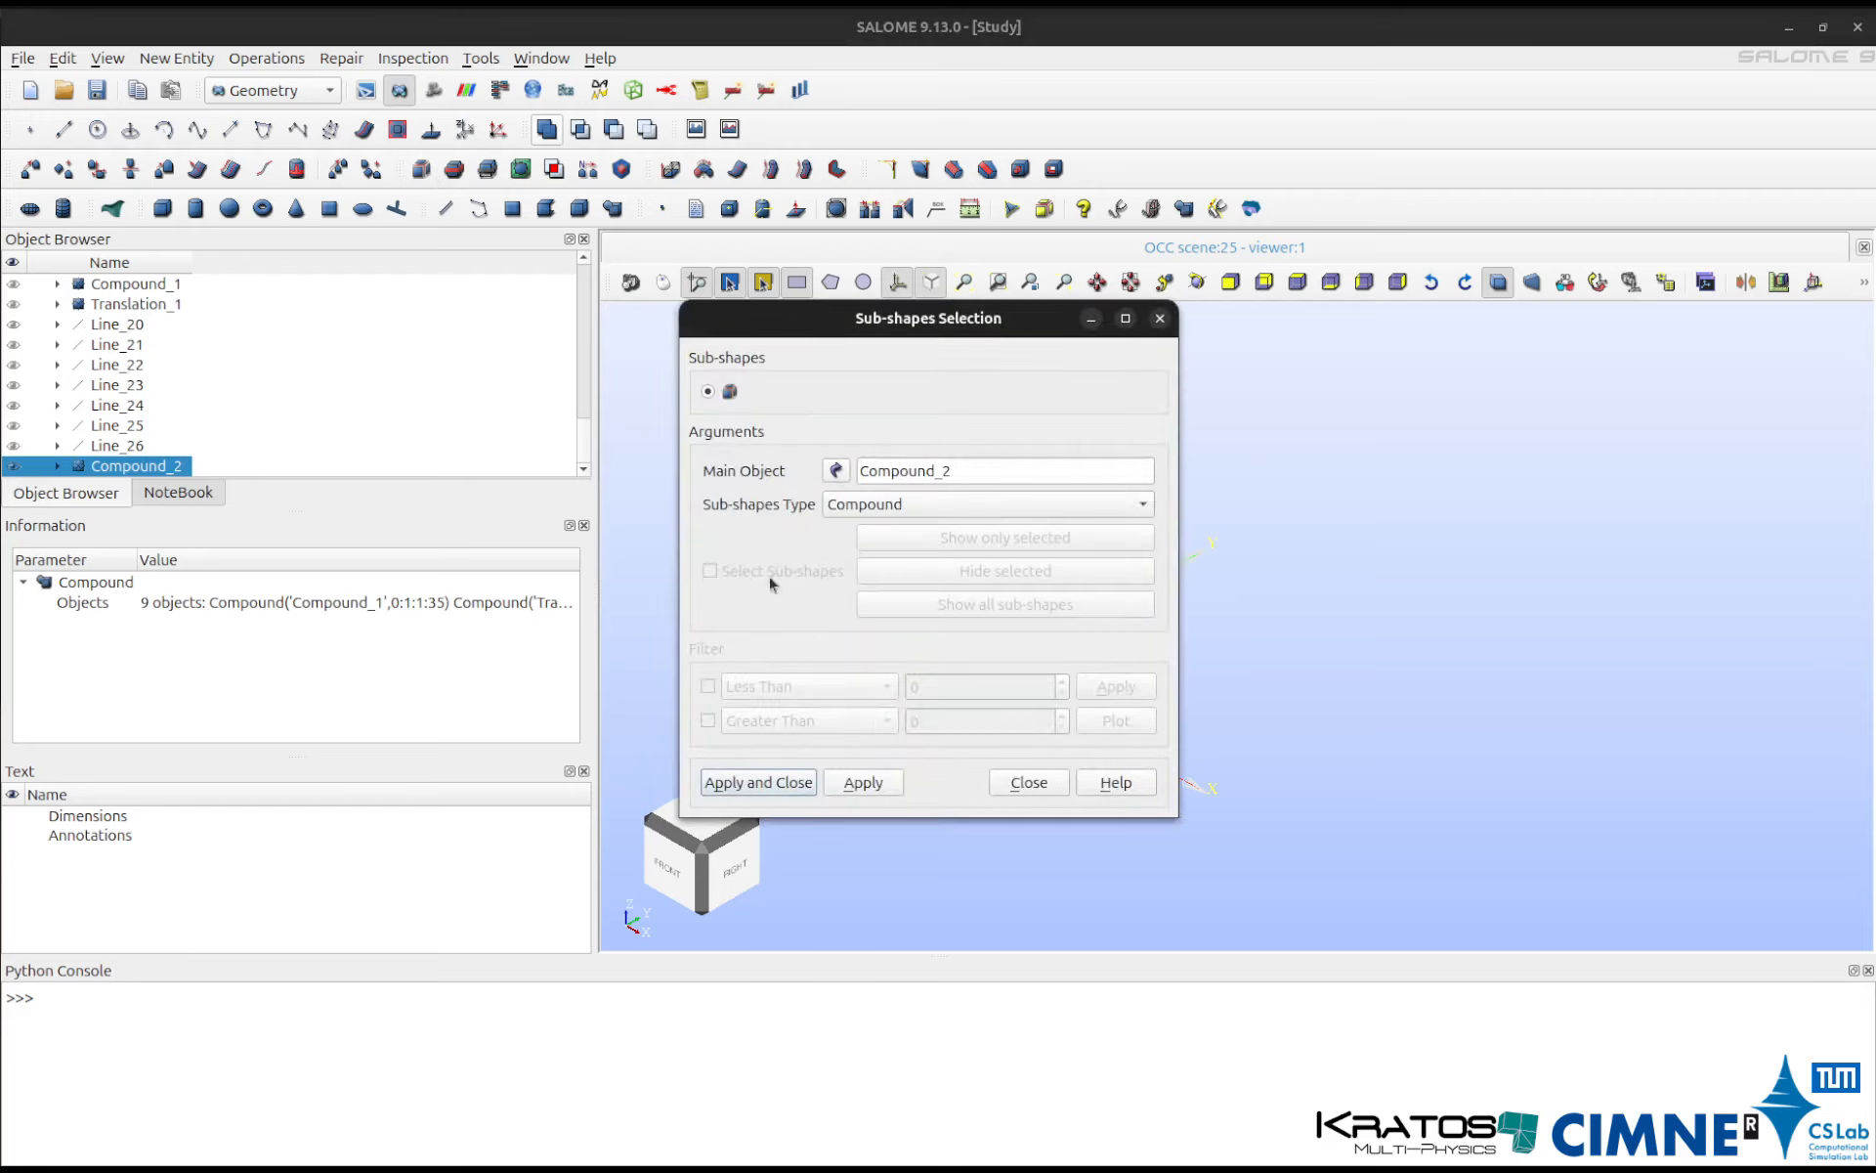
{"action": "left_click", "coordinate": [879, 511]}
{"action": "left_click", "coordinate": [860, 666]}
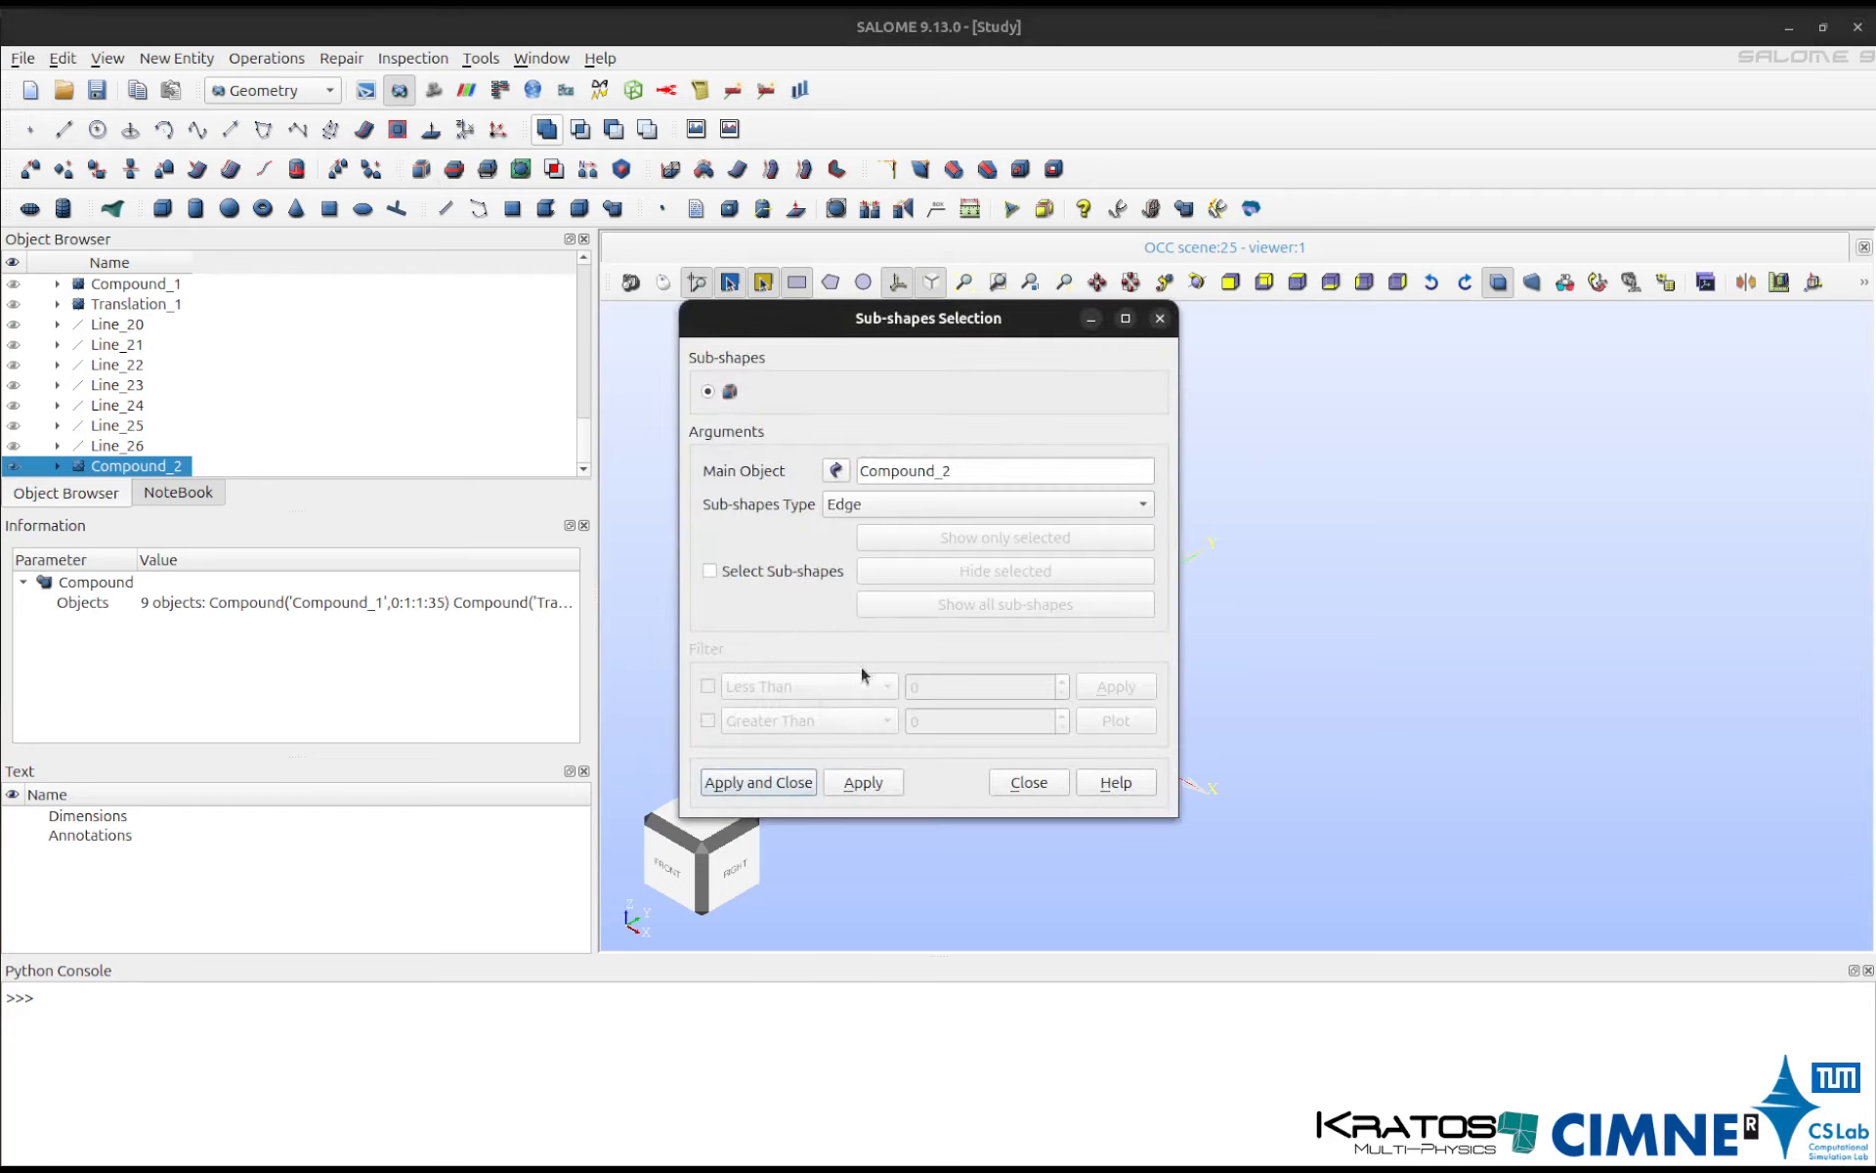
{"action": "left_click", "coordinate": [789, 780]}
{"action": "left_click", "coordinate": [941, 606]}
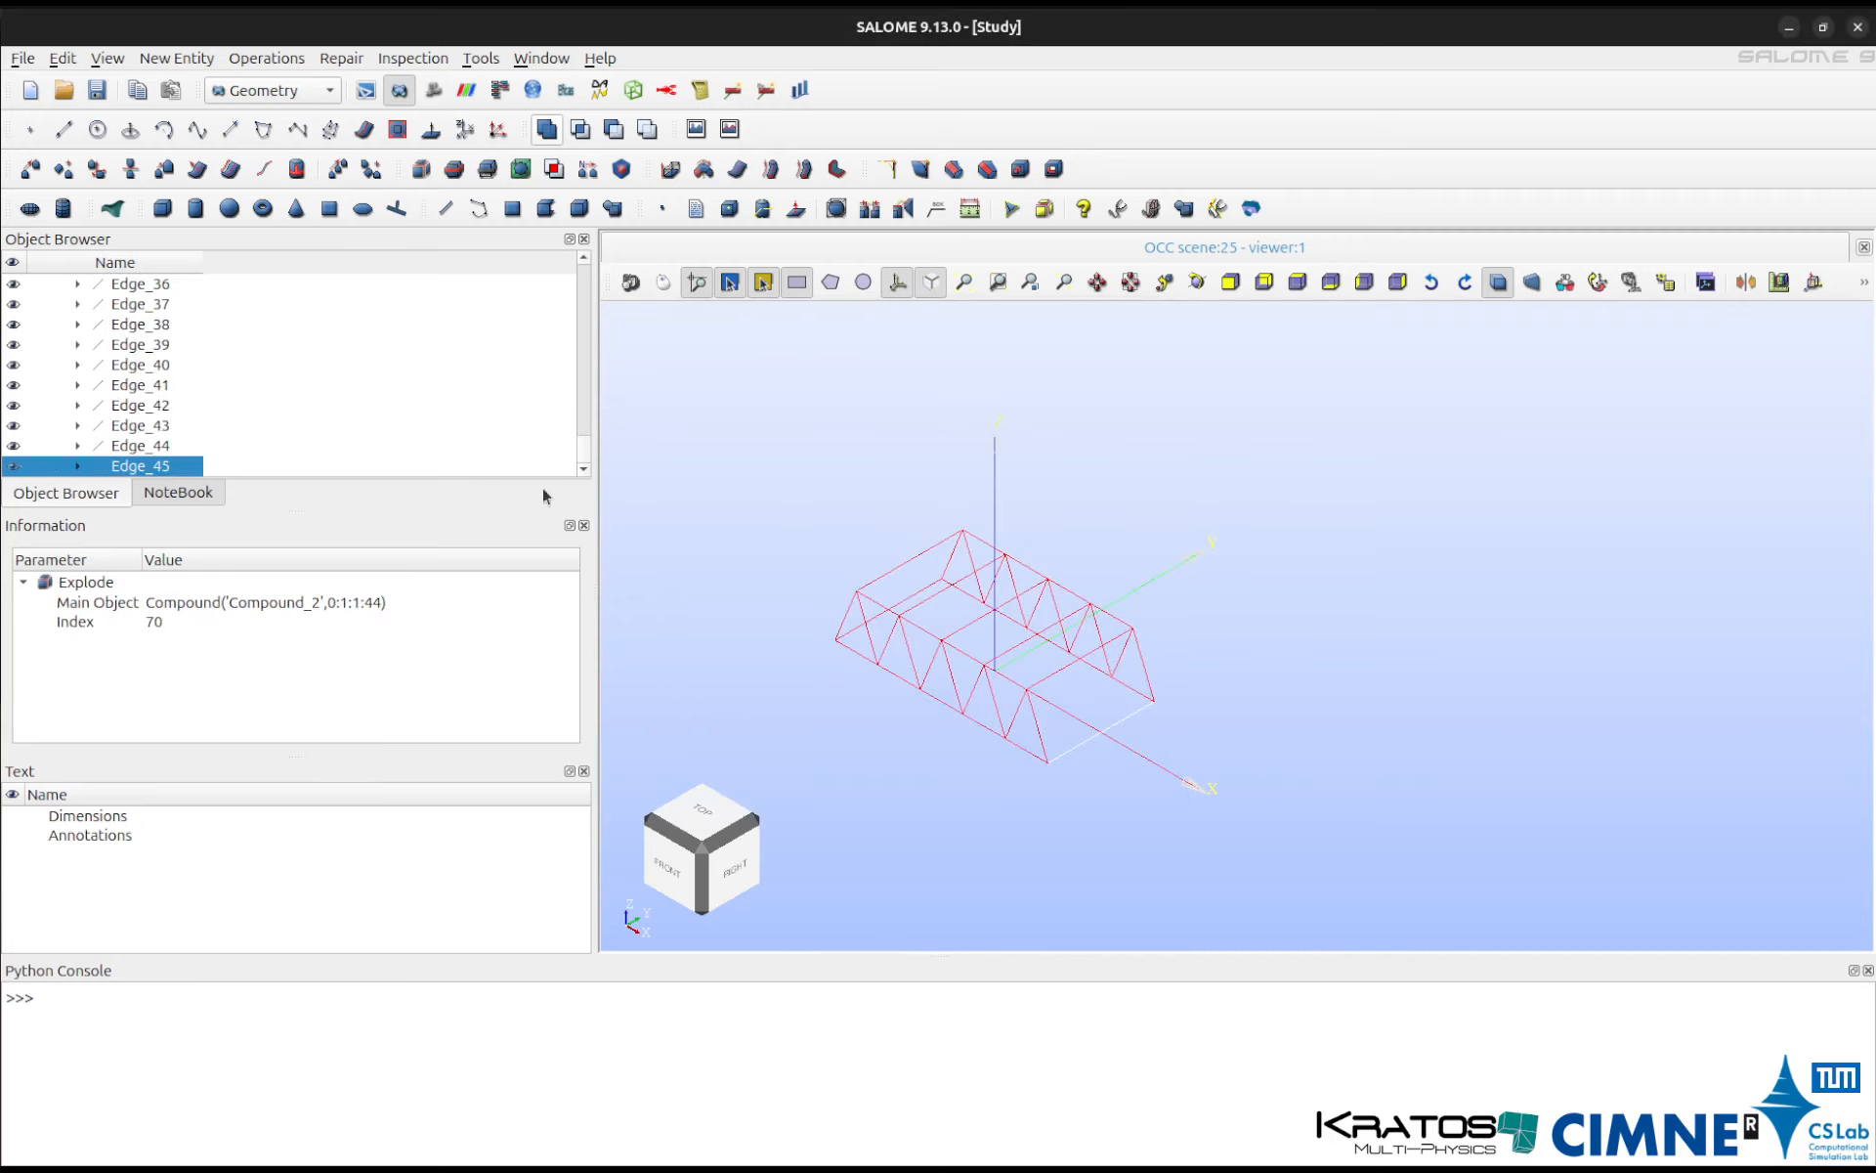
{"action": "left_click", "coordinate": [386, 411]}
{"action": "left_click", "coordinate": [159, 459]}
Start a planar face from the two lower end cross edges and the five lower-chord edges of the original truss side.
{"action": "left_click", "coordinate": [183, 58]}
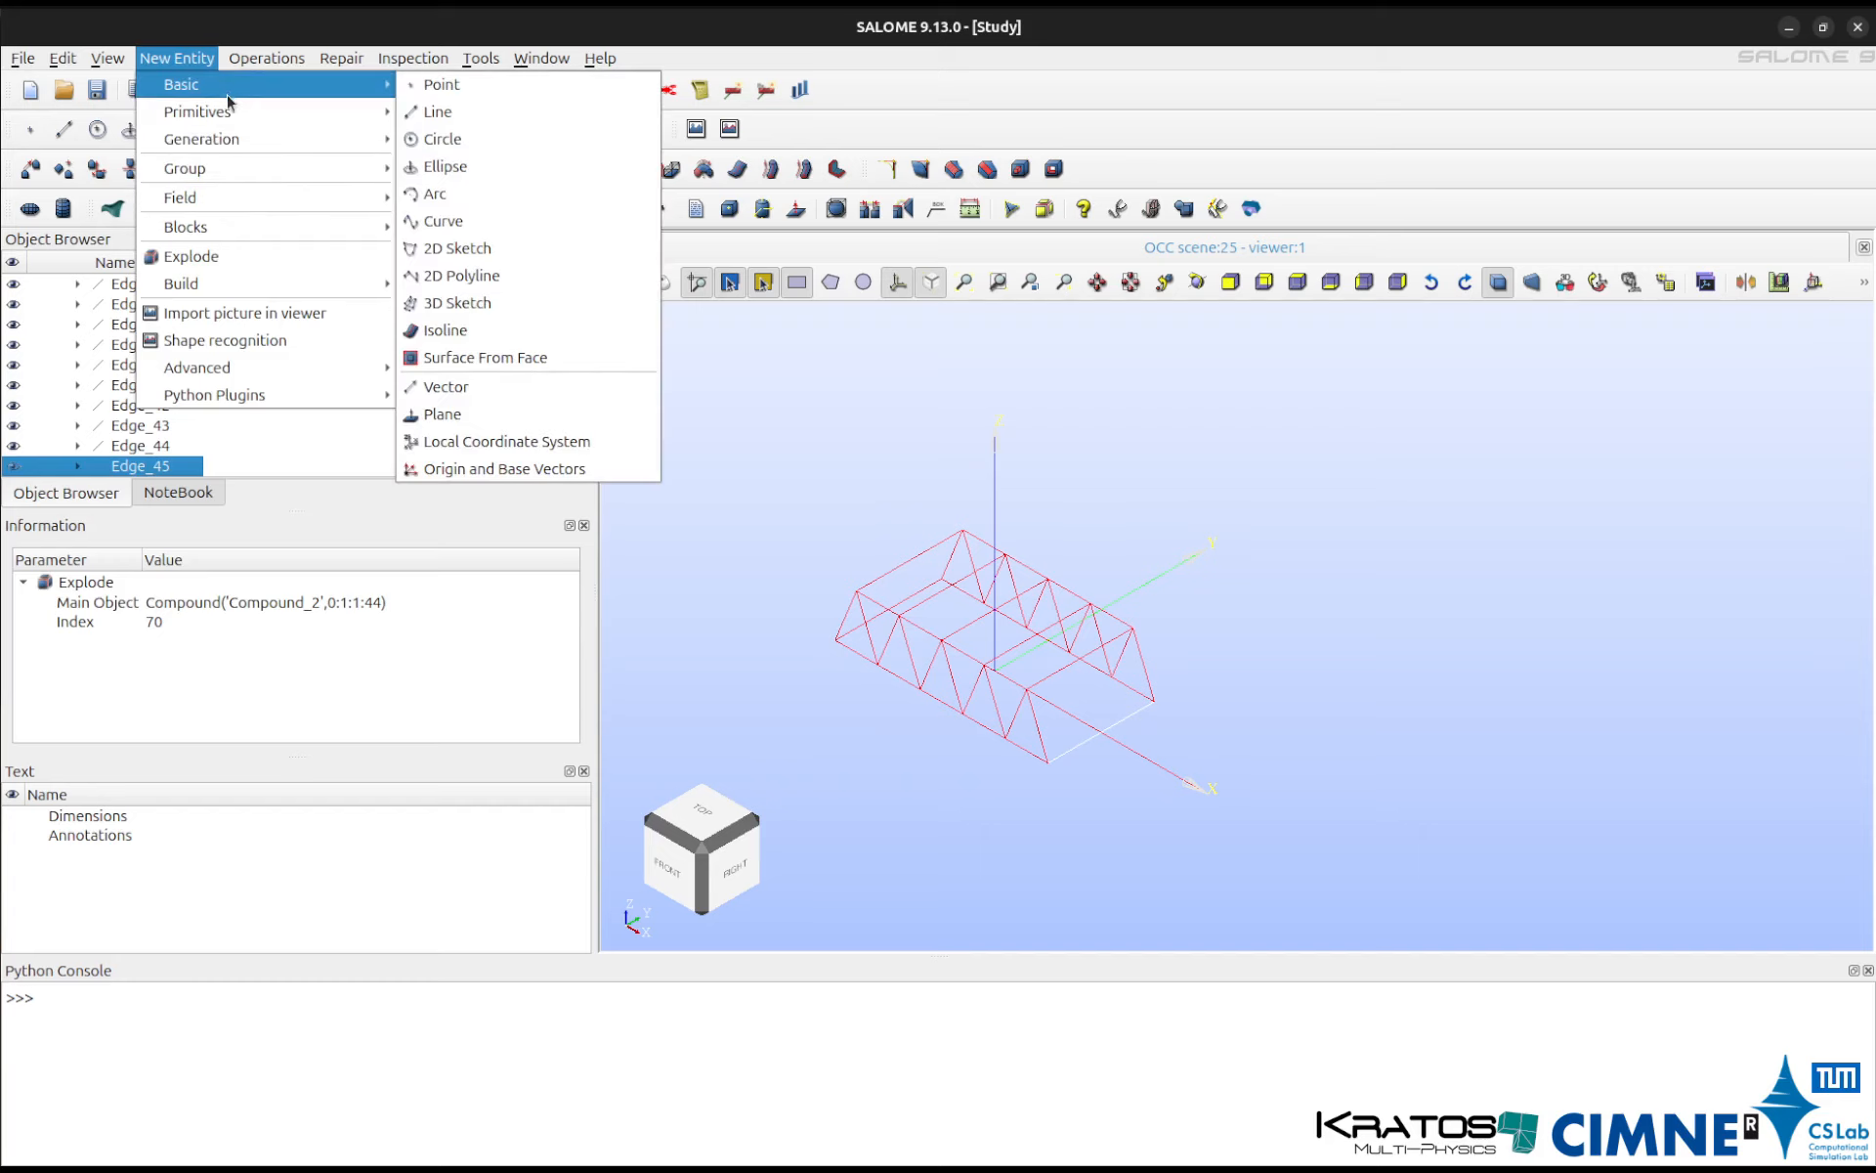
{"action": "mouse_move", "coordinate": [213, 286]}
{"action": "left_click", "coordinate": [435, 357]}
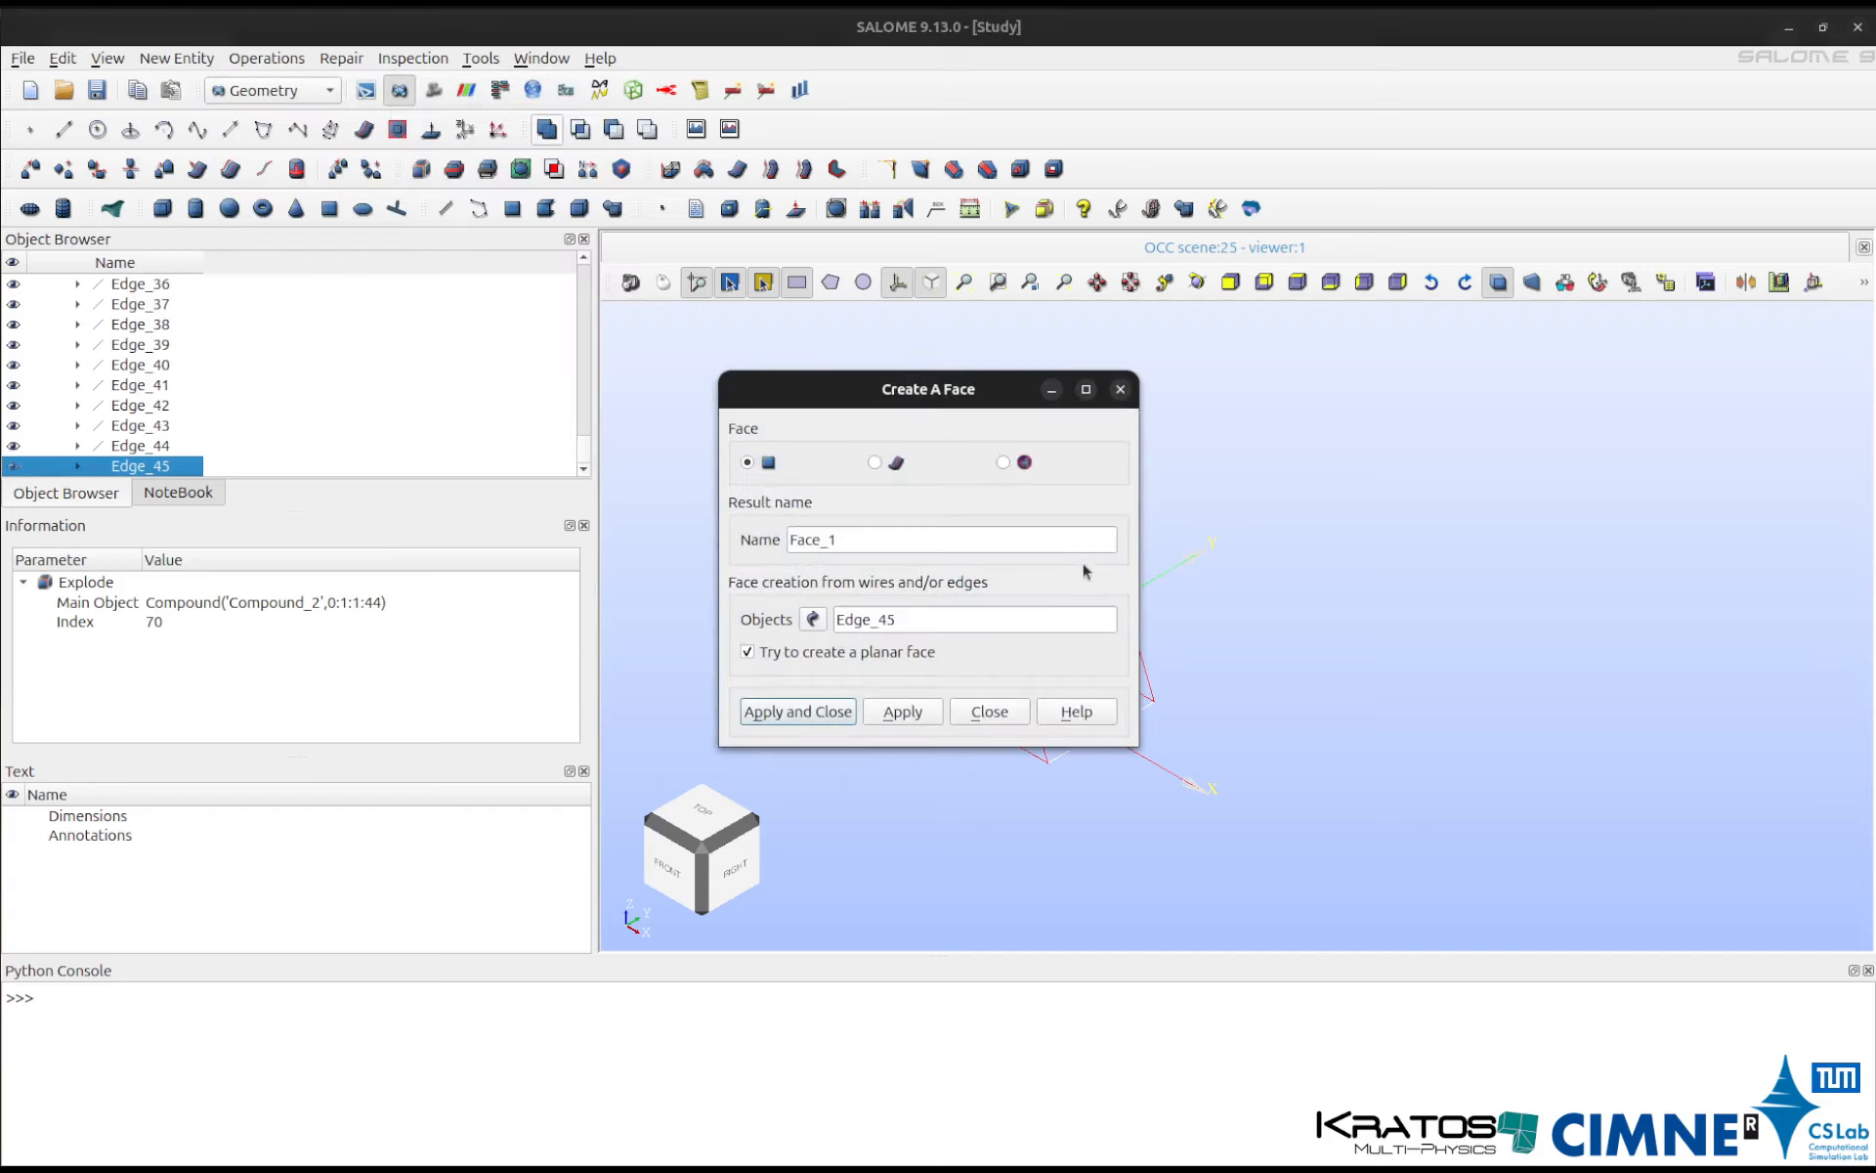
{"action": "left_click_drag", "start_coordinate": [974, 383], "coordinate": [611, 359]}
{"action": "scroll", "coordinate": [1149, 765], "scroll_direction": "up", "scroll_amount": 2}
{"action": "left_click", "coordinate": [1150, 765]}
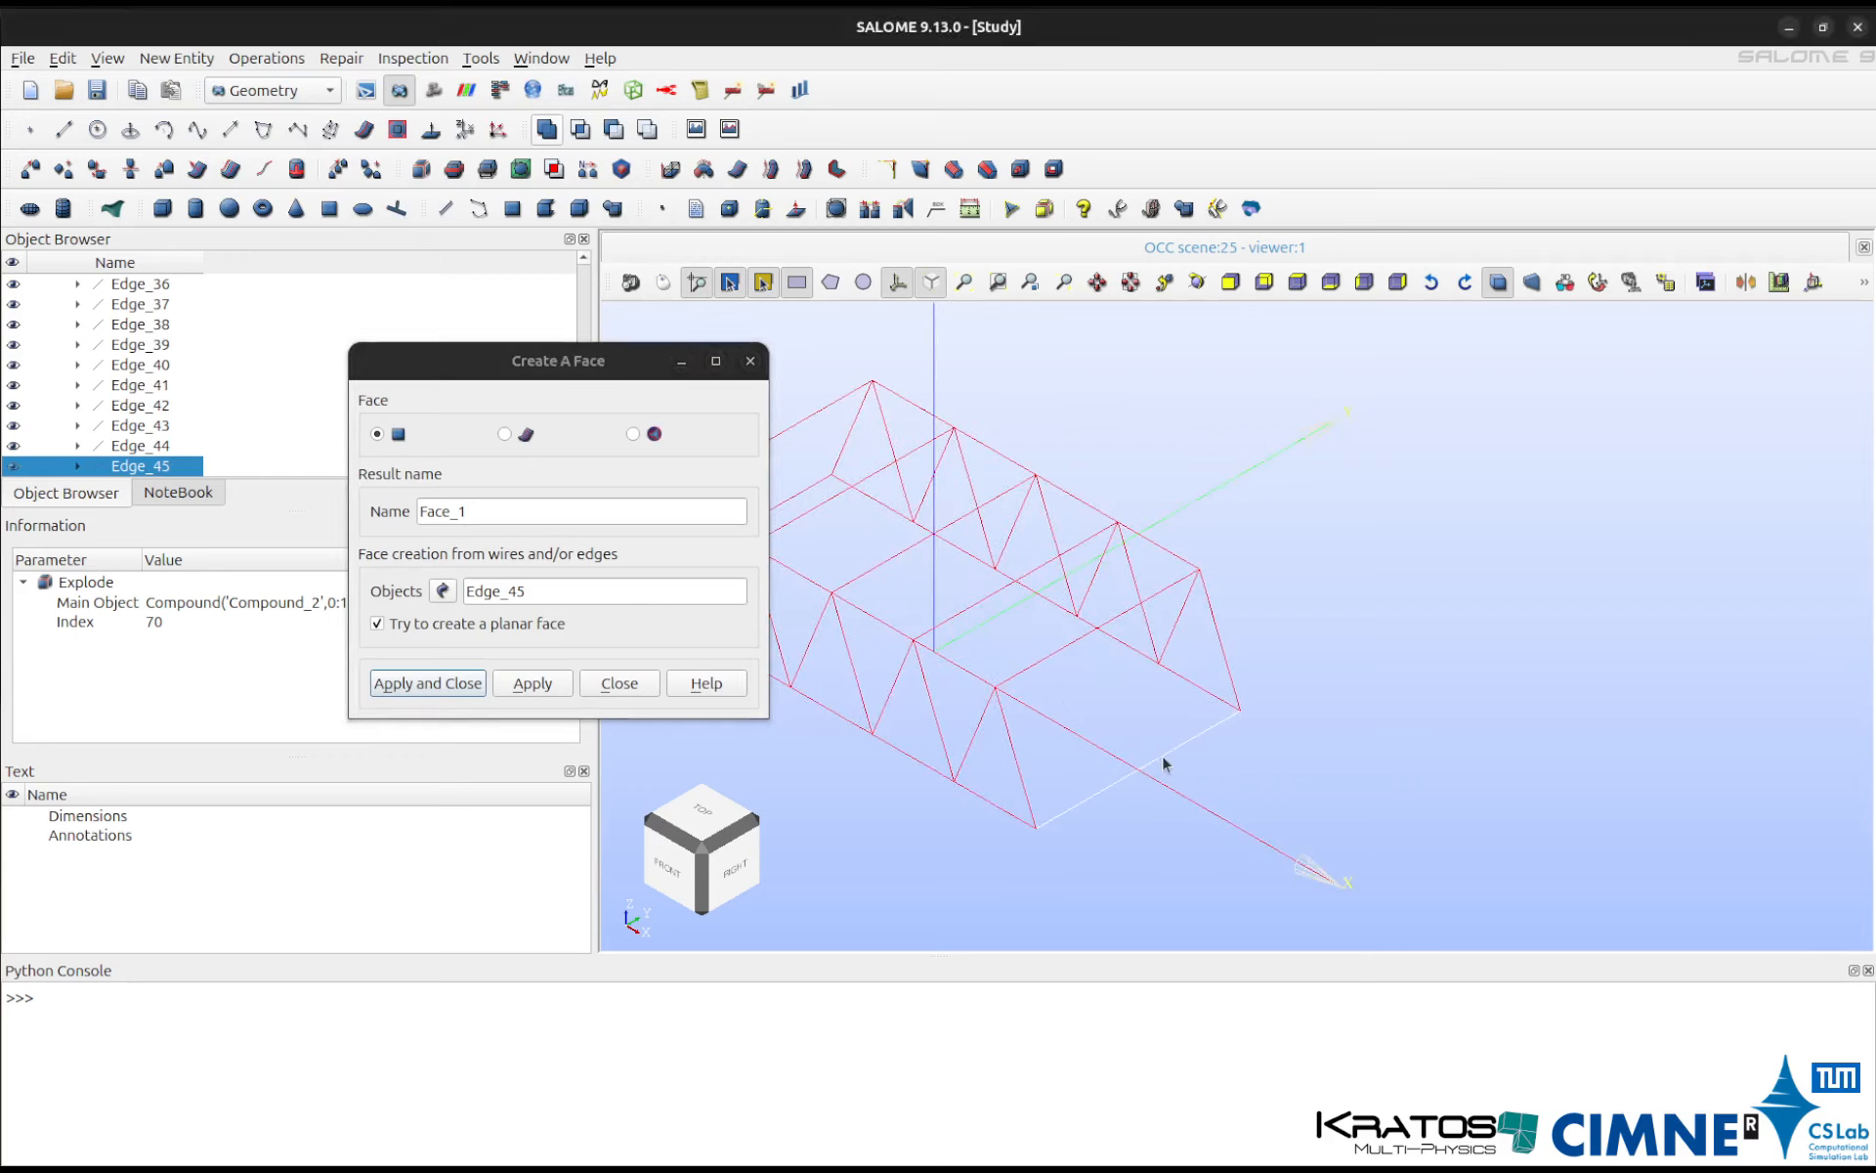
{"action": "left_click", "coordinate": [1125, 650], "text": "shift"}
{"action": "left_click", "coordinate": [1123, 642], "text": "shift"}
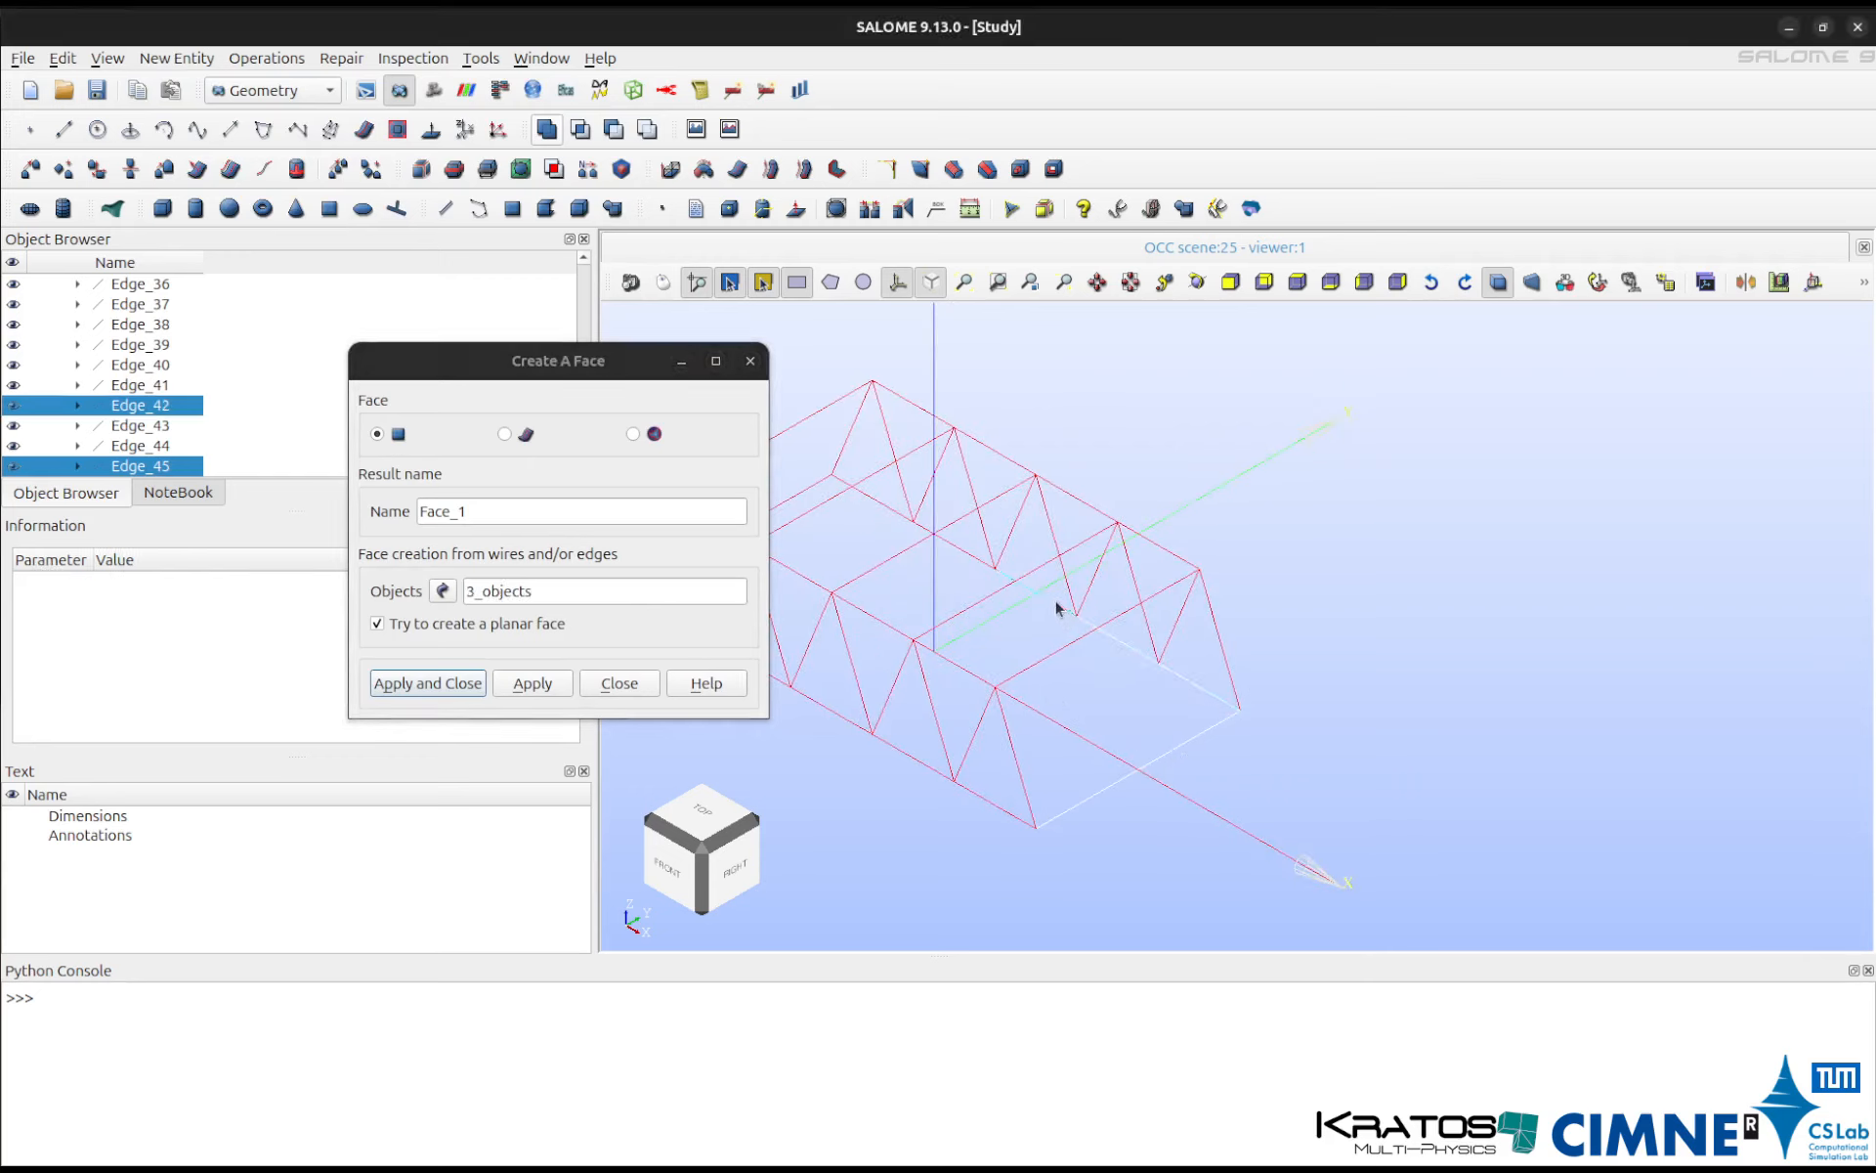
{"action": "left_click", "coordinate": [1043, 596], "text": "shift"}
{"action": "left_click", "coordinate": [873, 502], "text": "shift"}
{"action": "middle_click_drag", "start_coordinate": [1192, 471], "coordinate": [1456, 364], "text": "ctrl"}
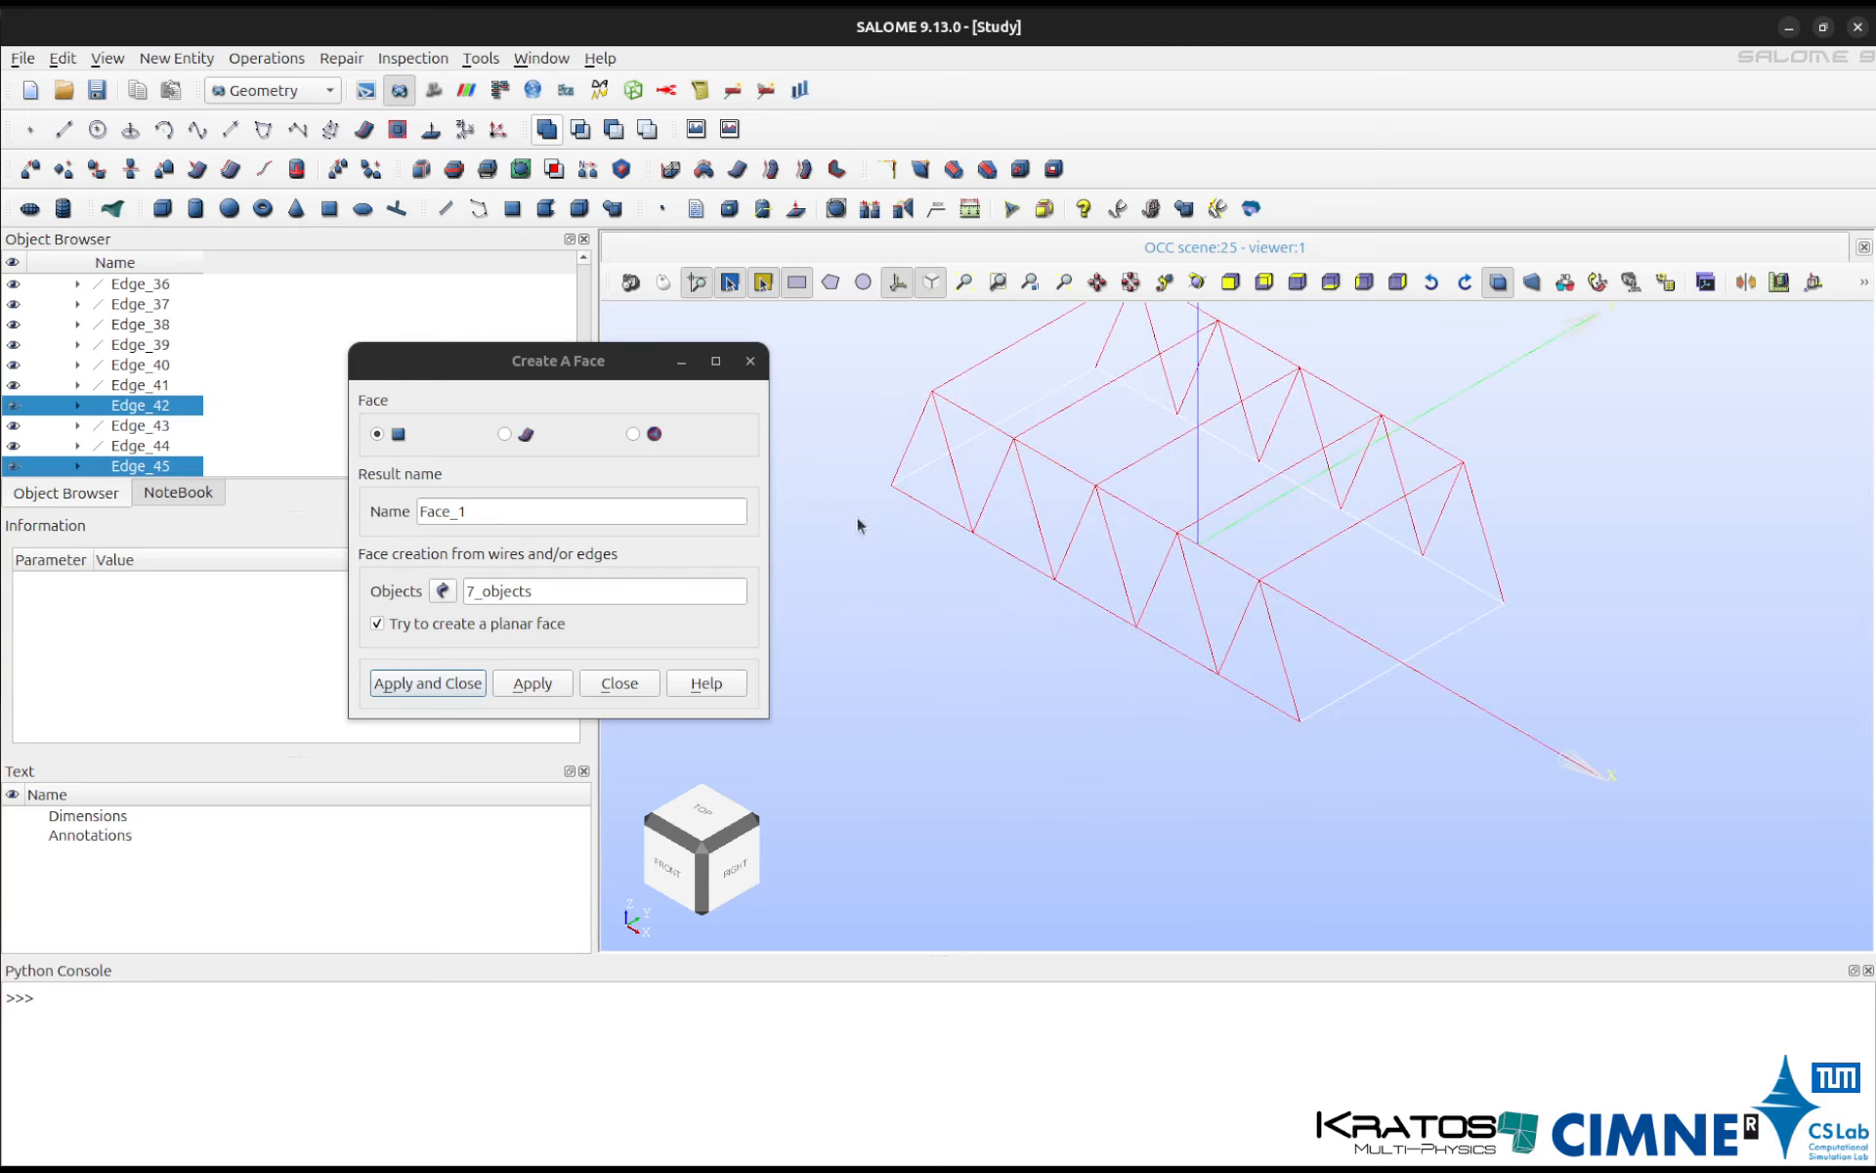
Add the five lower-chord edges of the translated truss side to the selection and create the planar bottom face.
{"action": "left_click", "coordinate": [919, 500], "text": "shift"}
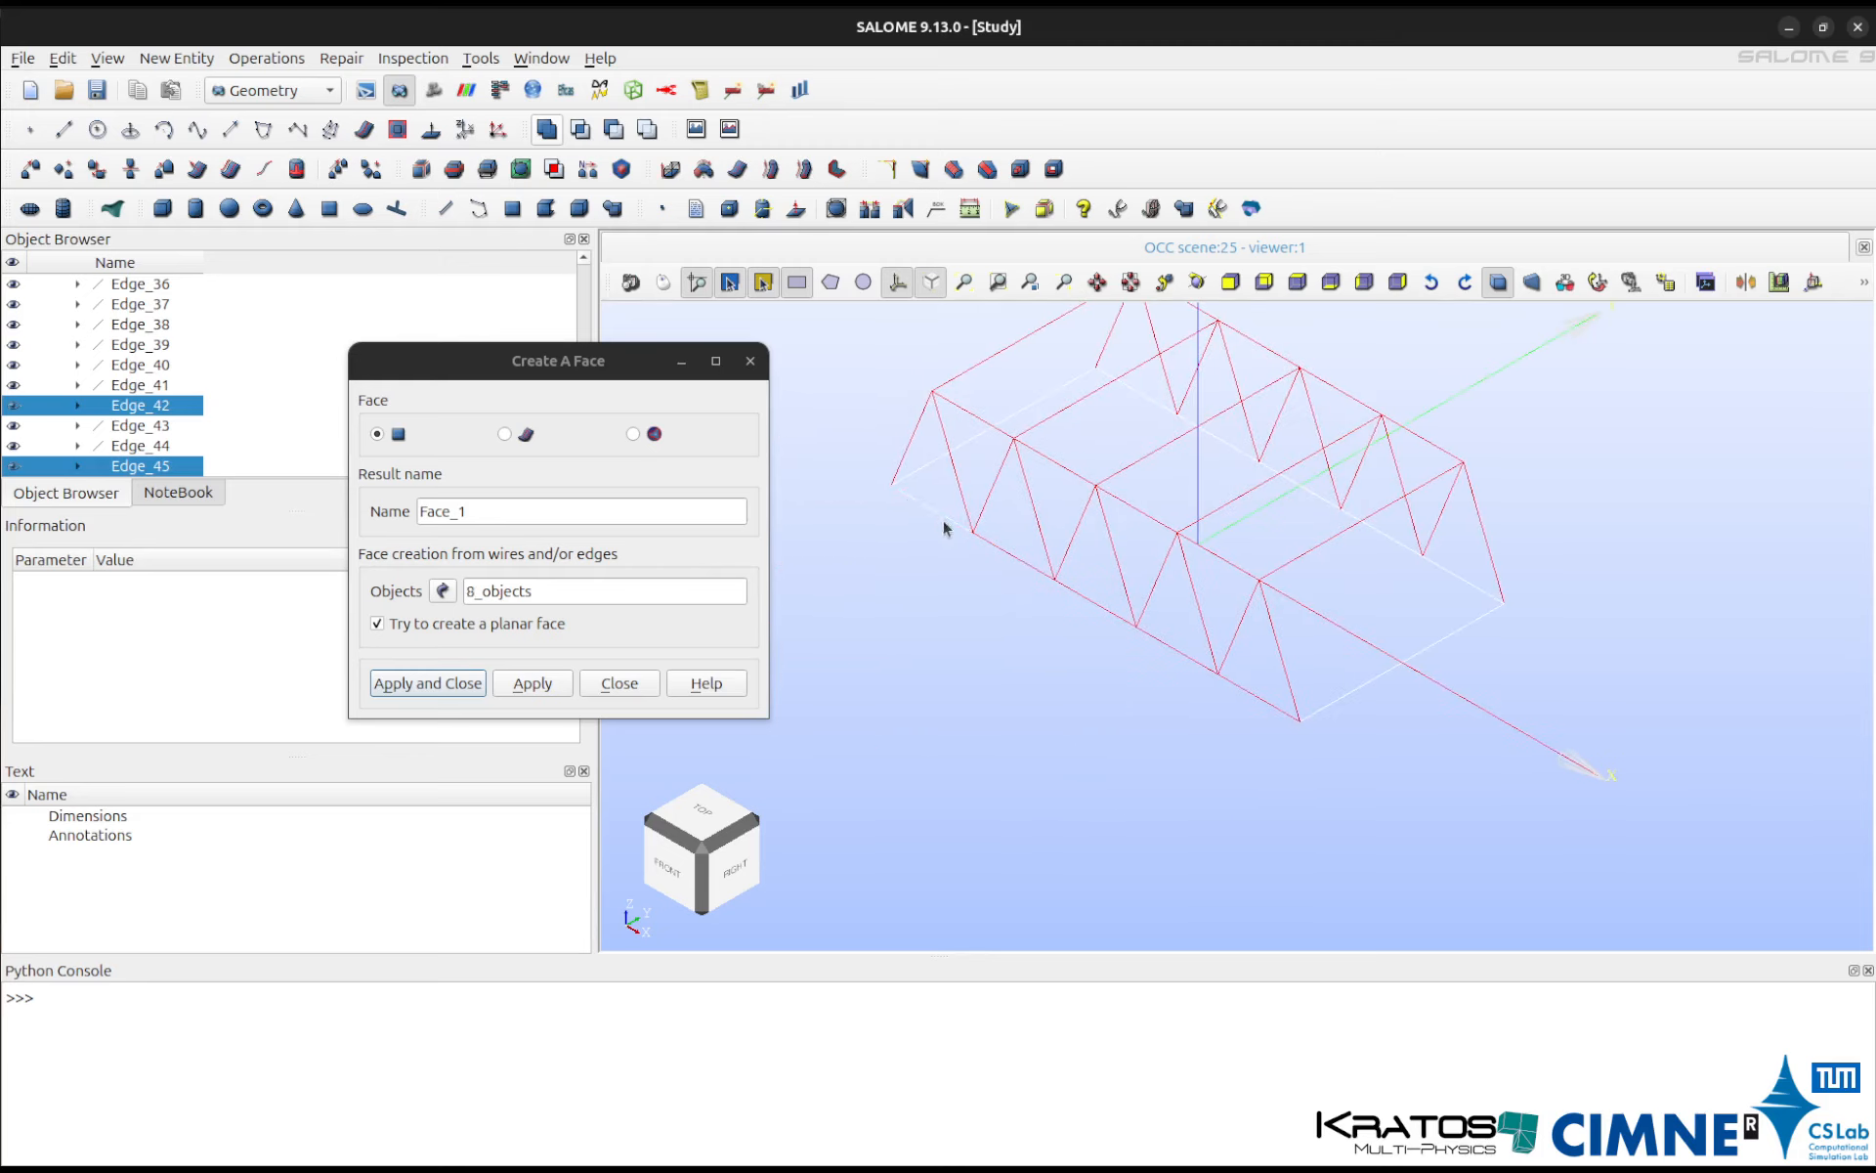
{"action": "left_click", "coordinate": [1110, 615], "text": "shift"}
{"action": "left_click", "coordinate": [1159, 637], "text": "shift"}
{"action": "left_click", "coordinate": [1234, 689], "text": "shift"}
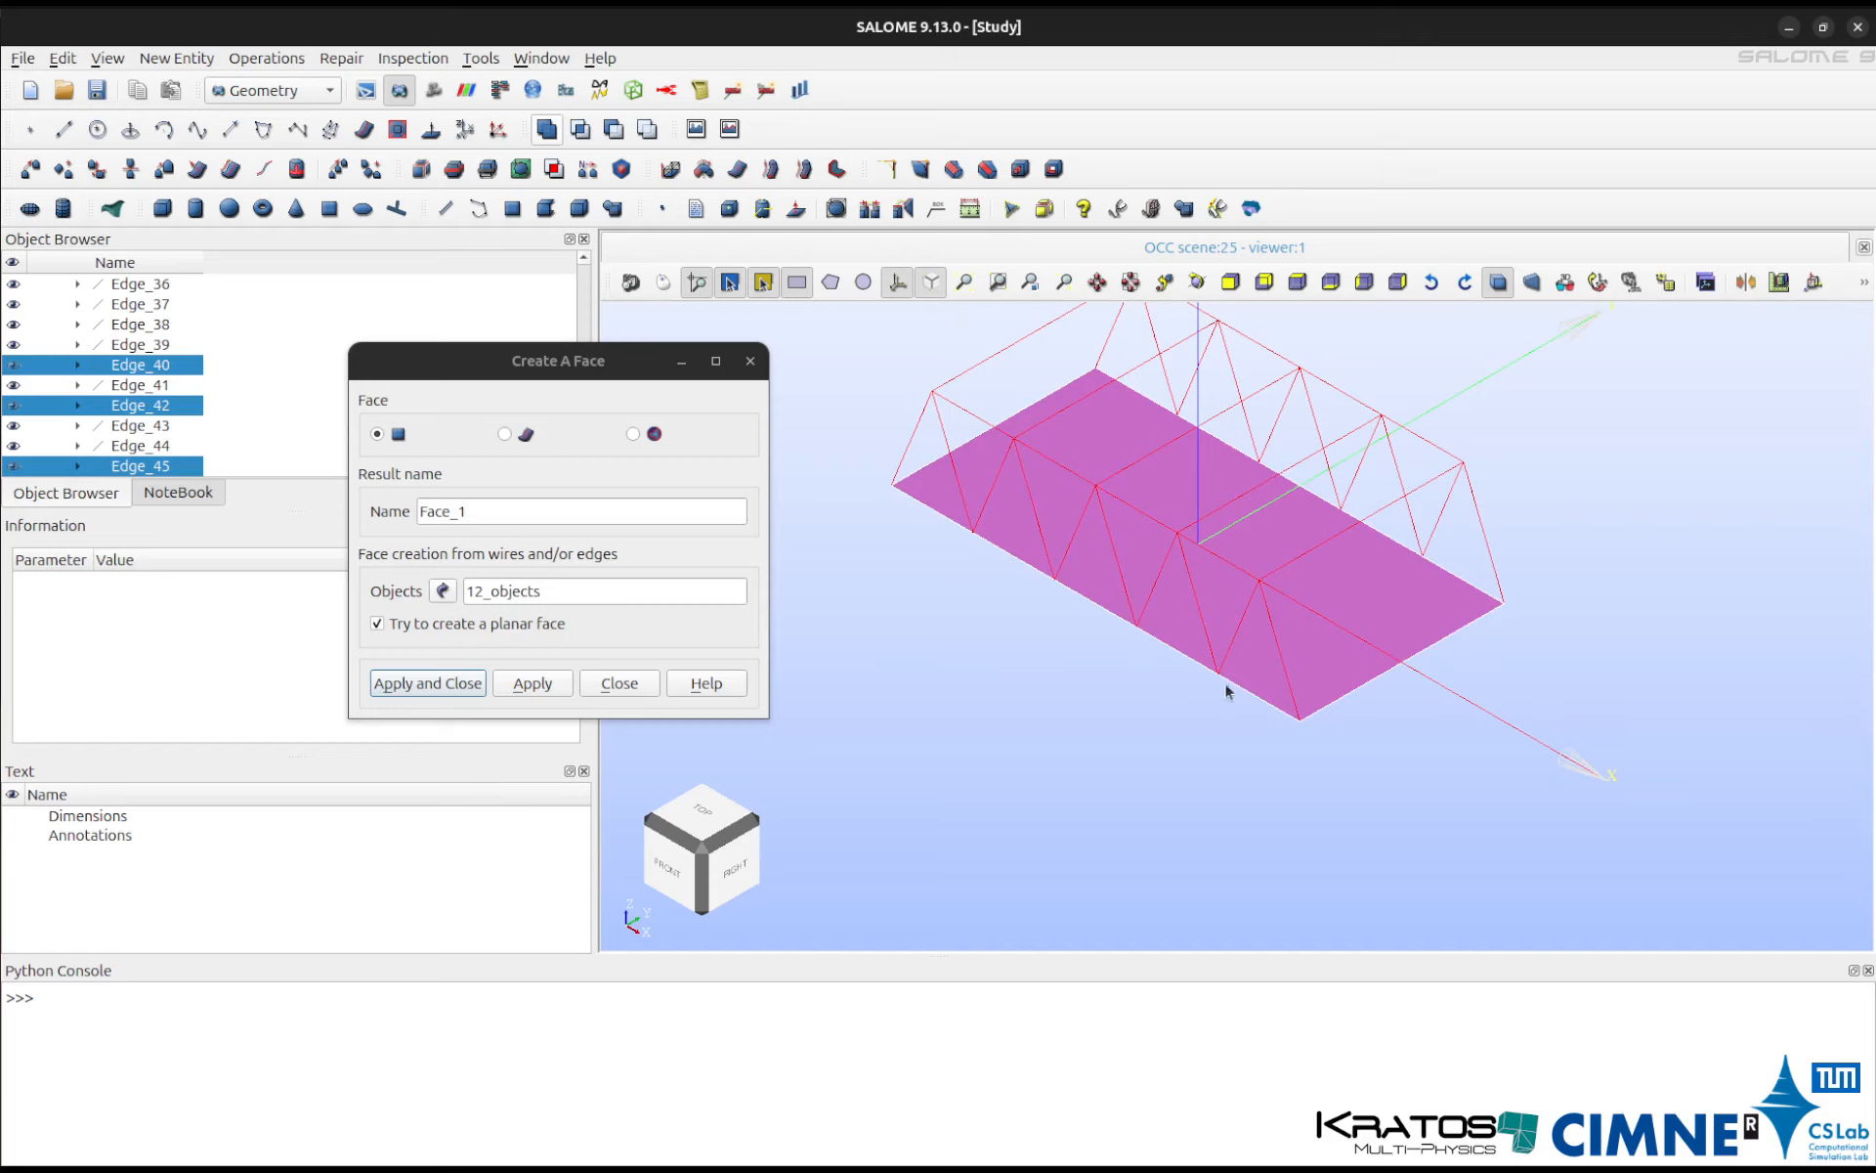
{"action": "left_click", "coordinate": [479, 682]}
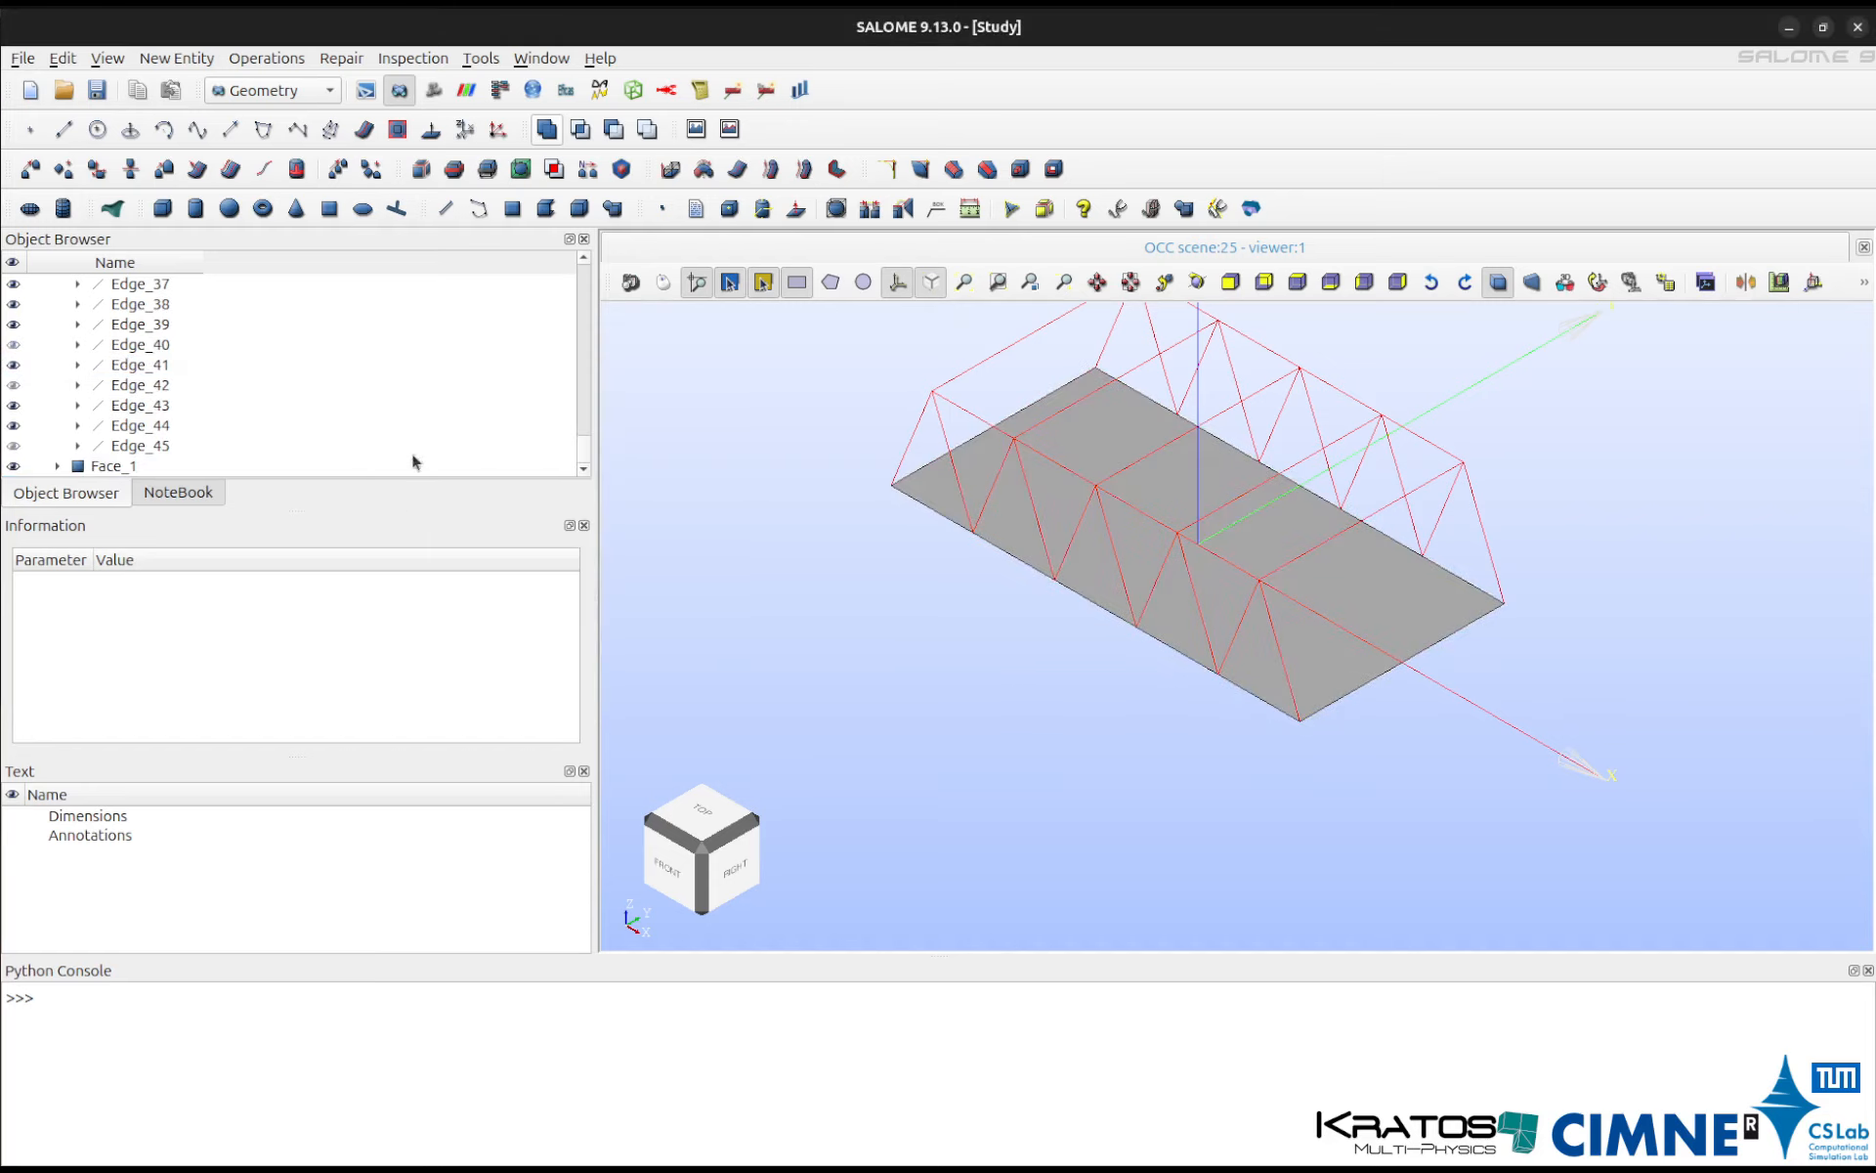
Build a compound from the bottom face Face_1 and all remaining visible truss edges.
{"action": "scroll", "coordinate": [800, 455], "scroll_direction": "down", "scroll_amount": 3}
{"action": "middle_click_drag", "start_coordinate": [804, 440], "coordinate": [783, 511], "text": "ctrl"}
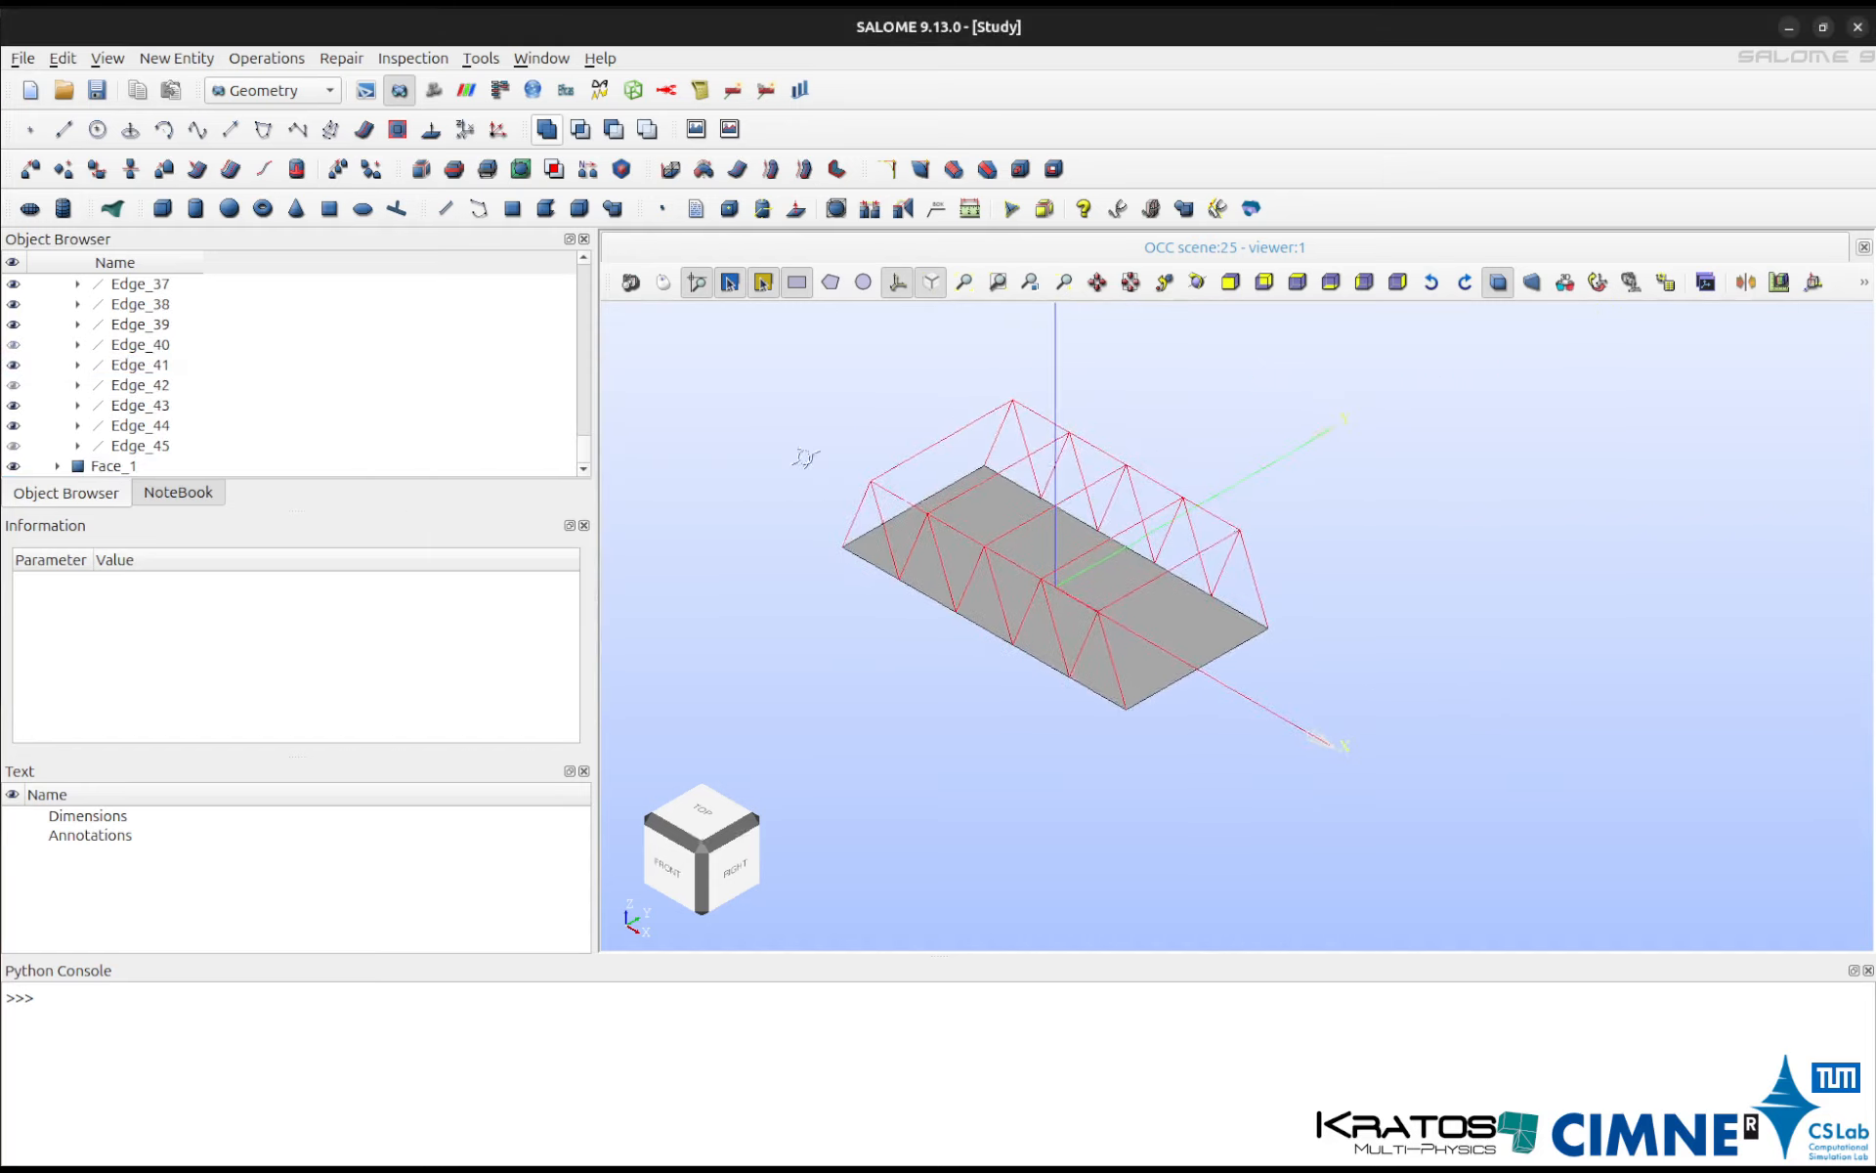
{"action": "right_click_drag", "start_coordinate": [802, 453], "coordinate": [798, 406], "text": "ctrl"}
{"action": "left_click", "coordinate": [341, 58]}
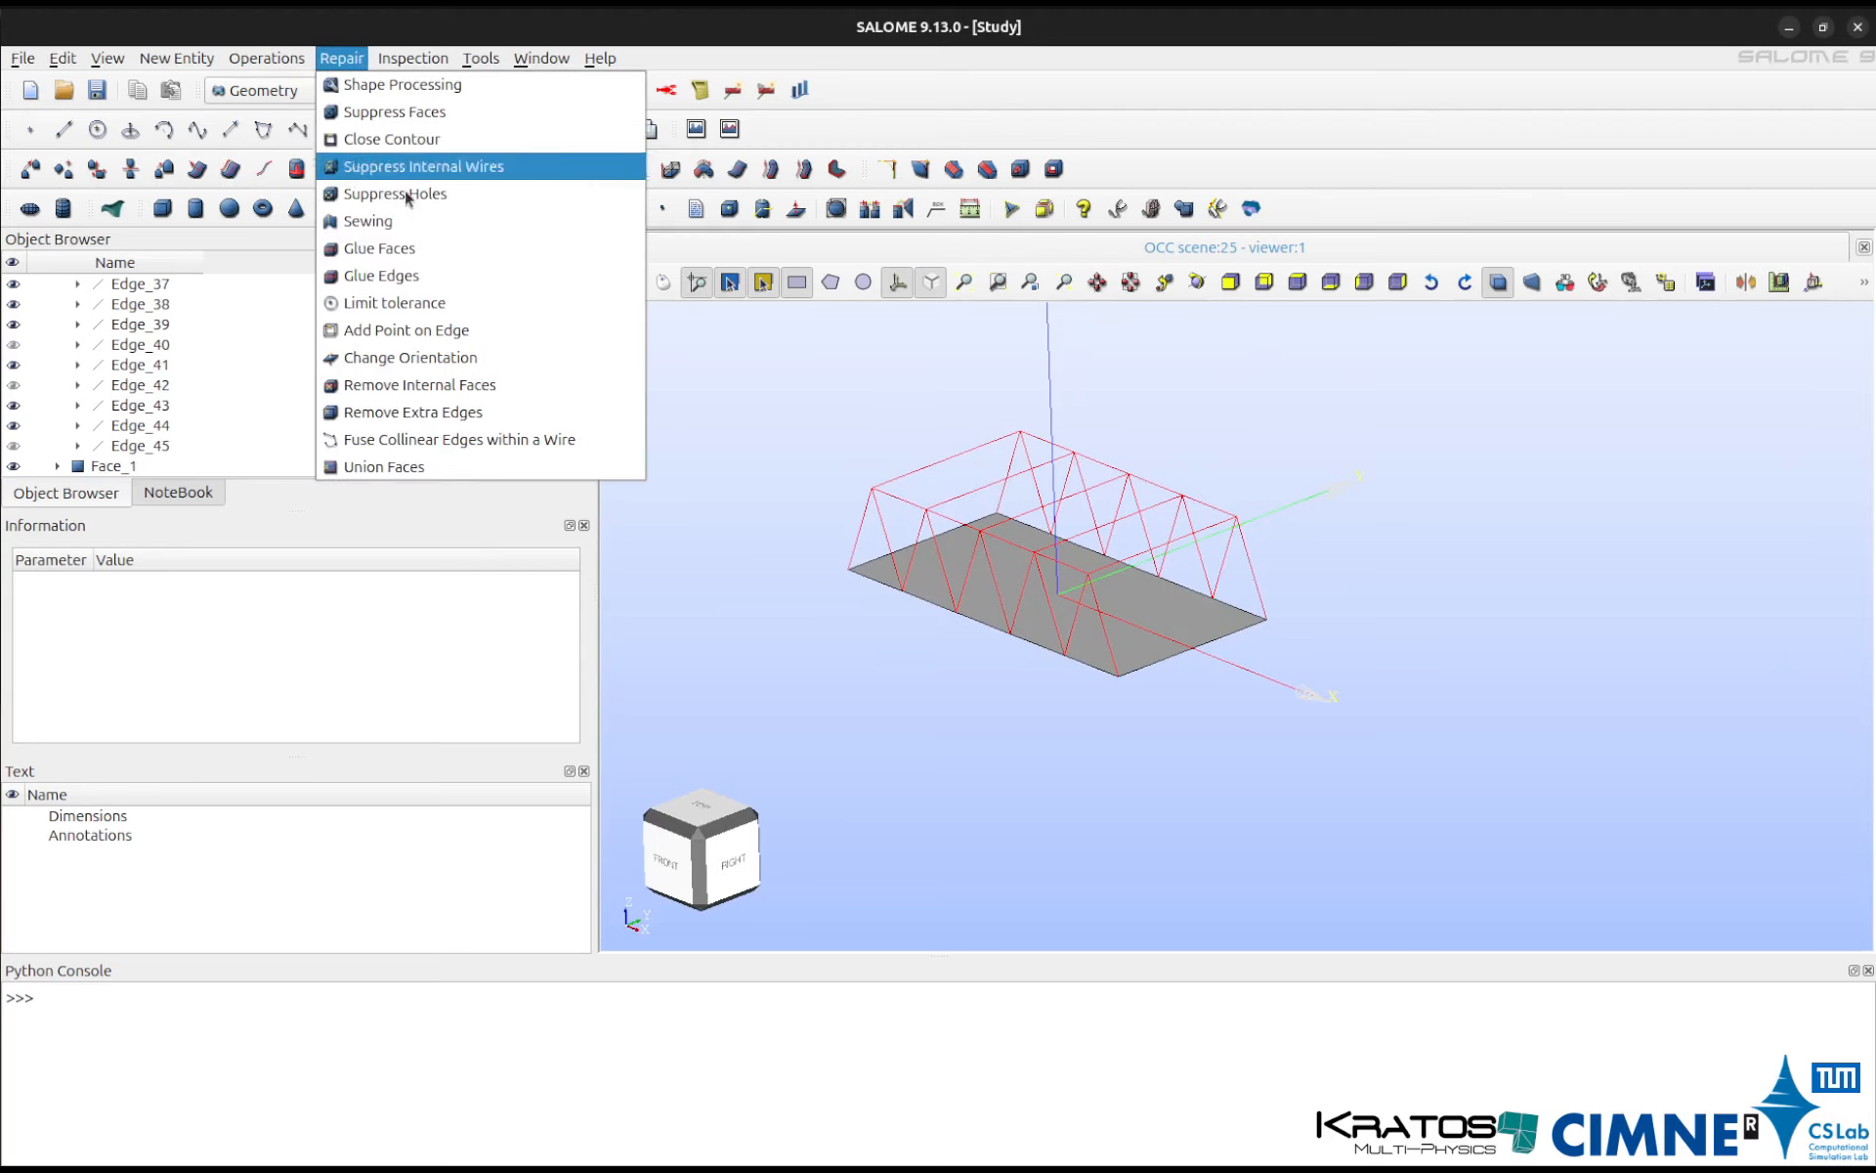
{"action": "left_click", "coordinate": [232, 384]}
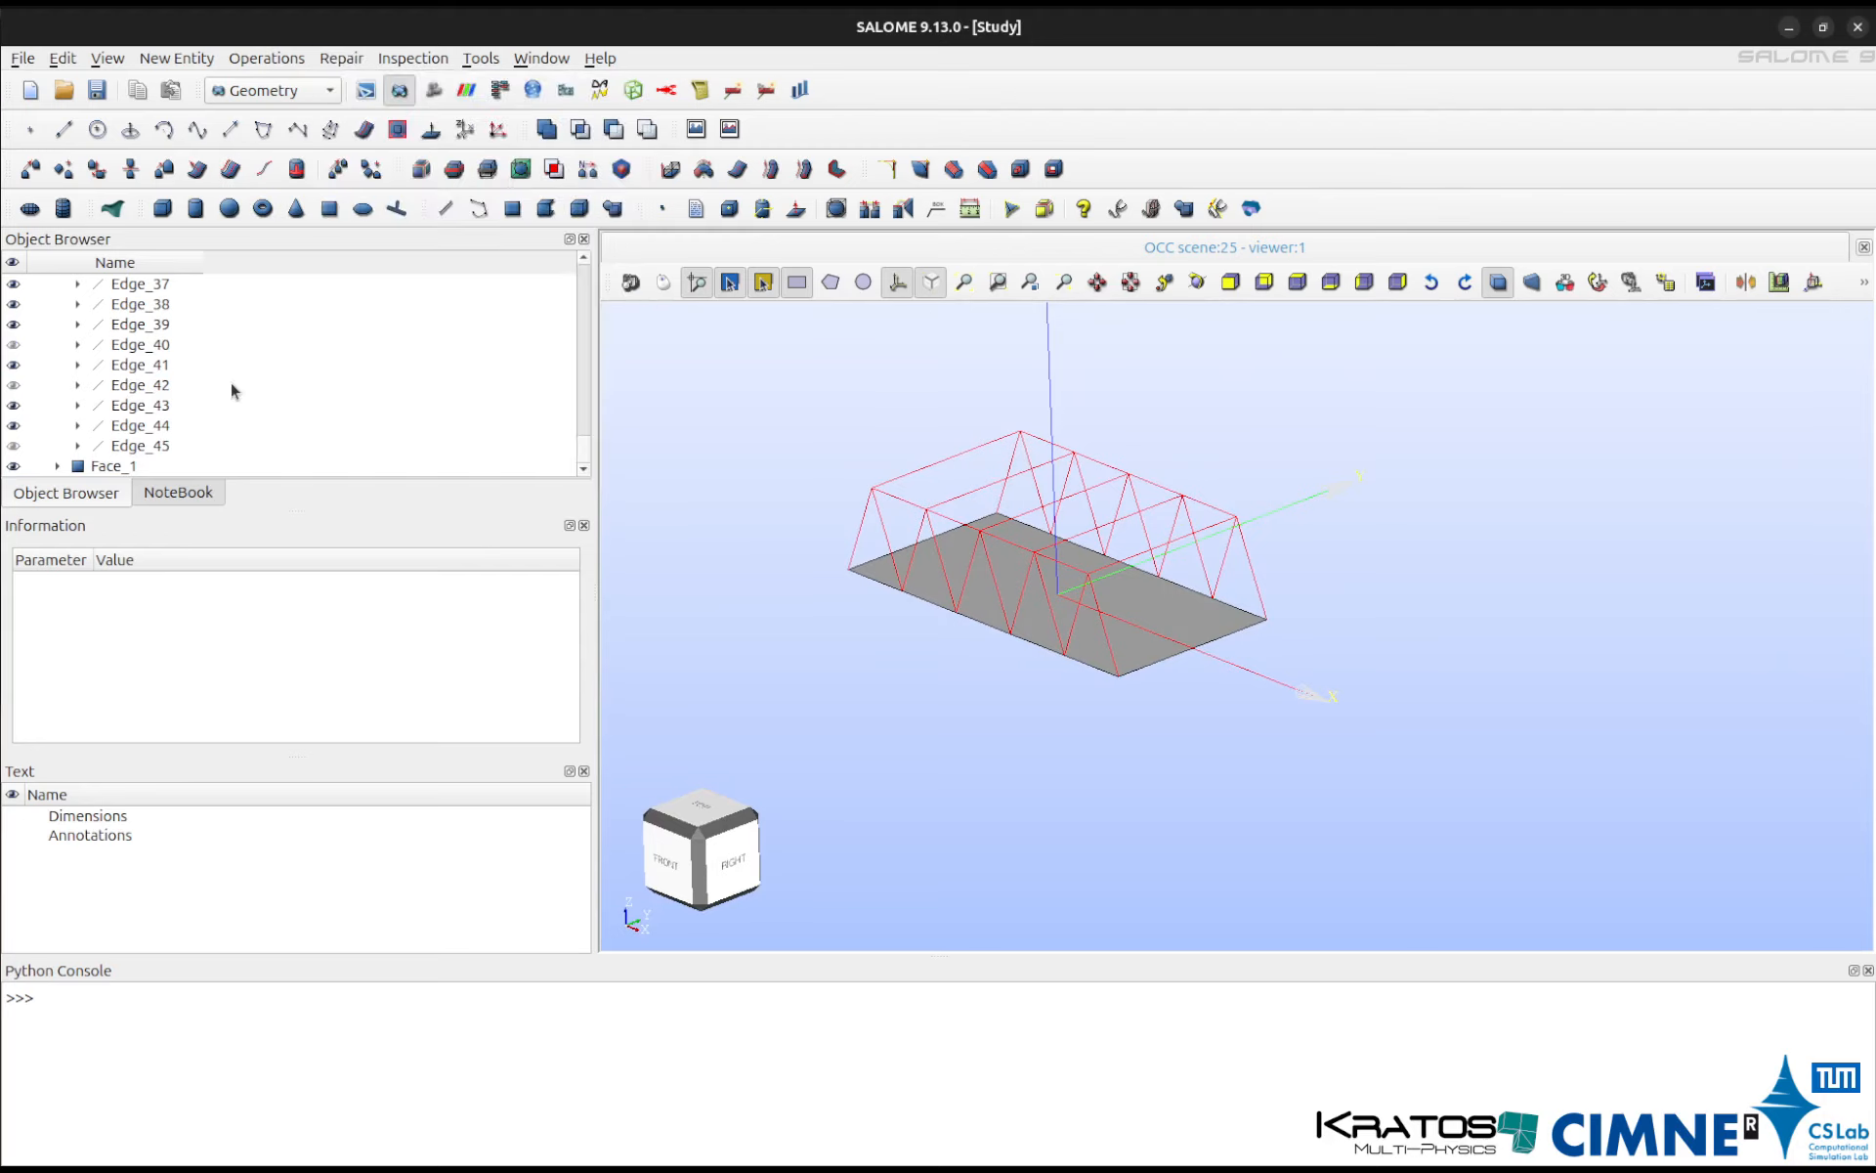
{"action": "left_click", "coordinate": [176, 57]}
{"action": "mouse_move", "coordinate": [244, 284]}
{"action": "left_click", "coordinate": [489, 420]}
{"action": "left_click_drag", "start_coordinate": [784, 335], "coordinate": [433, 335]}
{"action": "left_click_drag", "start_coordinate": [591, 349], "coordinate": [434, 333]}
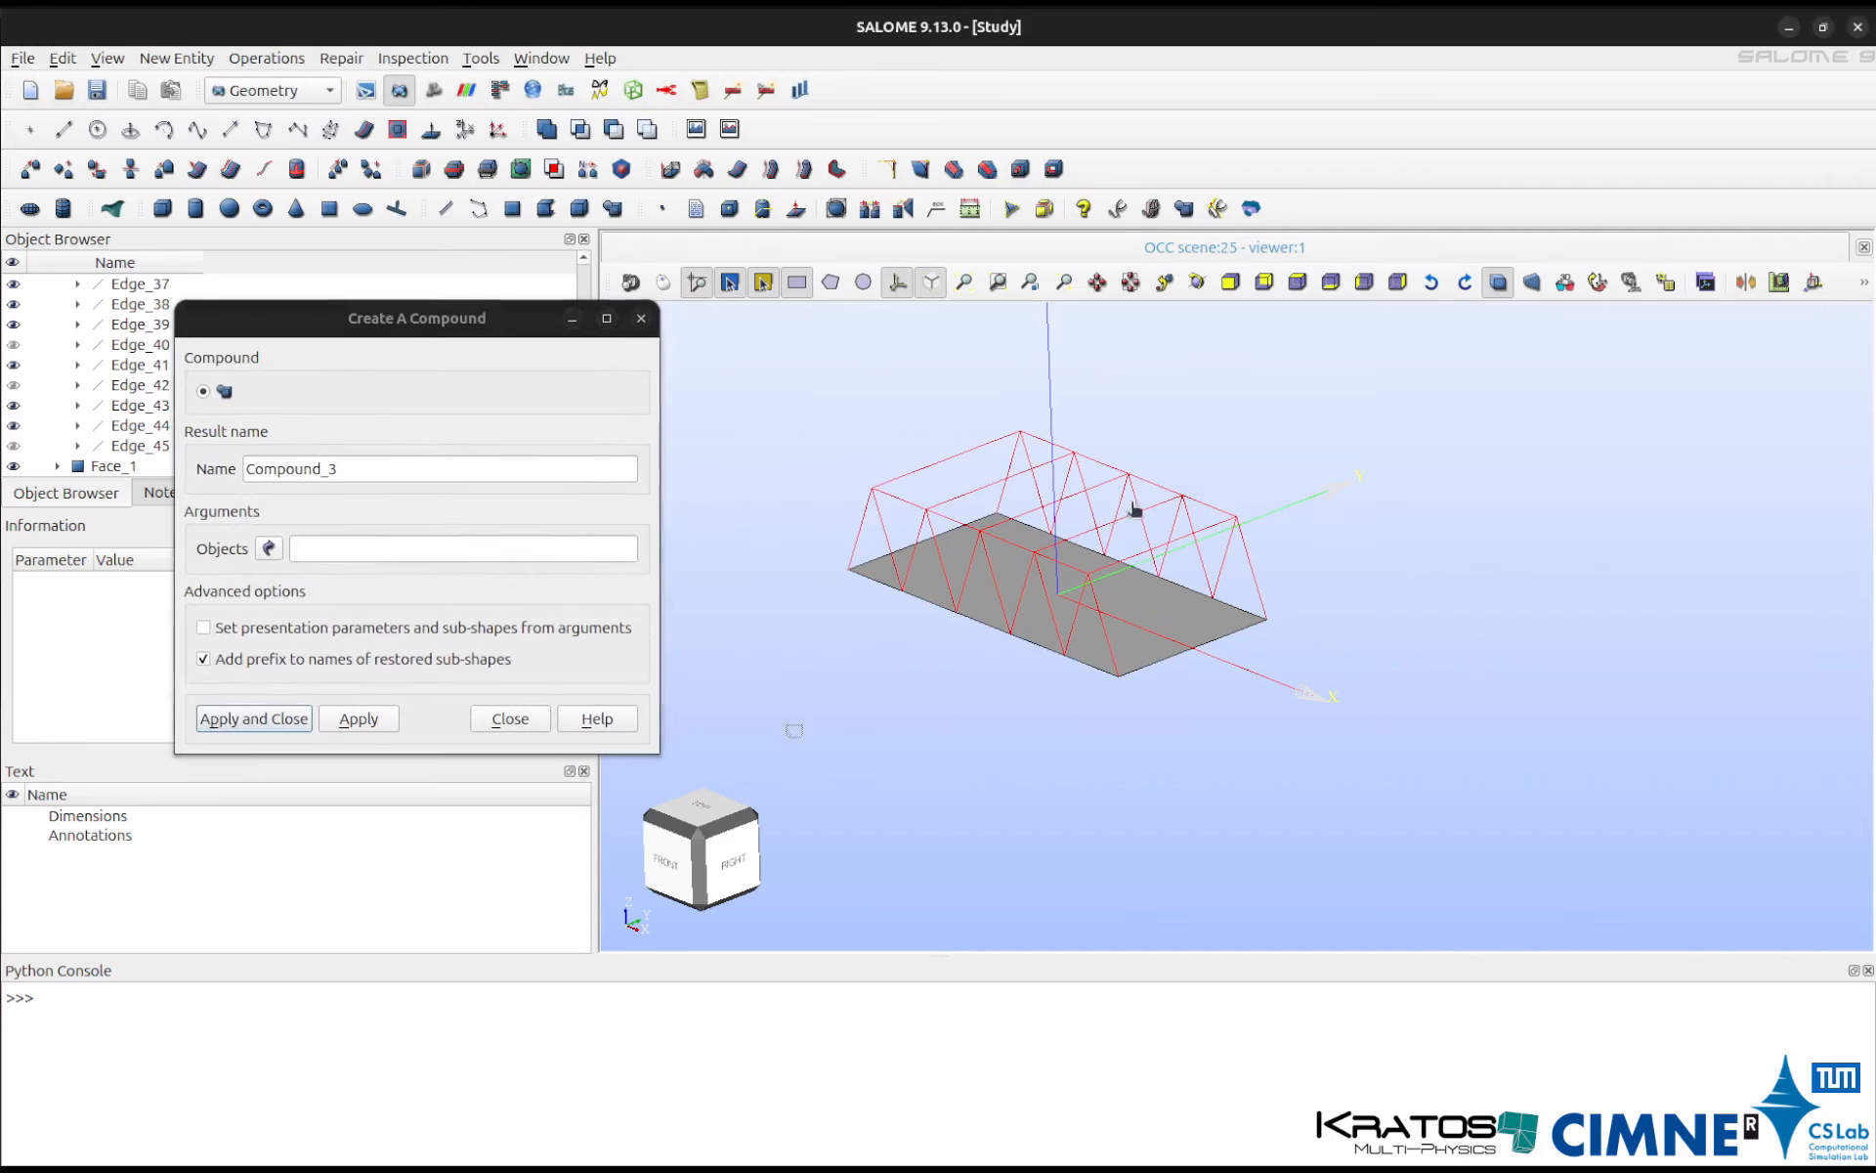
{"action": "left_click_drag", "start_coordinate": [786, 739], "coordinate": [1307, 367]}
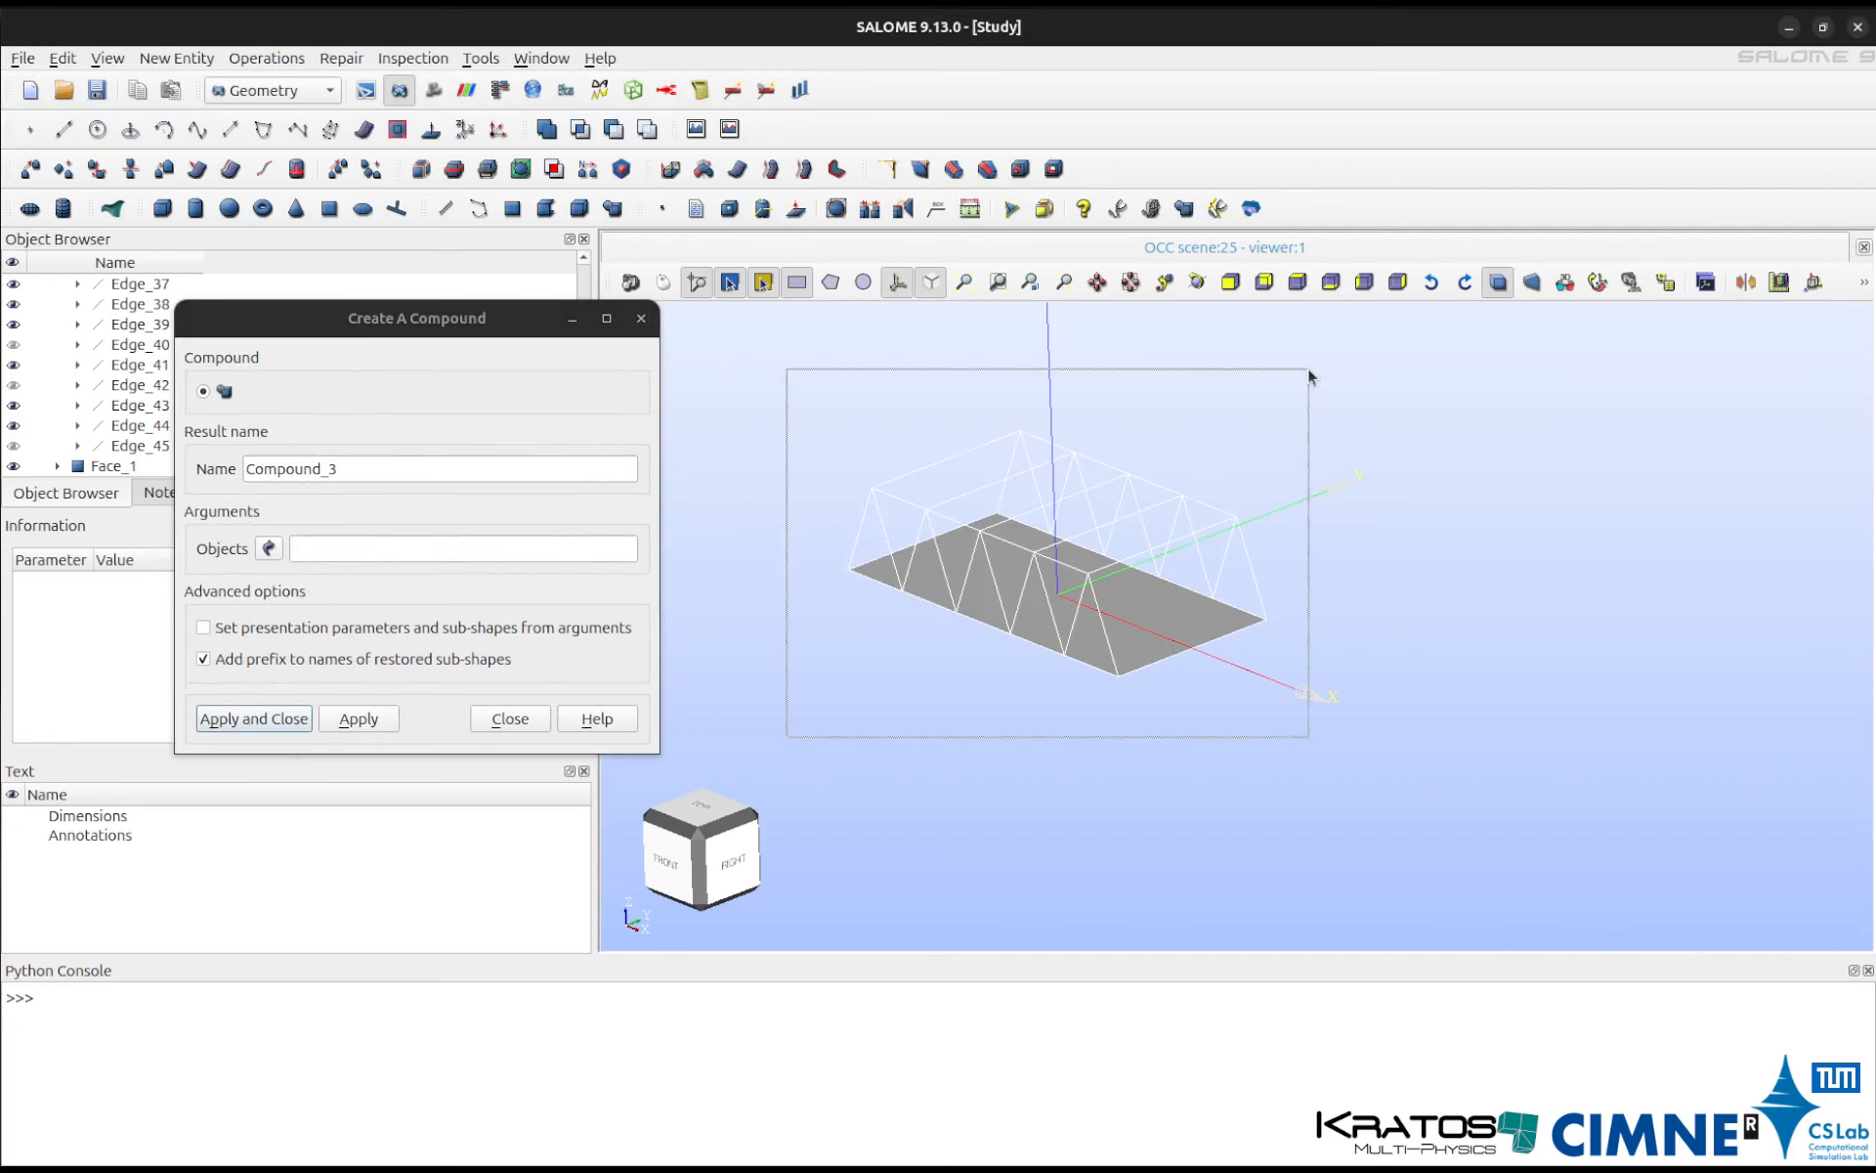
{"action": "left_click", "coordinate": [291, 716]}
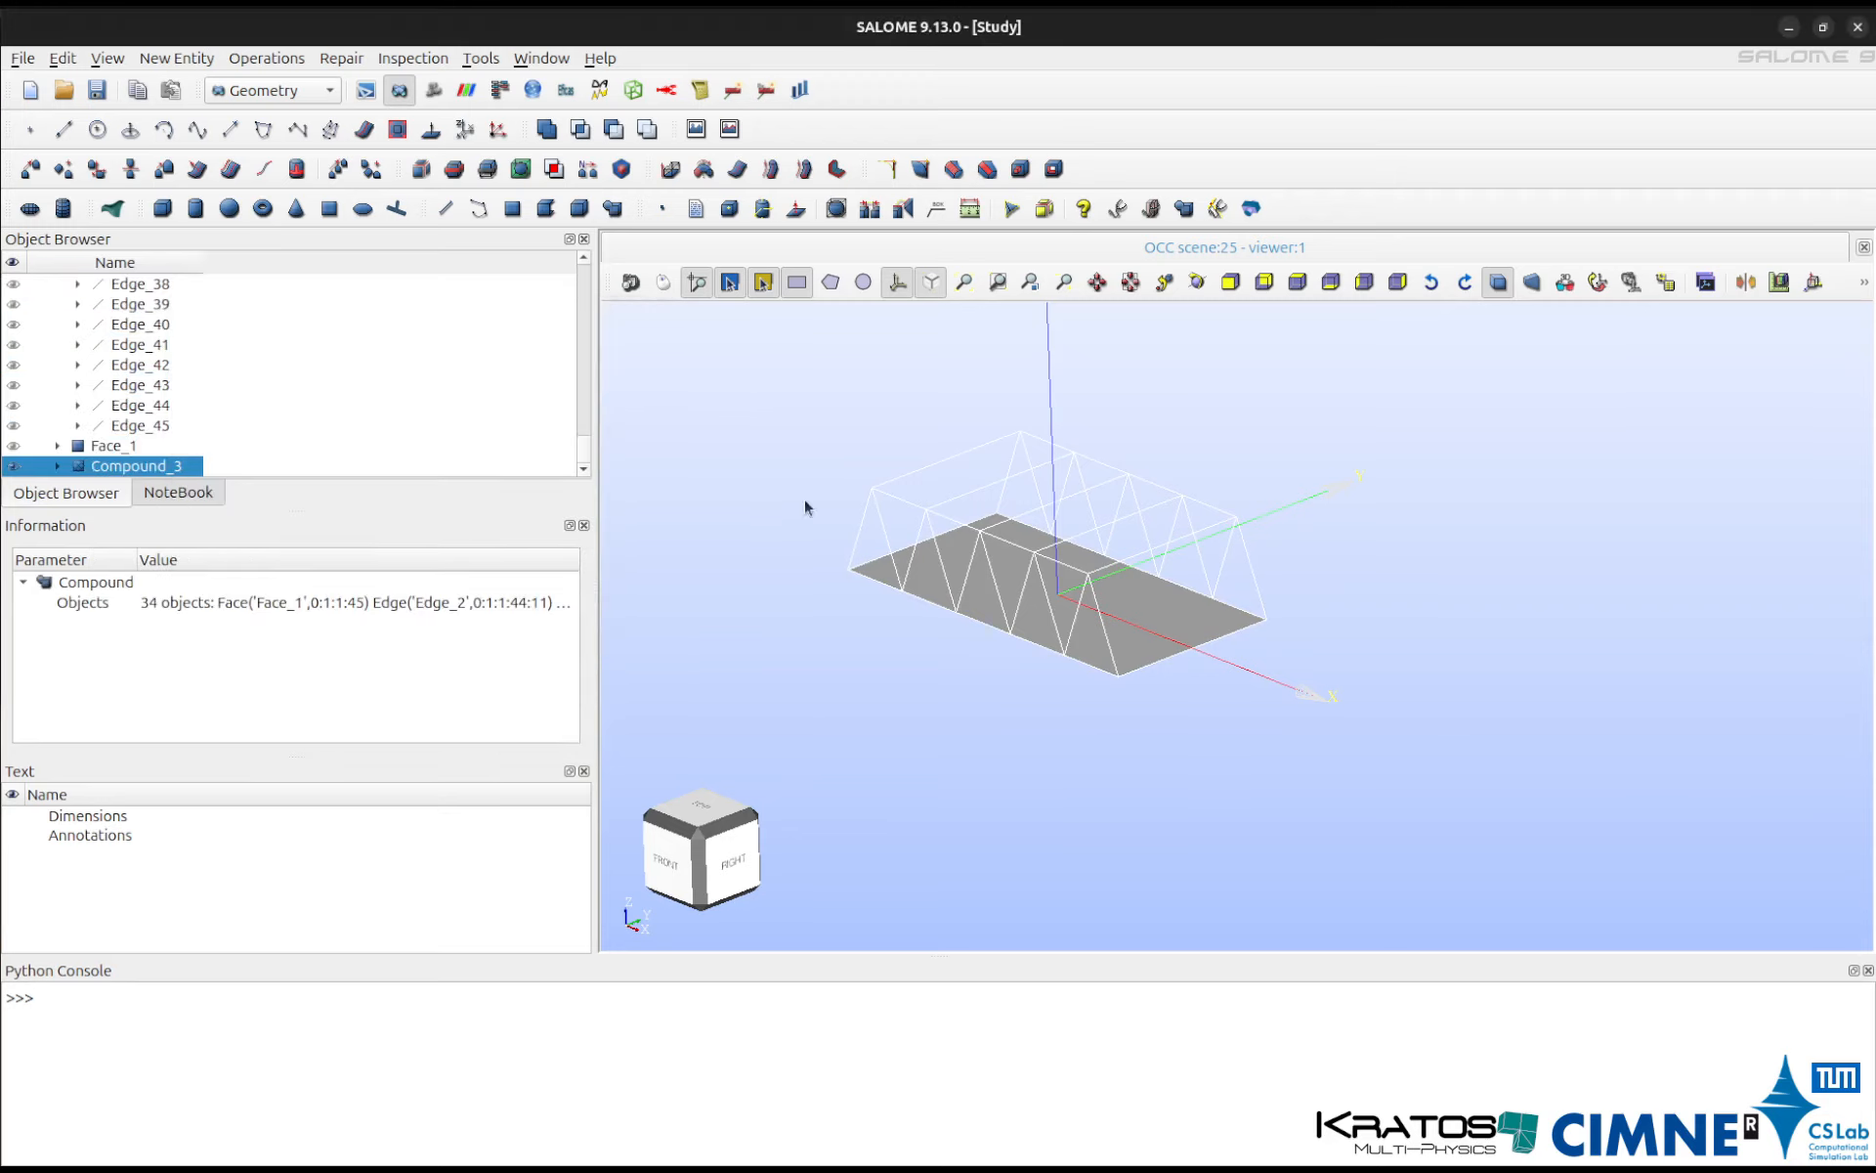
Examine the topological information of Compound_3, including its vertex and edge counts.
{"action": "left_click", "coordinate": [805, 501]}
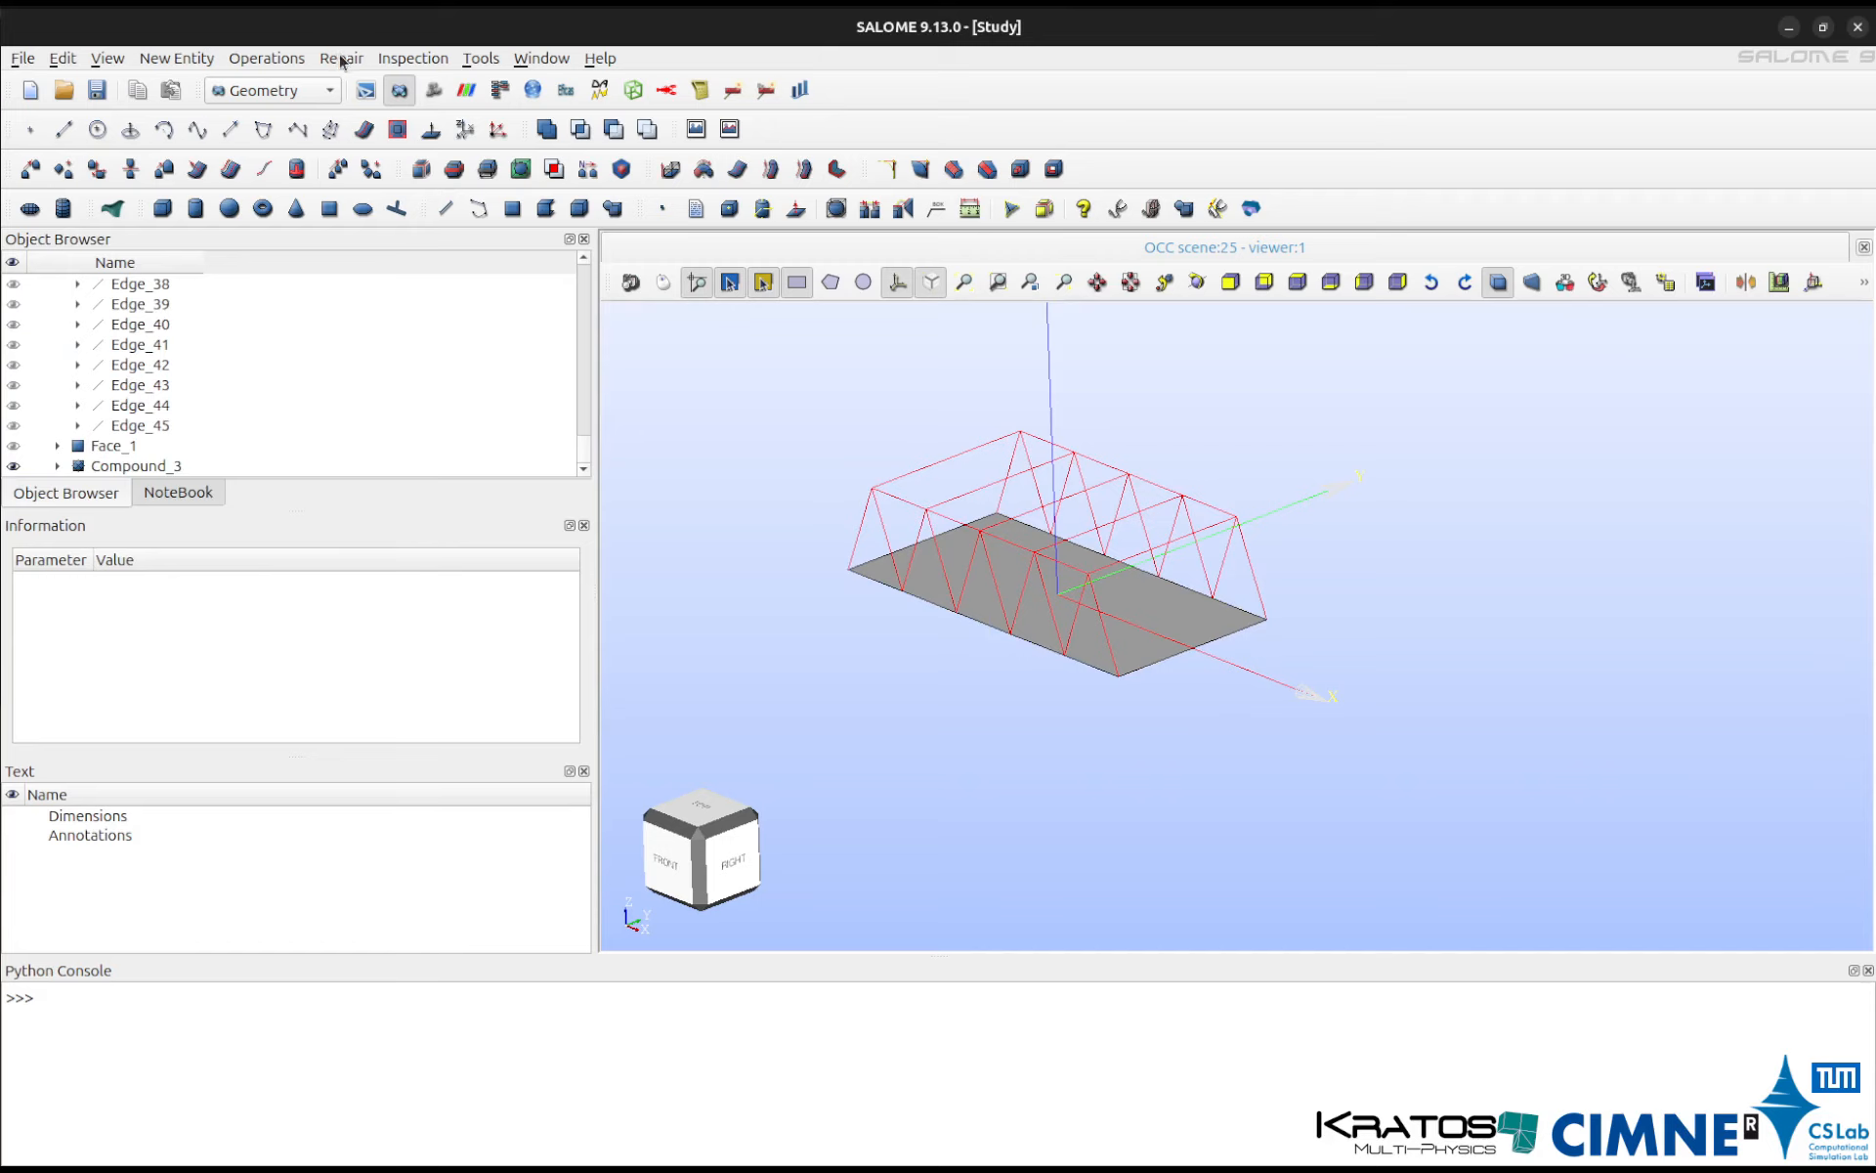
{"action": "left_click", "coordinate": [423, 59]}
{"action": "left_click", "coordinate": [425, 369]}
{"action": "left_click", "coordinate": [155, 468]}
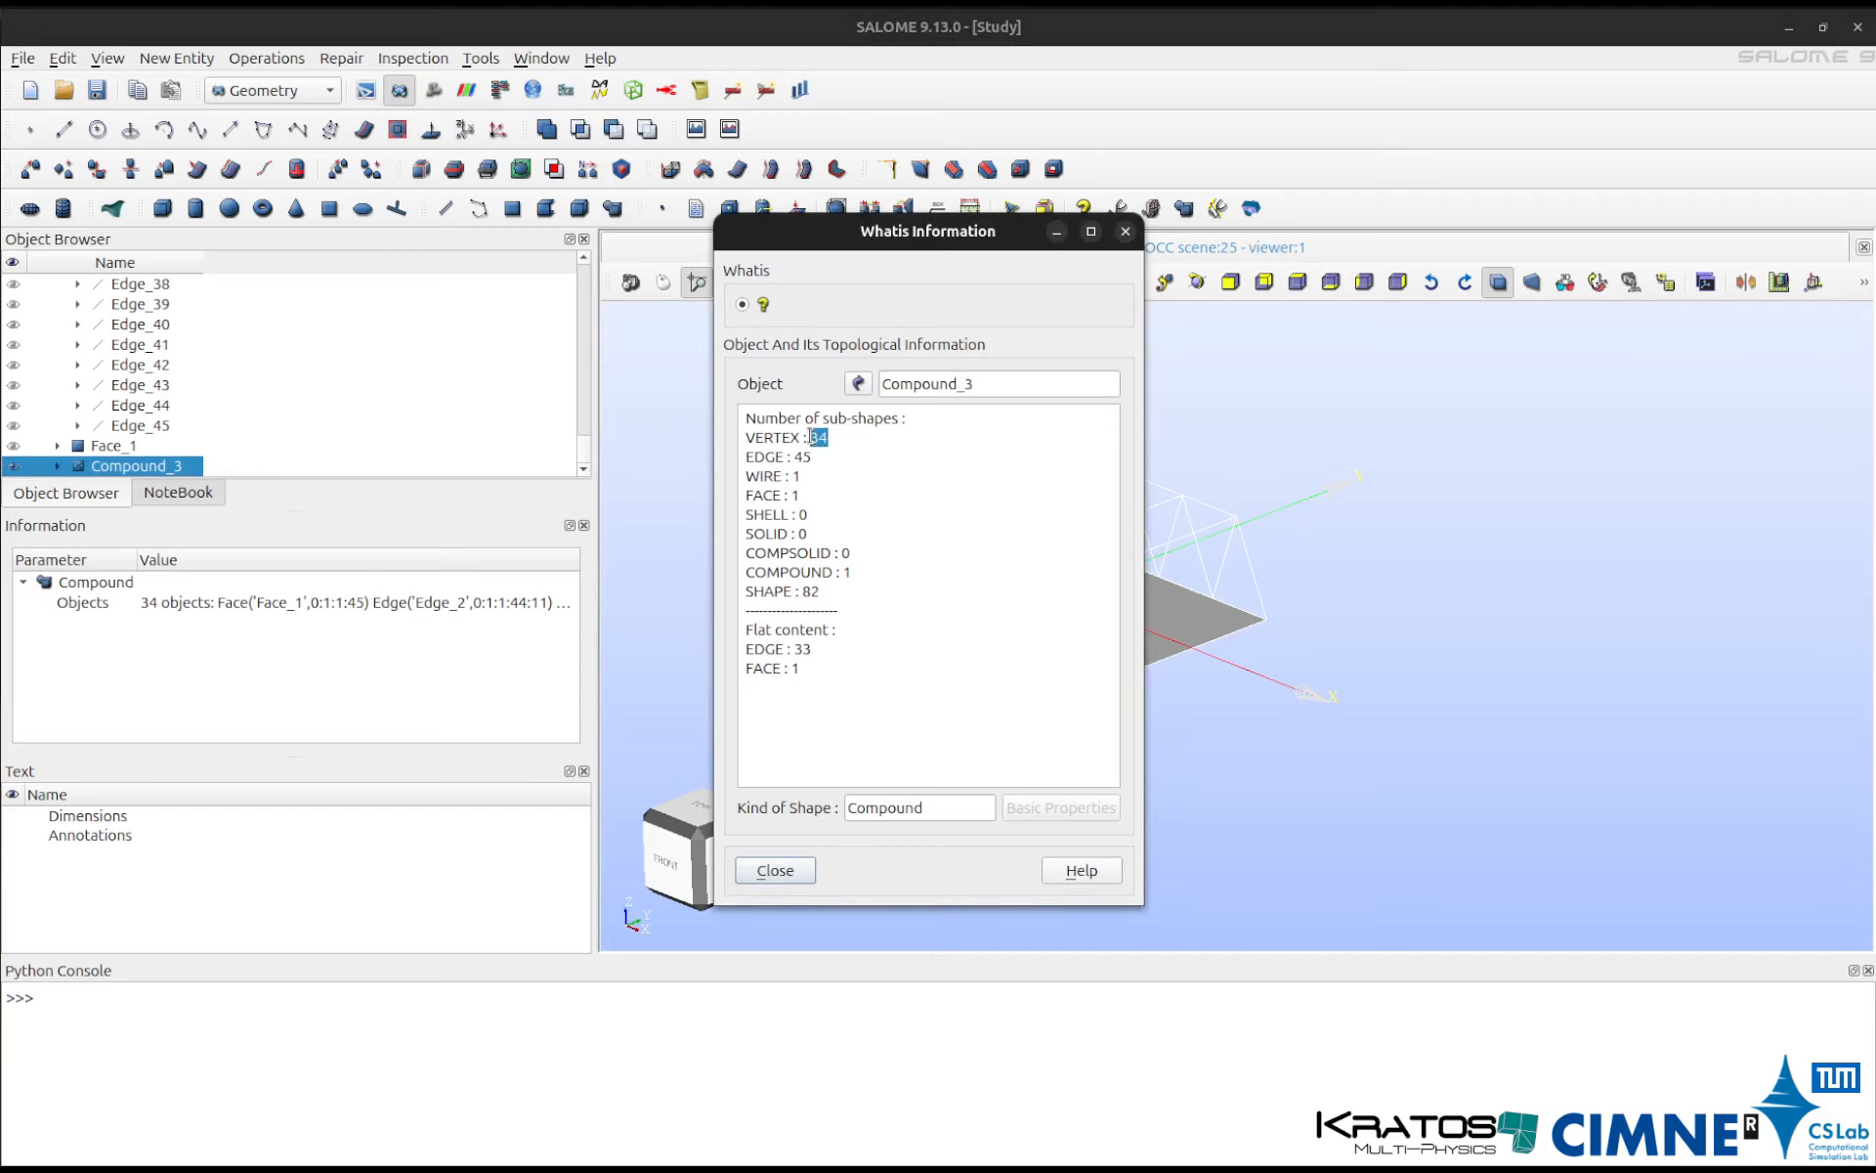
{"action": "left_click", "coordinate": [1126, 231]}
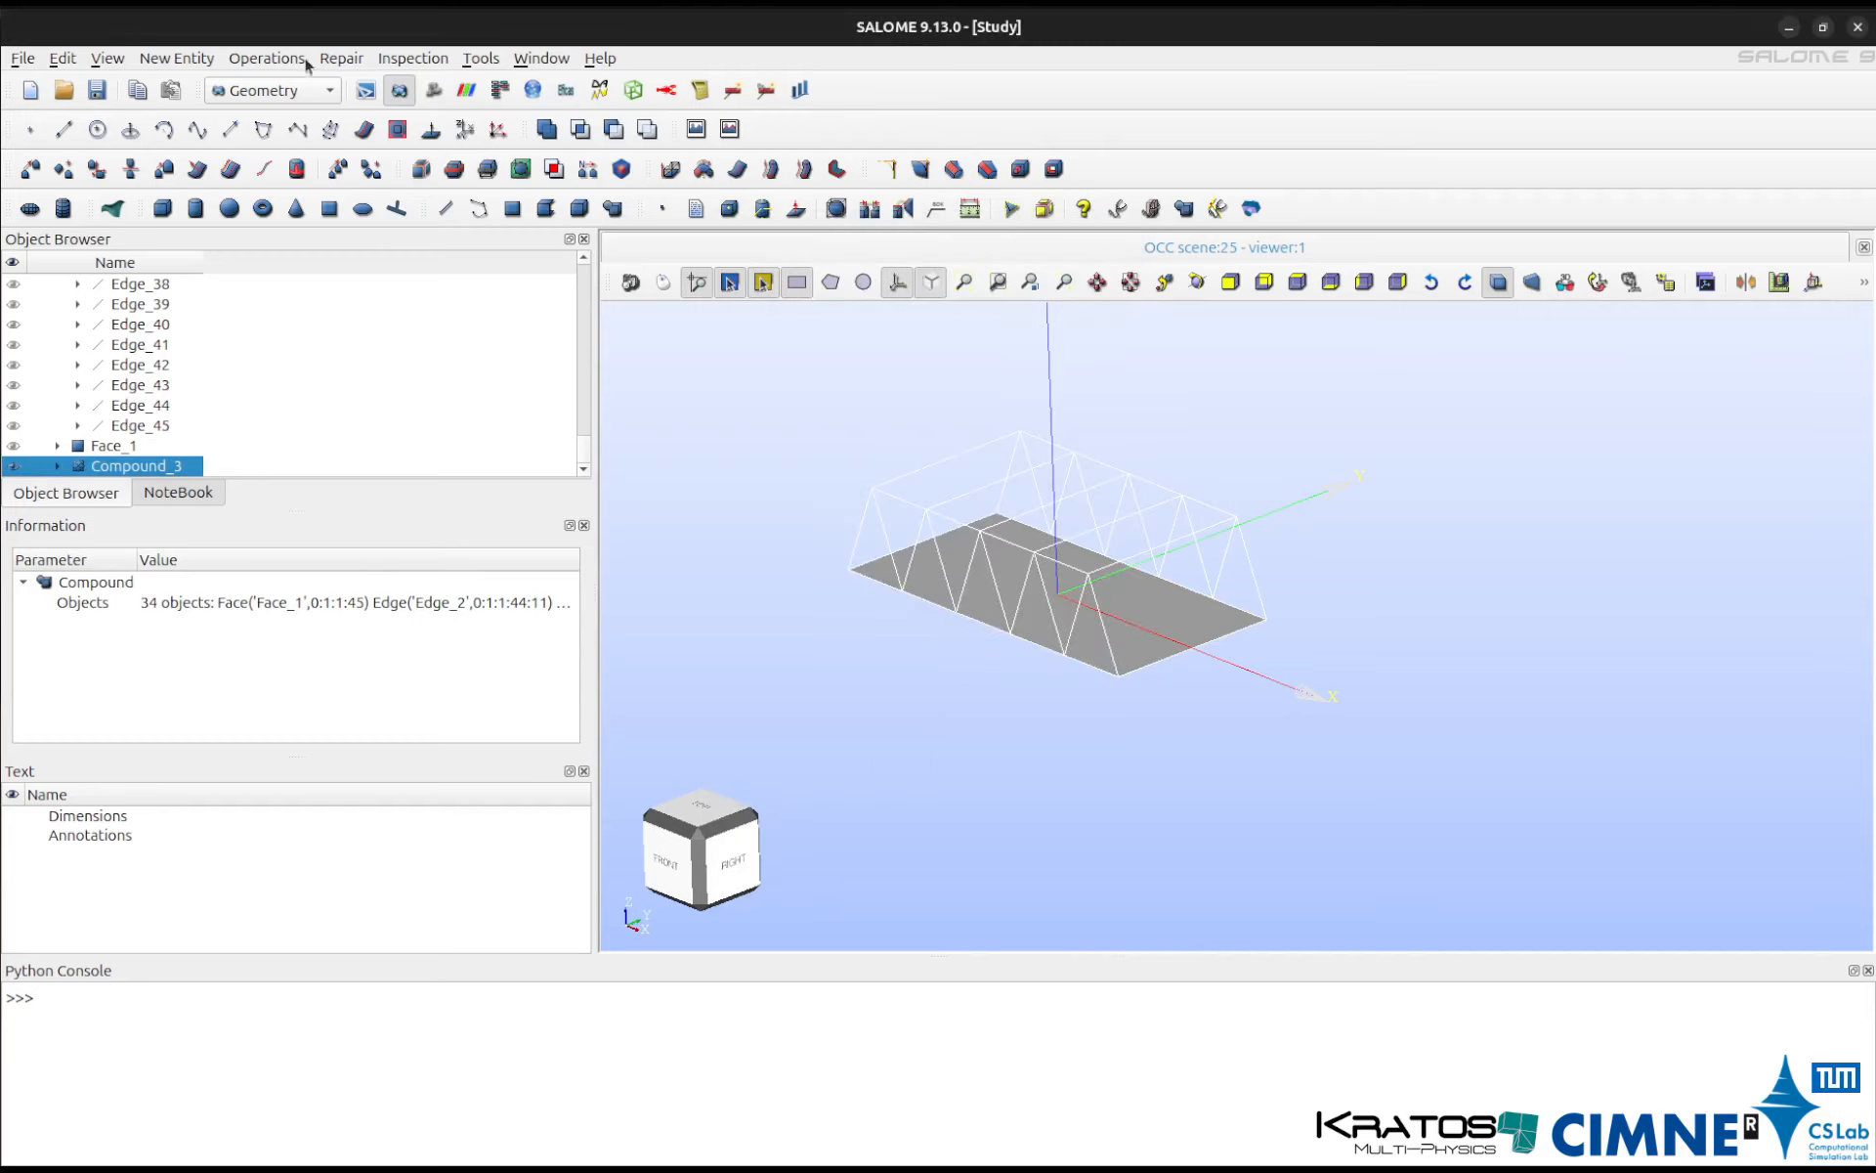
Glue the edges of Compound_3 with a tolerance of 1e-07 and hide the original compound.
{"action": "left_click", "coordinate": [341, 59]}
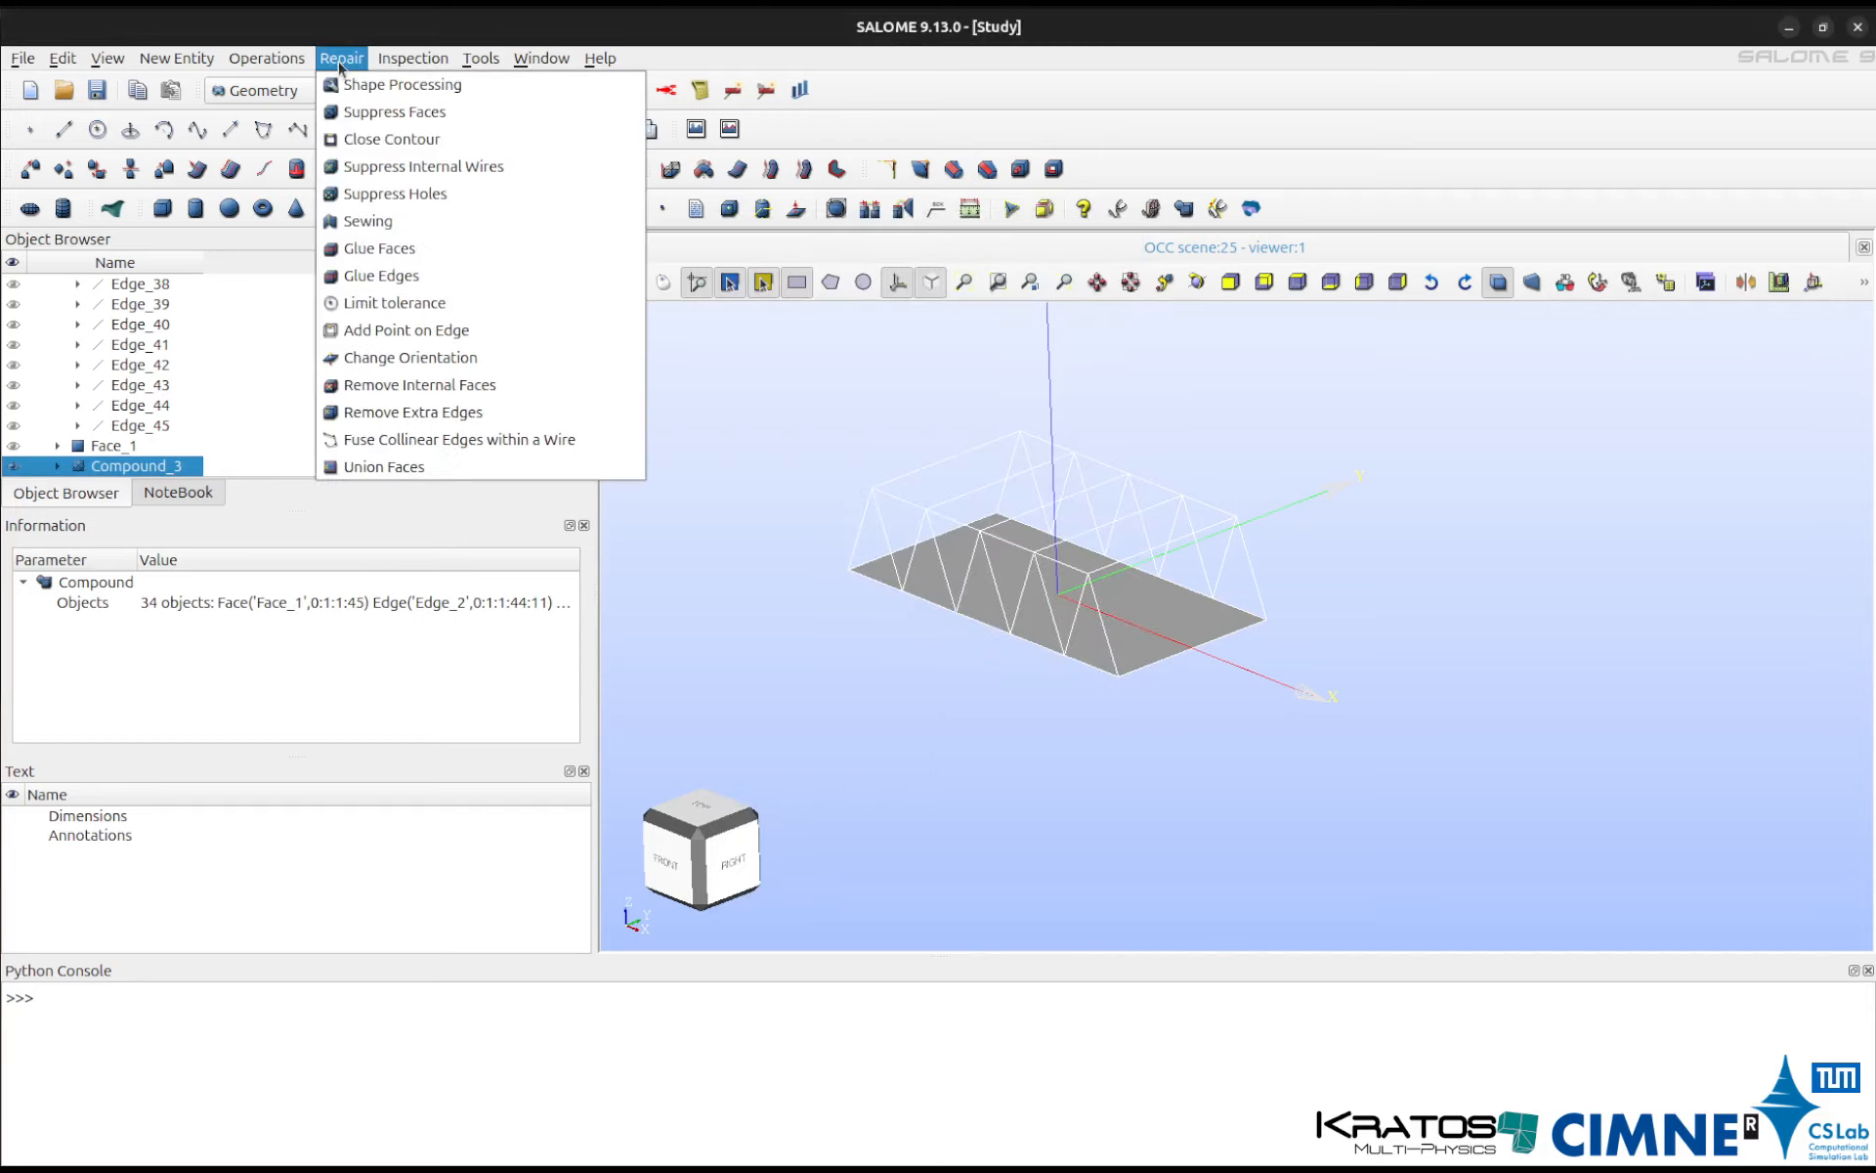
{"action": "left_click", "coordinate": [445, 274]}
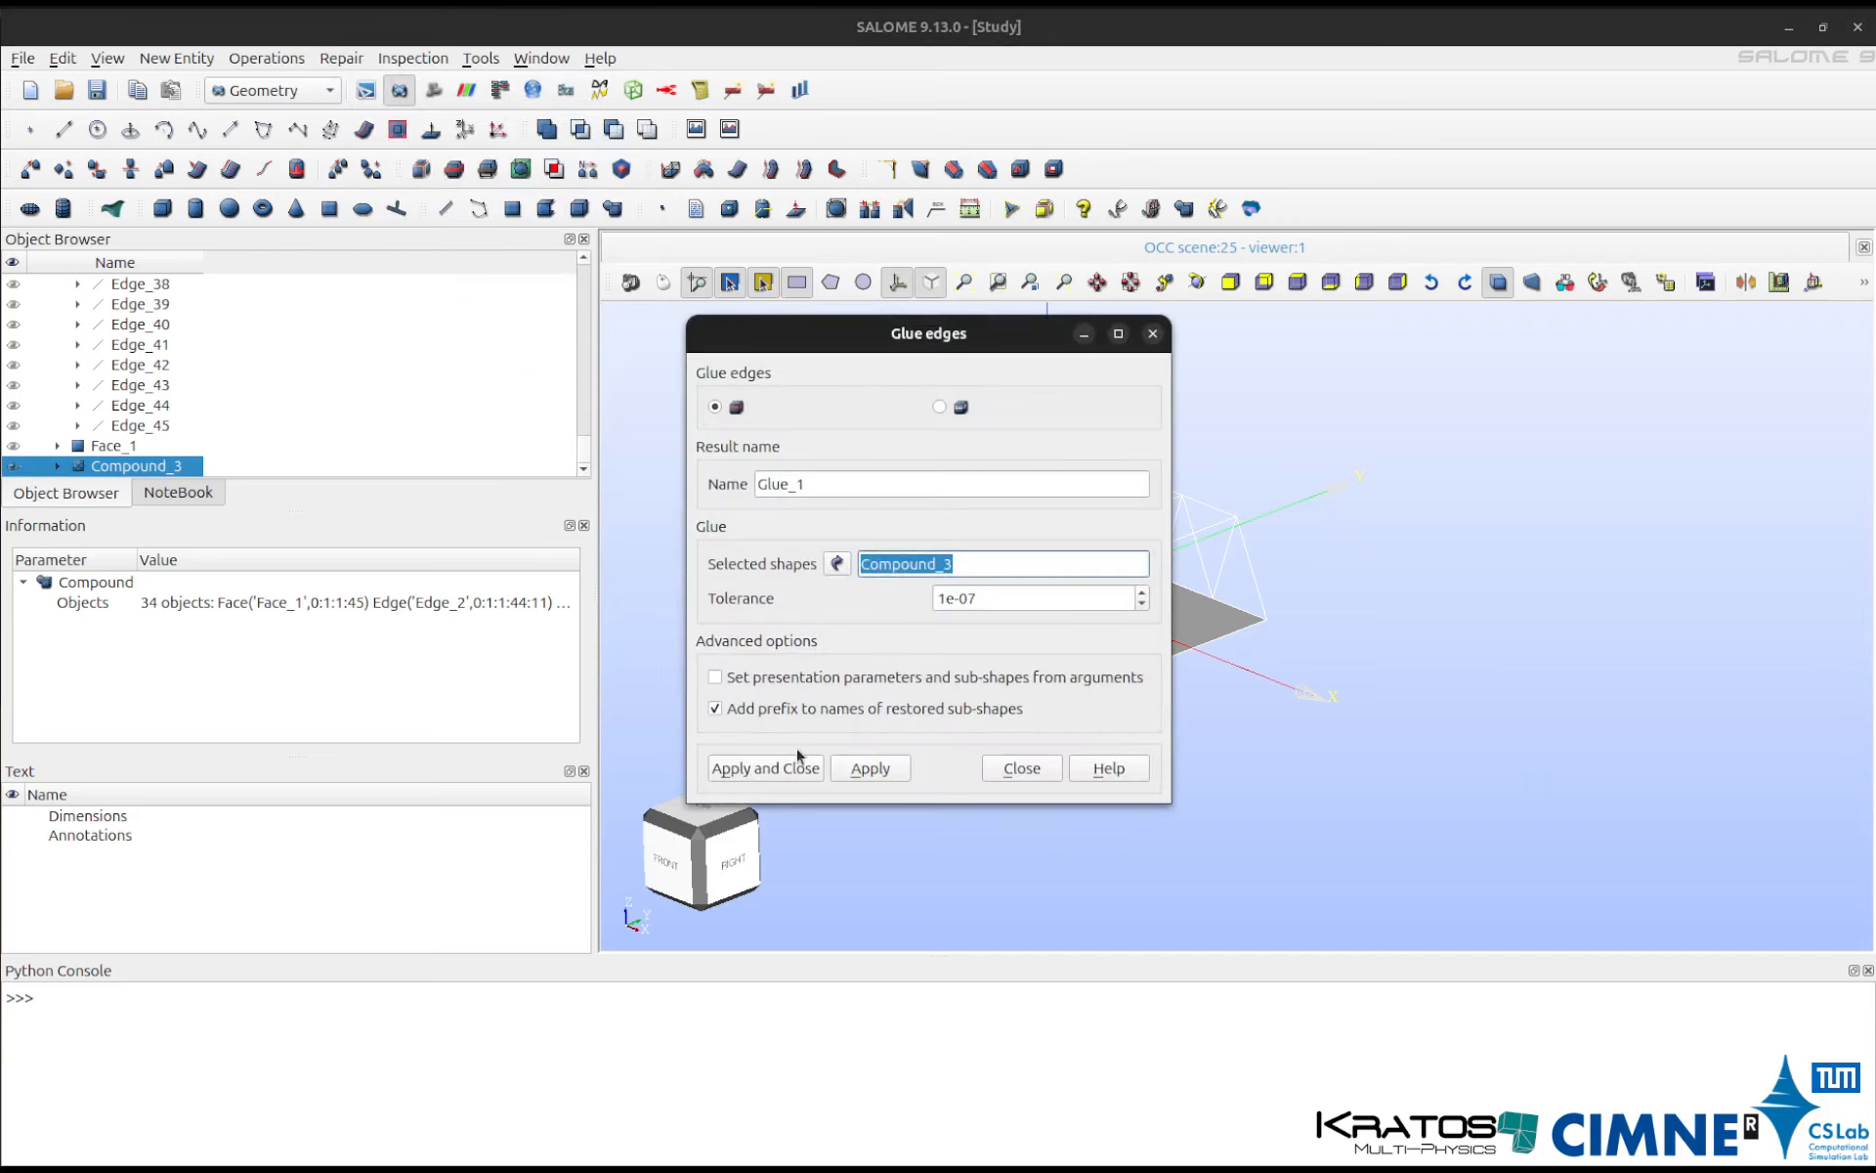
{"action": "left_click", "coordinate": [795, 769]}
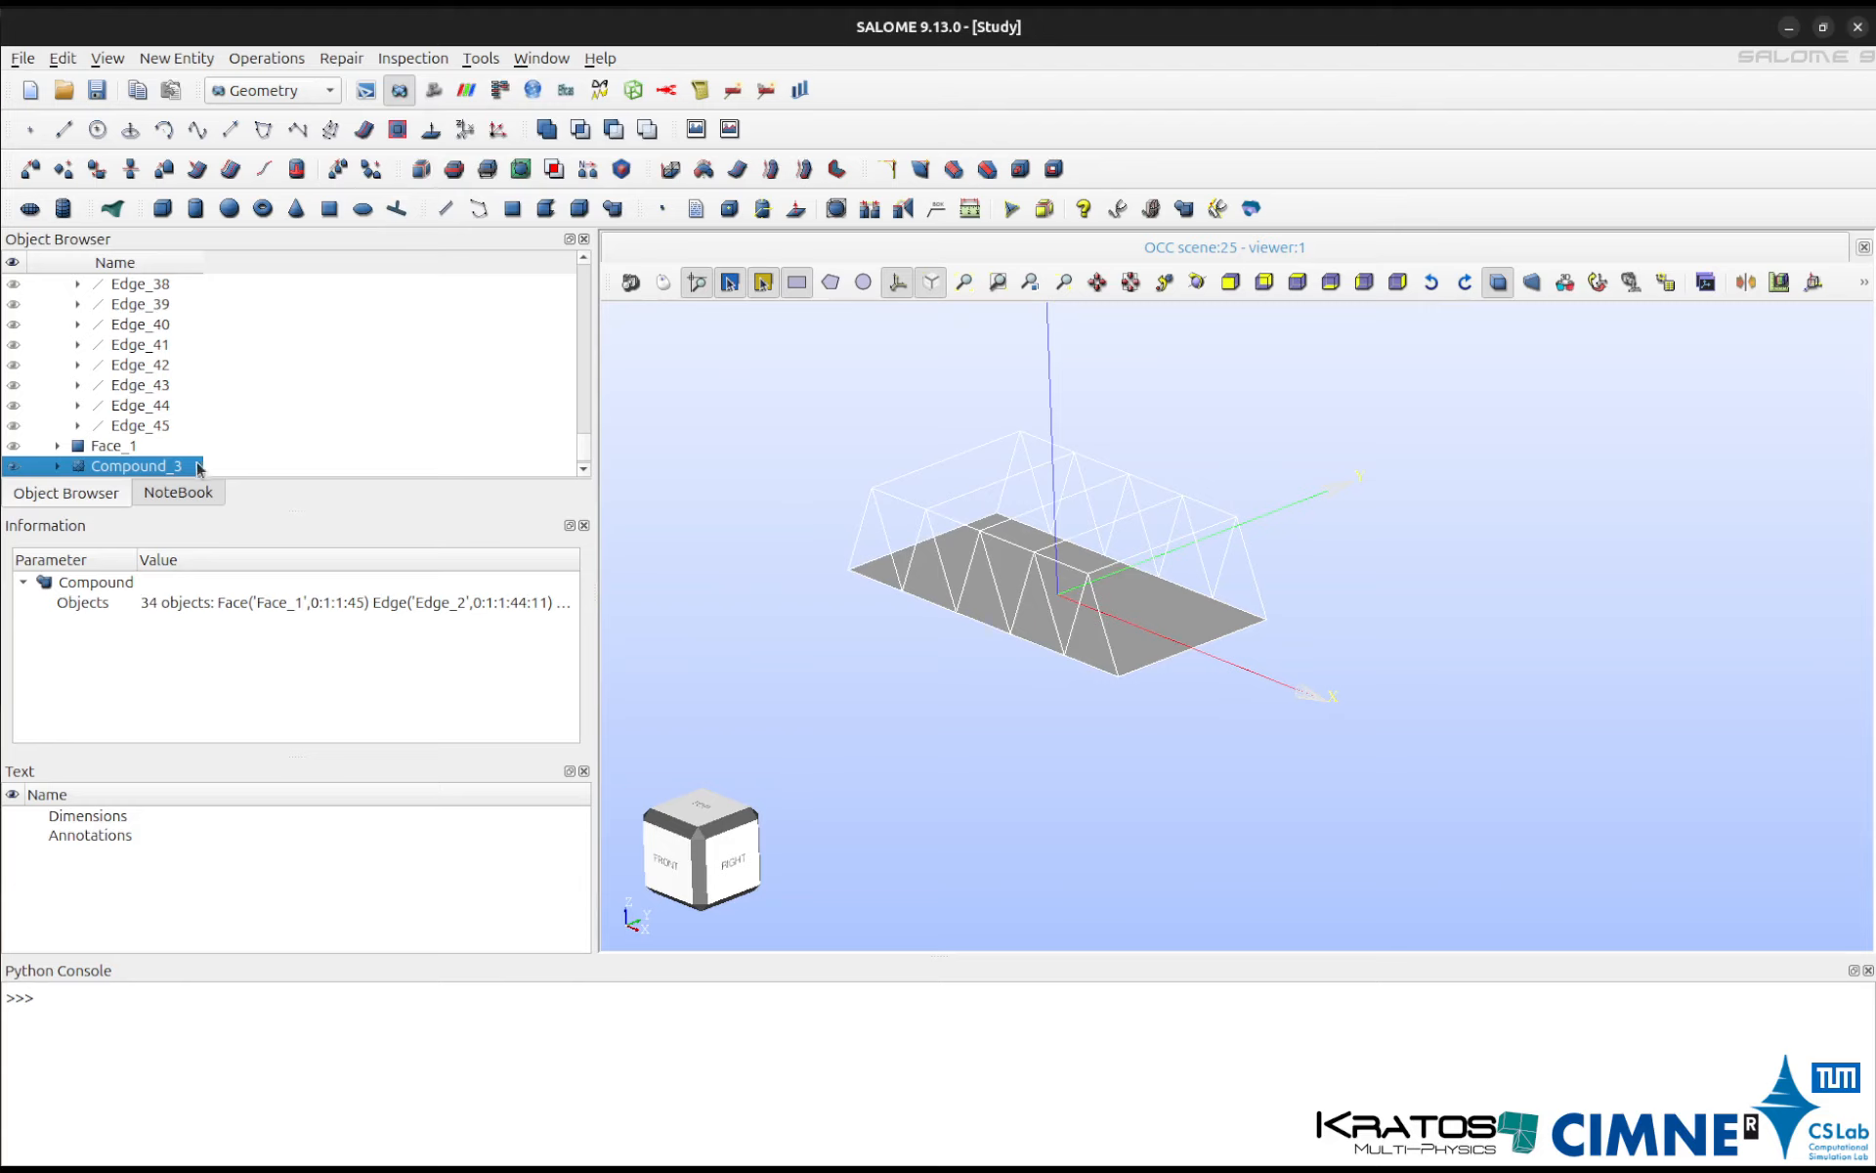
{"action": "scroll", "coordinate": [190, 455], "scroll_direction": "down", "scroll_amount": 1}
{"action": "left_click", "coordinate": [127, 466]}
{"action": "left_click", "coordinate": [12, 446]}
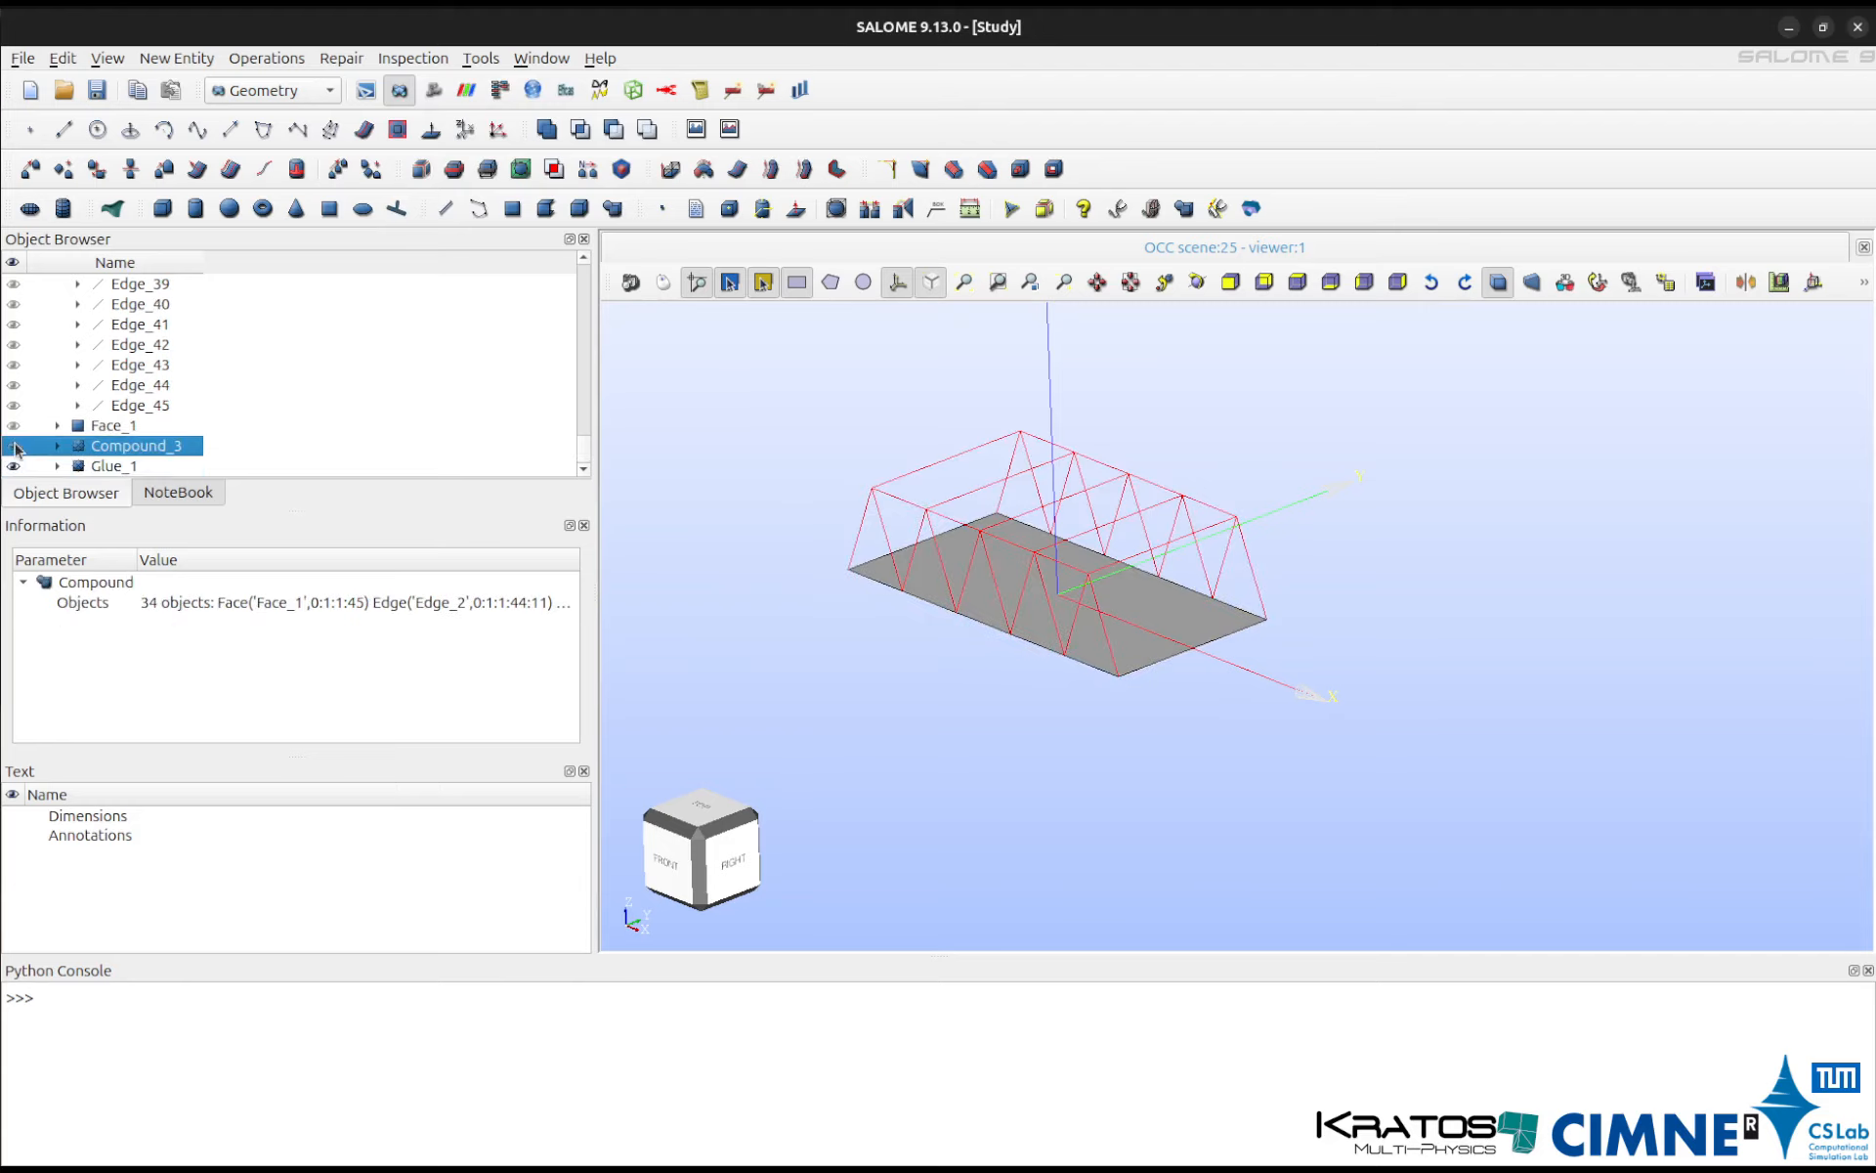
Check the sub-shape counts of the glued shape Glue_1.
{"action": "left_click", "coordinate": [141, 467]}
{"action": "left_click", "coordinate": [418, 61]}
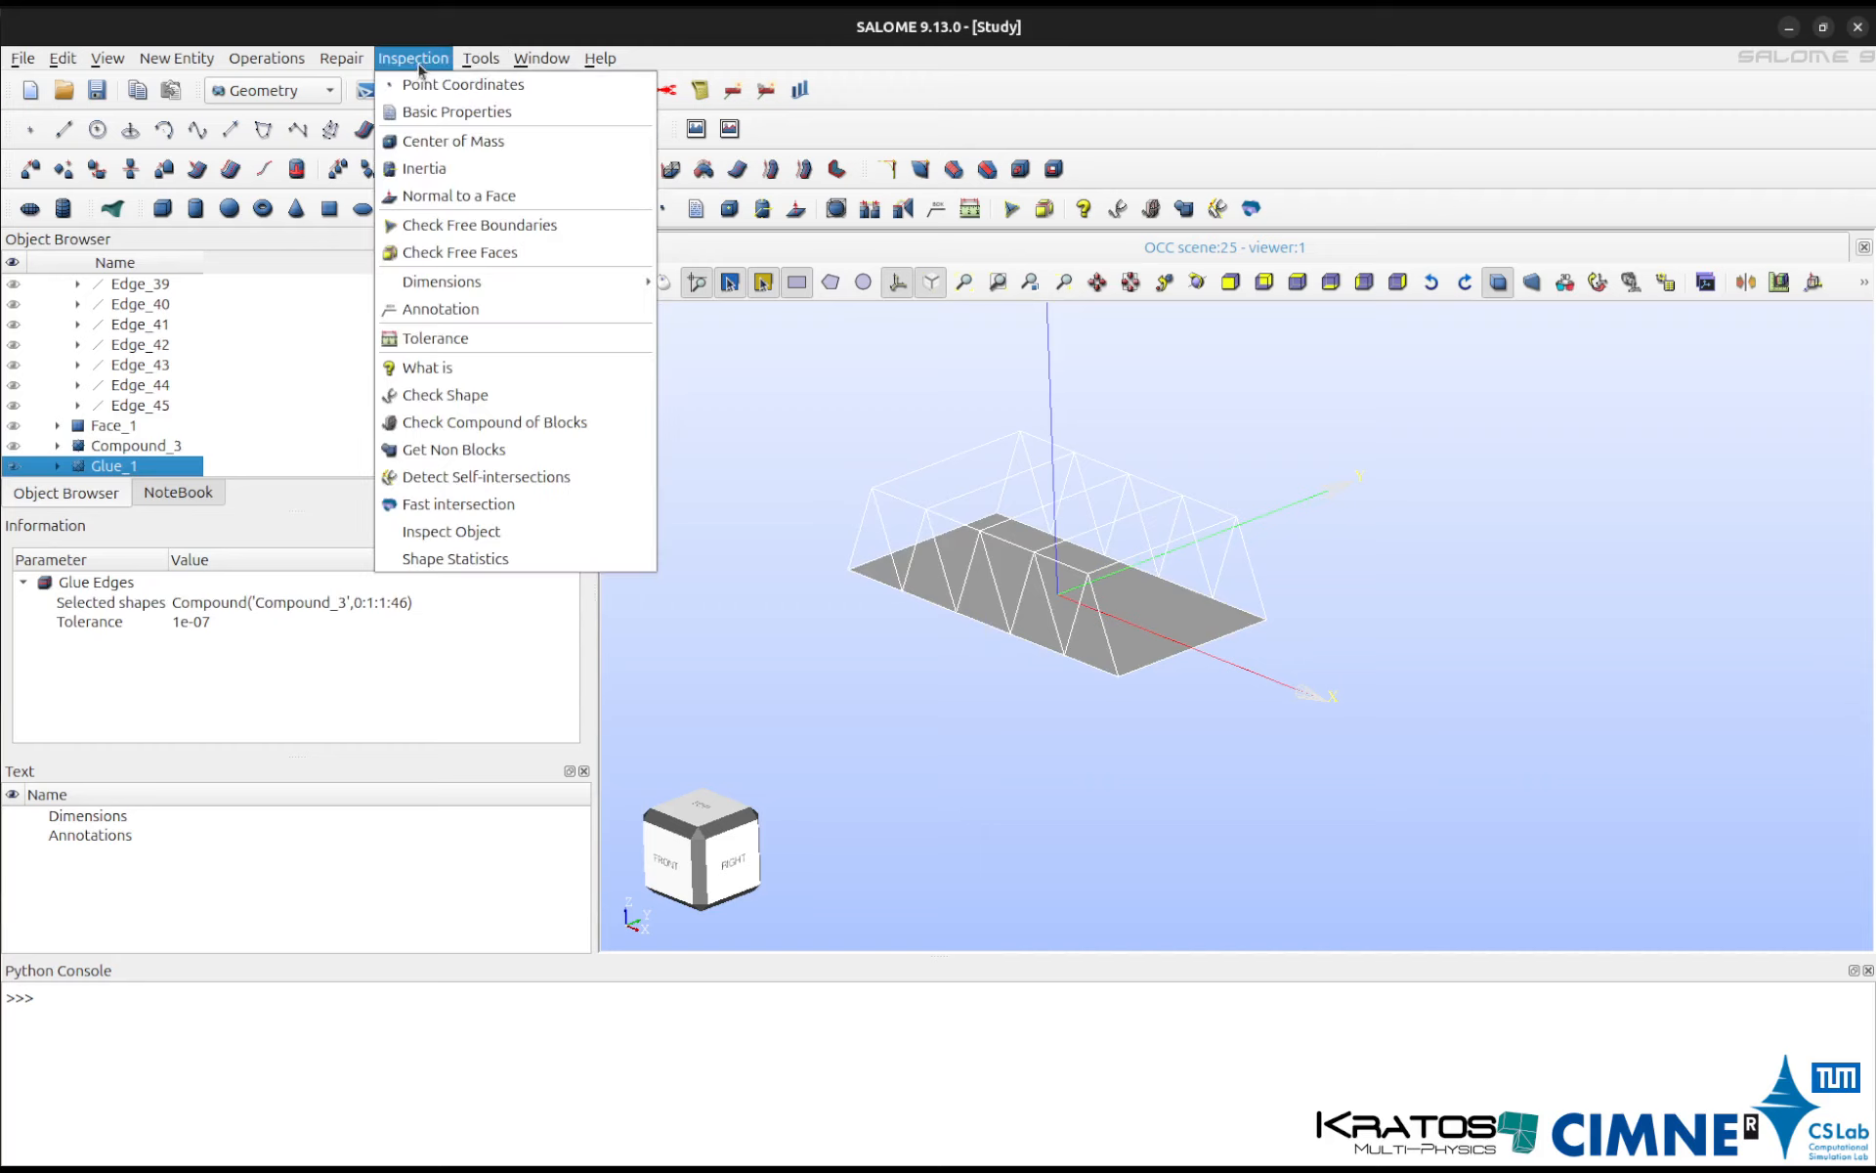
{"action": "left_click", "coordinate": [508, 369]}
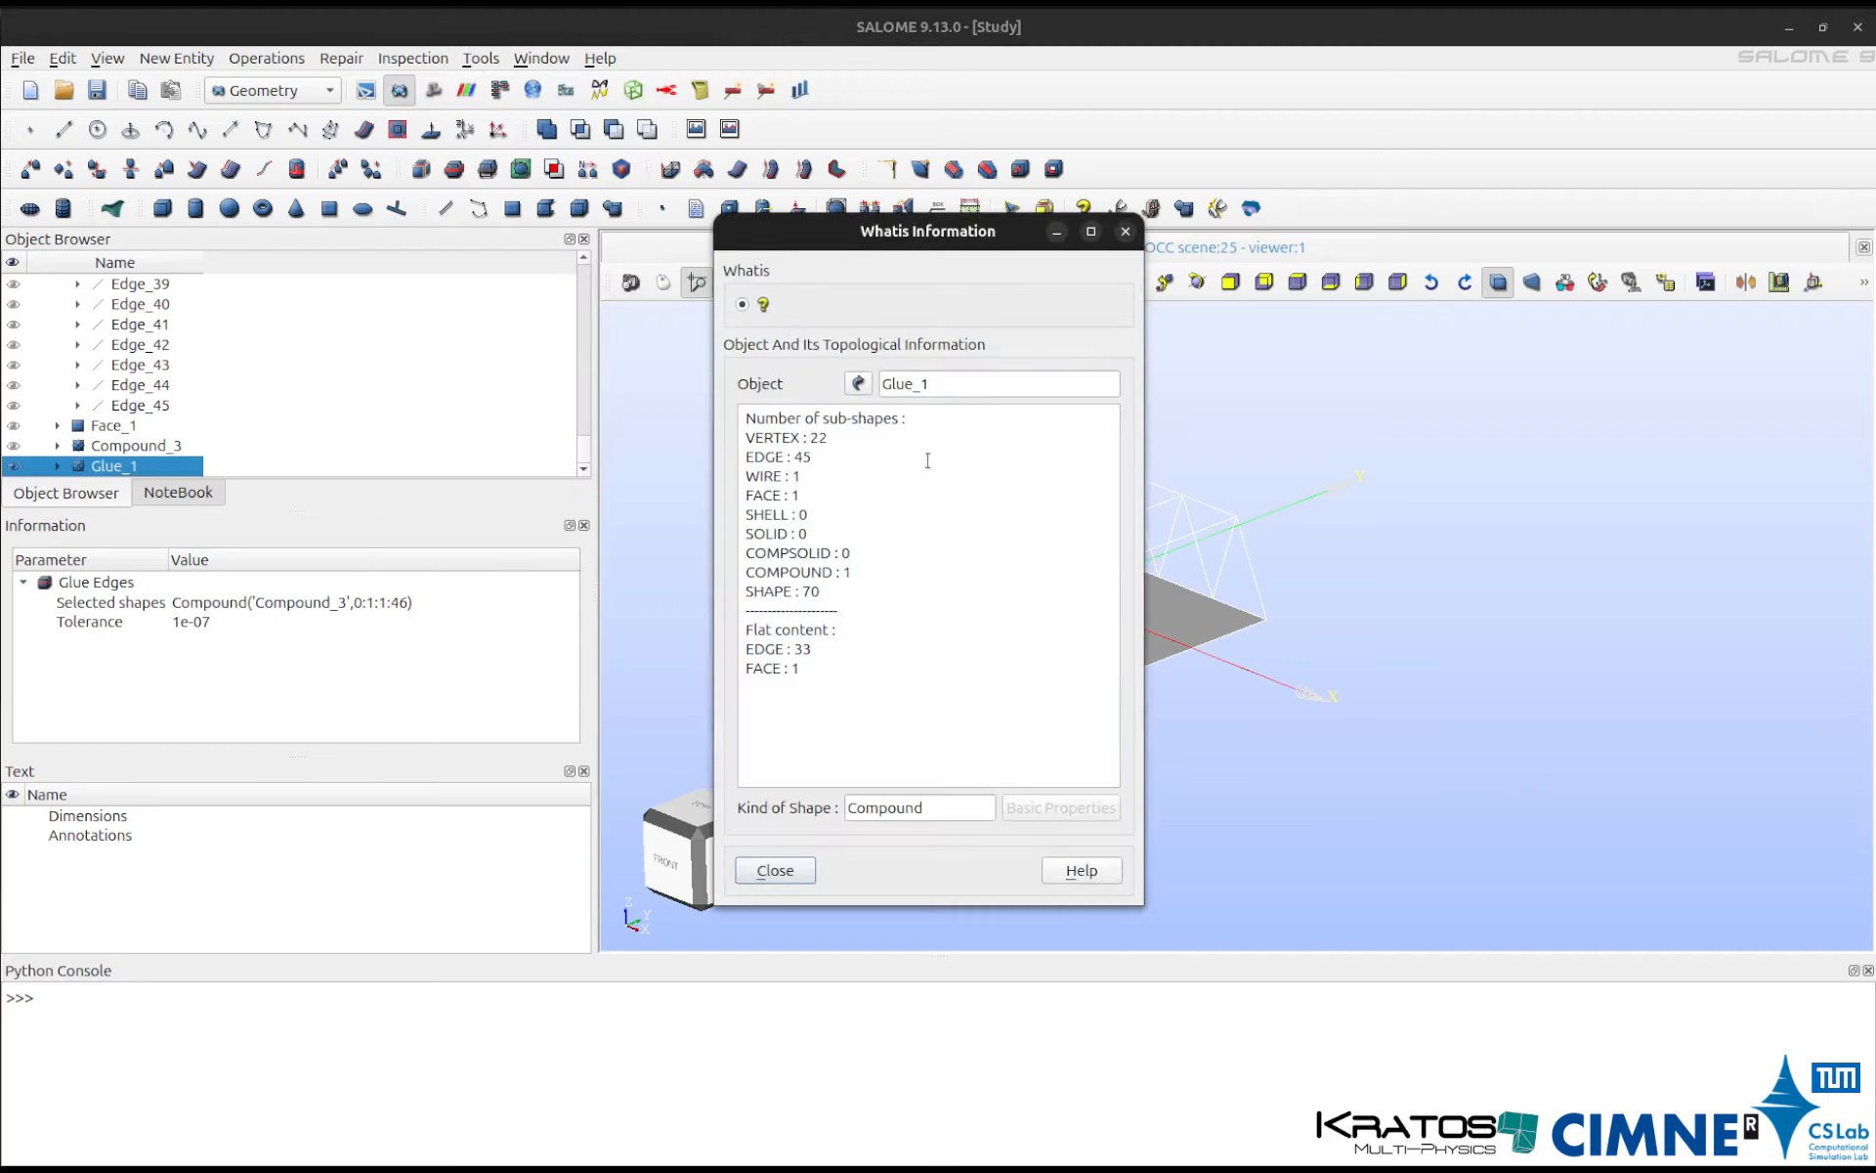
{"action": "left_click", "coordinate": [1124, 231]}
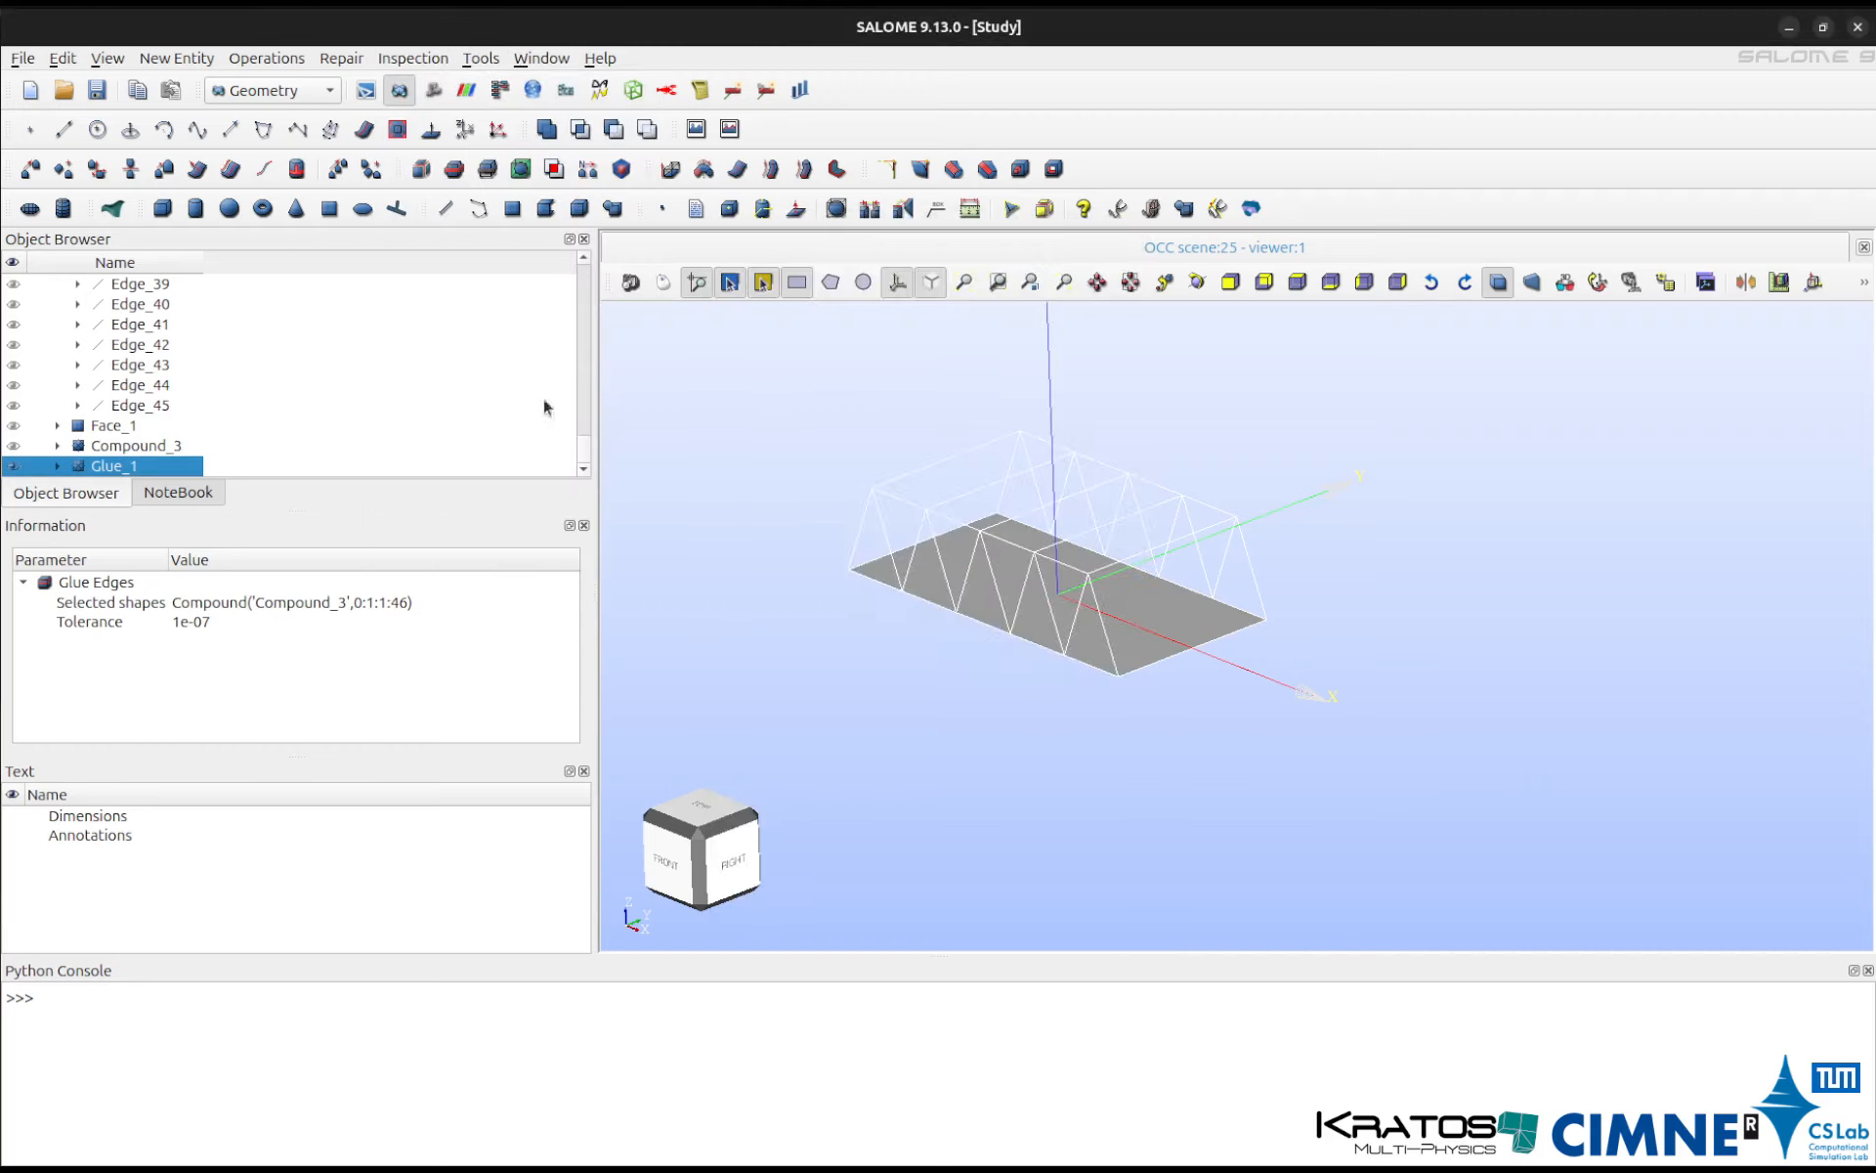
{"action": "left_click", "coordinate": [272, 426]}
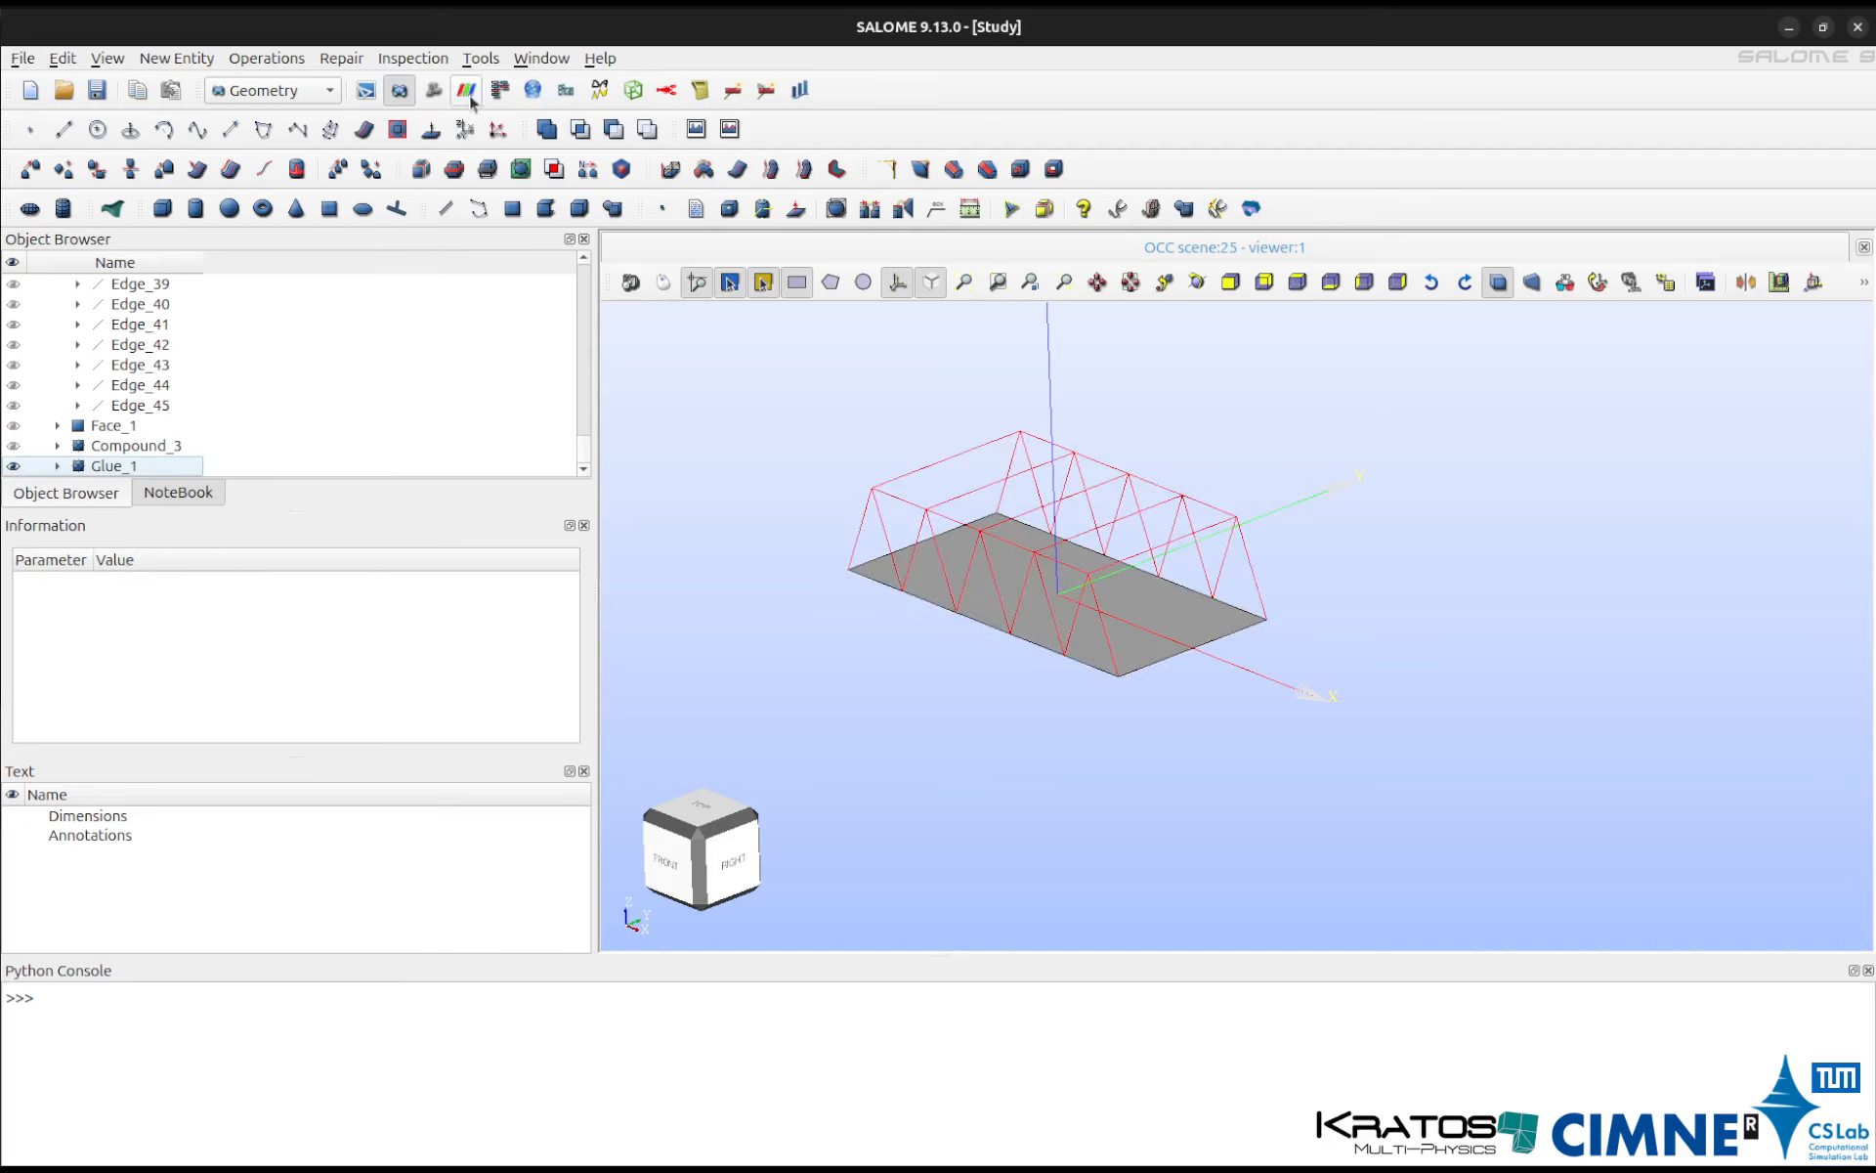
Create a face group named Shell on Glue_1 containing the bottom face.
{"action": "right_click", "coordinate": [154, 466]}
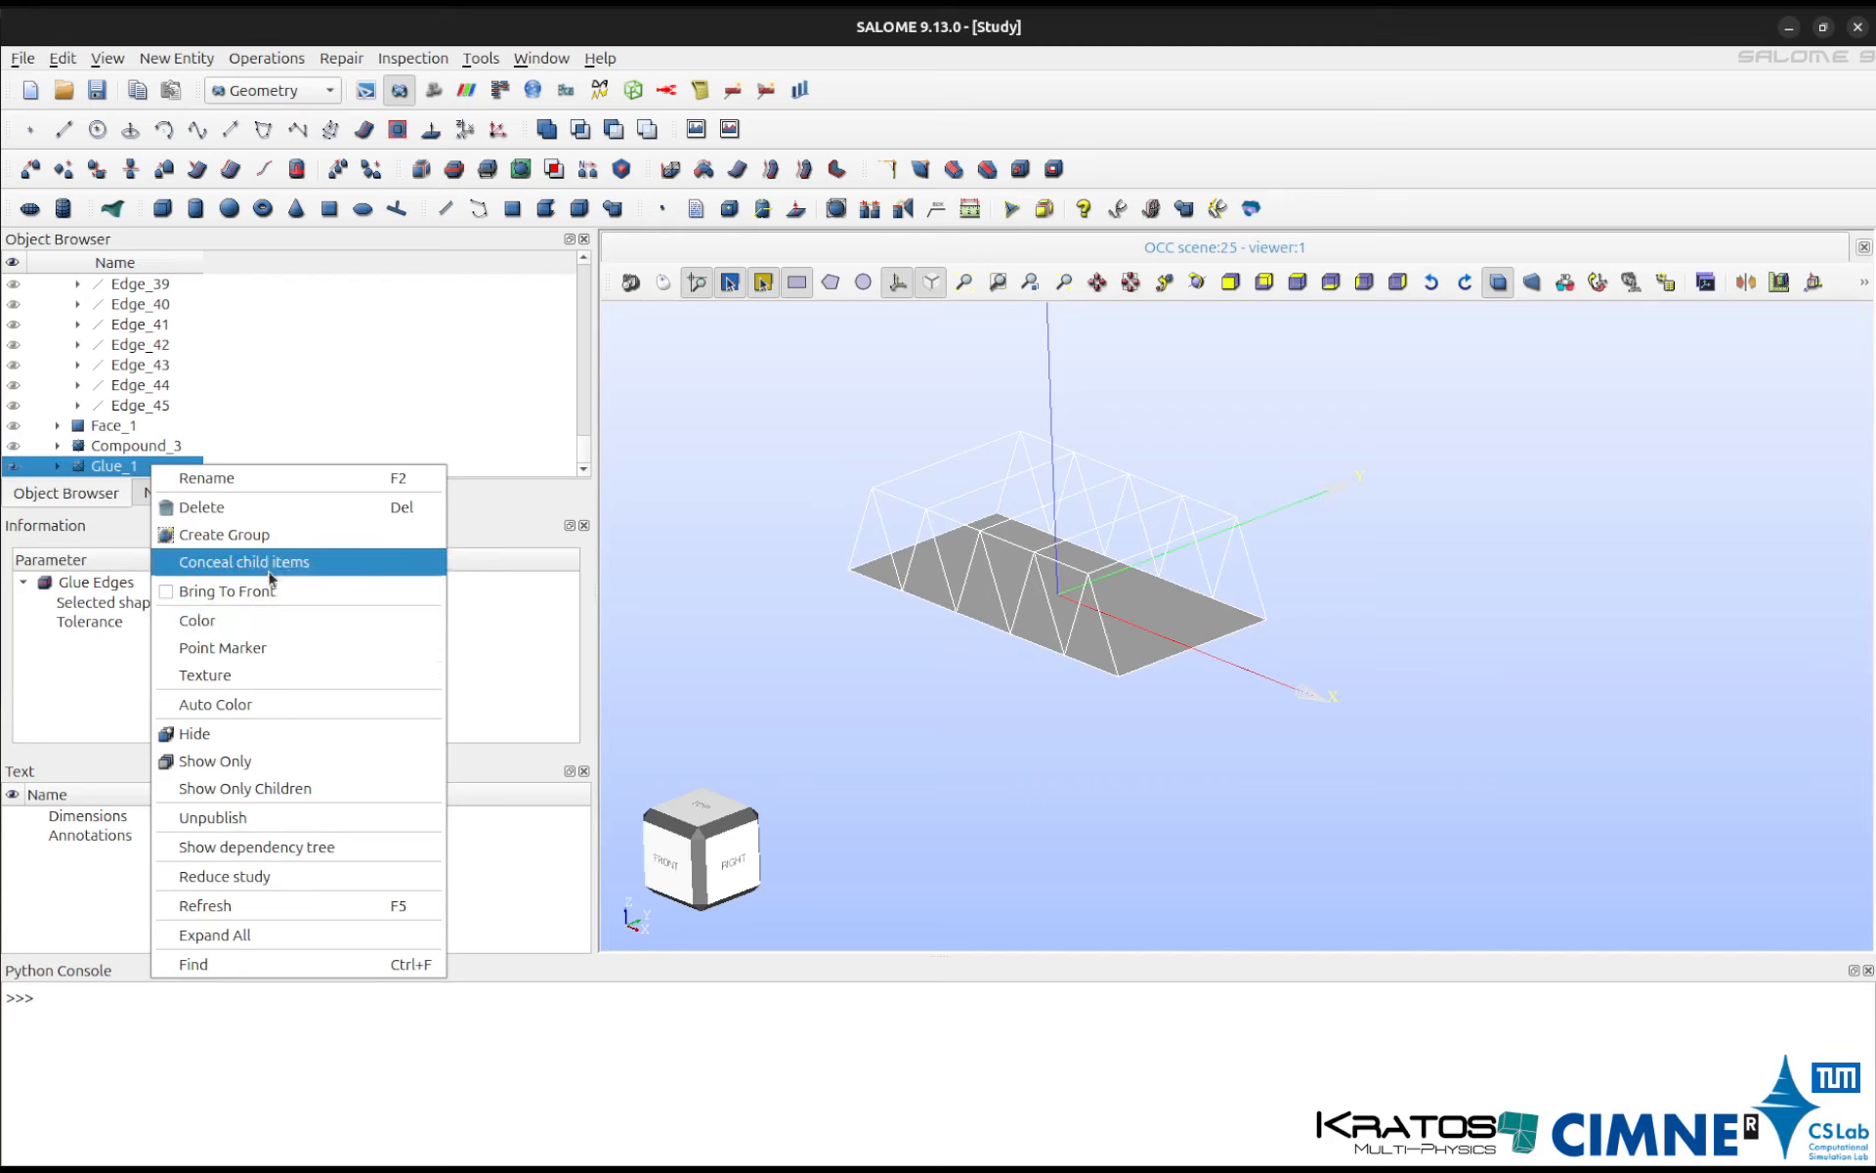
{"action": "left_click", "coordinate": [267, 536]}
{"action": "left_click", "coordinate": [939, 279]}
{"action": "left_click", "coordinate": [1234, 619]}
{"action": "left_click_drag", "start_coordinate": [1001, 227], "coordinate": [461, 200]}
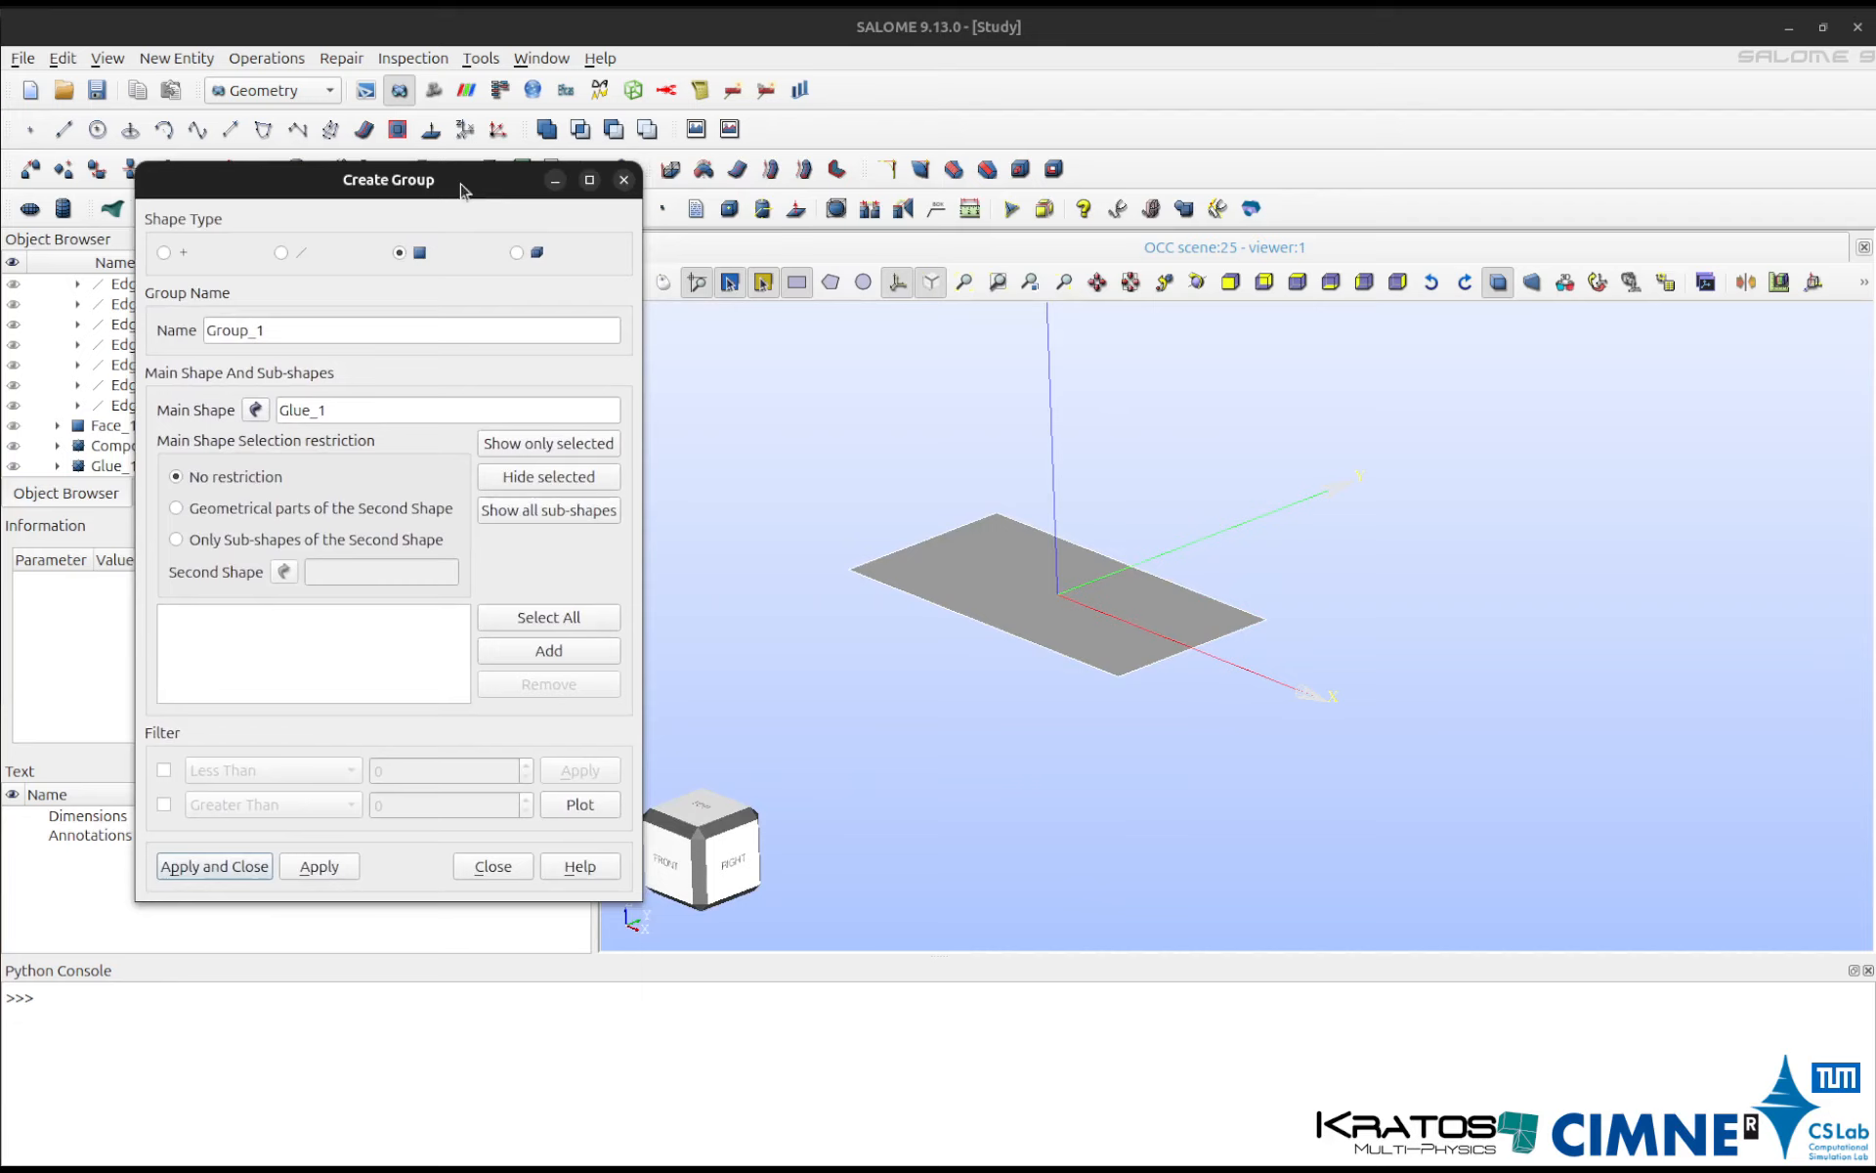
{"action": "left_click", "coordinate": [549, 650]}
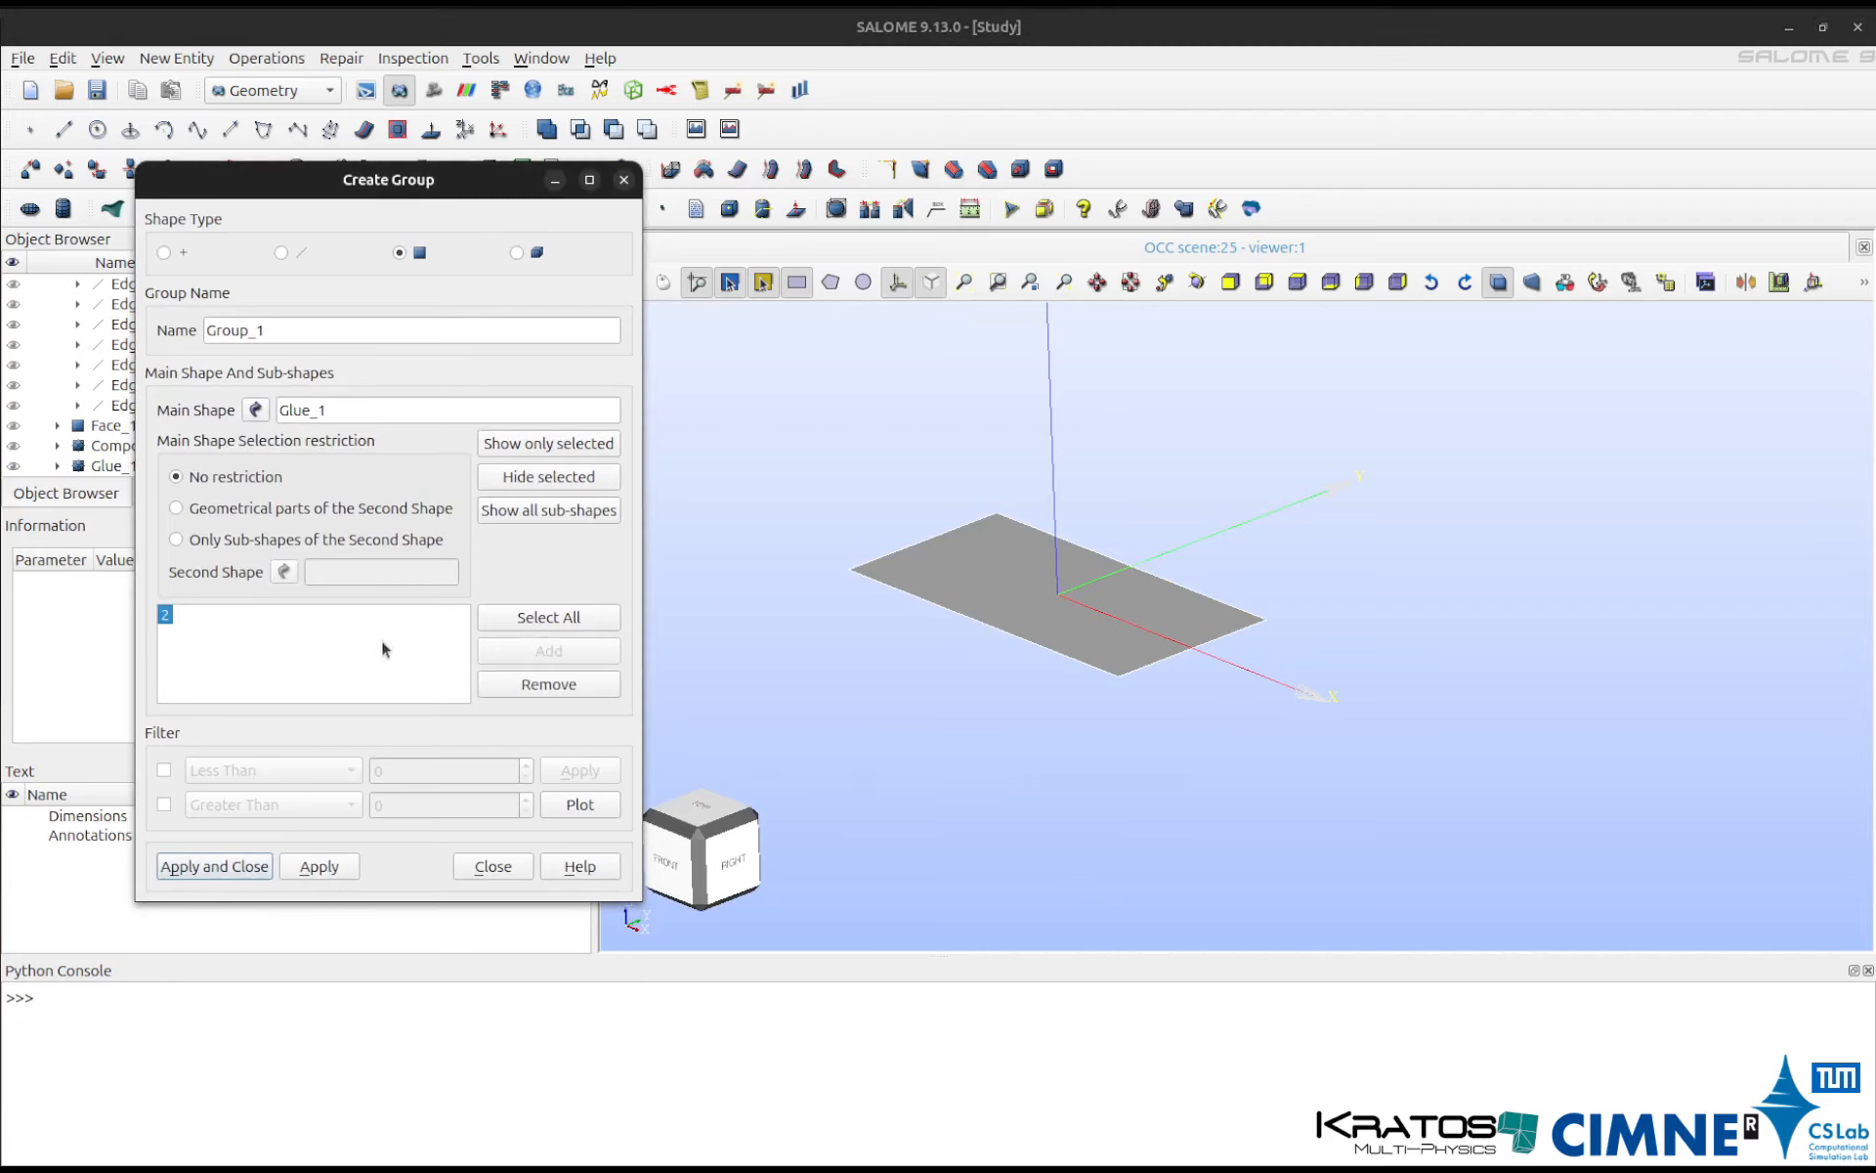
{"action": "double_click", "coordinate": [260, 323]}
{"action": "type", "text": "Shell"}
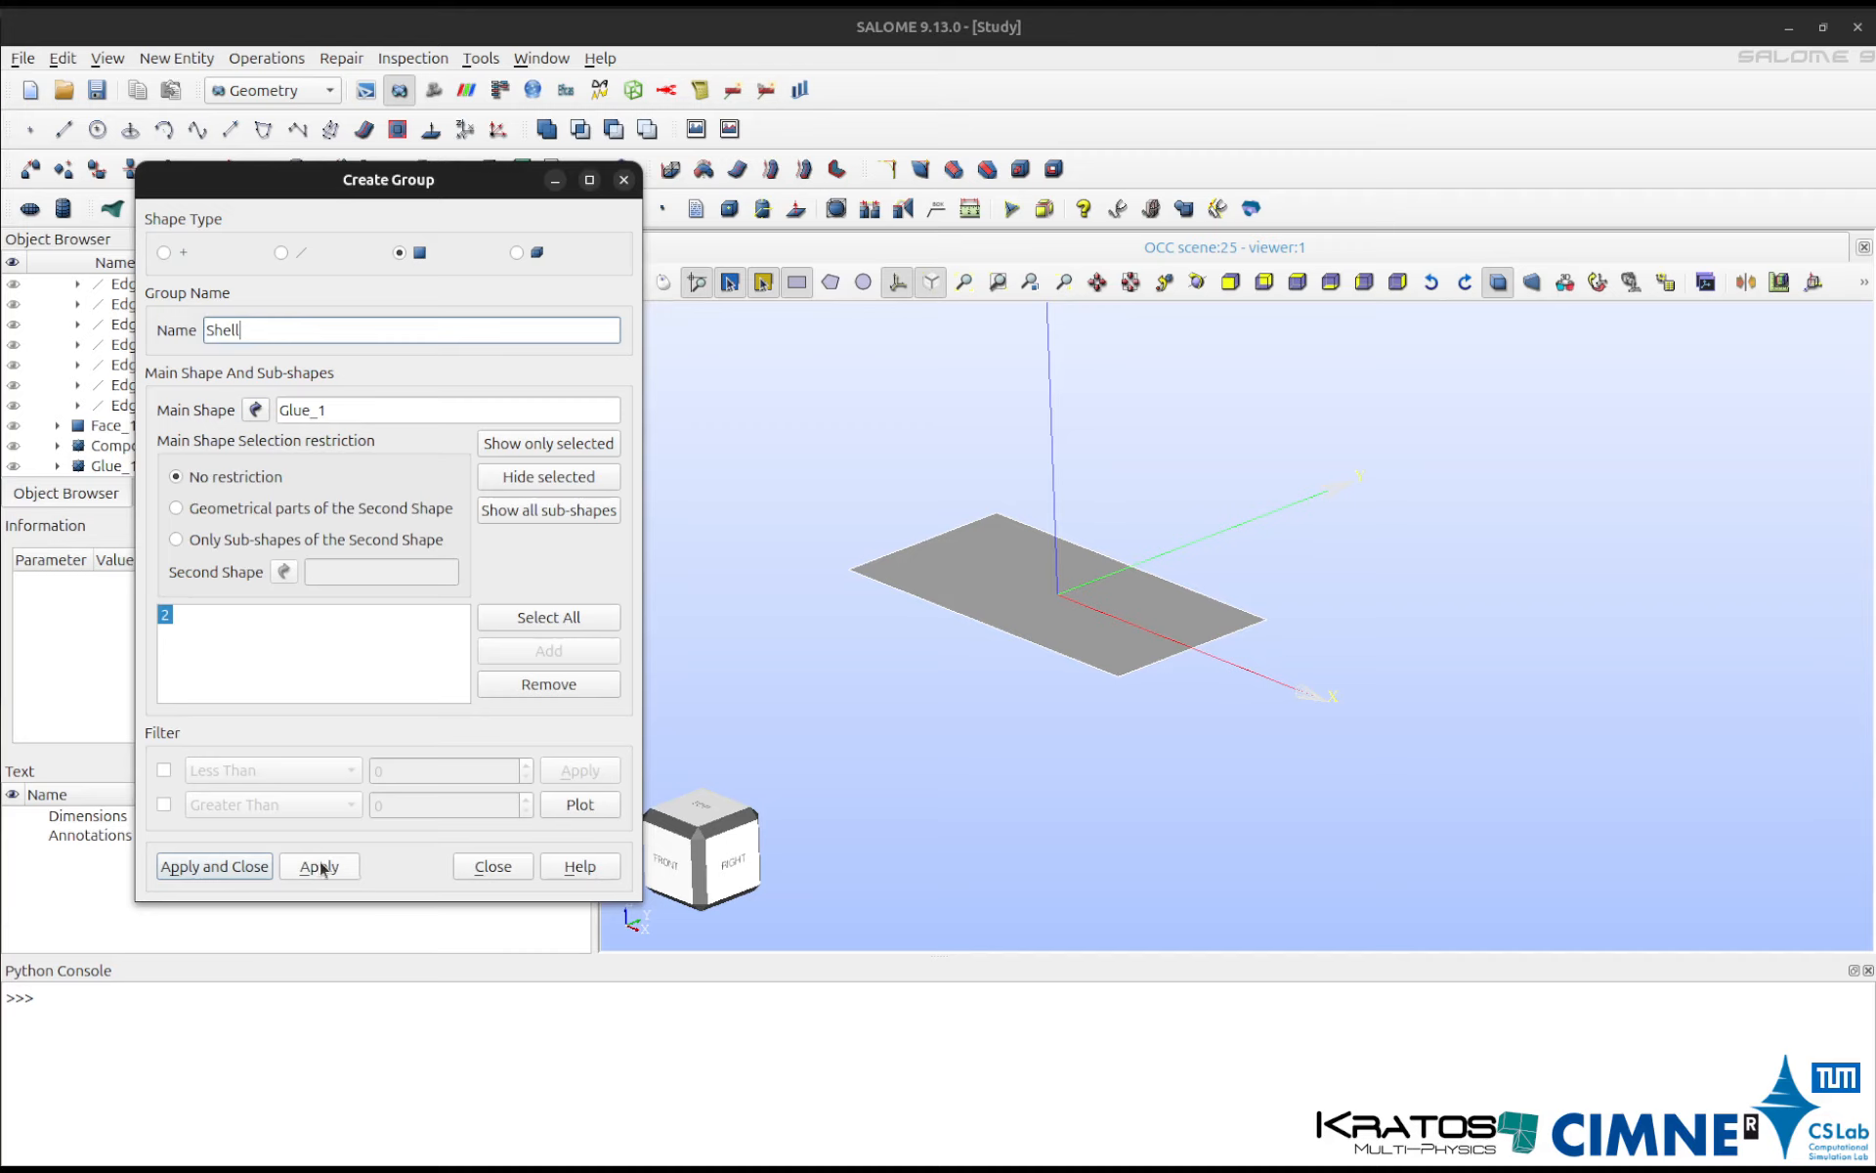
{"action": "left_click", "coordinate": [320, 867]}
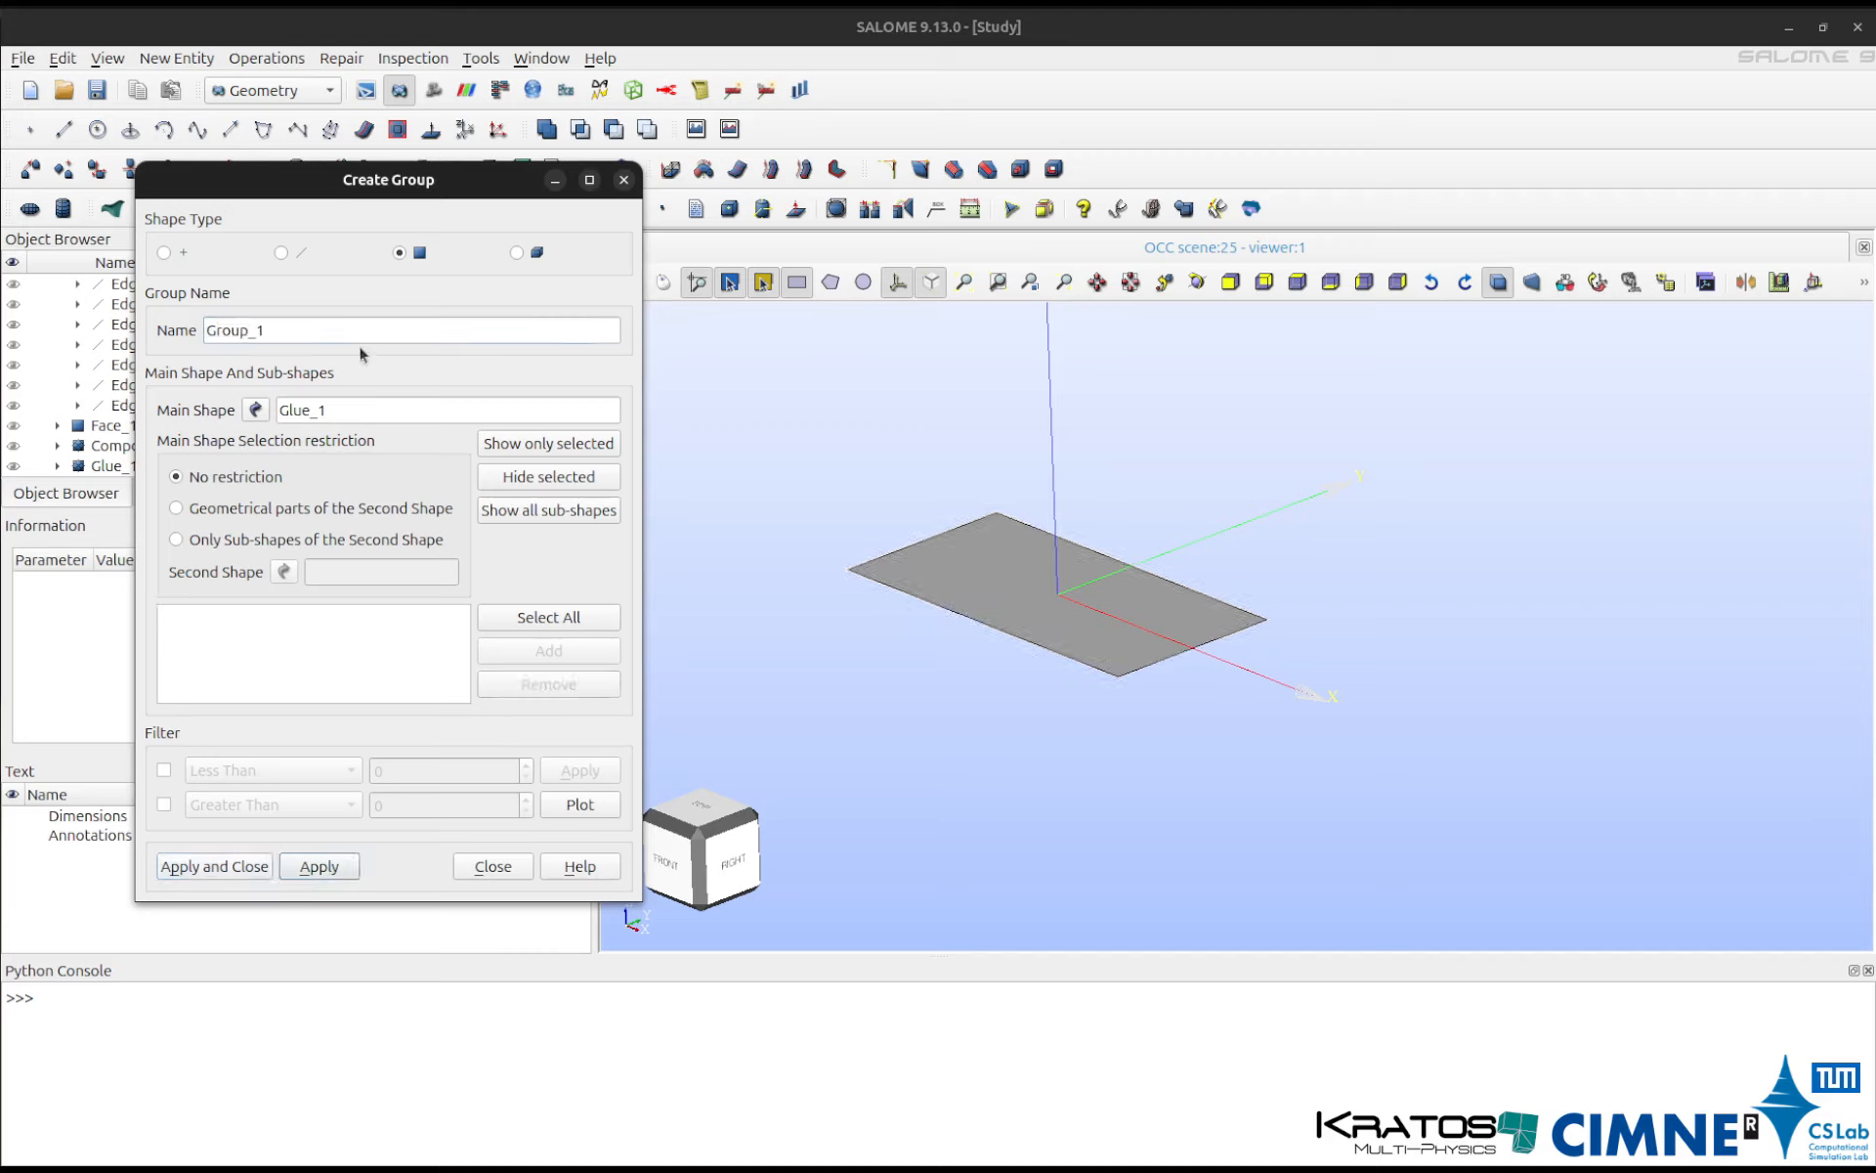
Create an edge group named RHS.BeamsX from the upper-chord edges of both truss sides.
{"action": "double_click", "coordinate": [358, 329]}
{"action": "type", "text": "RHS.BeamsX"}
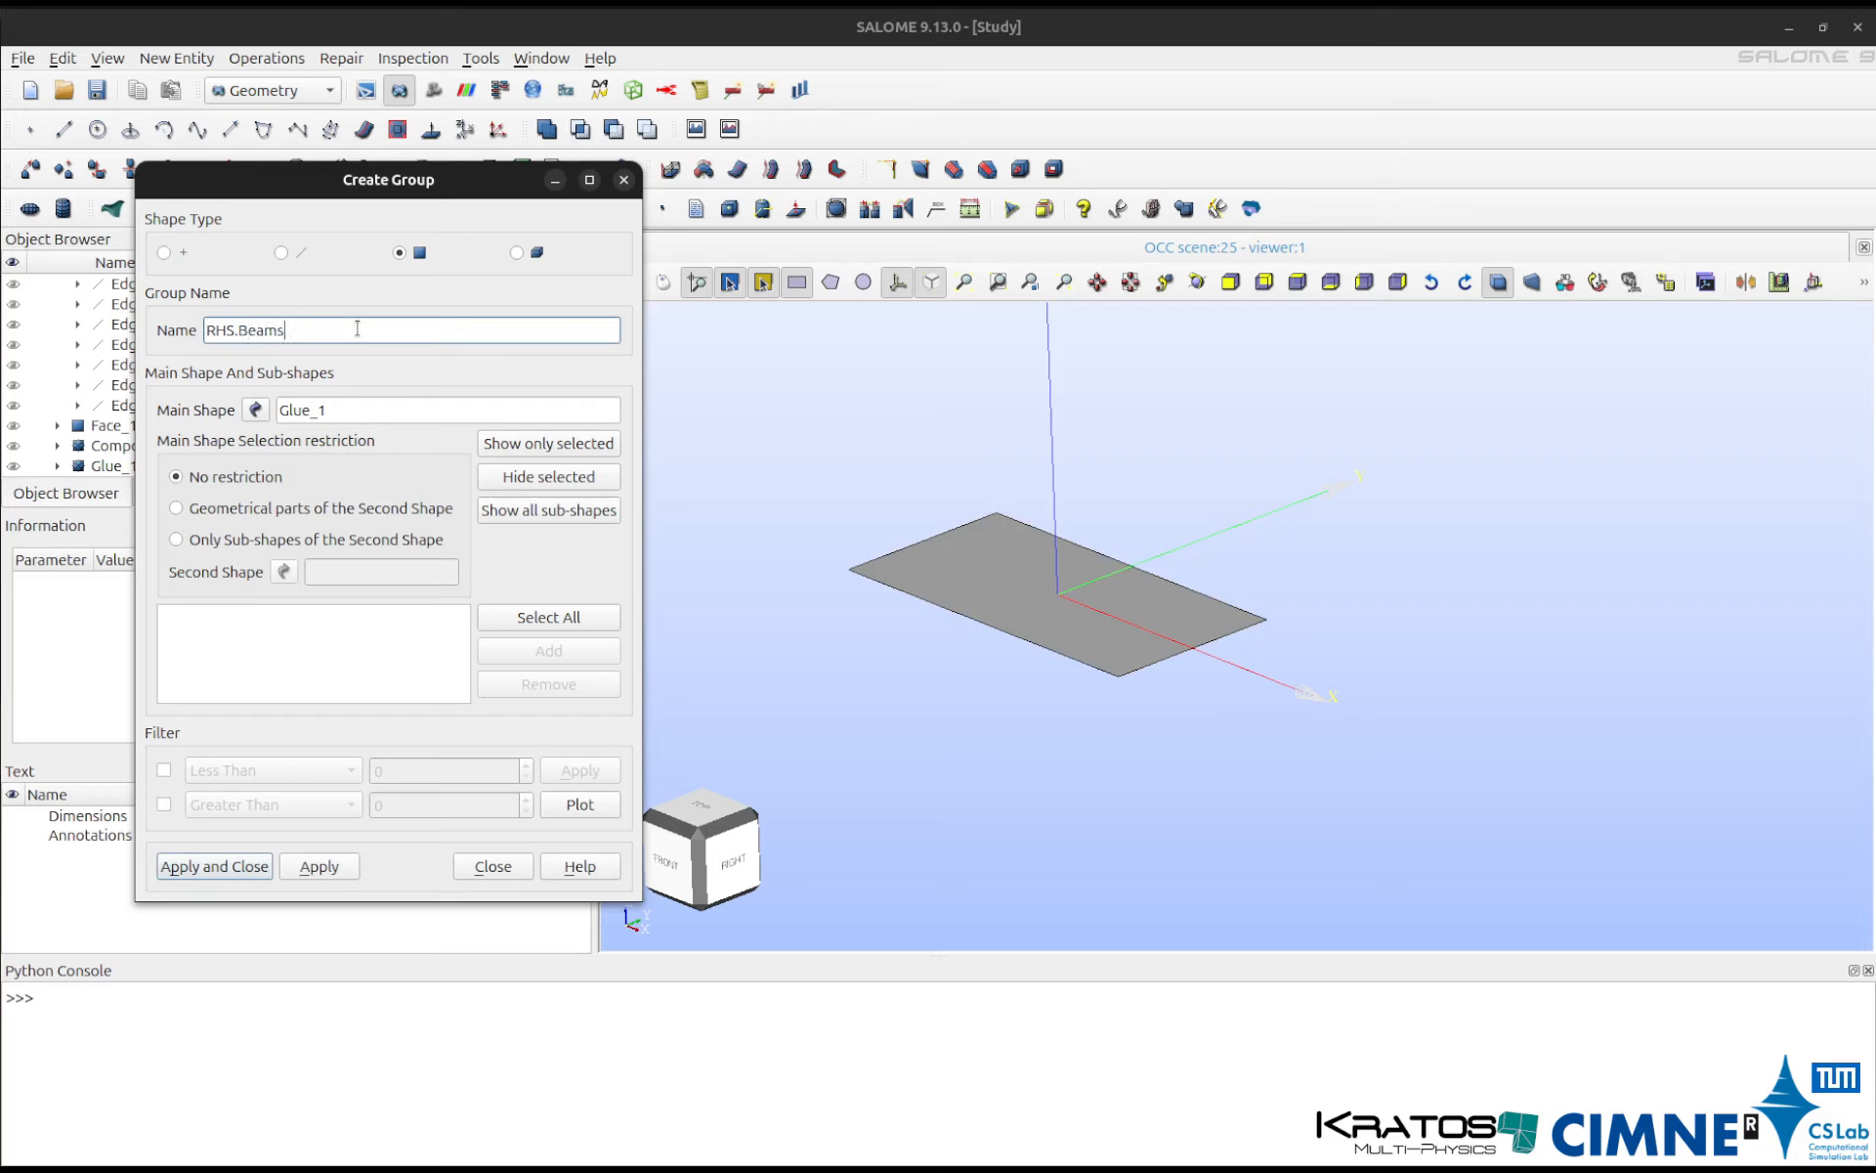
{"action": "left_click", "coordinate": [290, 260]}
{"action": "right_click_drag", "start_coordinate": [1055, 718], "coordinate": [892, 548], "text": "ctrl"}
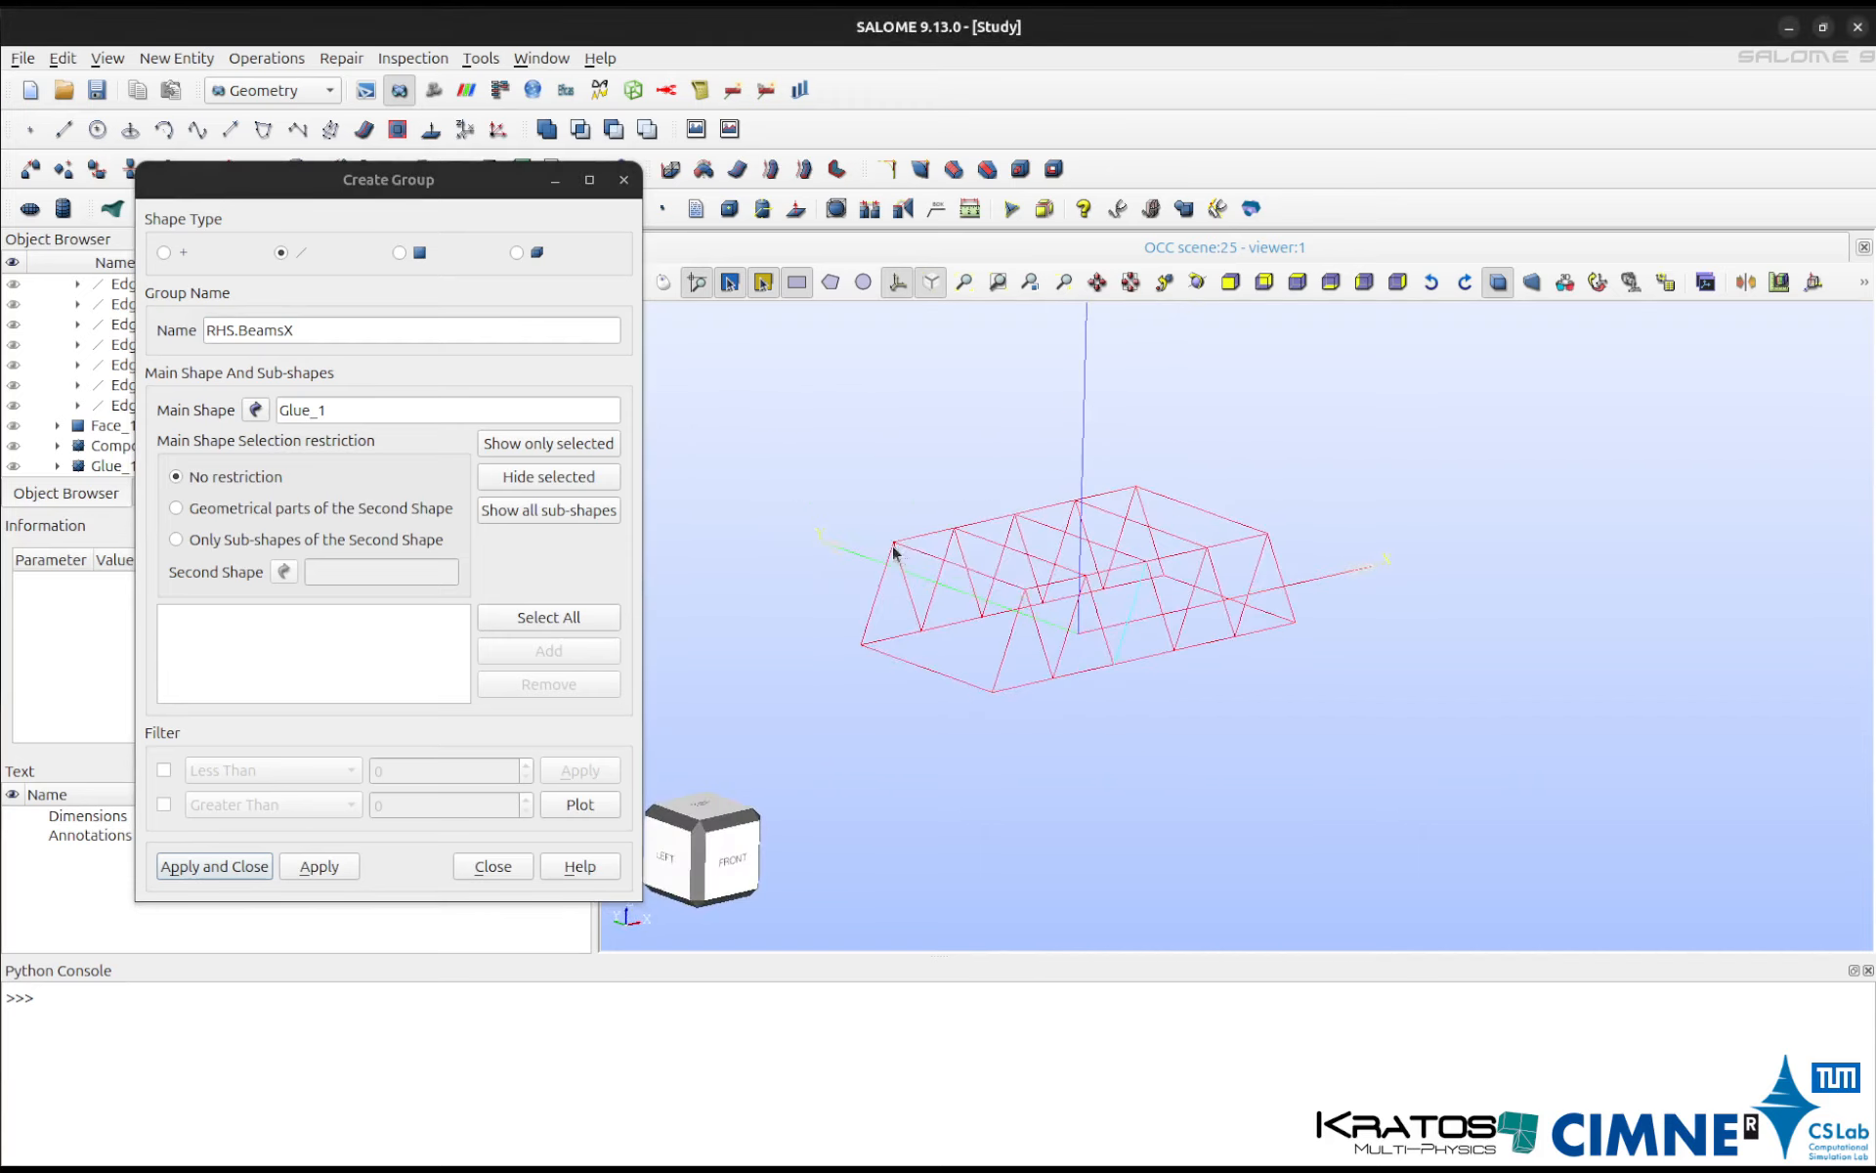
{"action": "left_click", "coordinate": [1063, 581]}
{"action": "left_click", "coordinate": [1220, 545], "text": "shift"}
{"action": "left_click", "coordinate": [919, 536], "text": "shift"}
{"action": "left_click", "coordinate": [974, 524], "text": "shift"}
{"action": "left_click", "coordinate": [1041, 510], "text": "shift"}
{"action": "left_click", "coordinate": [1107, 494], "text": "shift"}
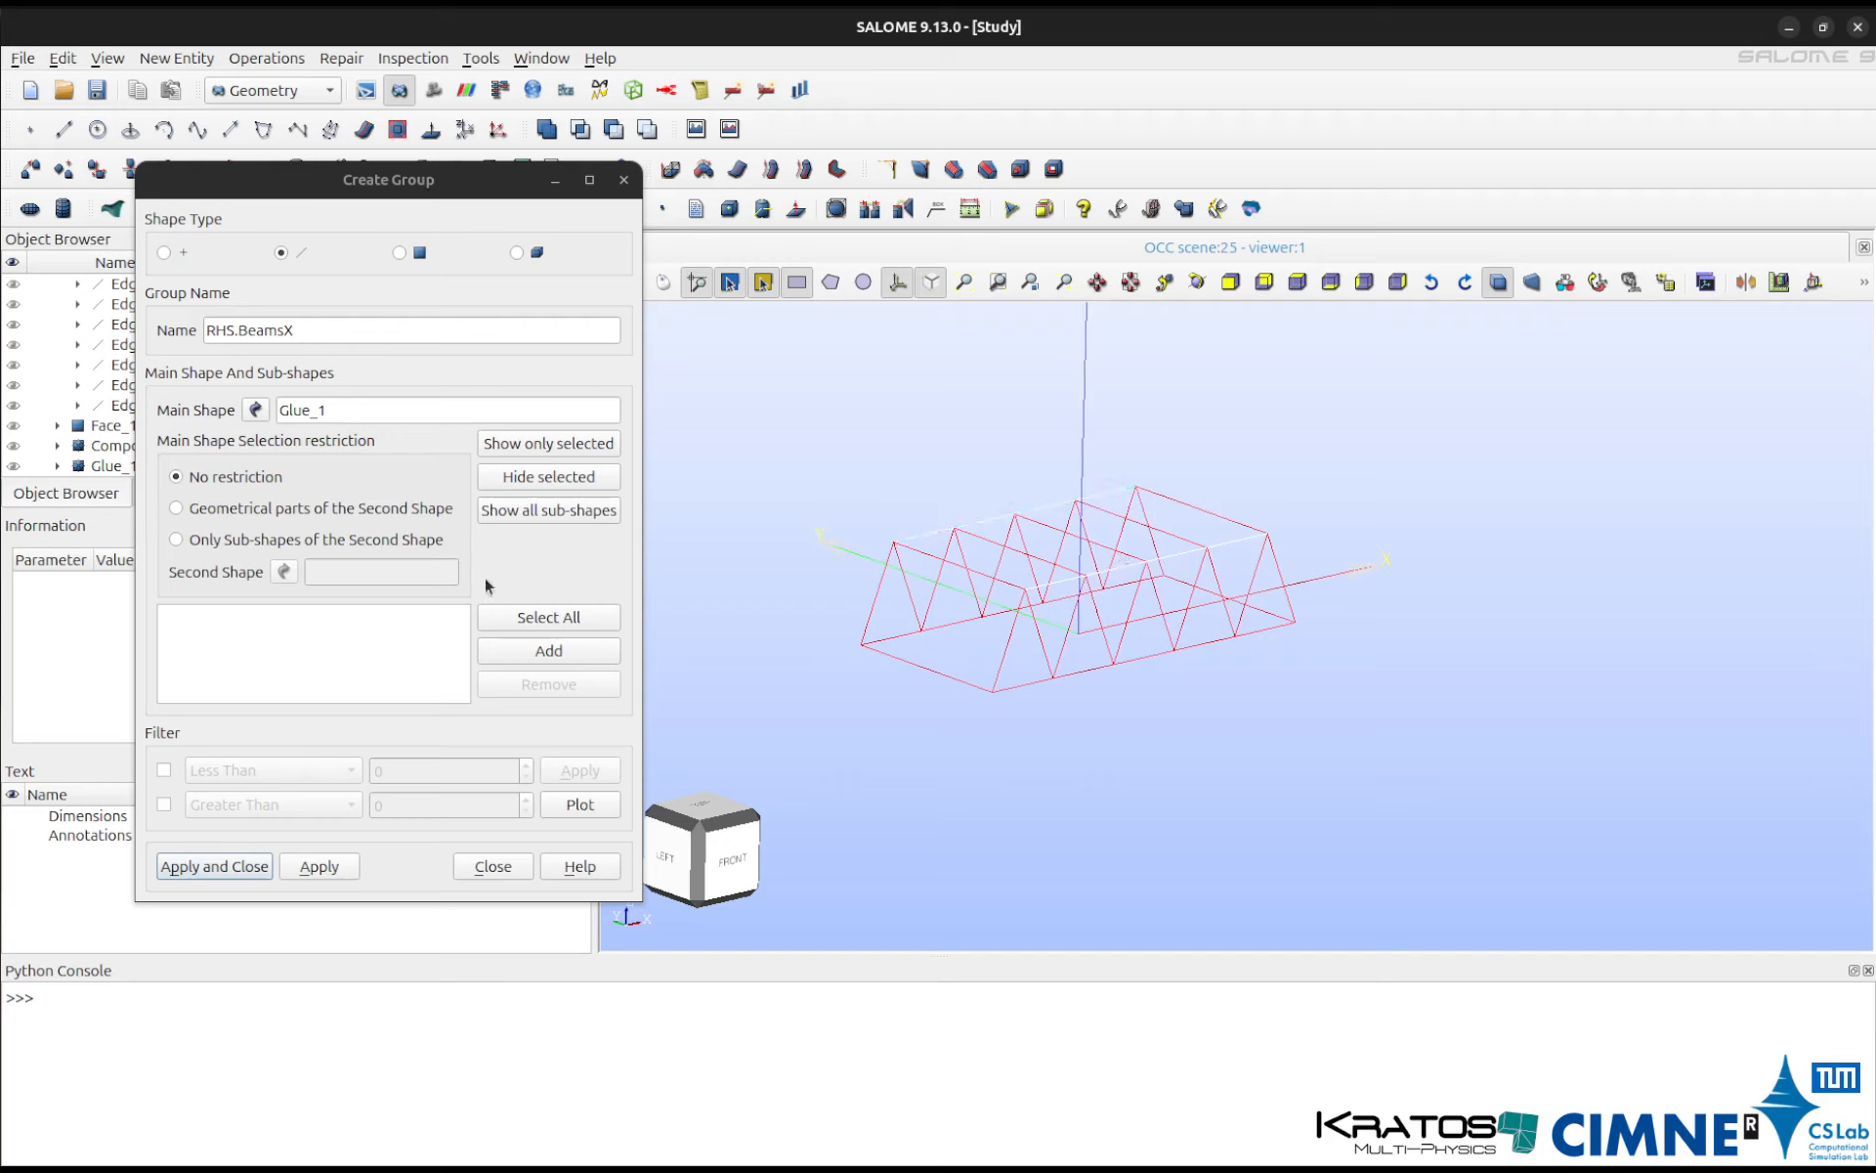
{"action": "left_click", "coordinate": [549, 650]}
{"action": "left_click", "coordinate": [318, 866]}
Create an edge group named RHS.BeamsY from the five upper cross edges joining the truss sides.
{"action": "left_click", "coordinate": [315, 332]}
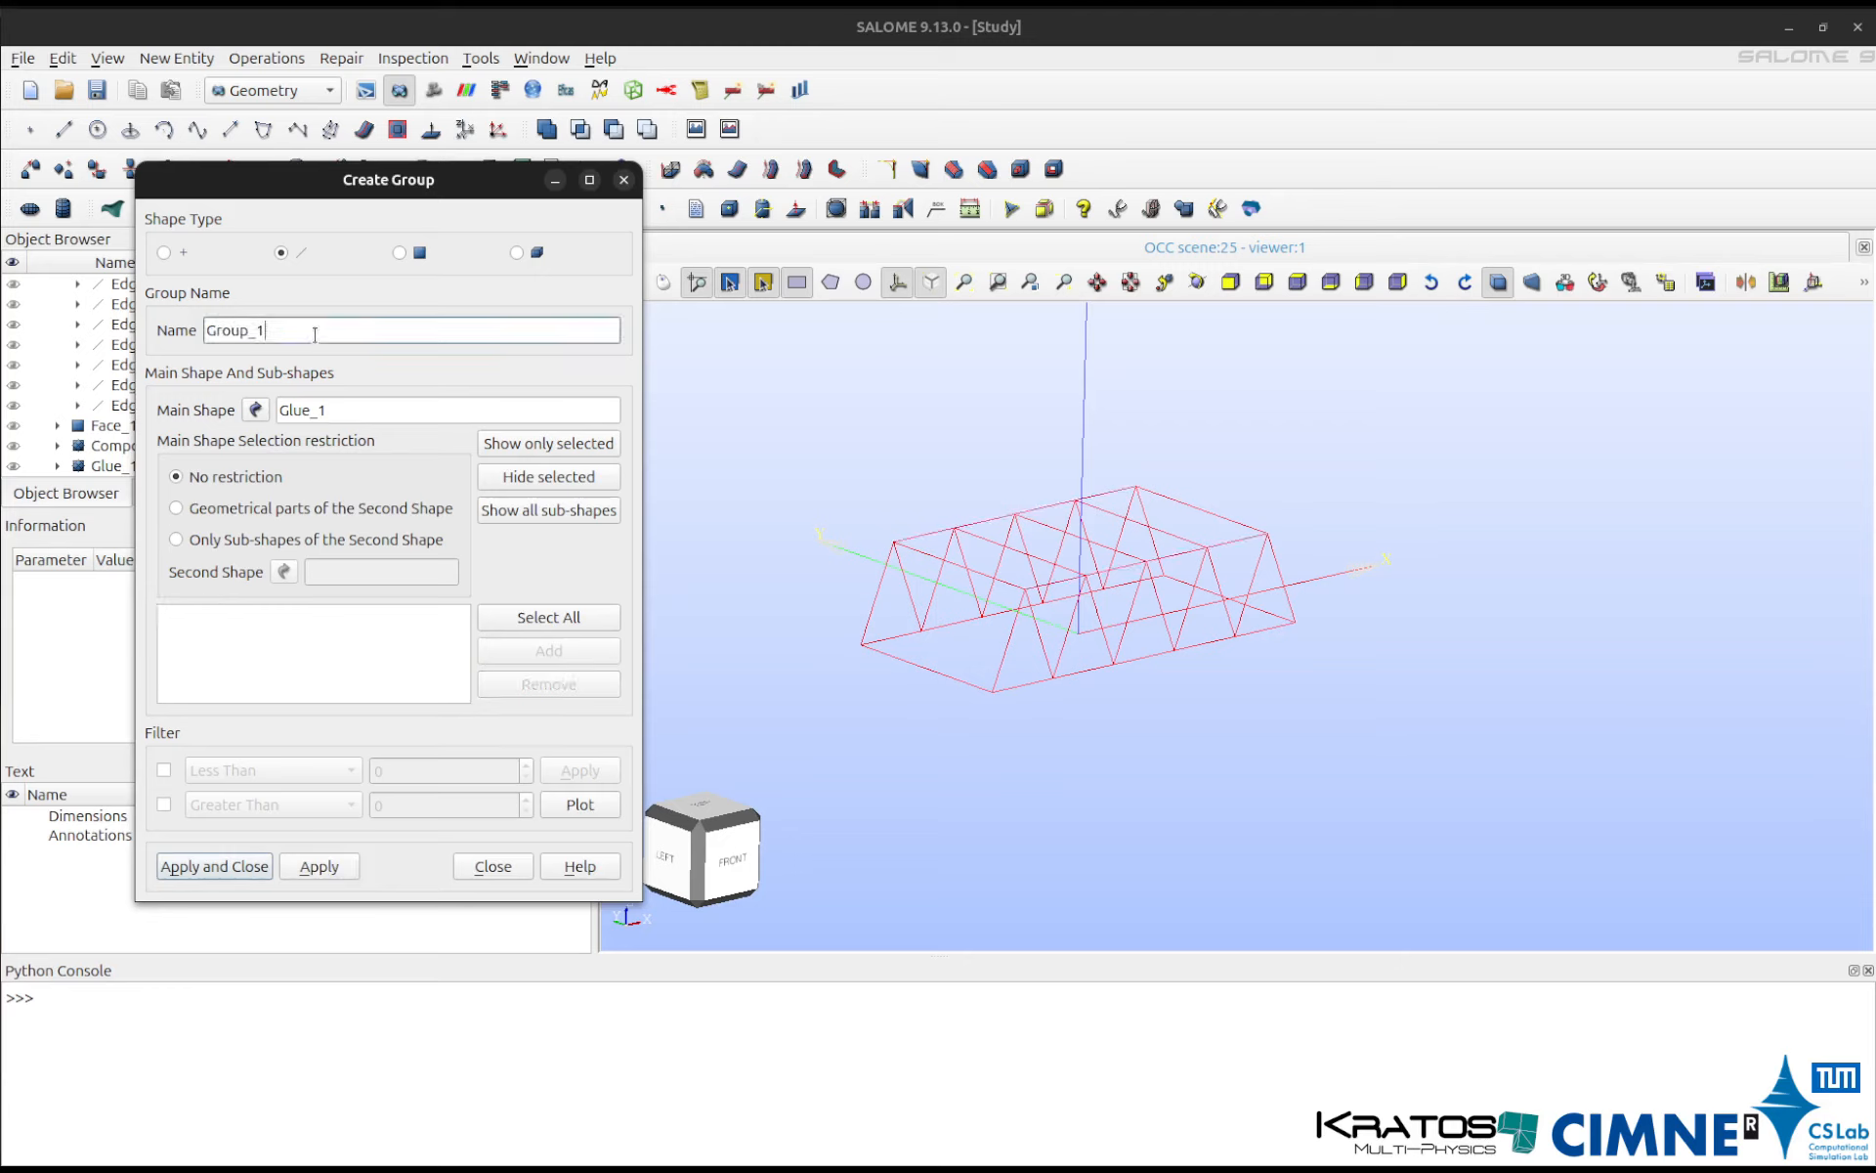
{"action": "key", "text": "ctrl+a"}
{"action": "type", "text": "RHS.Beams"}
{"action": "left_click", "coordinate": [957, 567]}
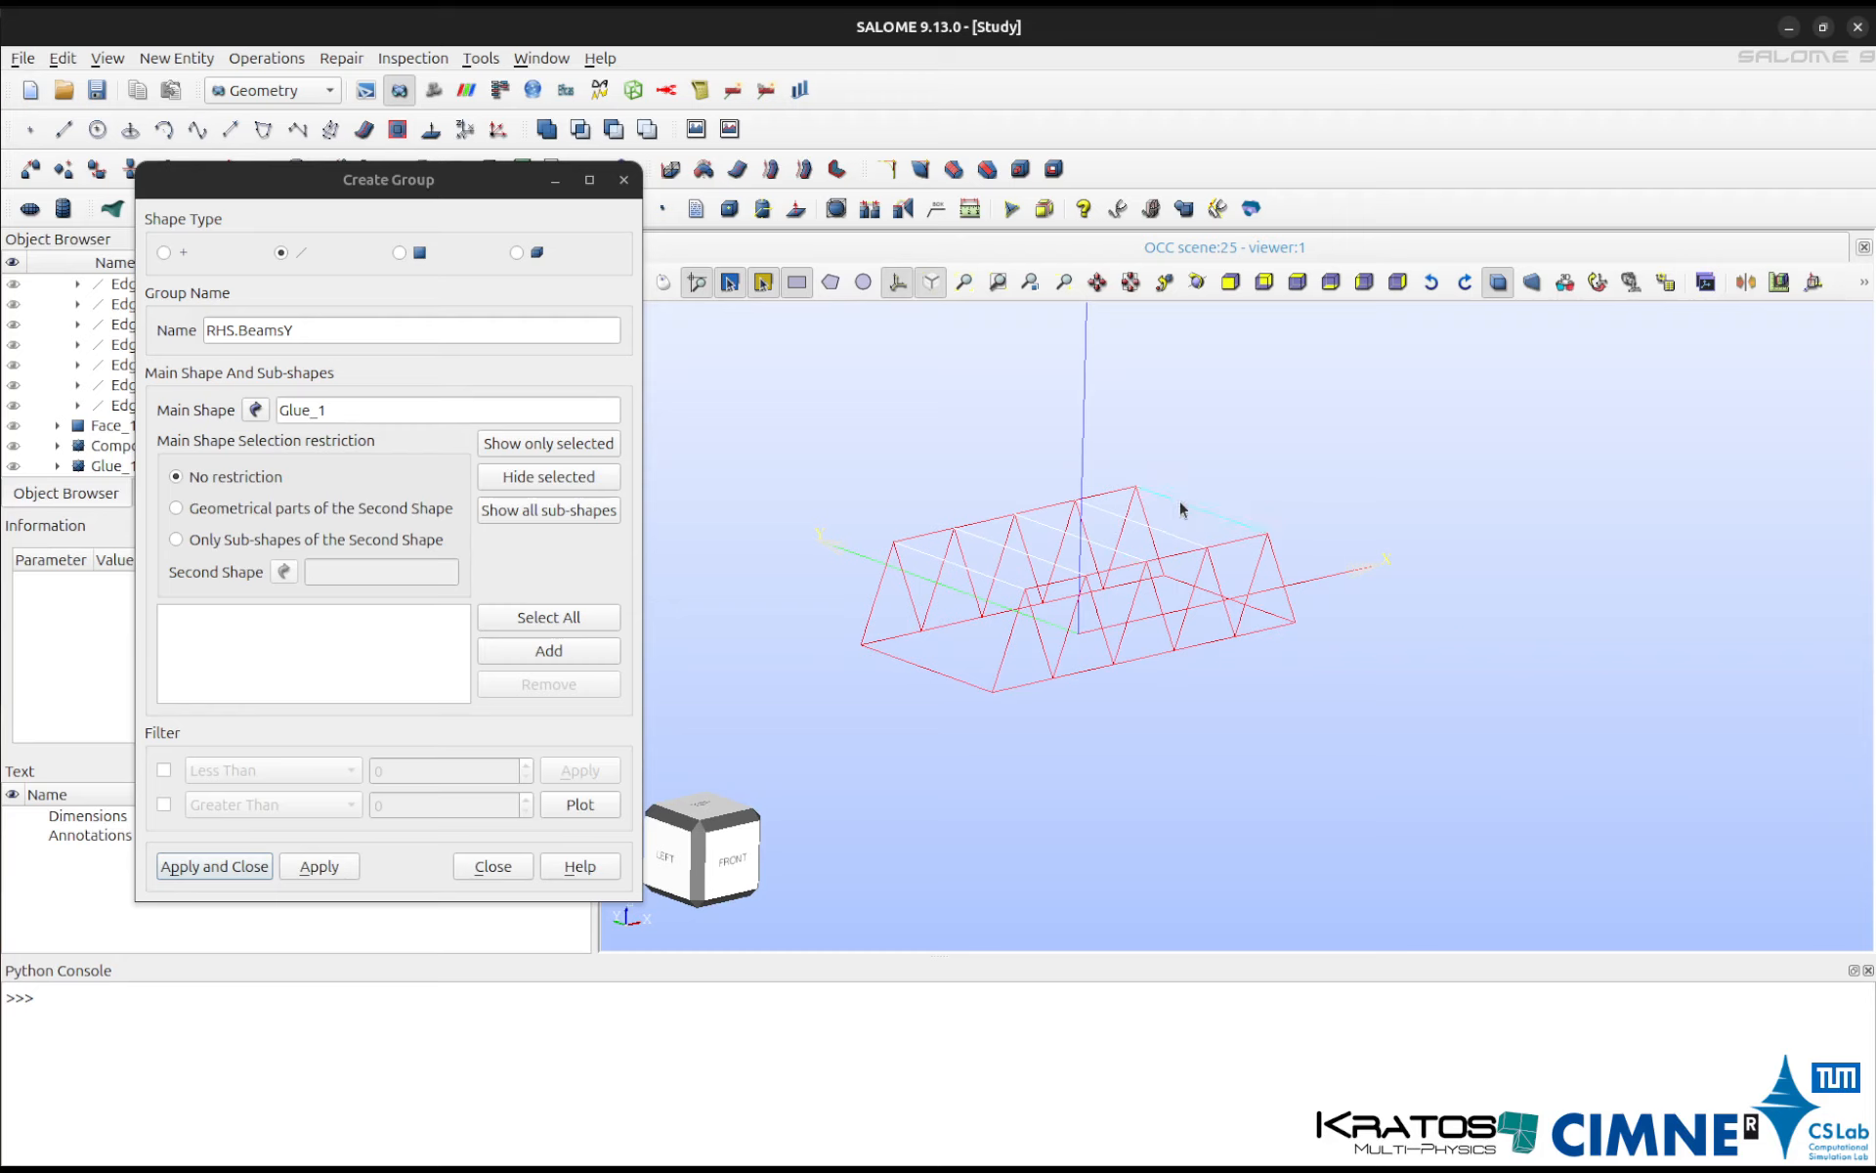
{"action": "left_click", "coordinate": [599, 653]}
{"action": "double_click", "coordinate": [333, 327]}
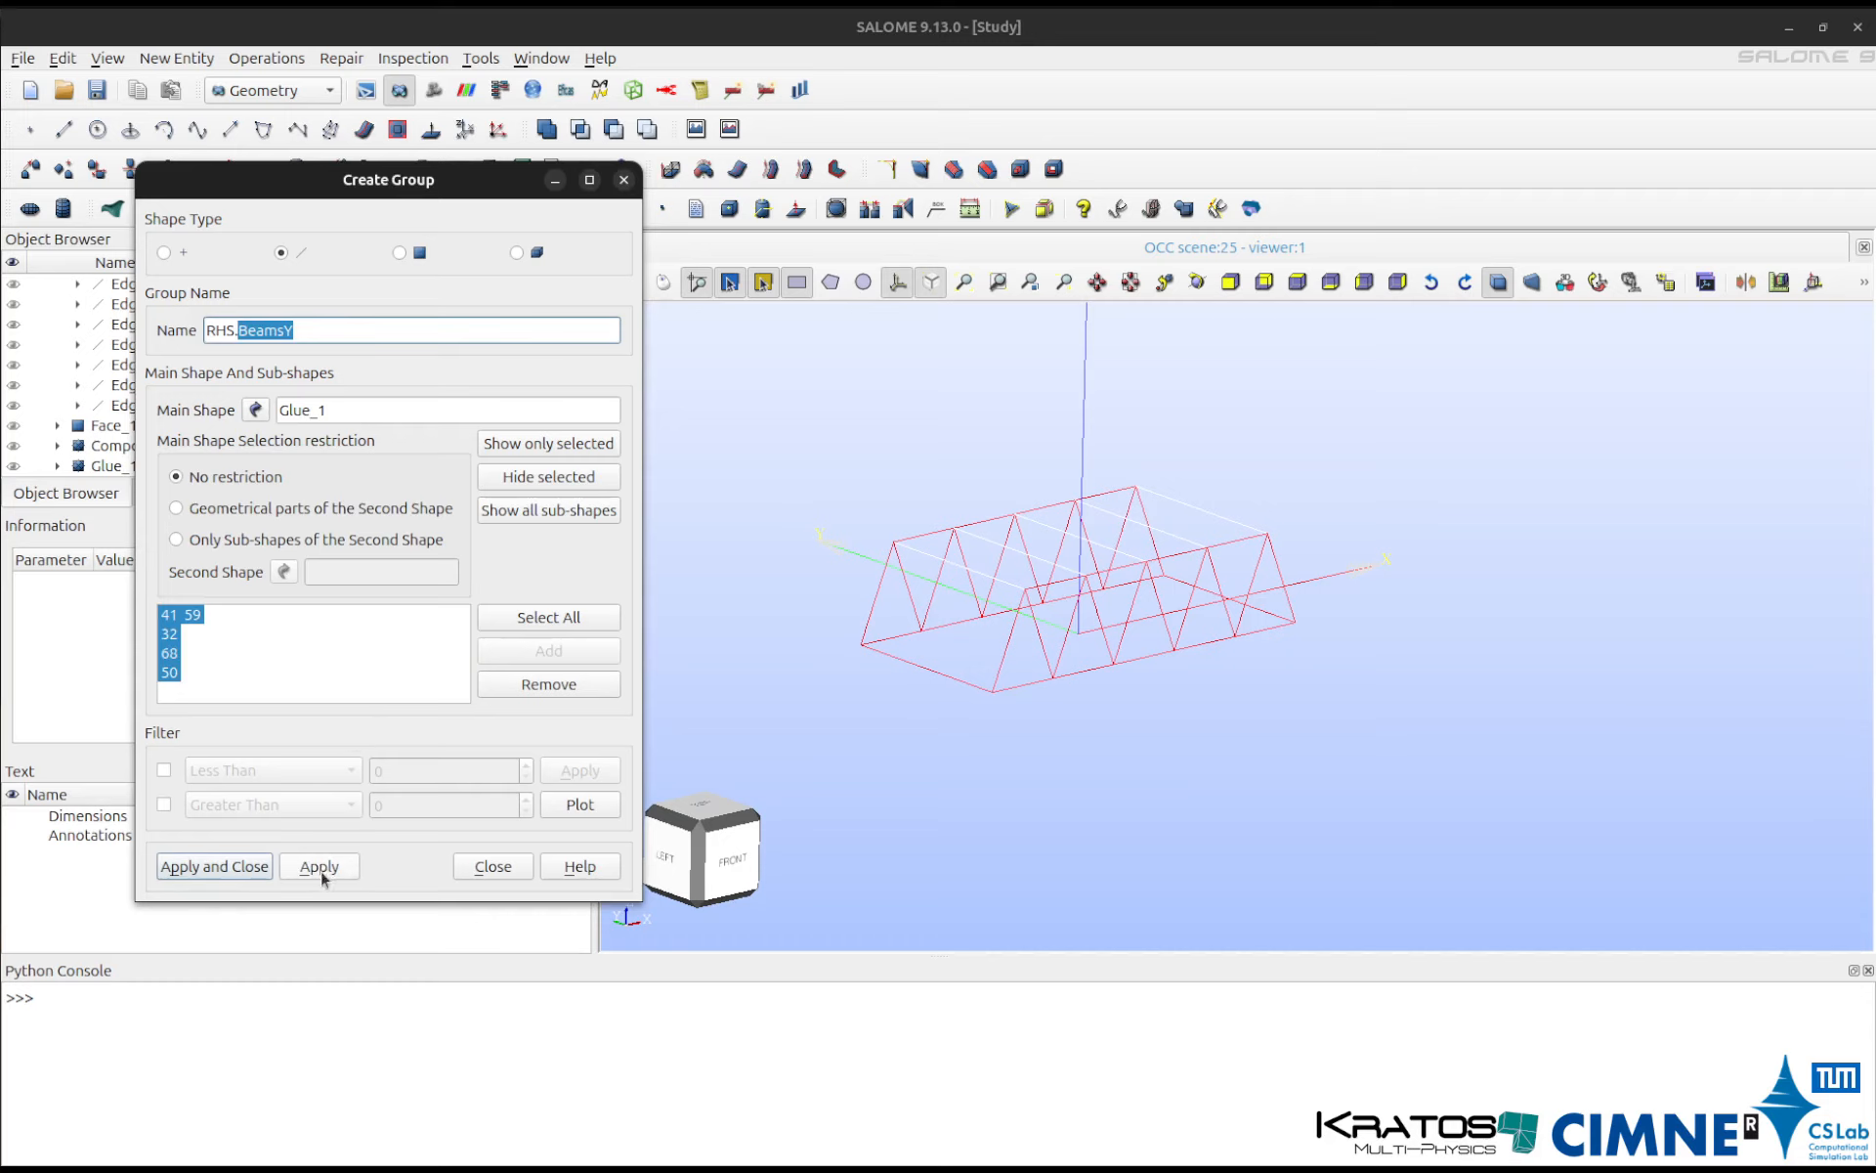
{"action": "left_click", "coordinate": [321, 867]}
Name a new edge group RHS.BeamsDiagonal and select the diagonal edges of the truss side on the +Y side.
{"action": "double_click", "coordinate": [317, 333]}
{"action": "type", "text": "R"}
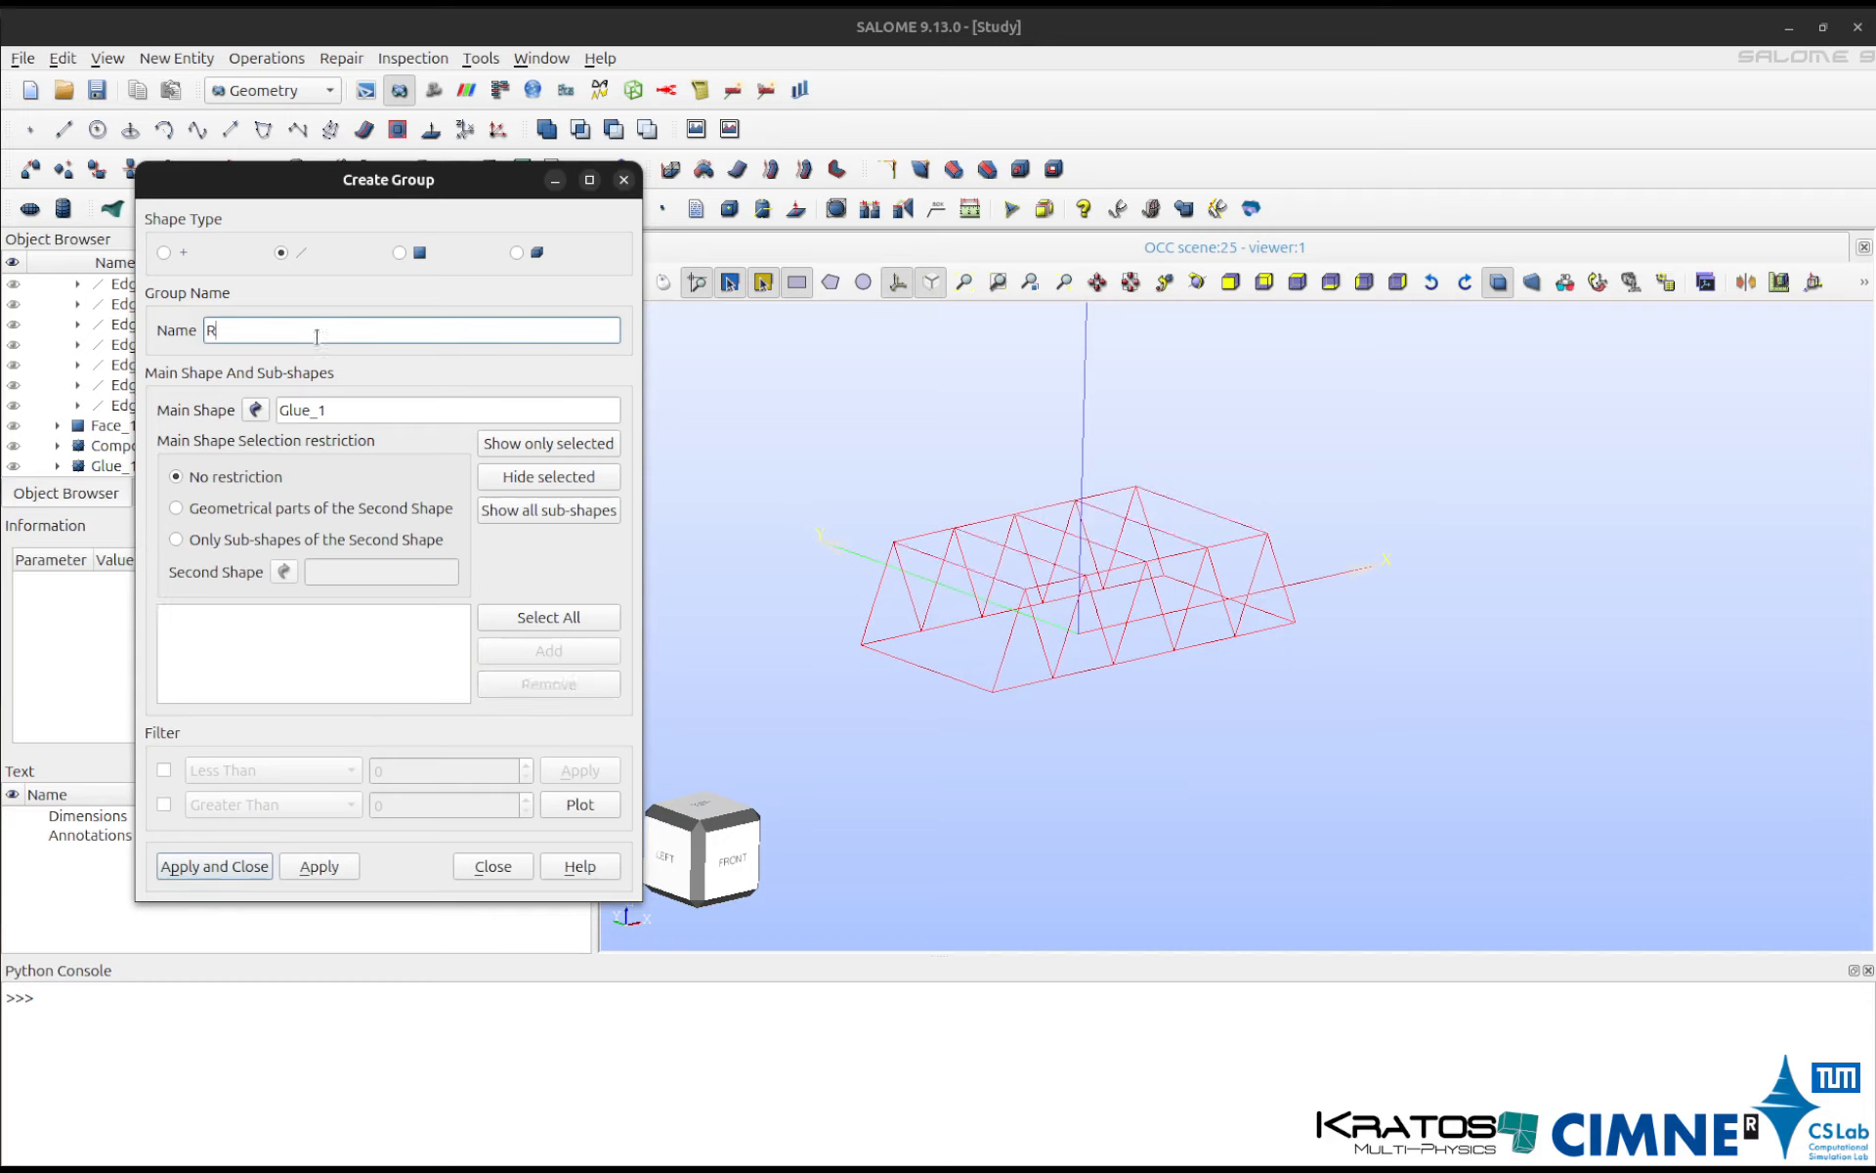
{"action": "type", "text": "HS.BeamsDiagonal"}
{"action": "left_click", "coordinate": [877, 604]}
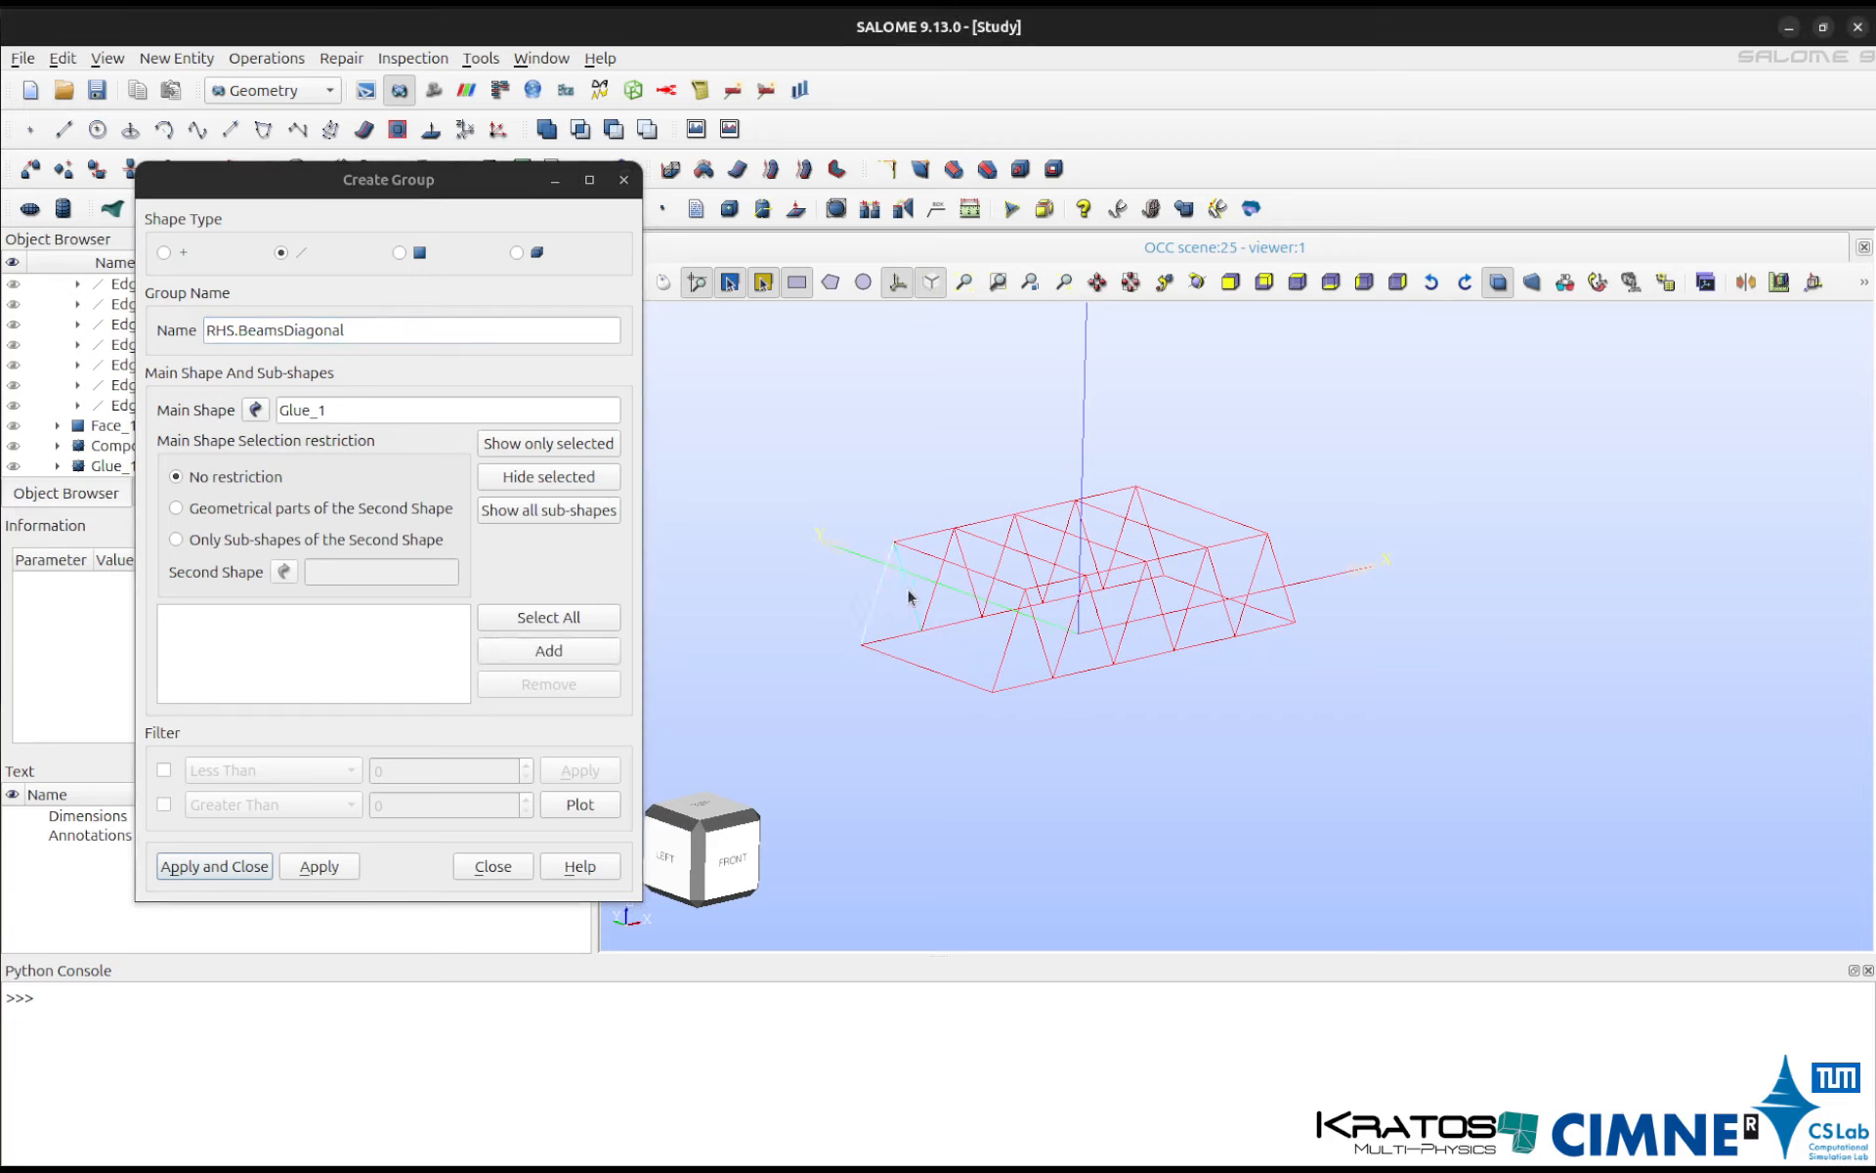
{"action": "left_click", "coordinate": [936, 579], "text": "shift"}
{"action": "left_click", "coordinate": [973, 590], "text": "shift"}
{"action": "left_click", "coordinate": [1060, 556], "text": "shift"}
{"action": "left_click", "coordinate": [1092, 552], "text": "shift"}
{"action": "left_click", "coordinate": [1121, 534], "text": "shift"}
{"action": "left_click", "coordinate": [1154, 549], "text": "shift"}
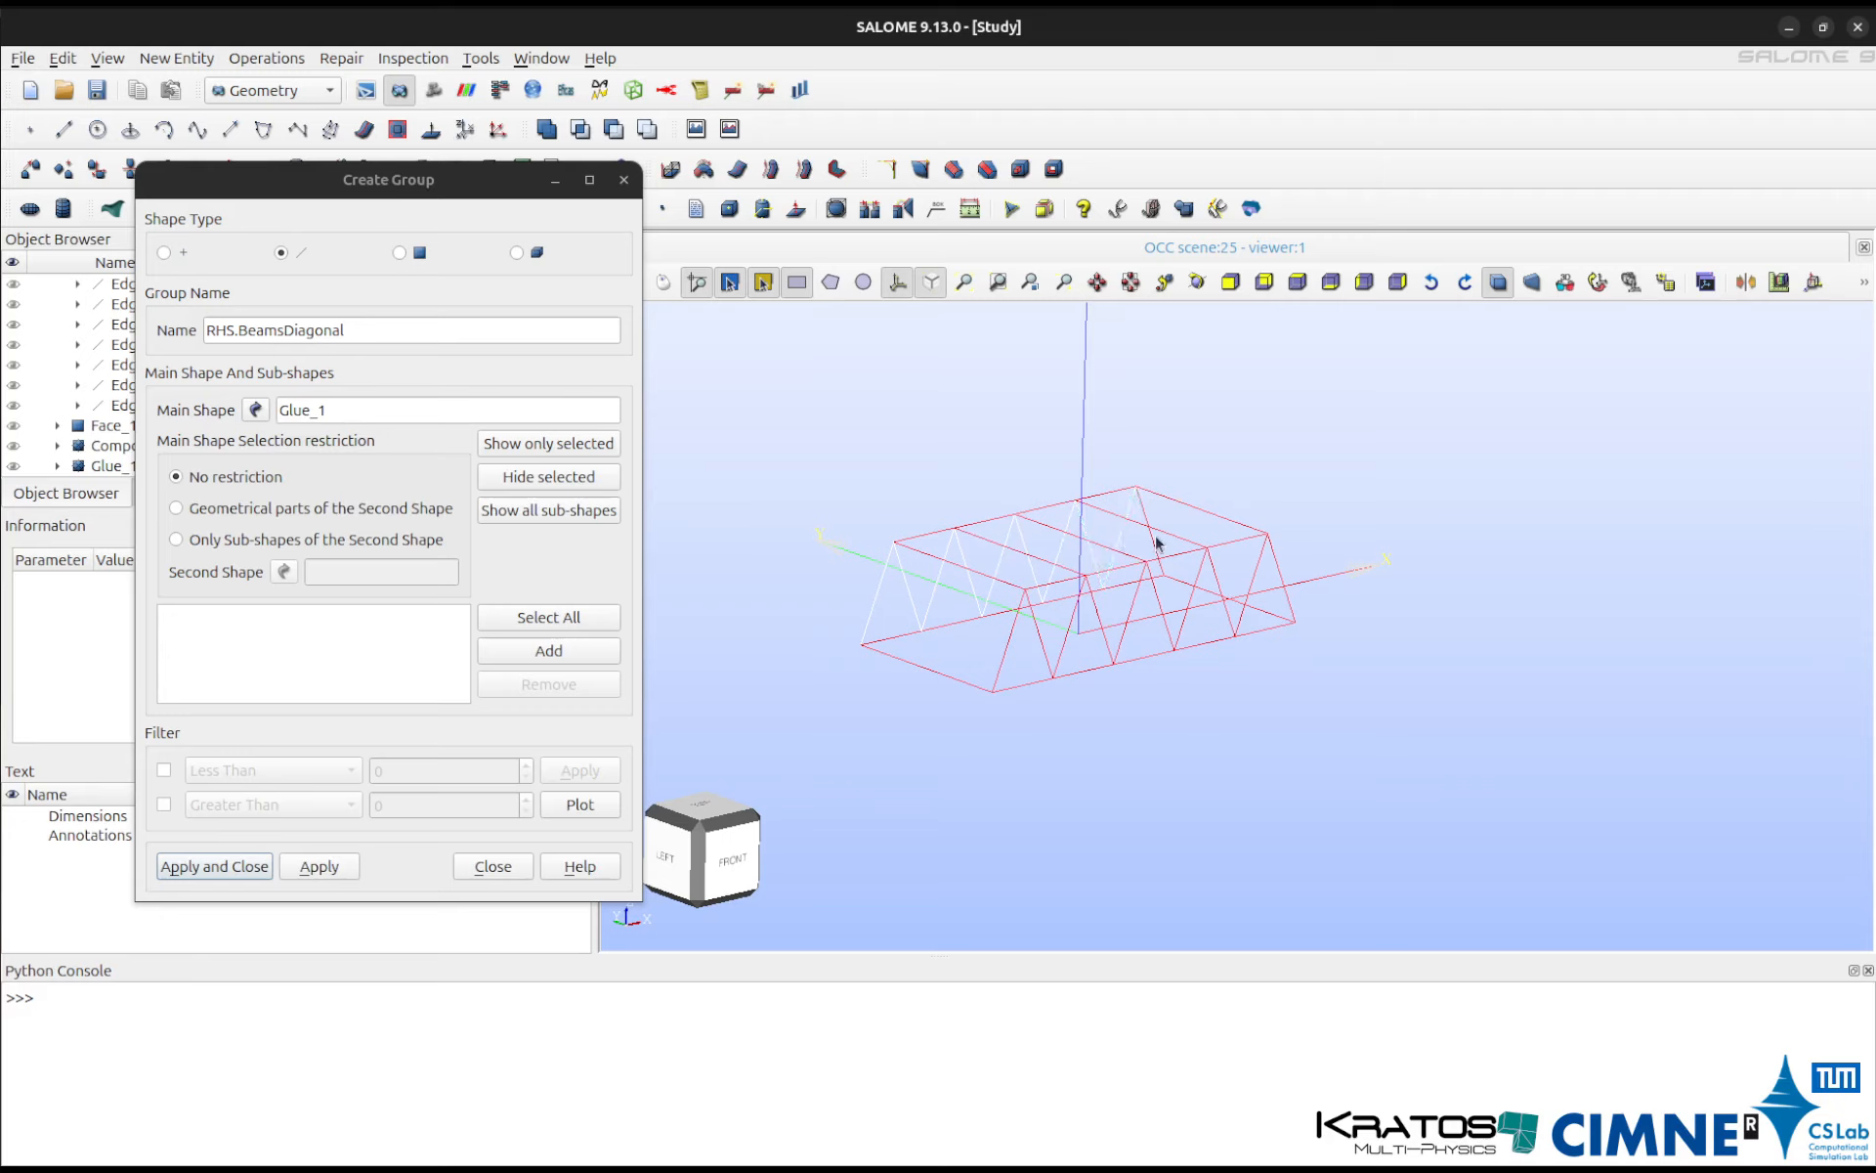
Add the diagonal edges of the opposite truss side to the selection and create the RHS.BeamsDiagonal group.
{"action": "scroll", "coordinate": [1010, 660], "scroll_direction": "up", "scroll_amount": 3}
{"action": "left_click", "coordinate": [1001, 654], "text": "shift"}
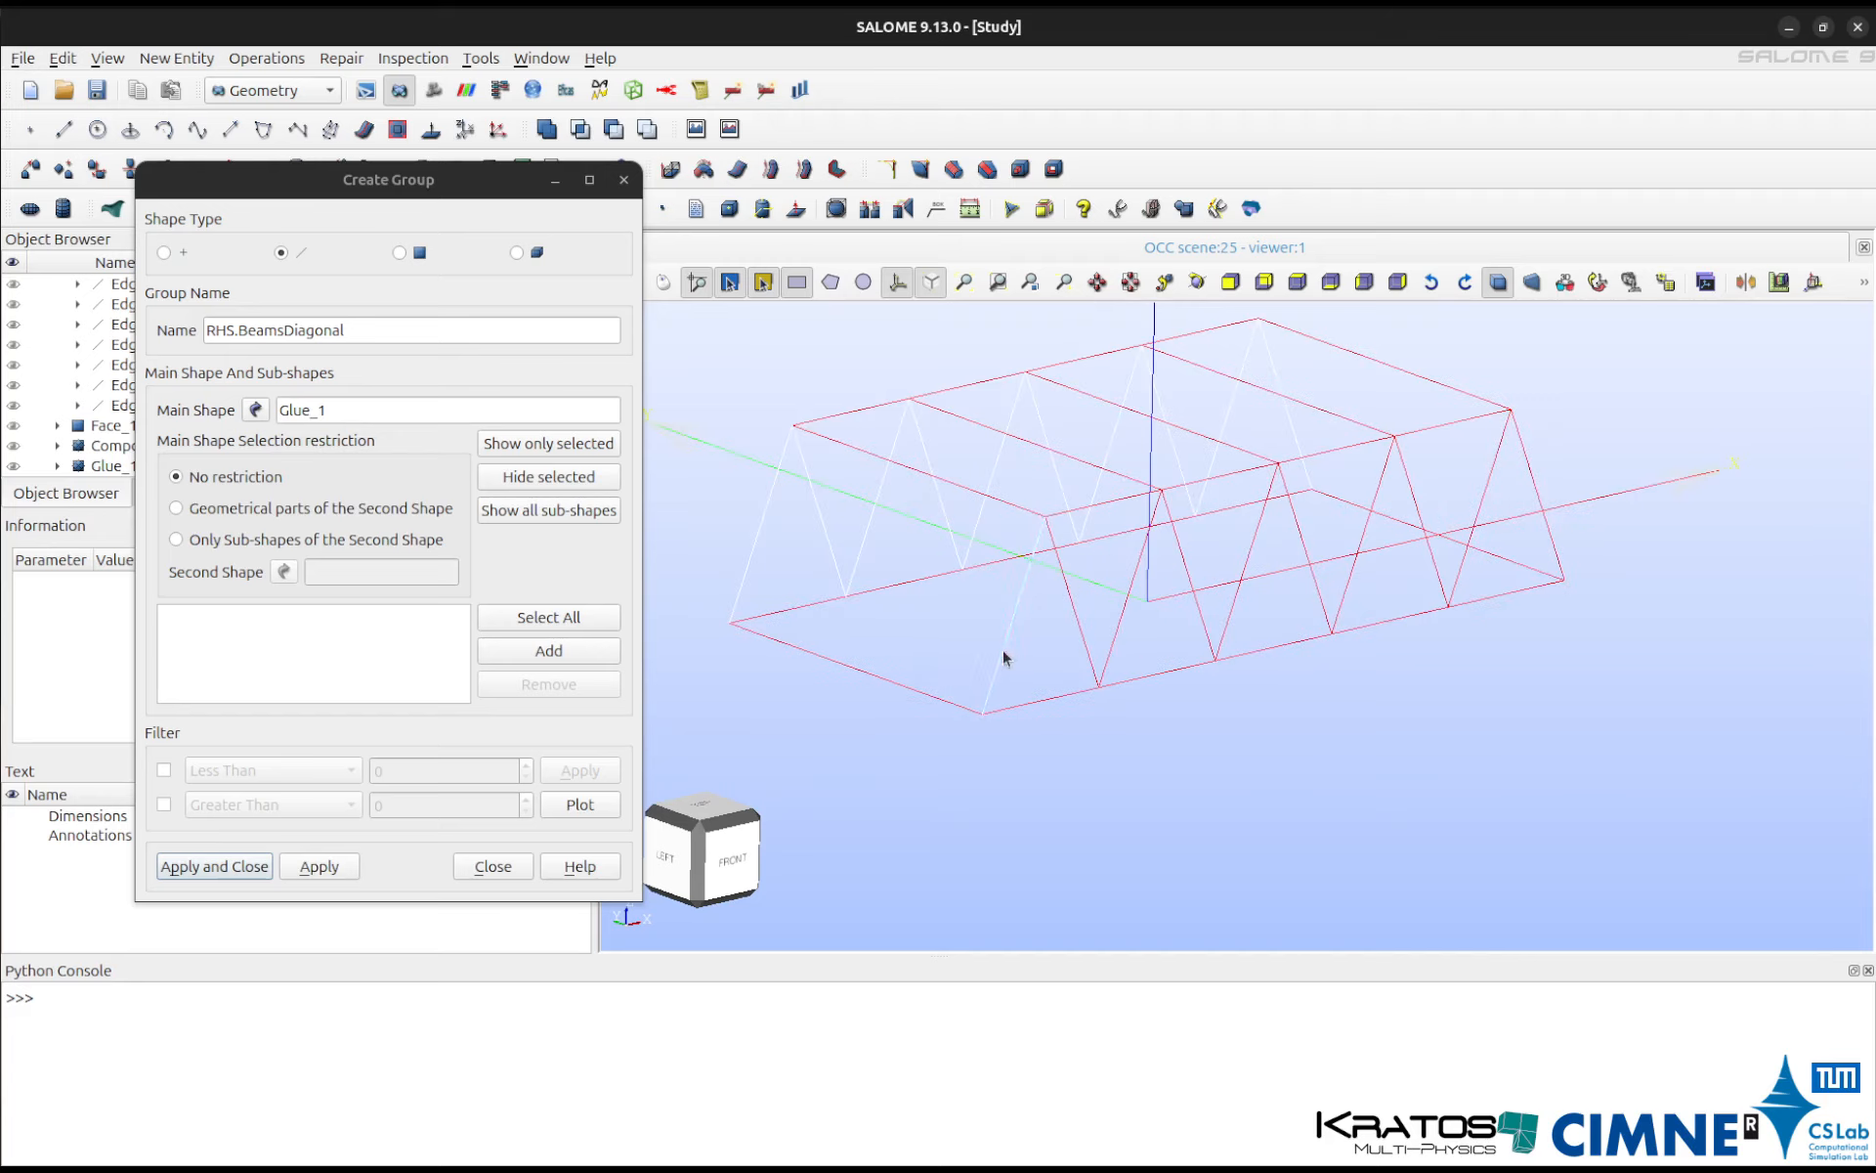
{"action": "left_click", "coordinate": [1114, 635], "text": "shift"}
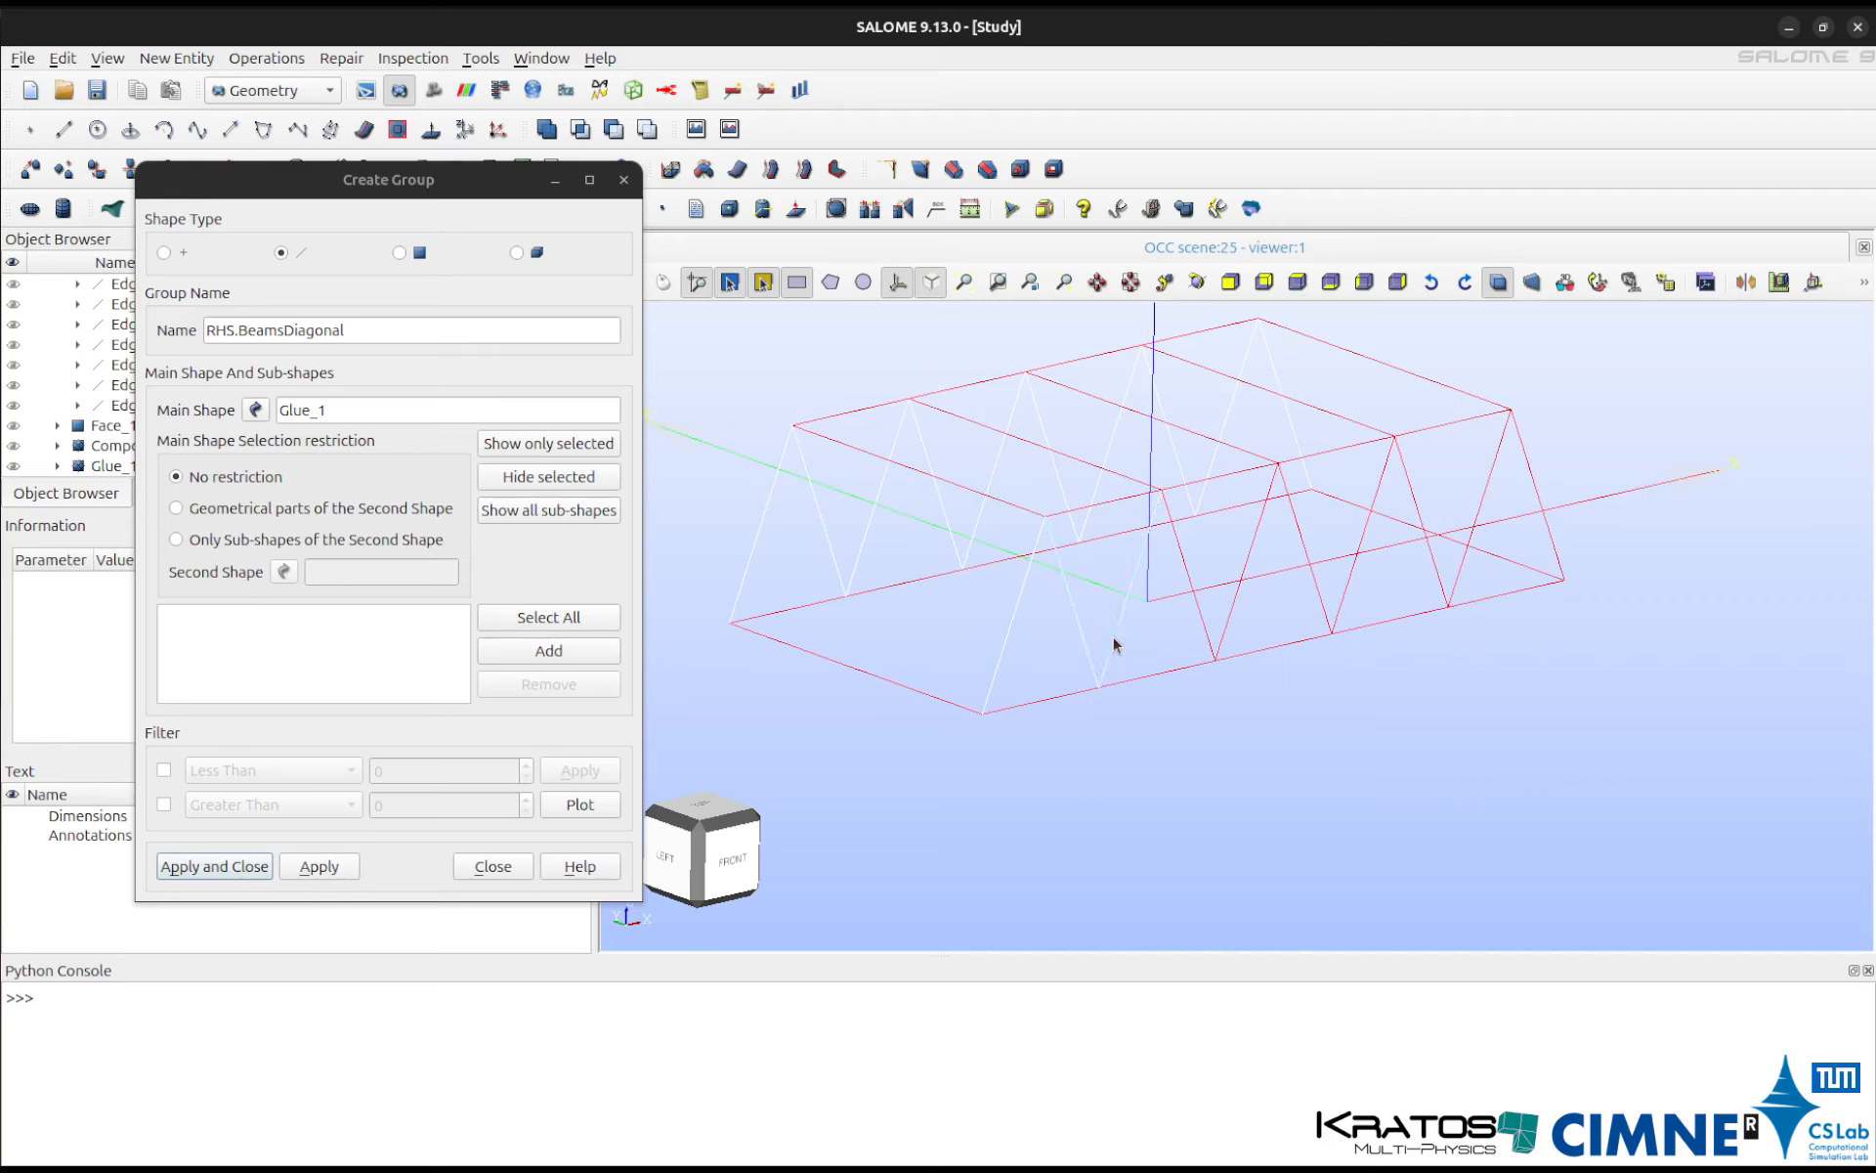
{"action": "left_click", "coordinate": [1207, 636], "text": "shift"}
{"action": "left_click", "coordinate": [1224, 634], "text": "shift"}
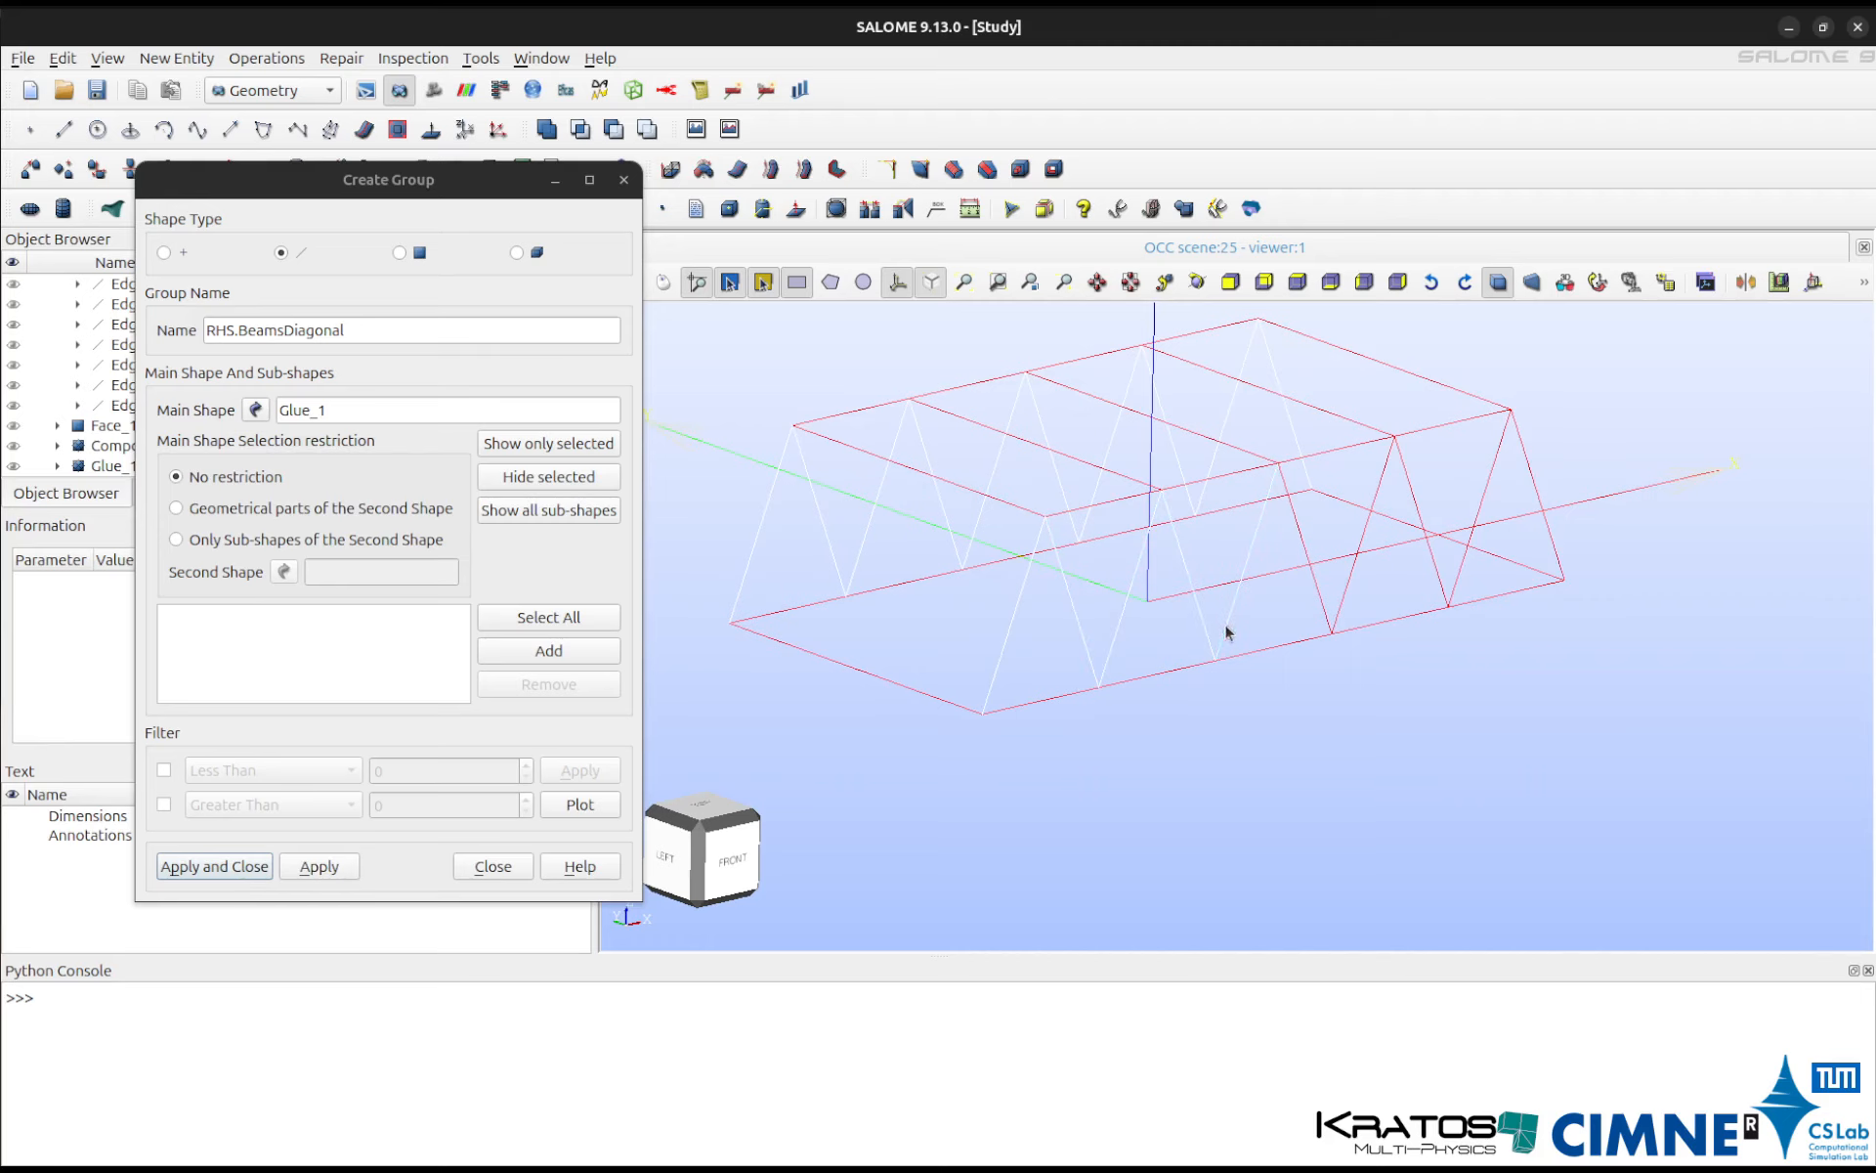
{"action": "left_click", "coordinate": [1323, 603], "text": "shift"}
{"action": "left_click", "coordinate": [1343, 601], "text": "shift"}
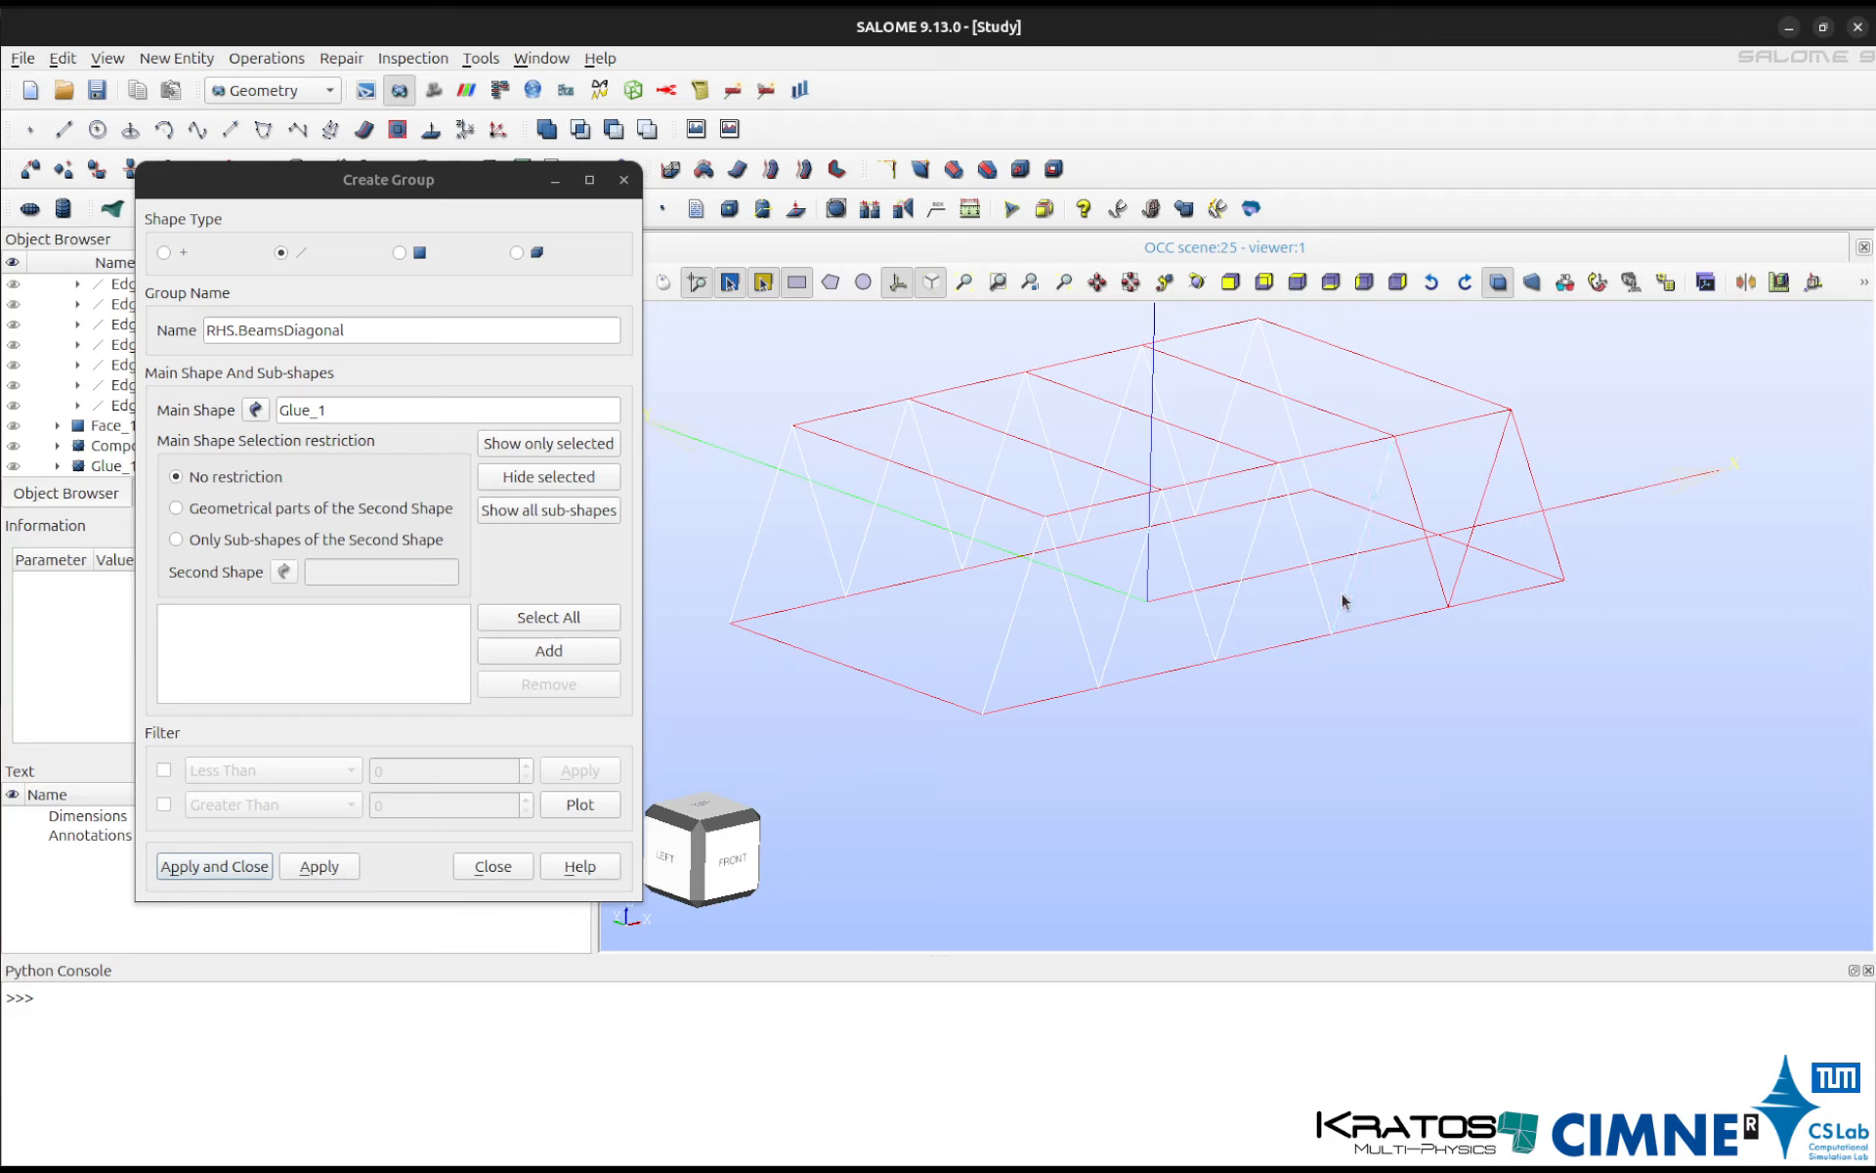
{"action": "left_click", "coordinate": [1461, 581], "text": "shift"}
{"action": "left_click", "coordinate": [523, 657]}
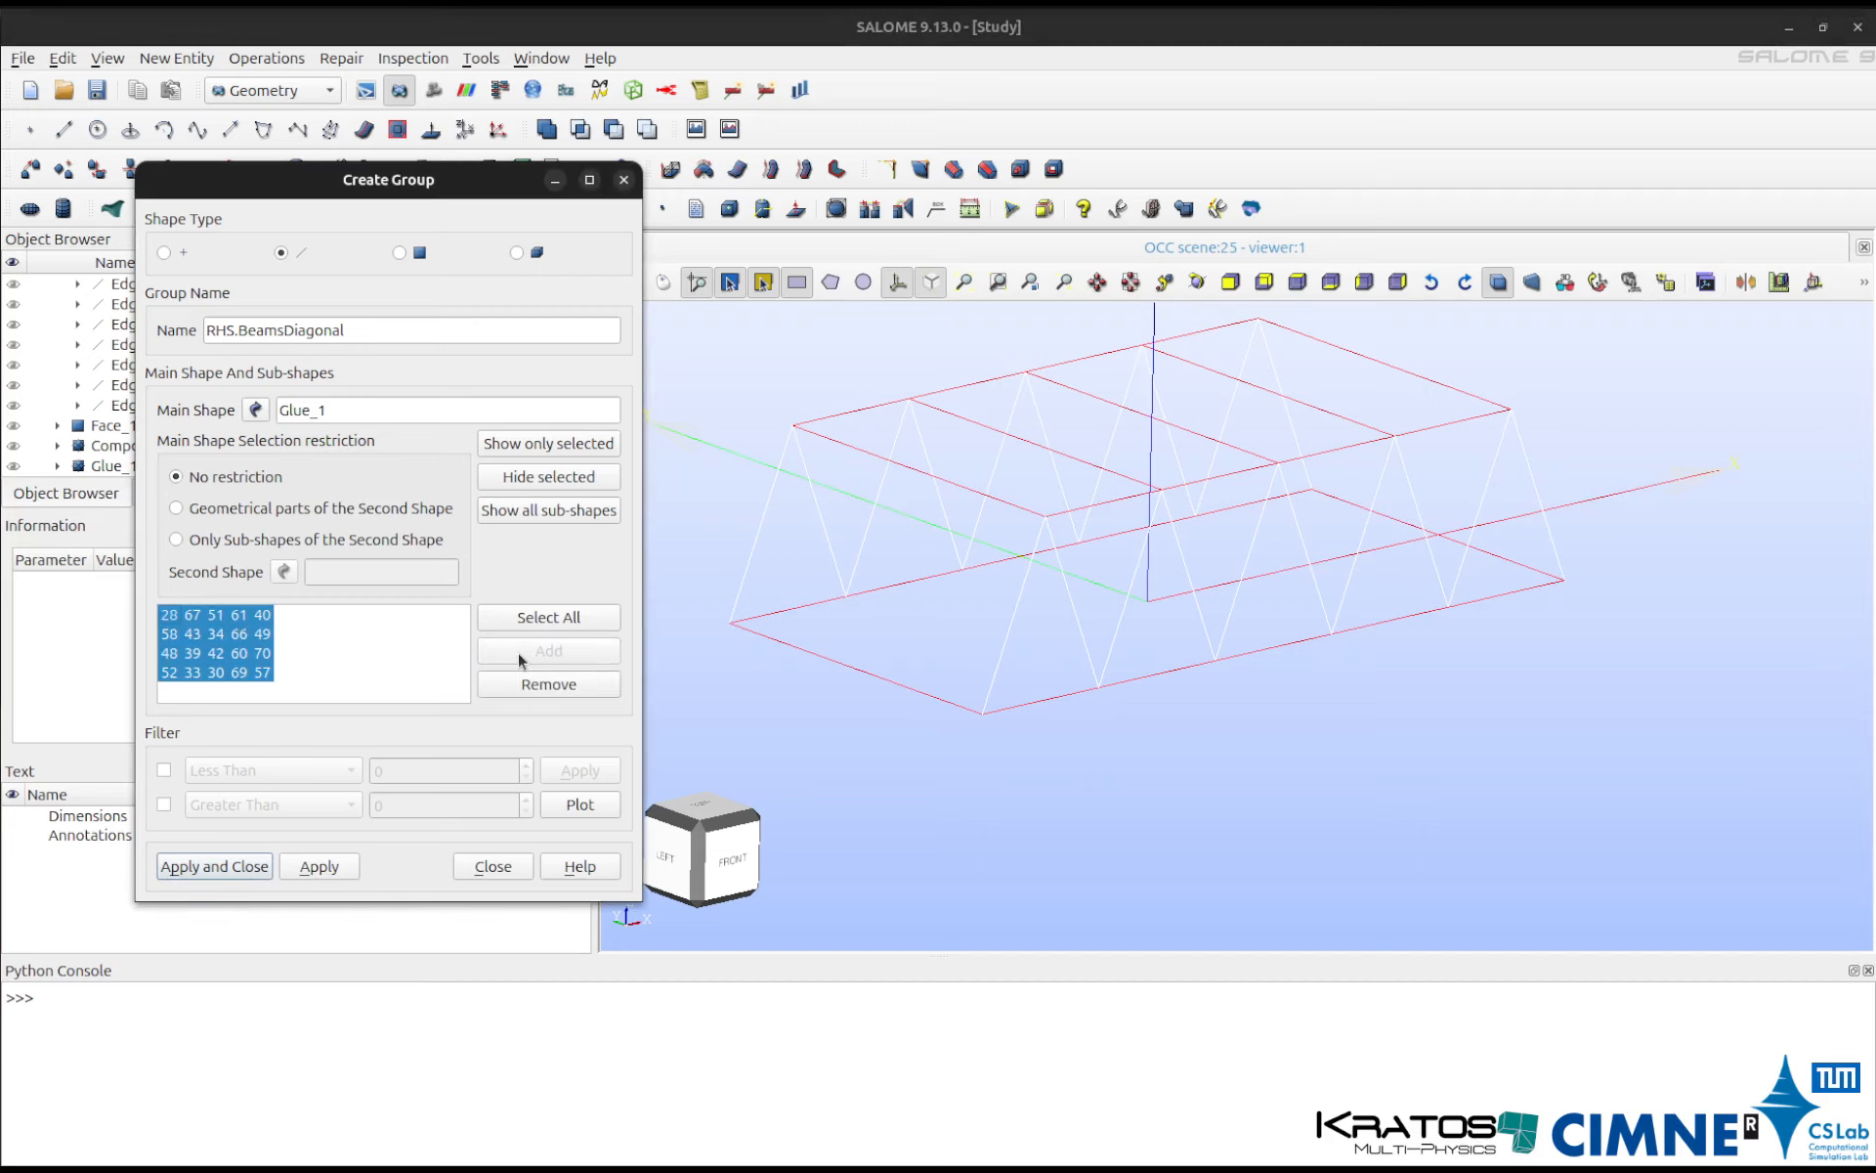
{"action": "left_click", "coordinate": [324, 865]}
Create an edge group named Fixity1 from the lower cross edge at the bridge's negative X end.
{"action": "left_click", "coordinate": [307, 324]}
{"action": "double_click", "coordinate": [307, 324]}
{"action": "type", "text": "Fixity1"}
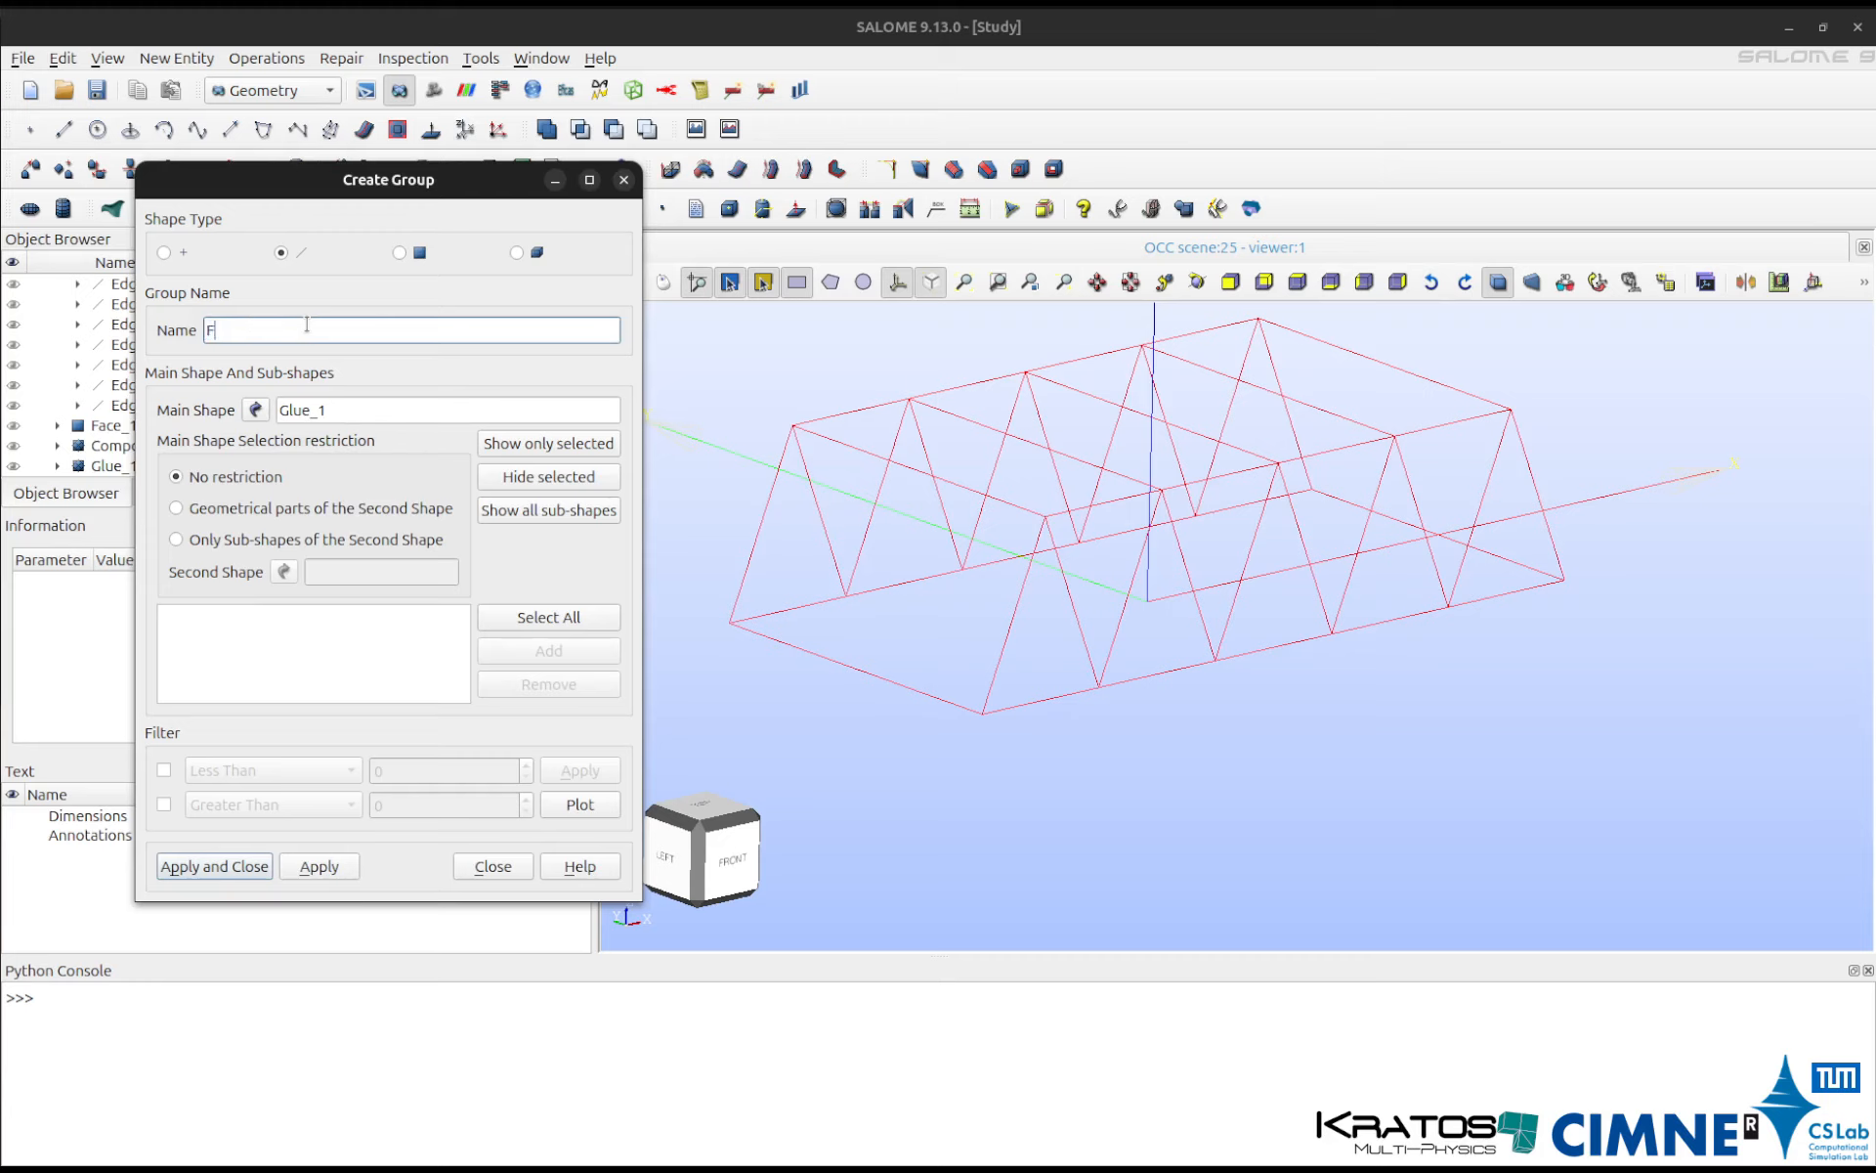
{"action": "left_click", "coordinate": [907, 677]}
{"action": "left_click", "coordinate": [319, 865]}
Create an edge group named Fixity2 from the lower cross edge at the positive X end and finish group creation.
{"action": "double_click", "coordinate": [264, 332]}
{"action": "type", "text": "F"}
{"action": "left_click", "coordinate": [1512, 562]}
{"action": "left_click", "coordinate": [586, 651]}
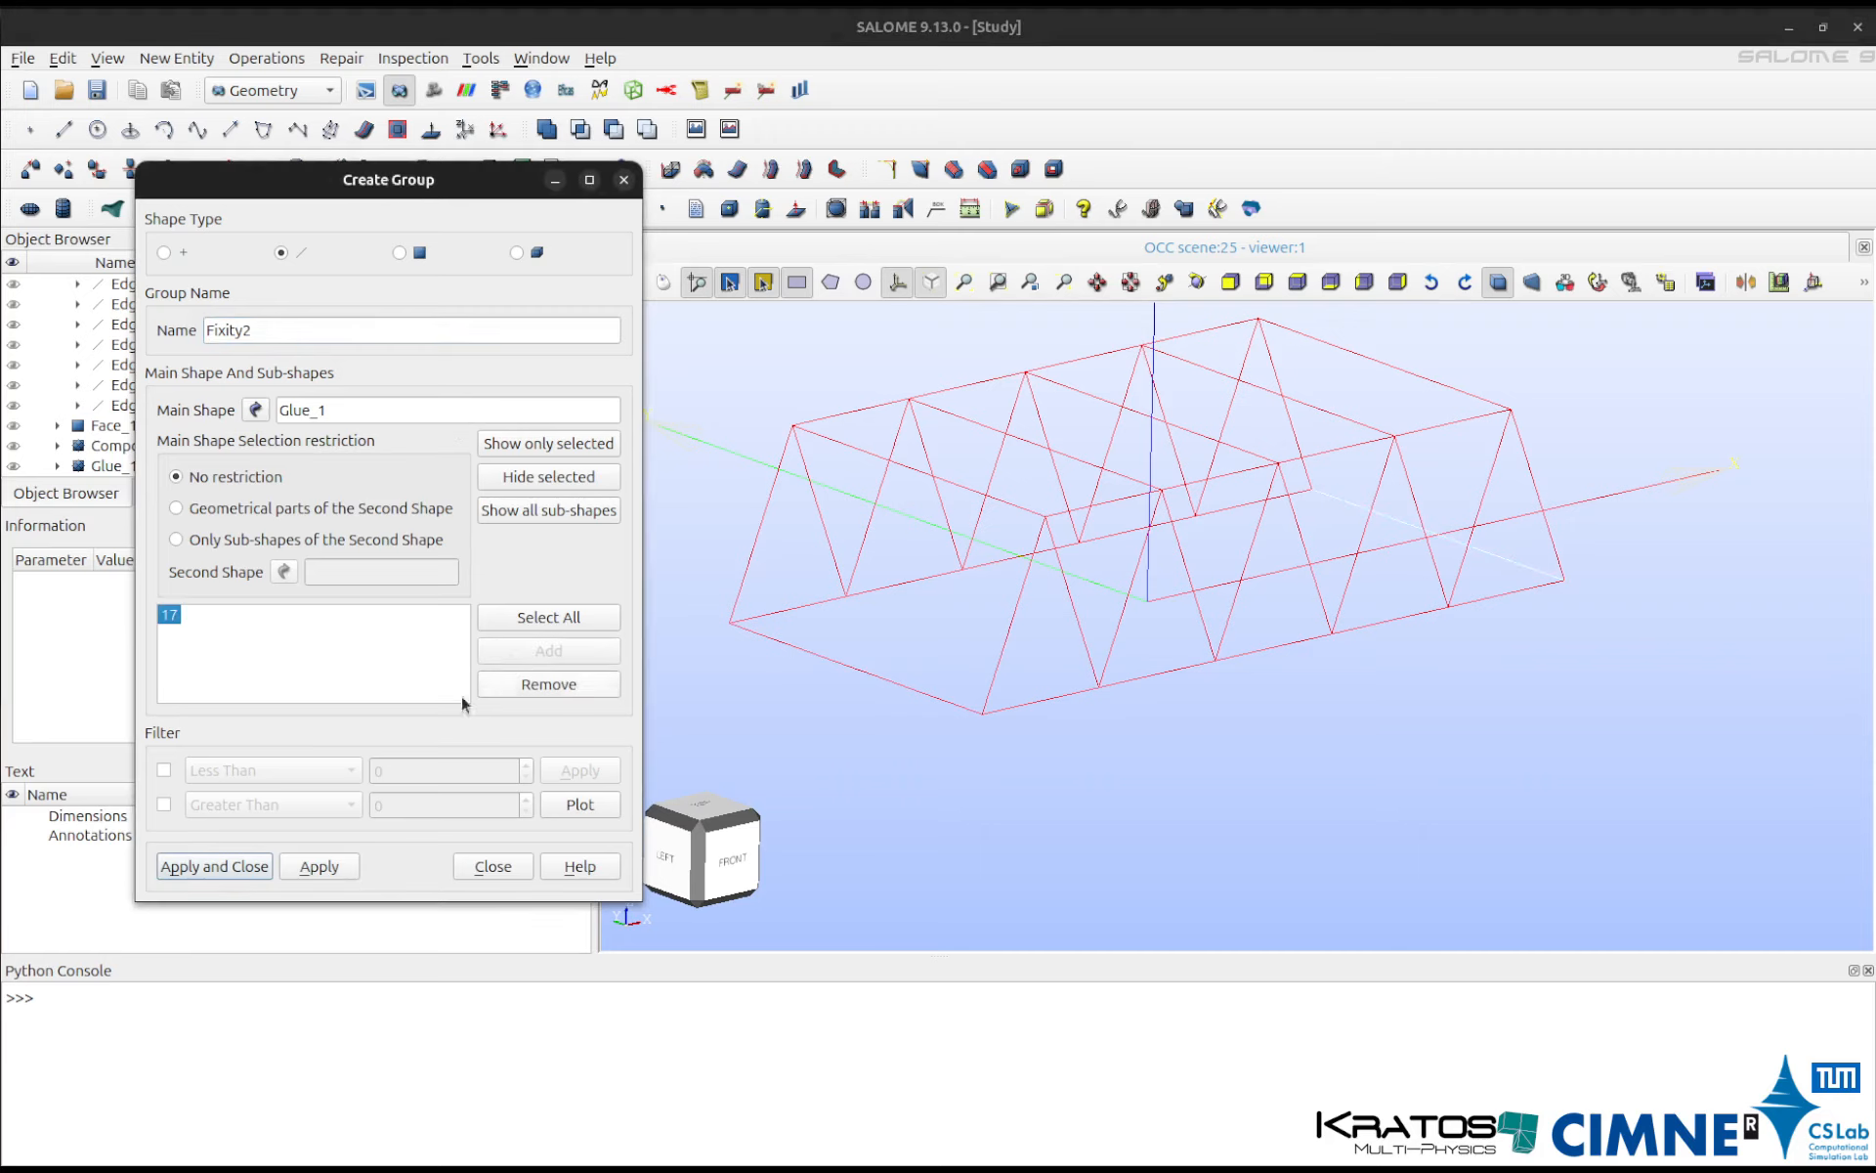
{"action": "left_click", "coordinate": [322, 867]}
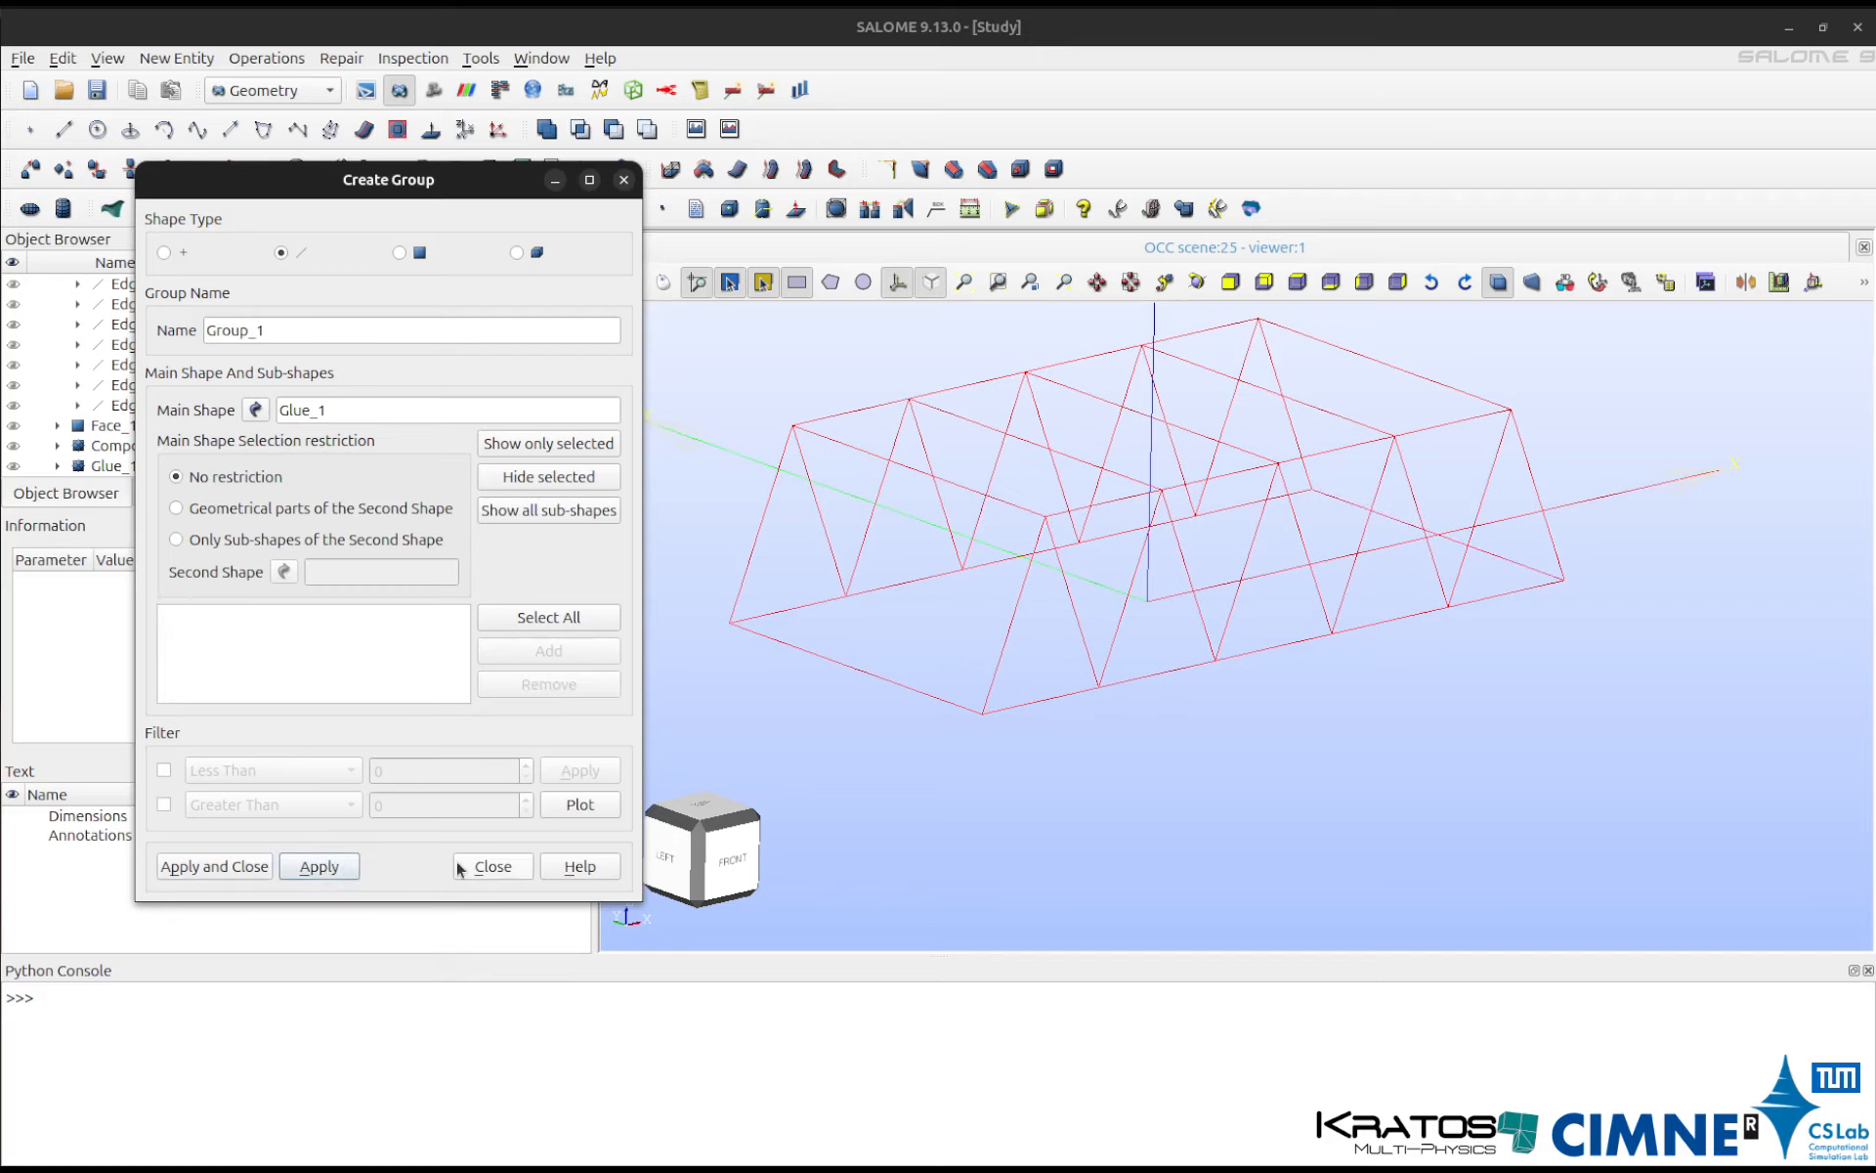
{"action": "left_click", "coordinate": [473, 867]}
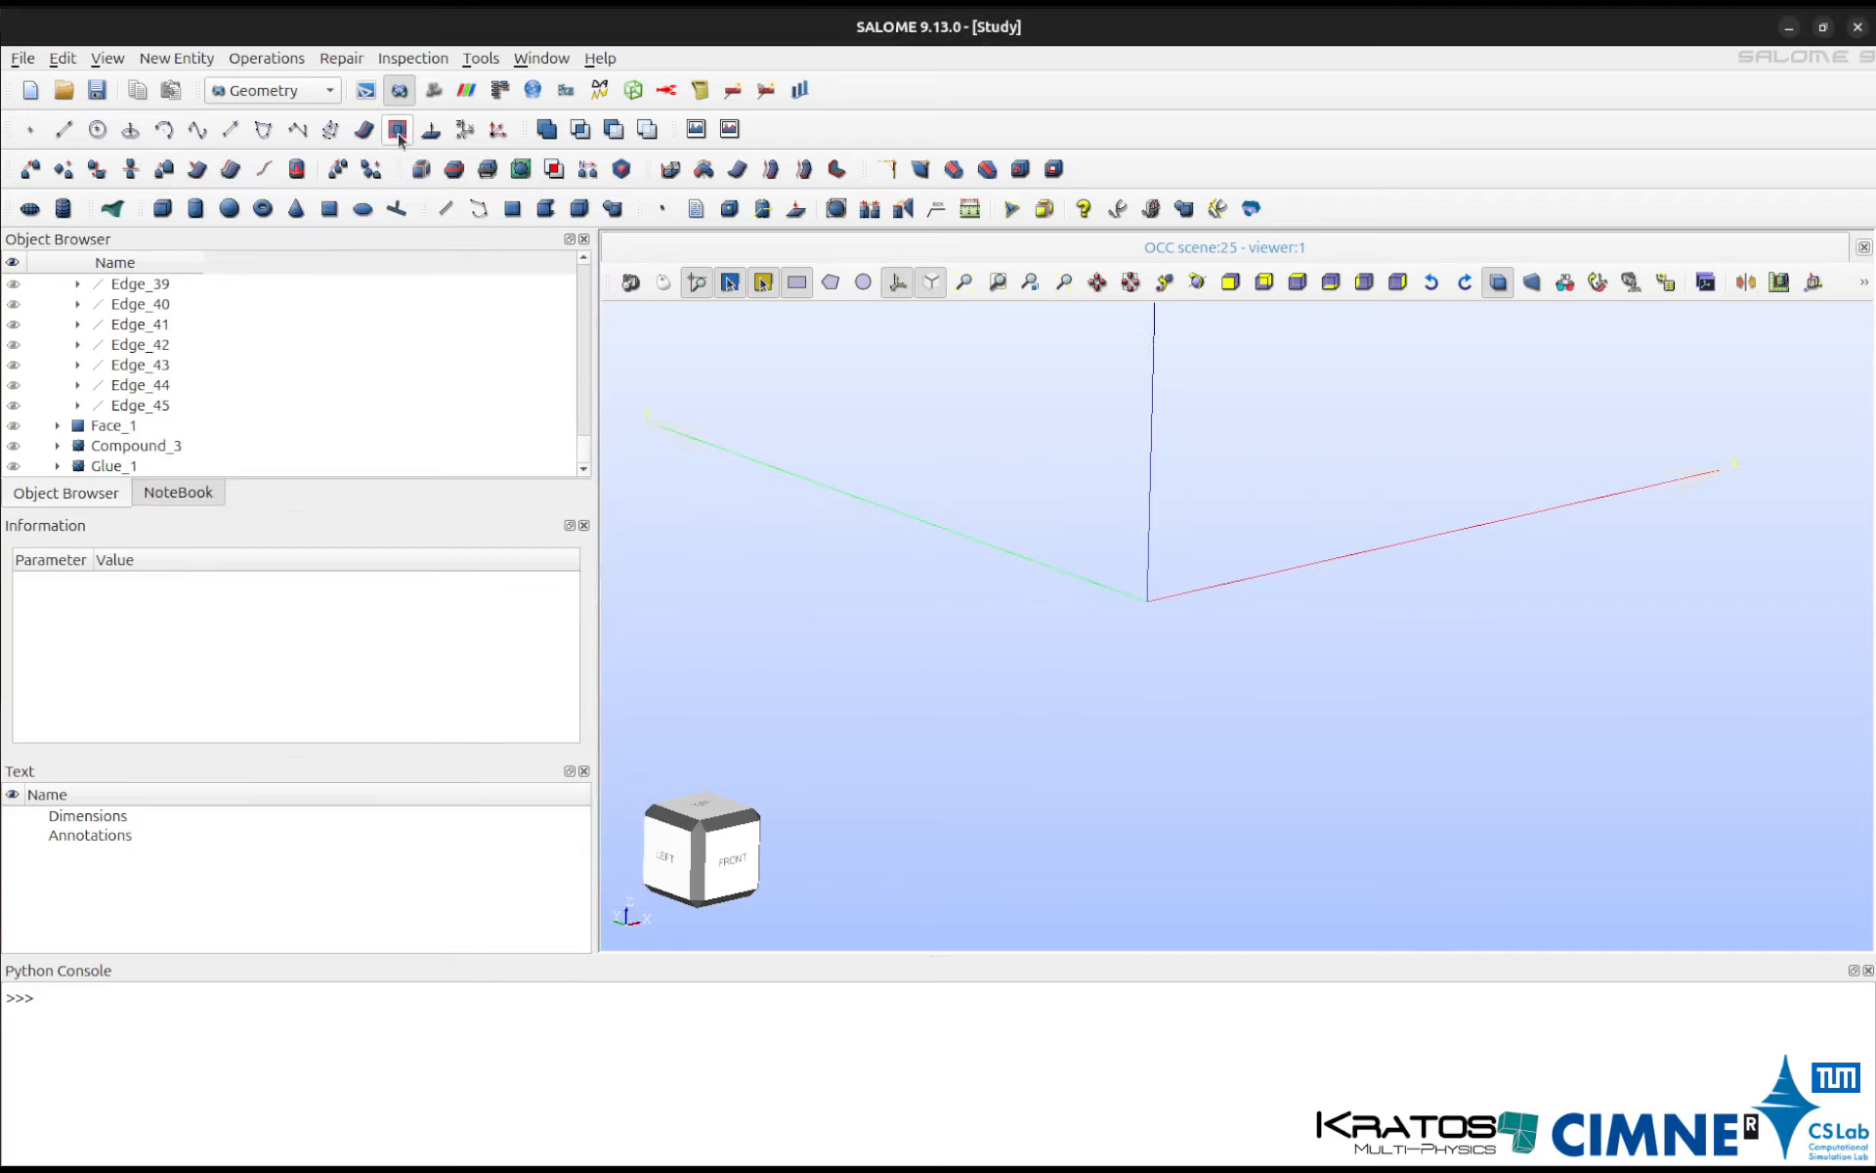
Switch to the Mesh module.
{"action": "left_click", "coordinate": [434, 90]}
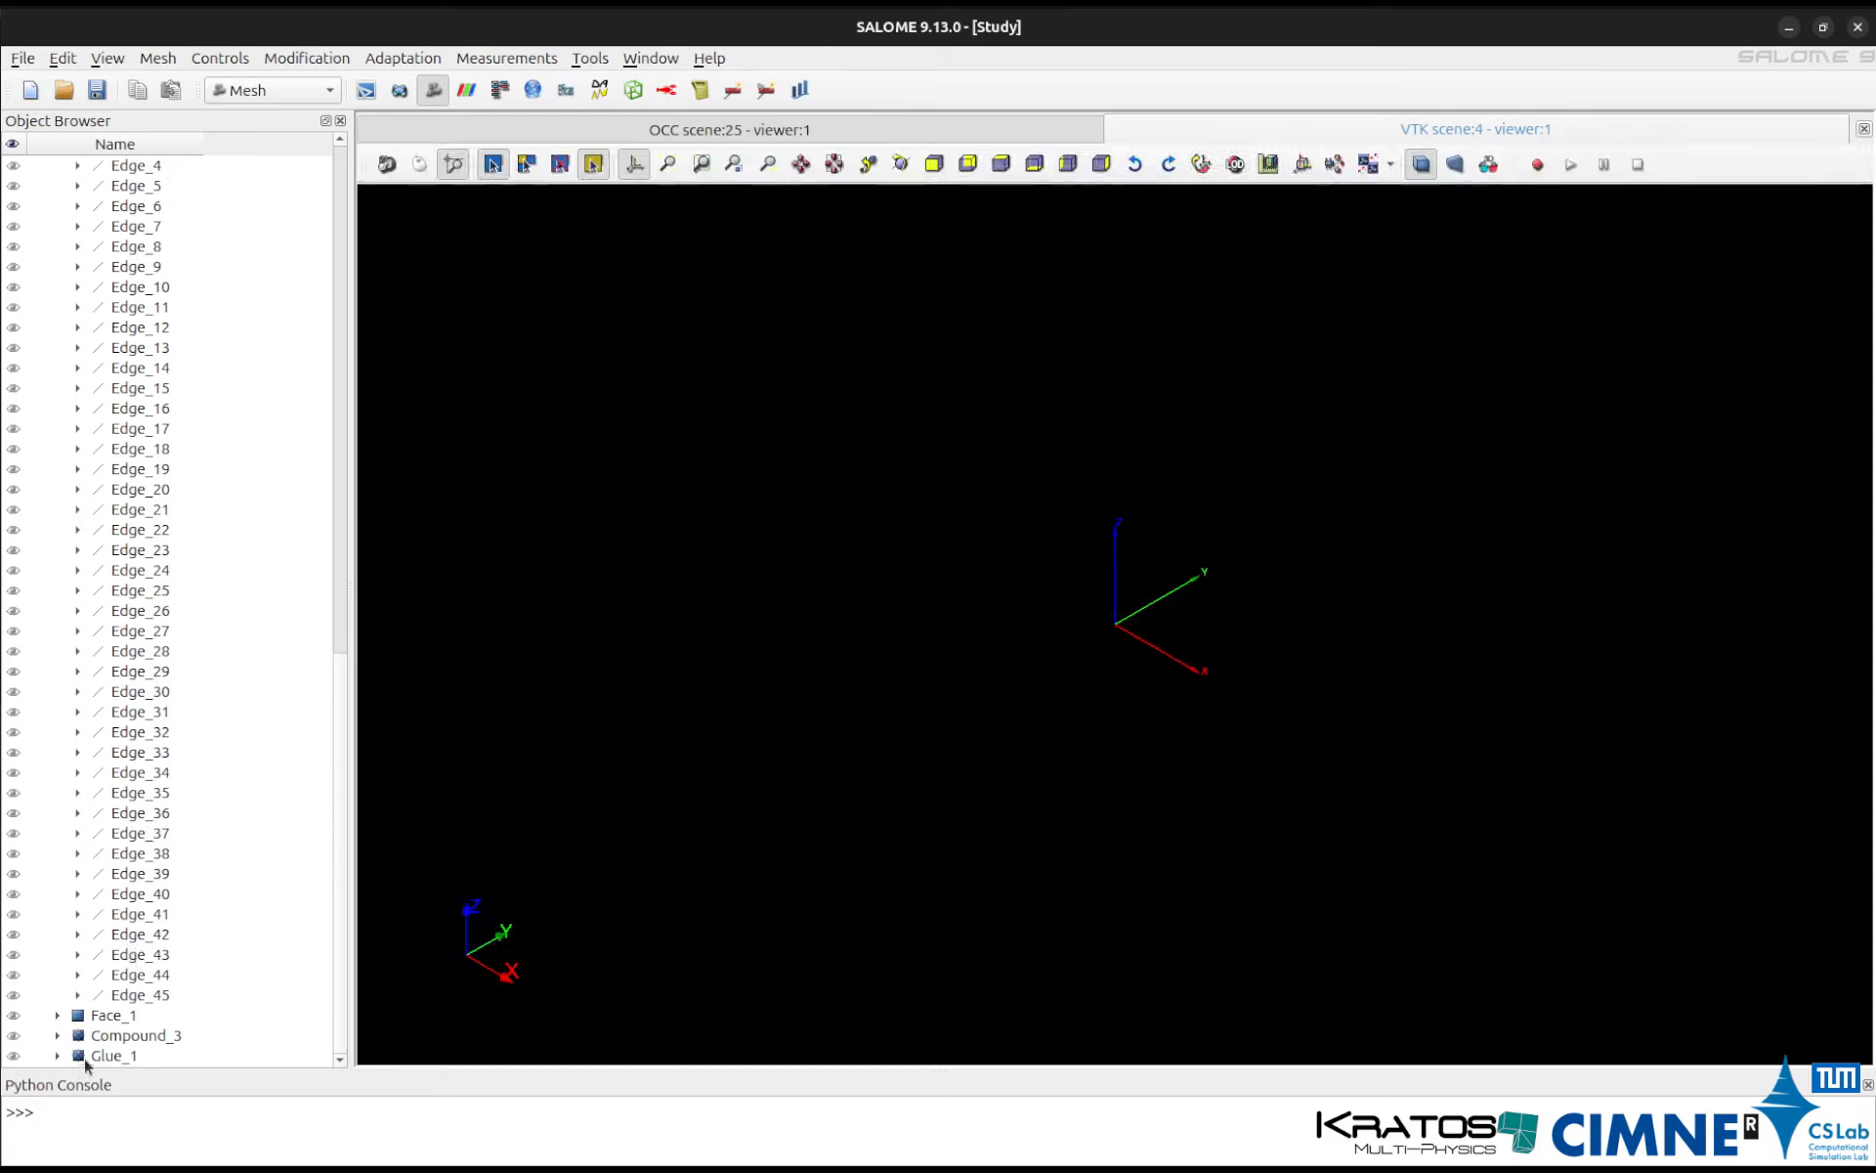
Show Glue_1 and start a new mesh on it with Quadrangle: Mapping as the 2D algorithm.
{"action": "left_click", "coordinate": [14, 1058]}
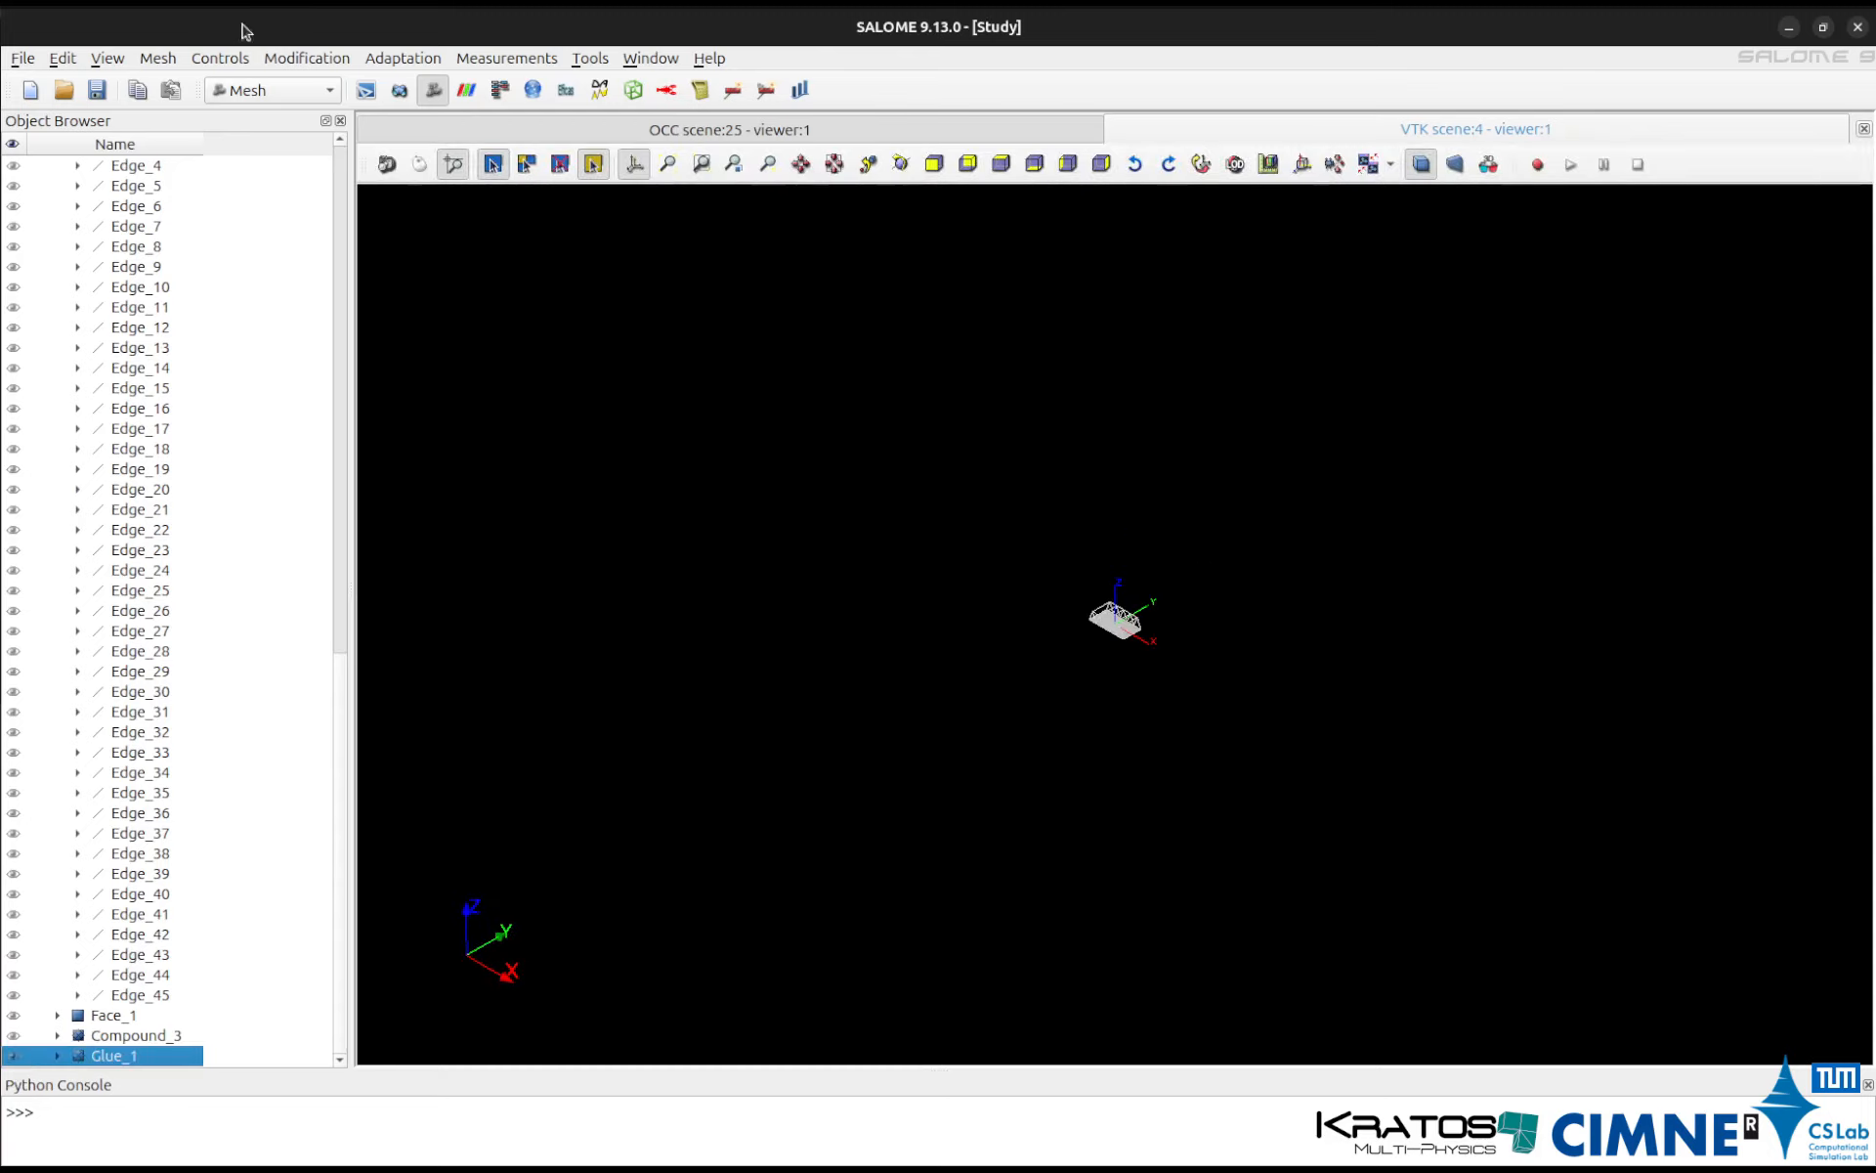
{"action": "left_click", "coordinate": [158, 59]}
{"action": "left_click", "coordinate": [200, 74]}
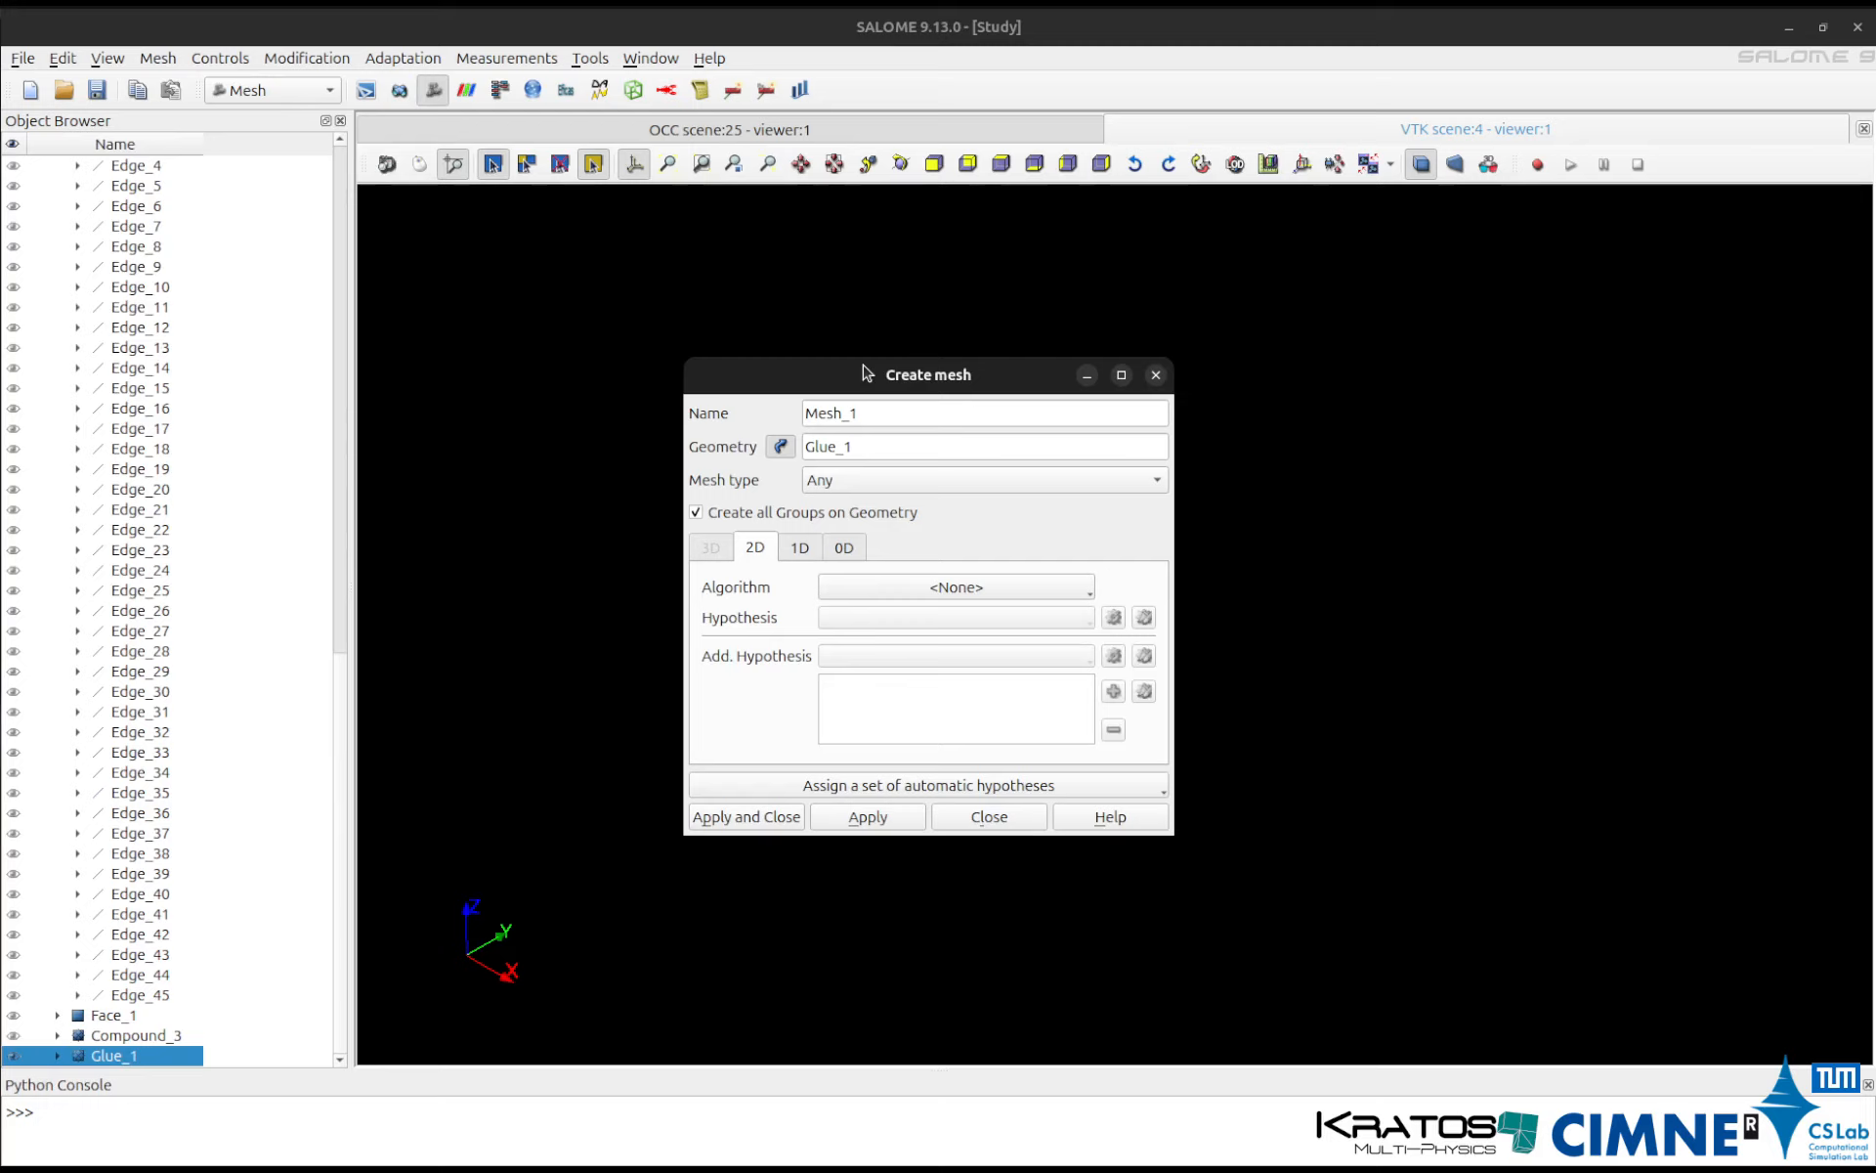
{"action": "left_click", "coordinate": [892, 586]}
{"action": "left_click", "coordinate": [899, 676]}
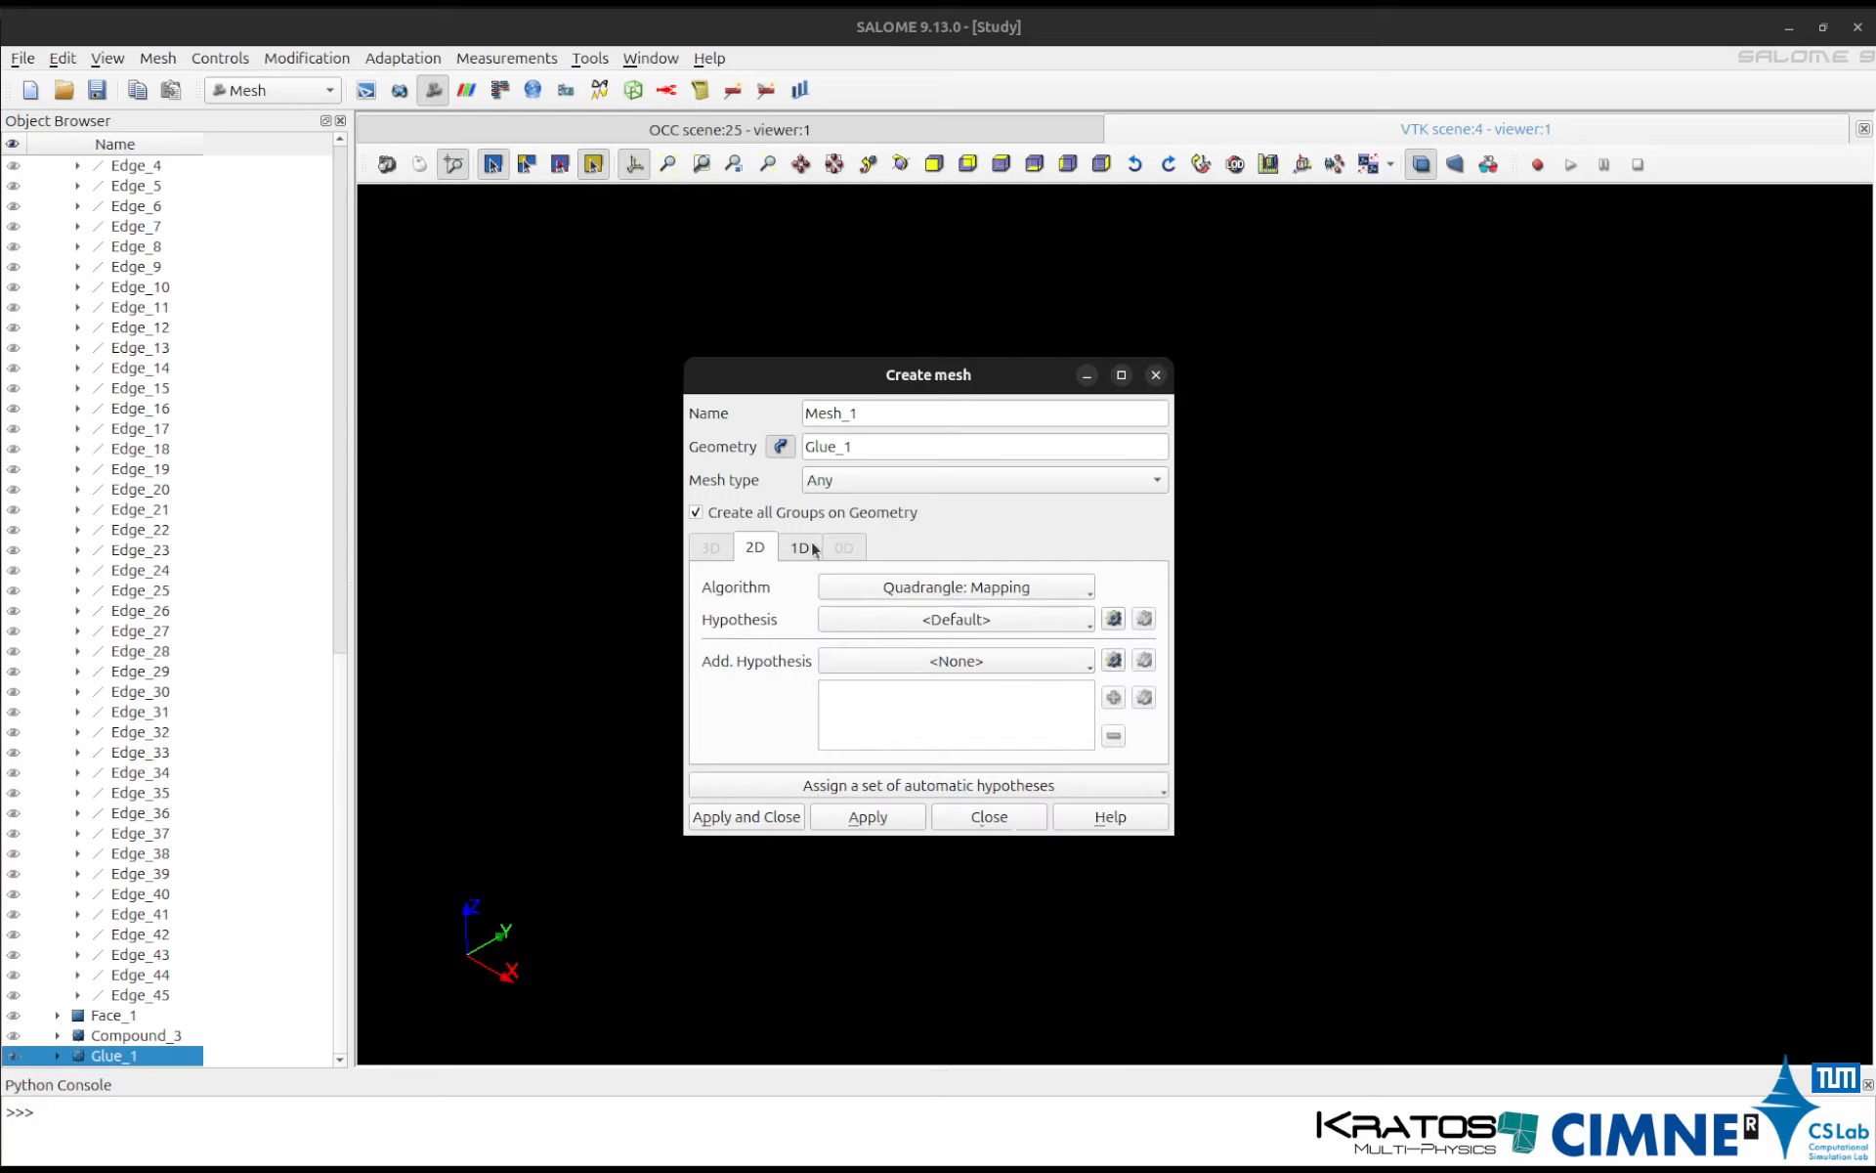
Set the 1D algorithm to Wire Discretisation with a Local Length hypothesis of length 1, and create Mesh_1.
{"action": "left_click", "coordinate": [813, 549]}
{"action": "left_click", "coordinate": [872, 590]}
{"action": "left_click", "coordinate": [909, 677]}
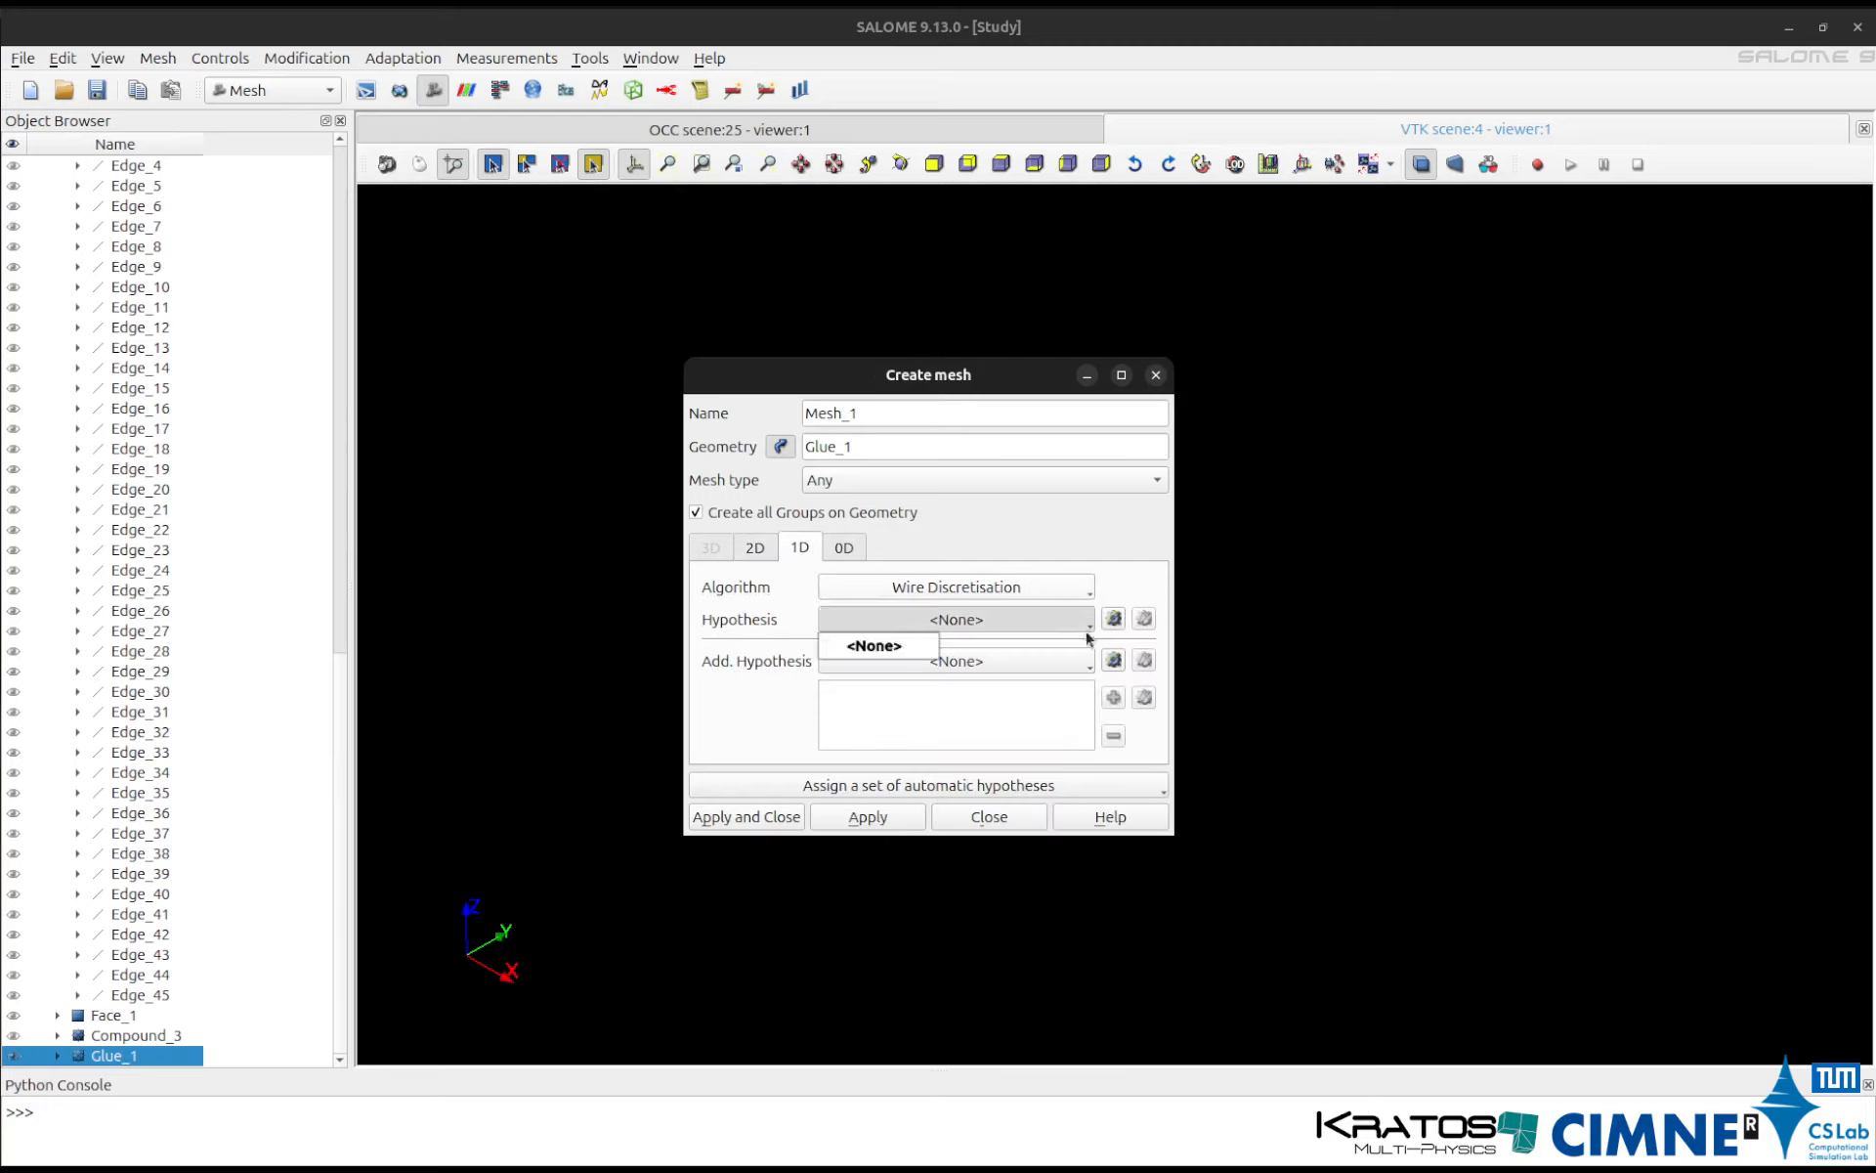
{"action": "left_click", "coordinate": [1114, 619]}
{"action": "left_click", "coordinate": [1200, 714]}
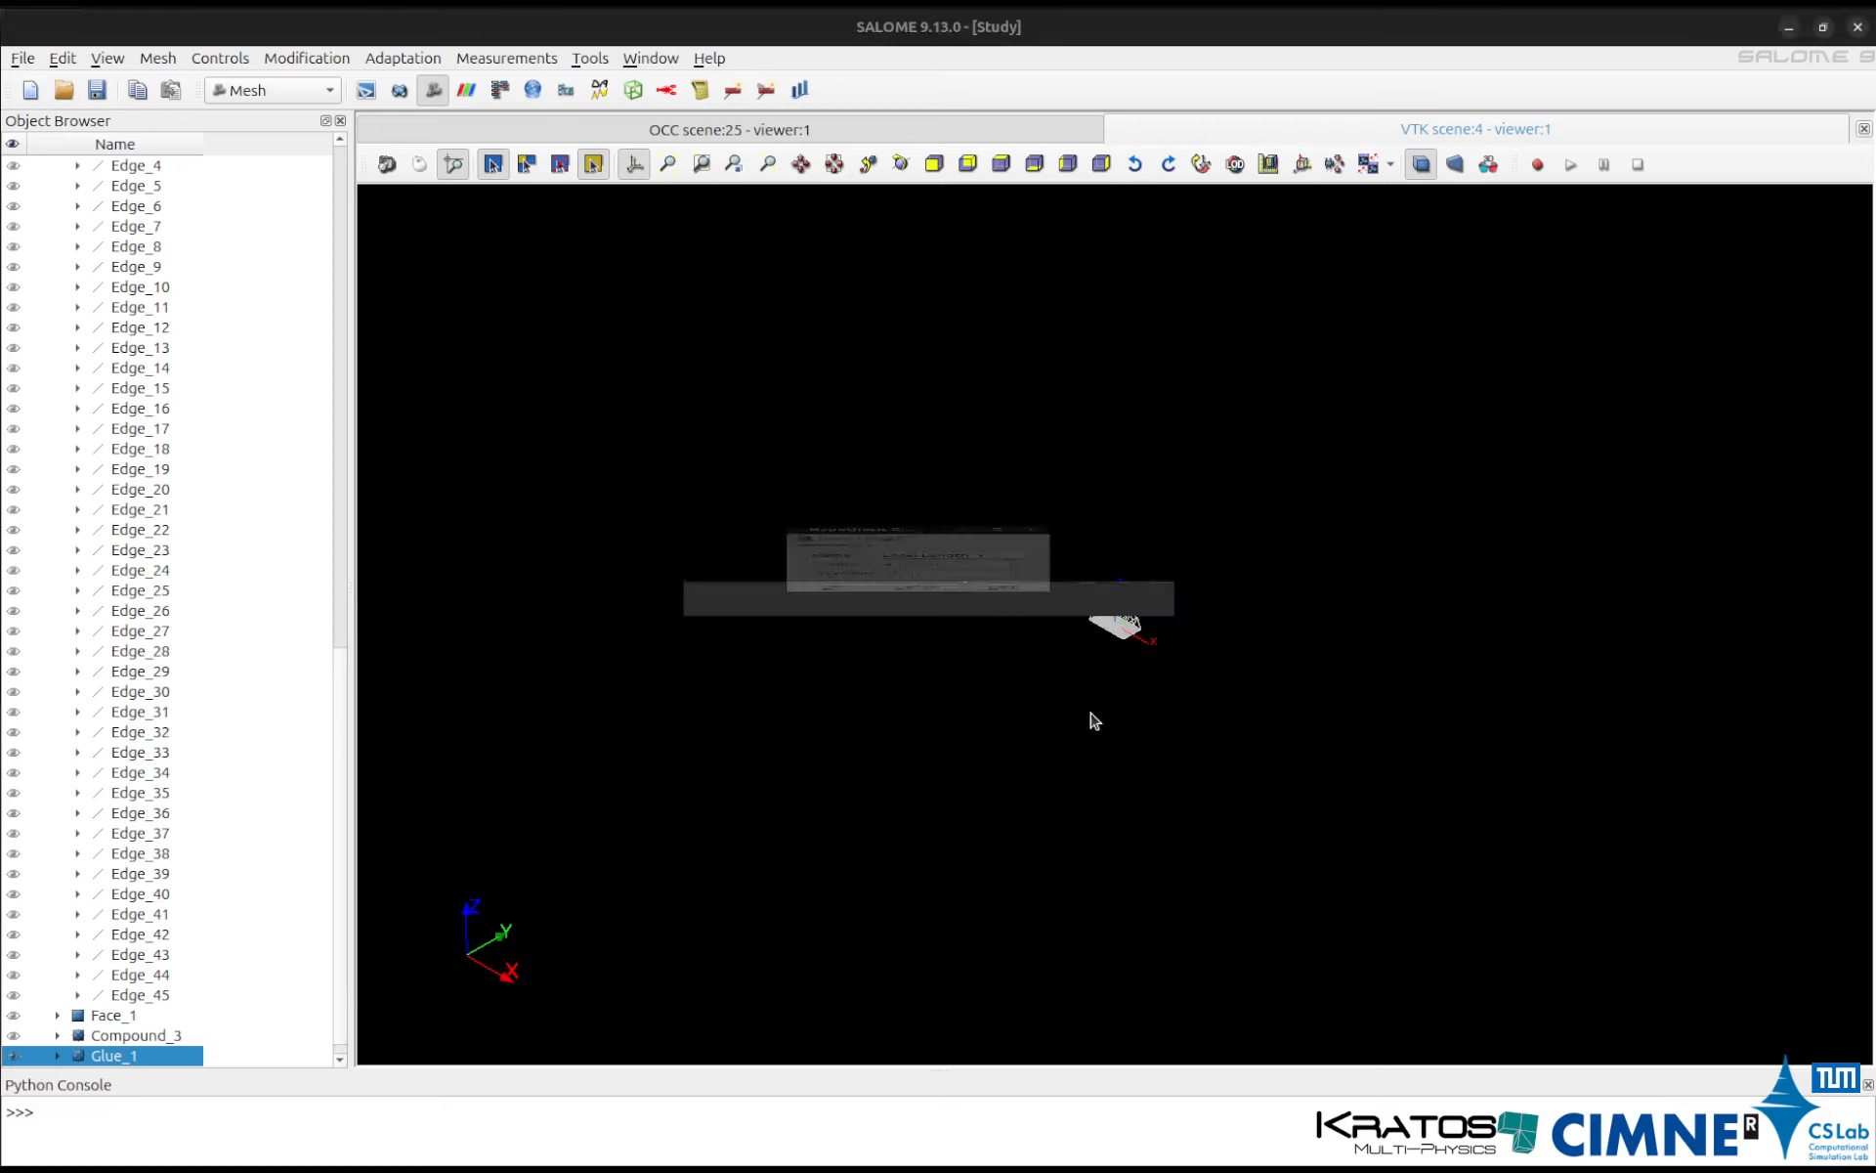
{"action": "left_click_drag", "start_coordinate": [976, 584], "coordinate": [852, 575]}
{"action": "type", "text": "3"}
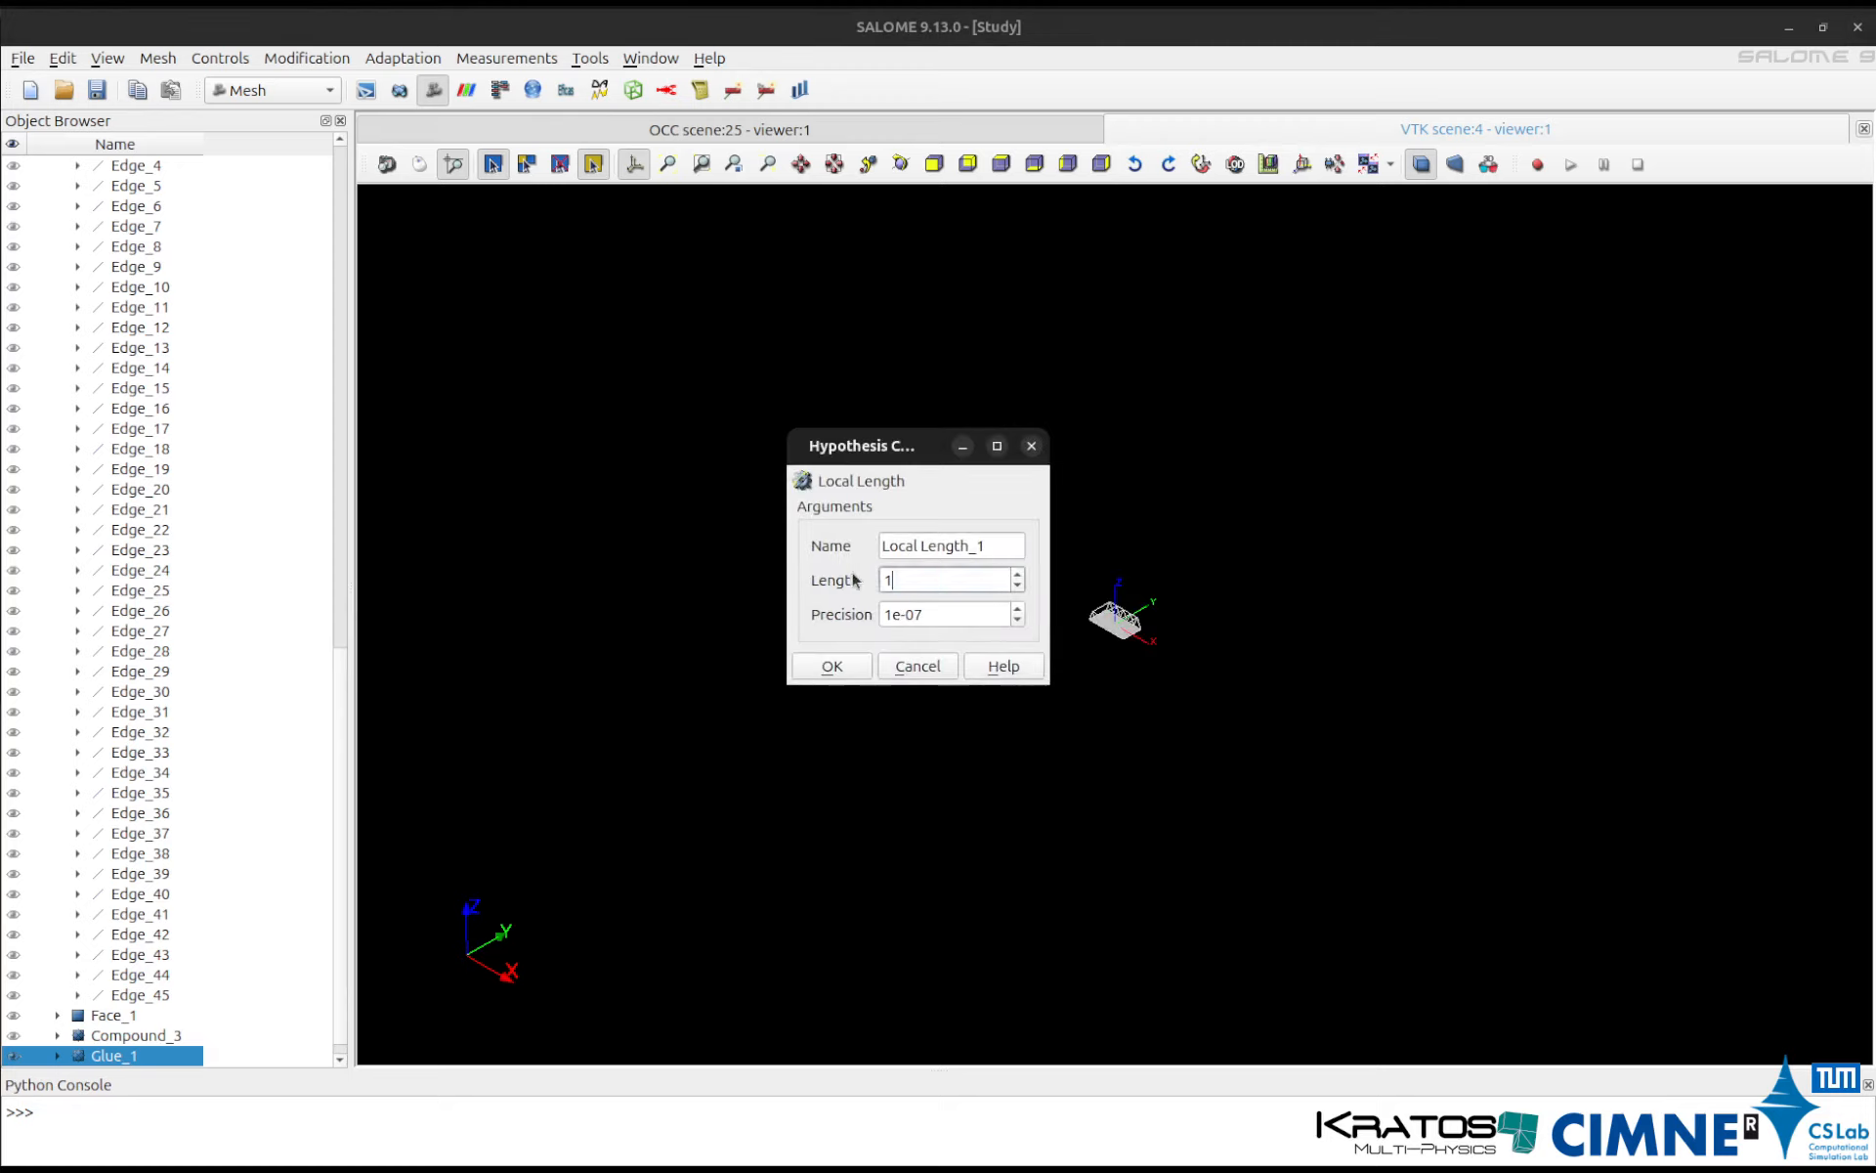
{"action": "left_click", "coordinate": [831, 665]}
{"action": "left_click", "coordinate": [797, 822]}
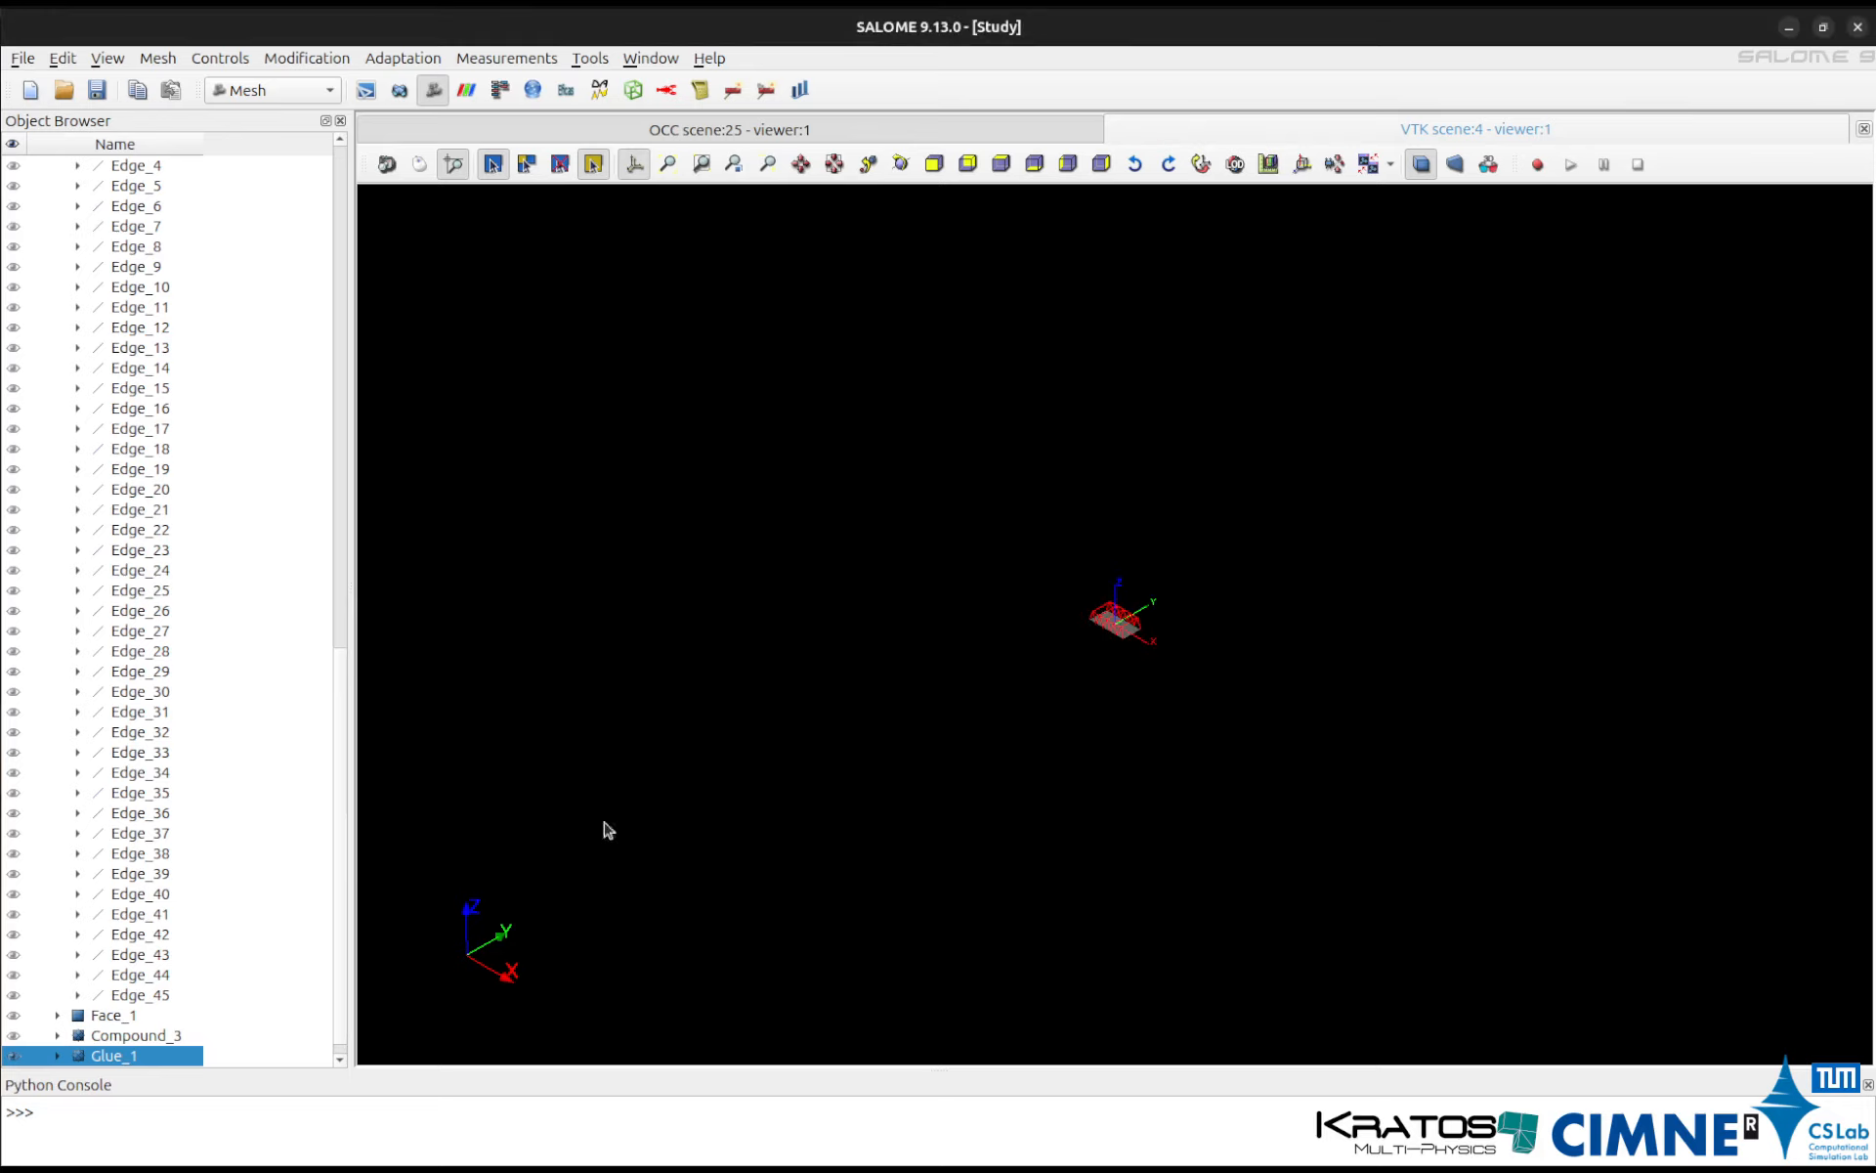
Compute Mesh_1 and close the computation report.
{"action": "right_click", "coordinate": [102, 1070]}
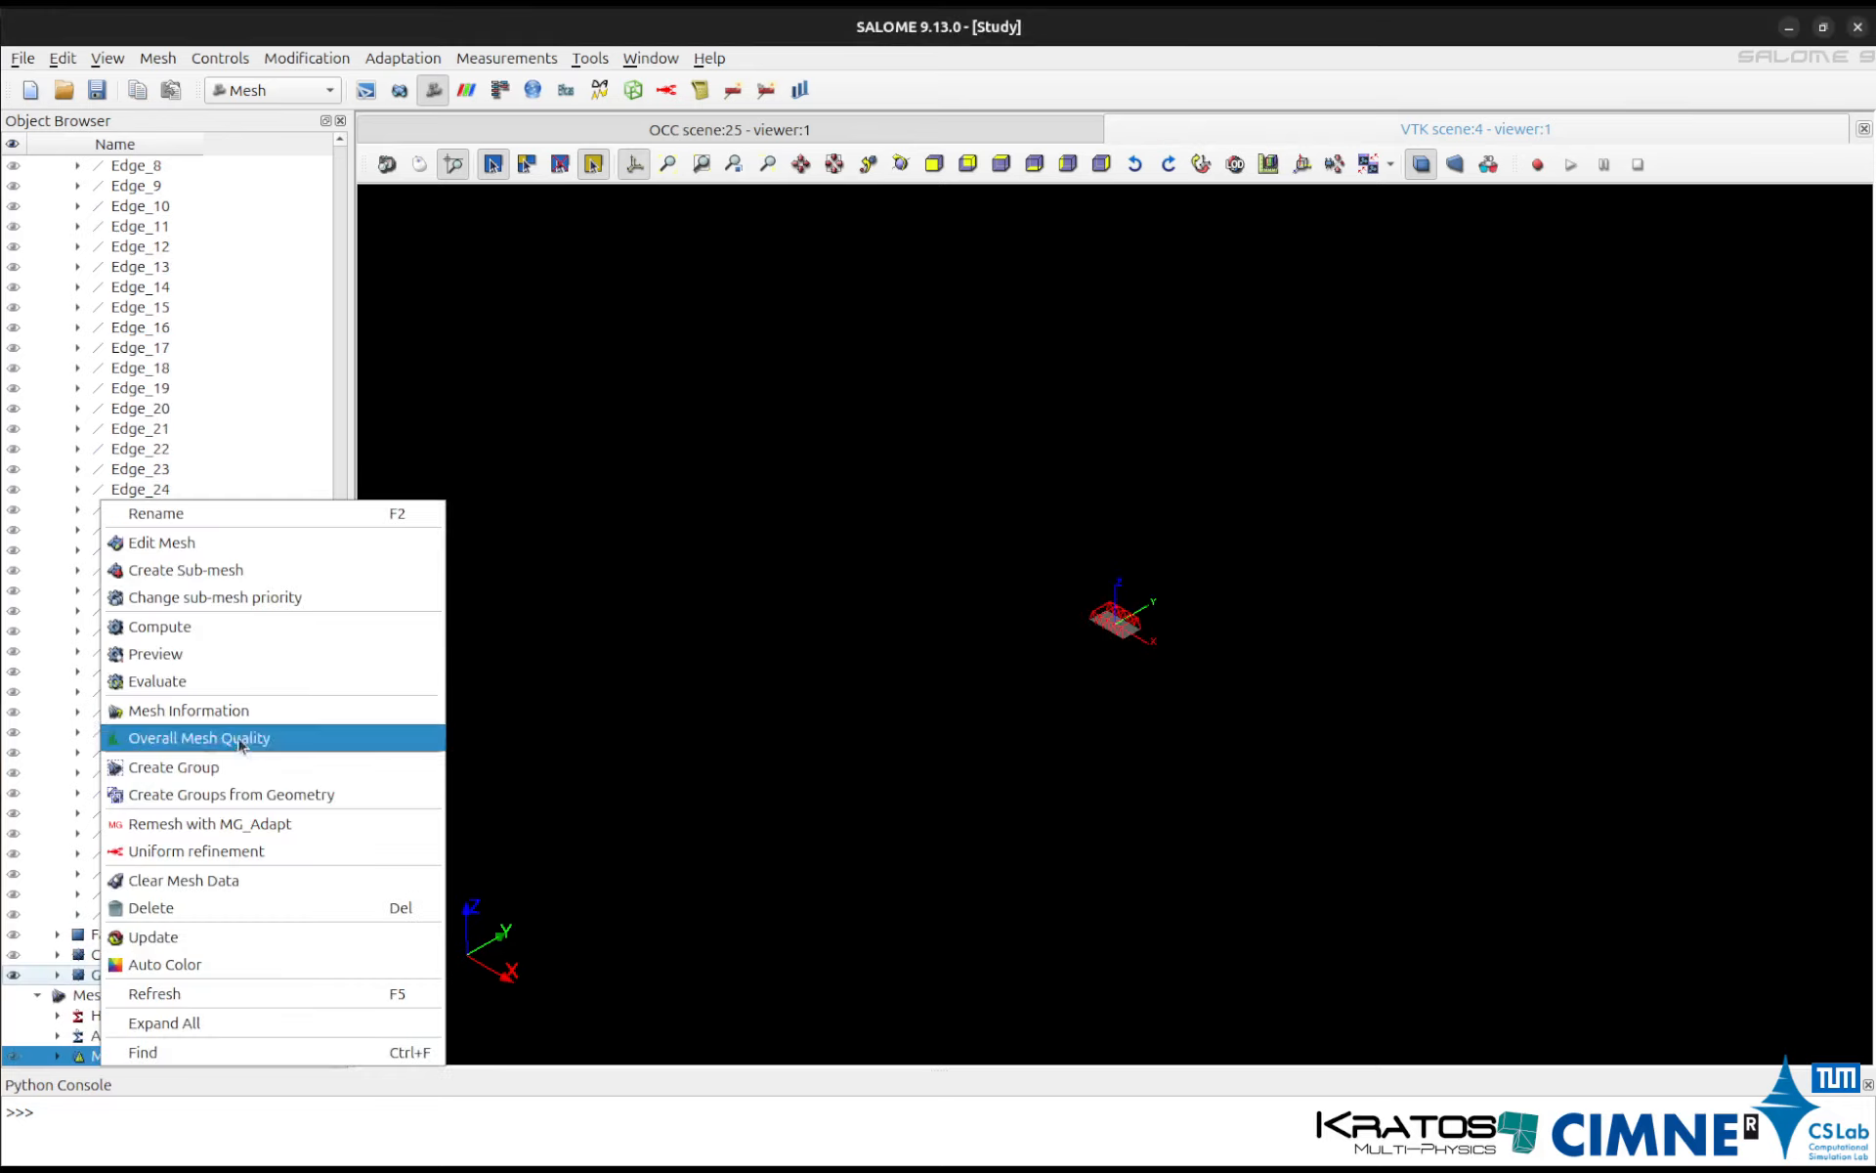
{"action": "left_click", "coordinate": [251, 632]}
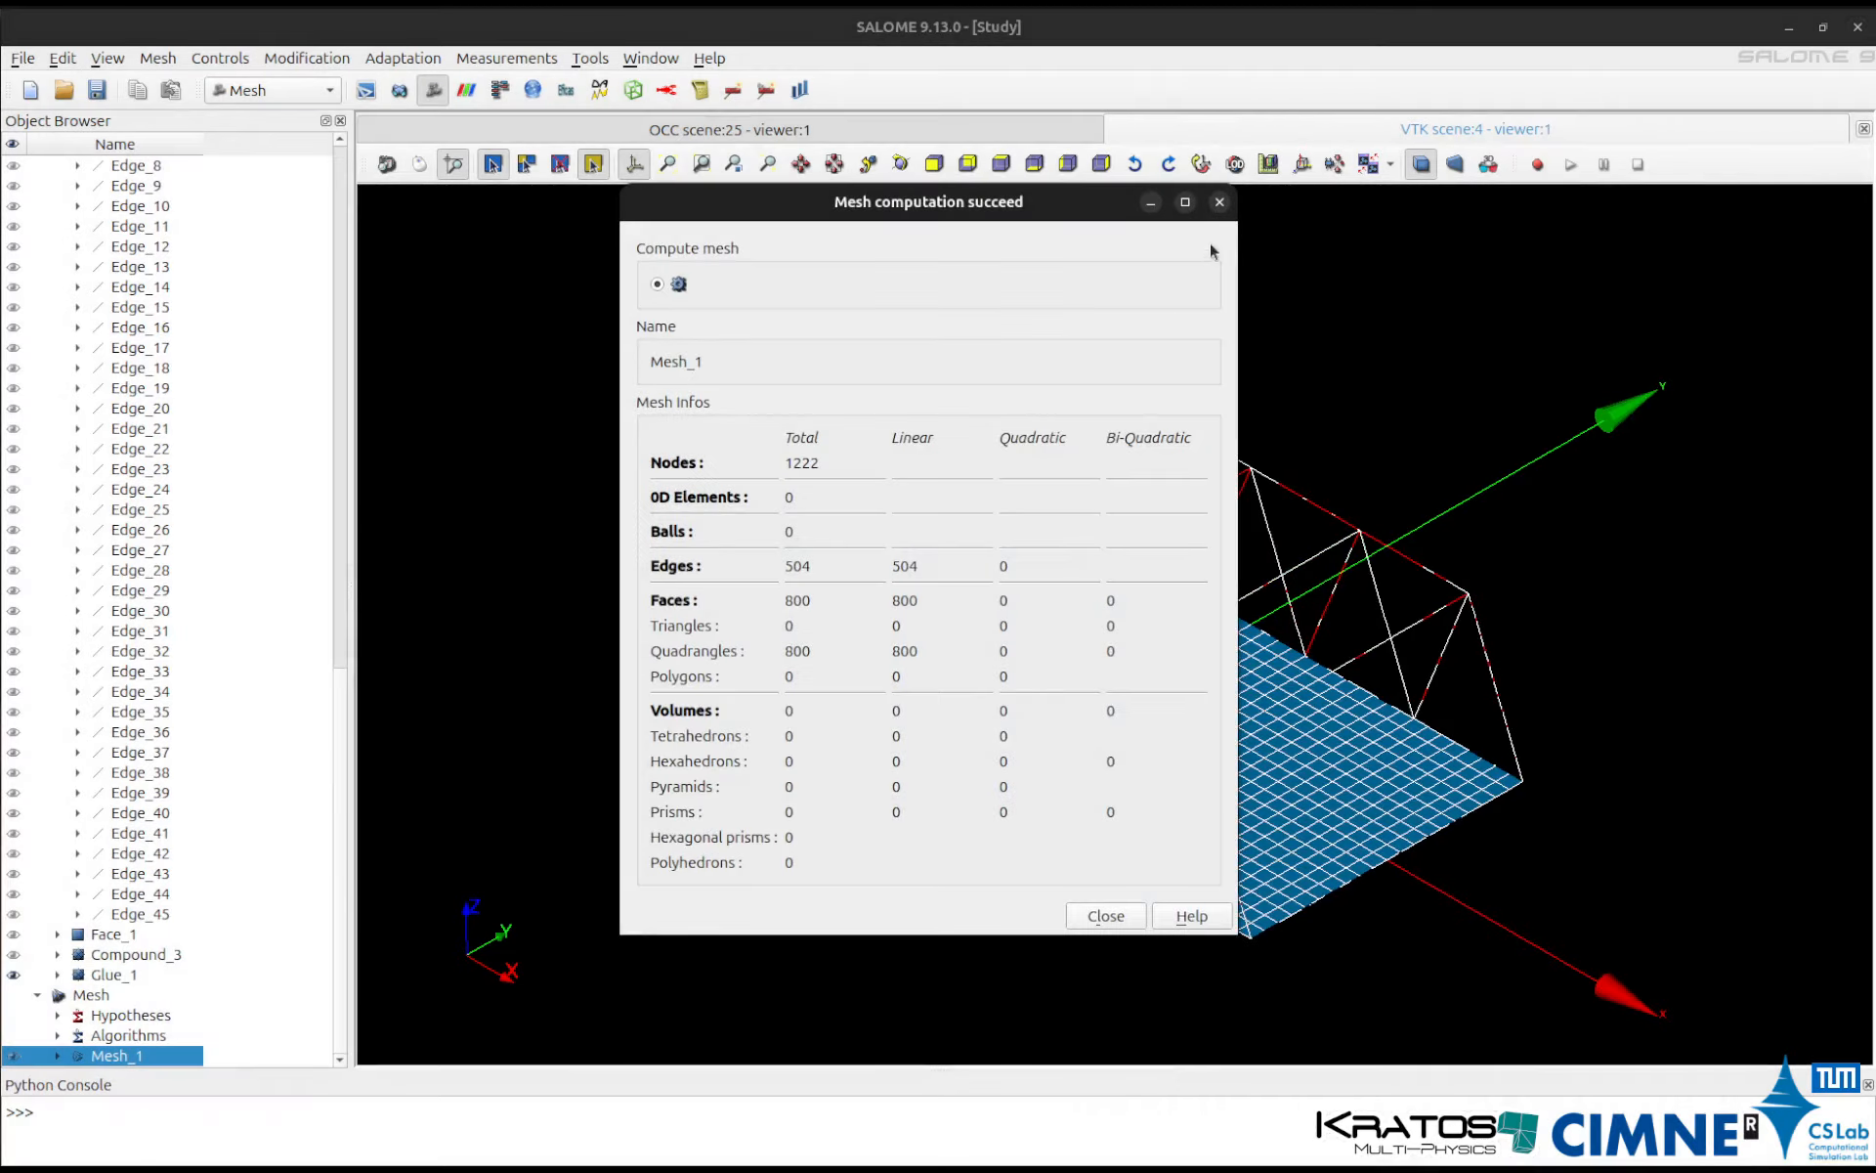
{"action": "left_click", "coordinate": [1219, 203]}
Hide the Glue_1 geometry and look over the computed bridge mesh on its own.
{"action": "left_click_drag", "start_coordinate": [1437, 860], "coordinate": [1251, 920]}
{"action": "left_click", "coordinate": [1251, 920]}
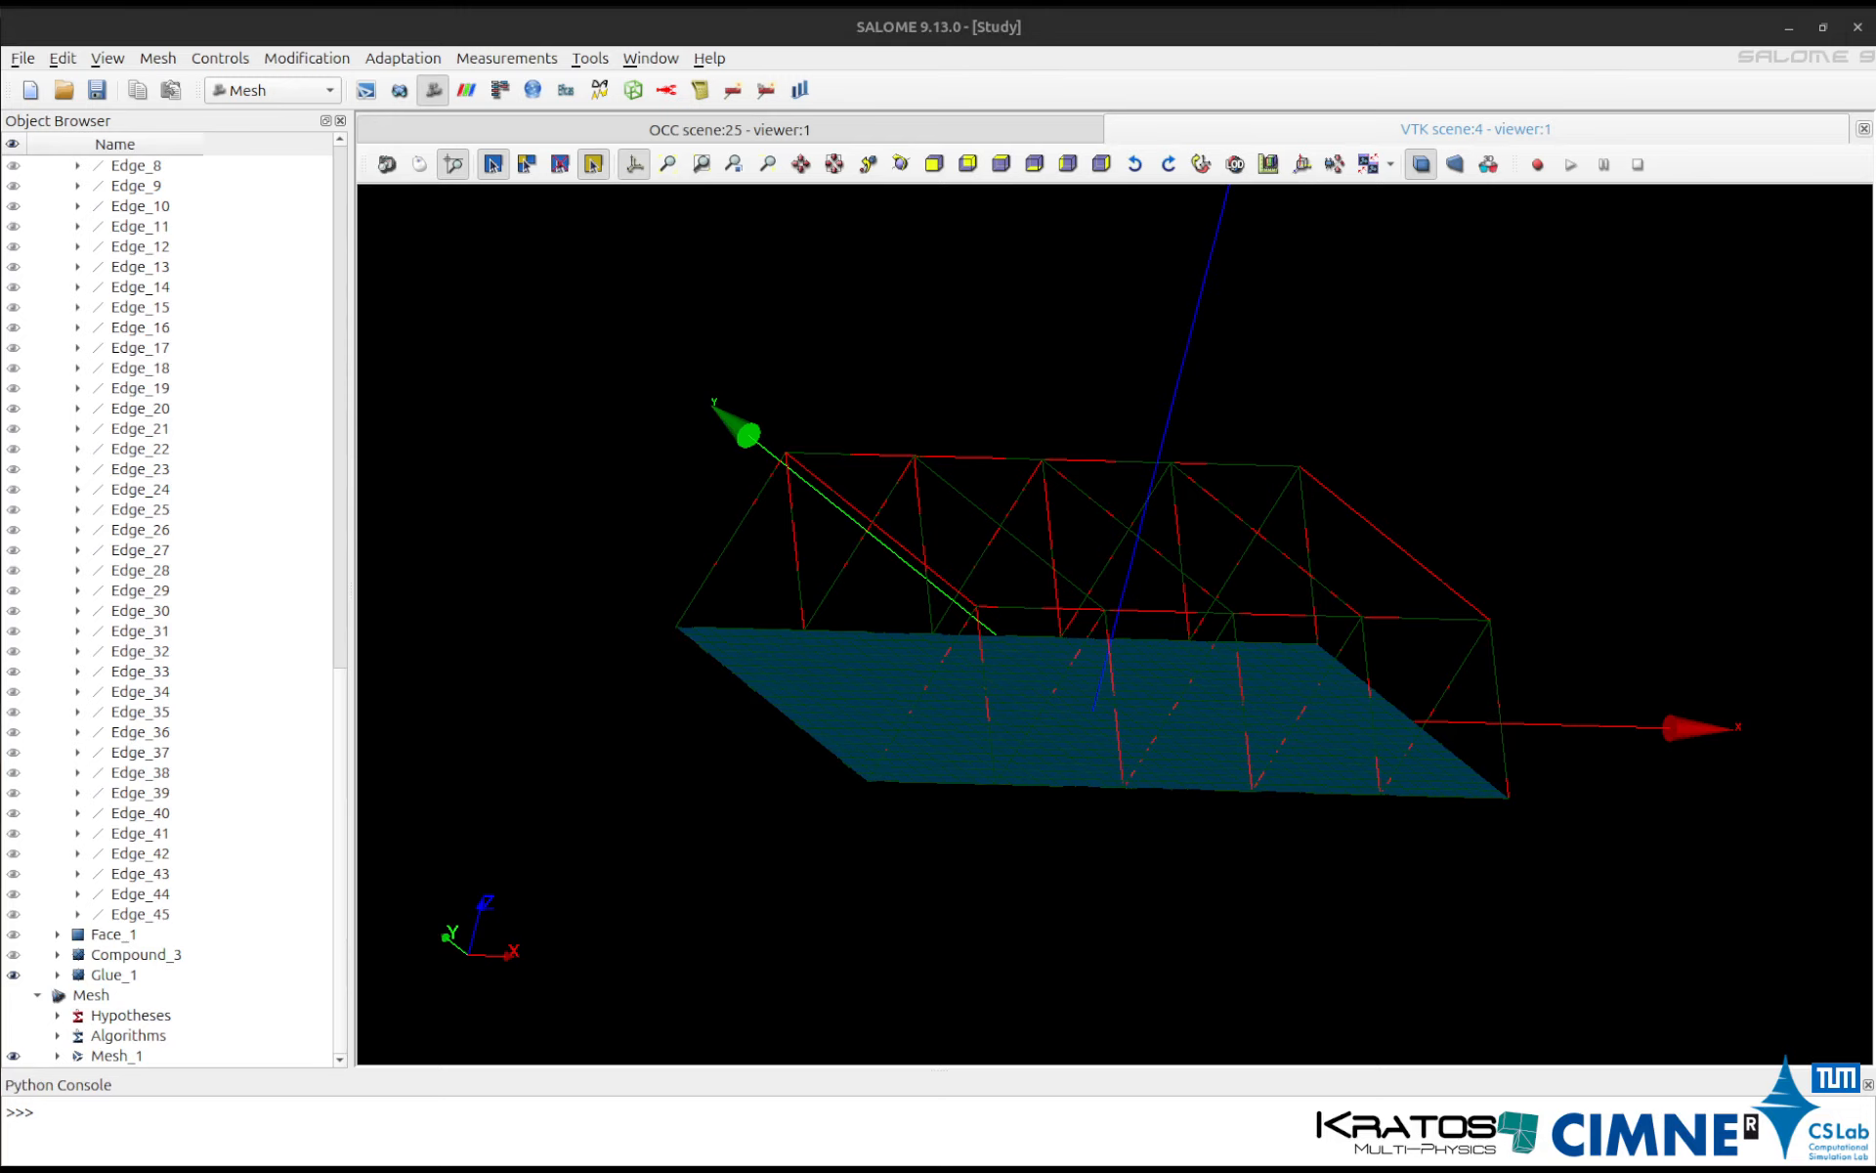
{"action": "left_click_drag", "start_coordinate": [942, 297], "coordinate": [769, 235]}
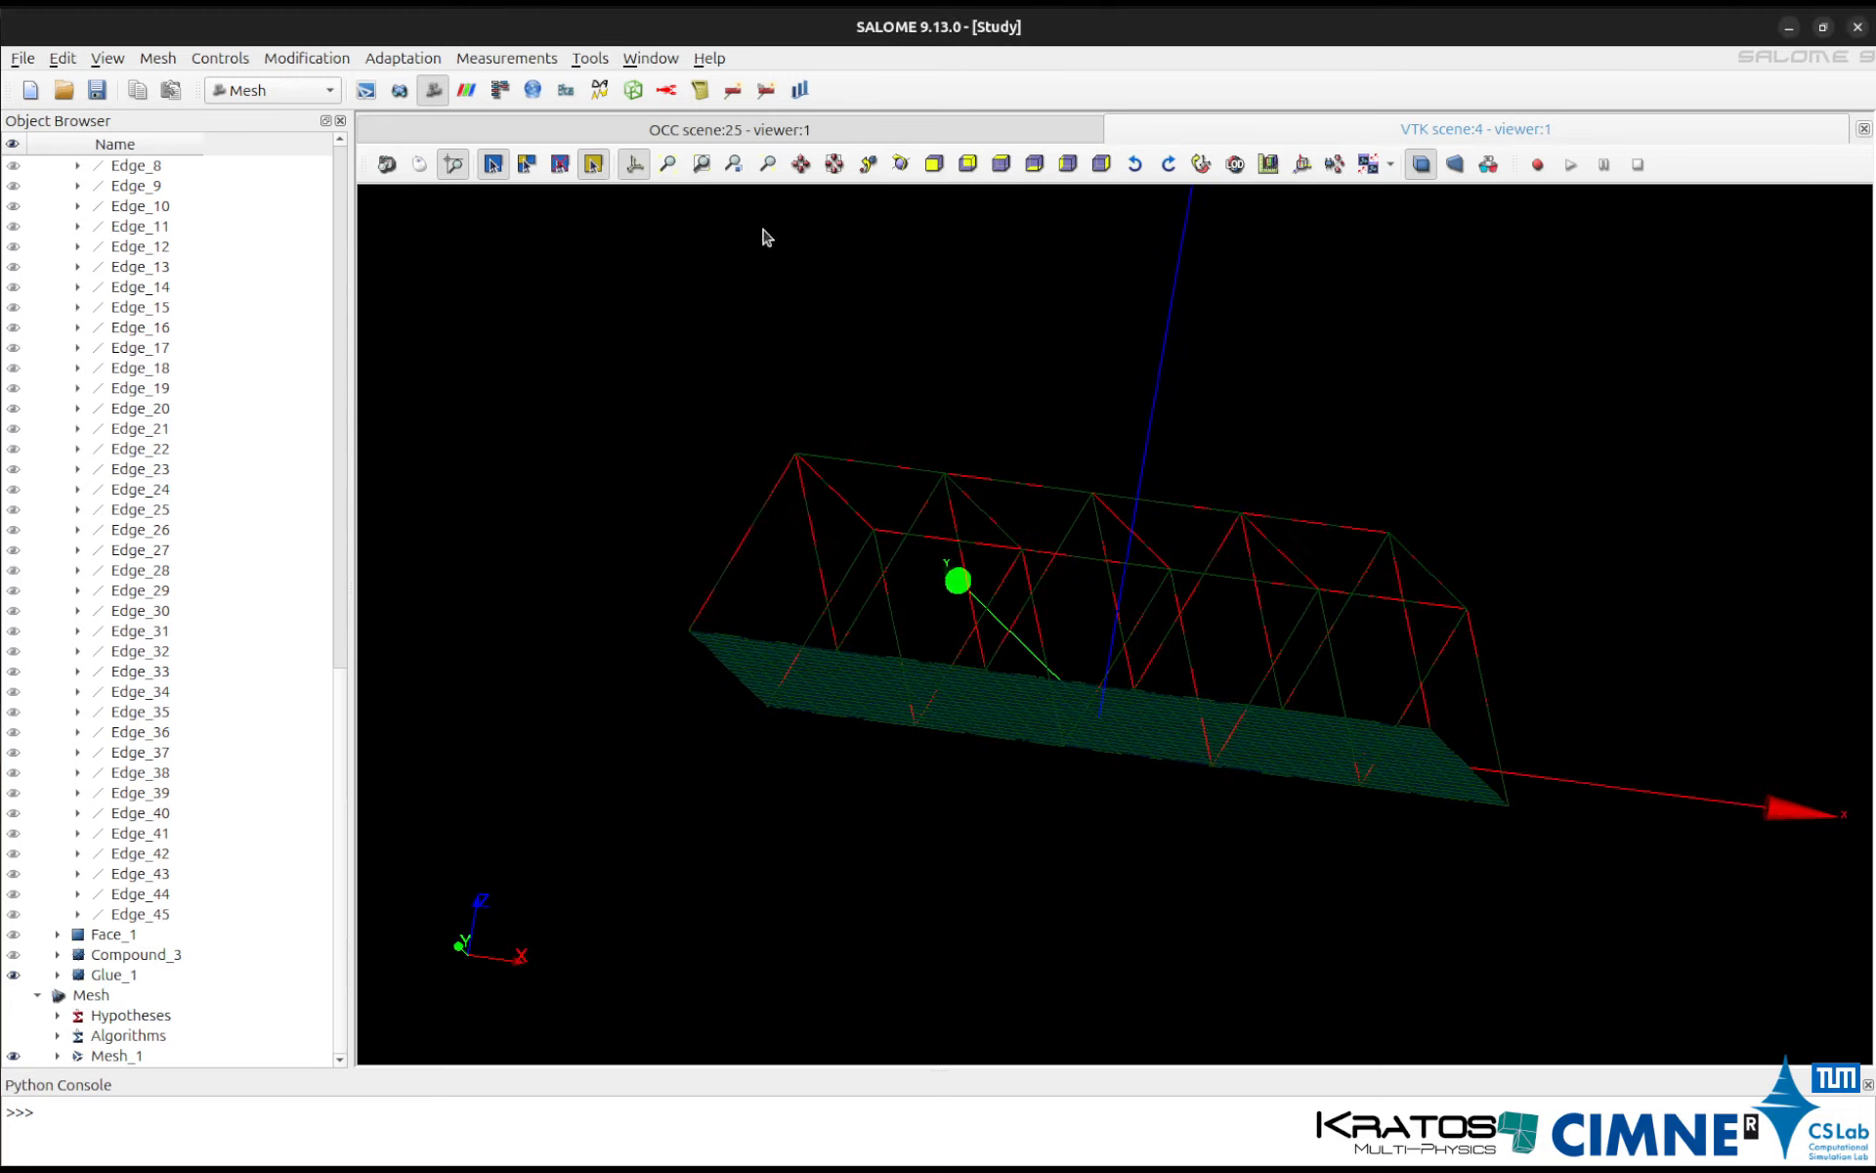
{"action": "left_click", "coordinate": [14, 974]}
{"action": "left_click_drag", "start_coordinate": [663, 915], "coordinate": [956, 869]}
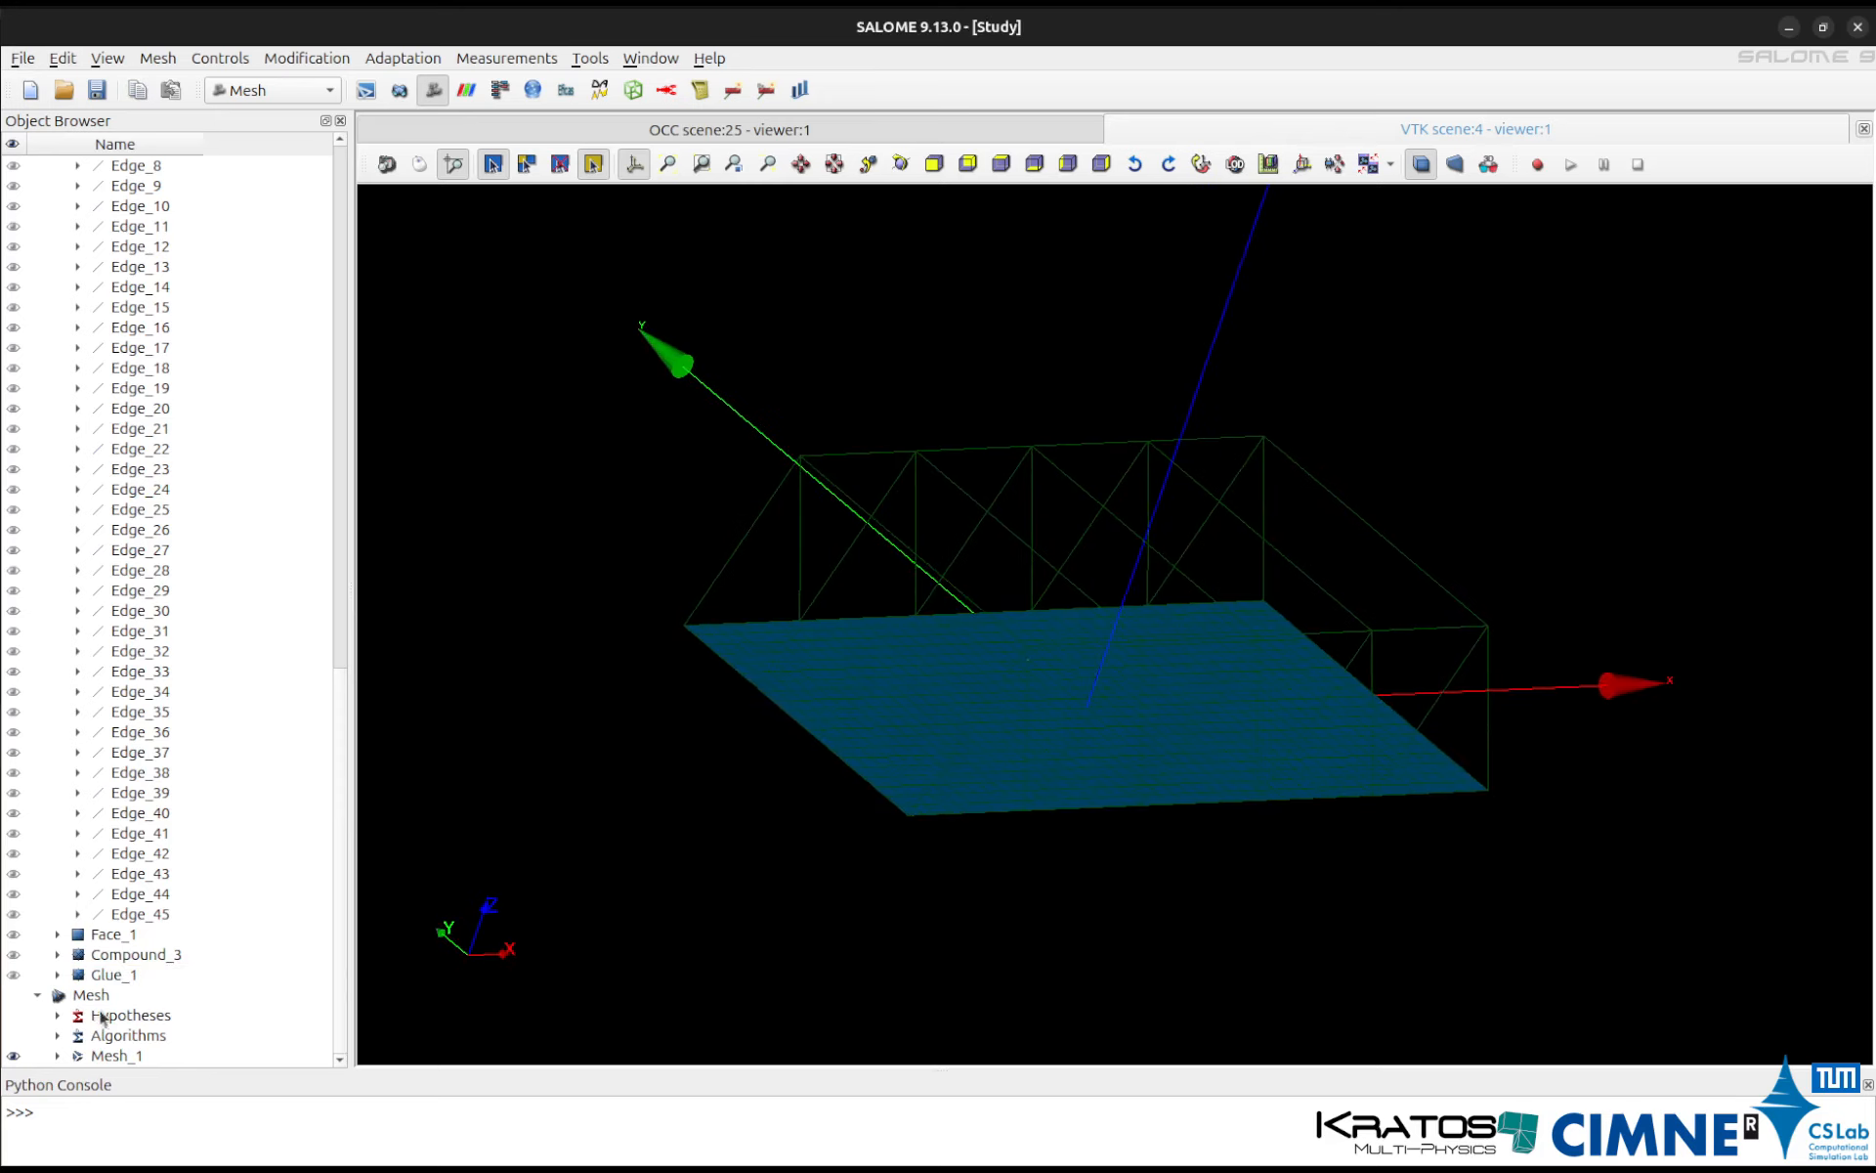
Export Mesh_1 as a MED 4.1 file named Compound into the bridge folder.
{"action": "left_click", "coordinate": [108, 1059]}
{"action": "right_click", "coordinate": [108, 1059]}
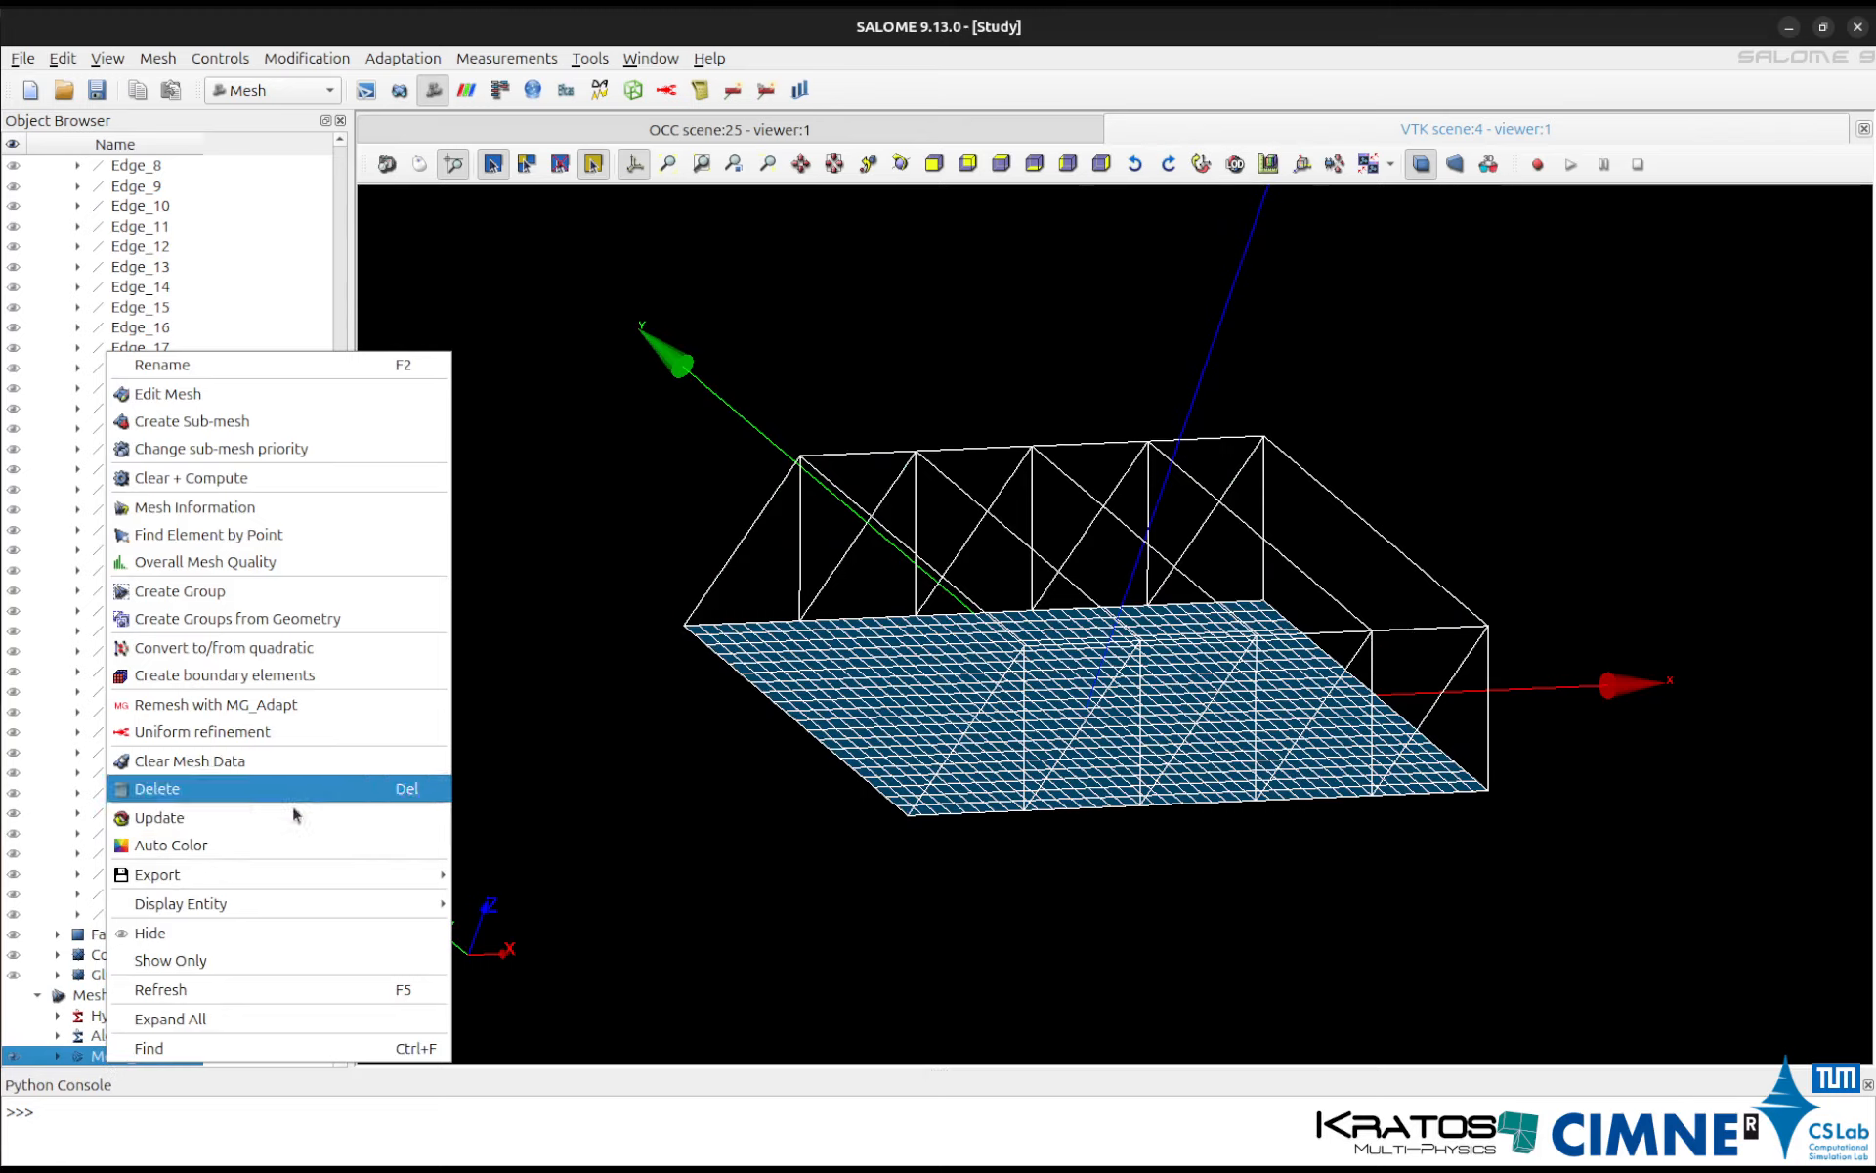
{"action": "mouse_move", "coordinate": [407, 869]}
{"action": "left_click", "coordinate": [489, 874]}
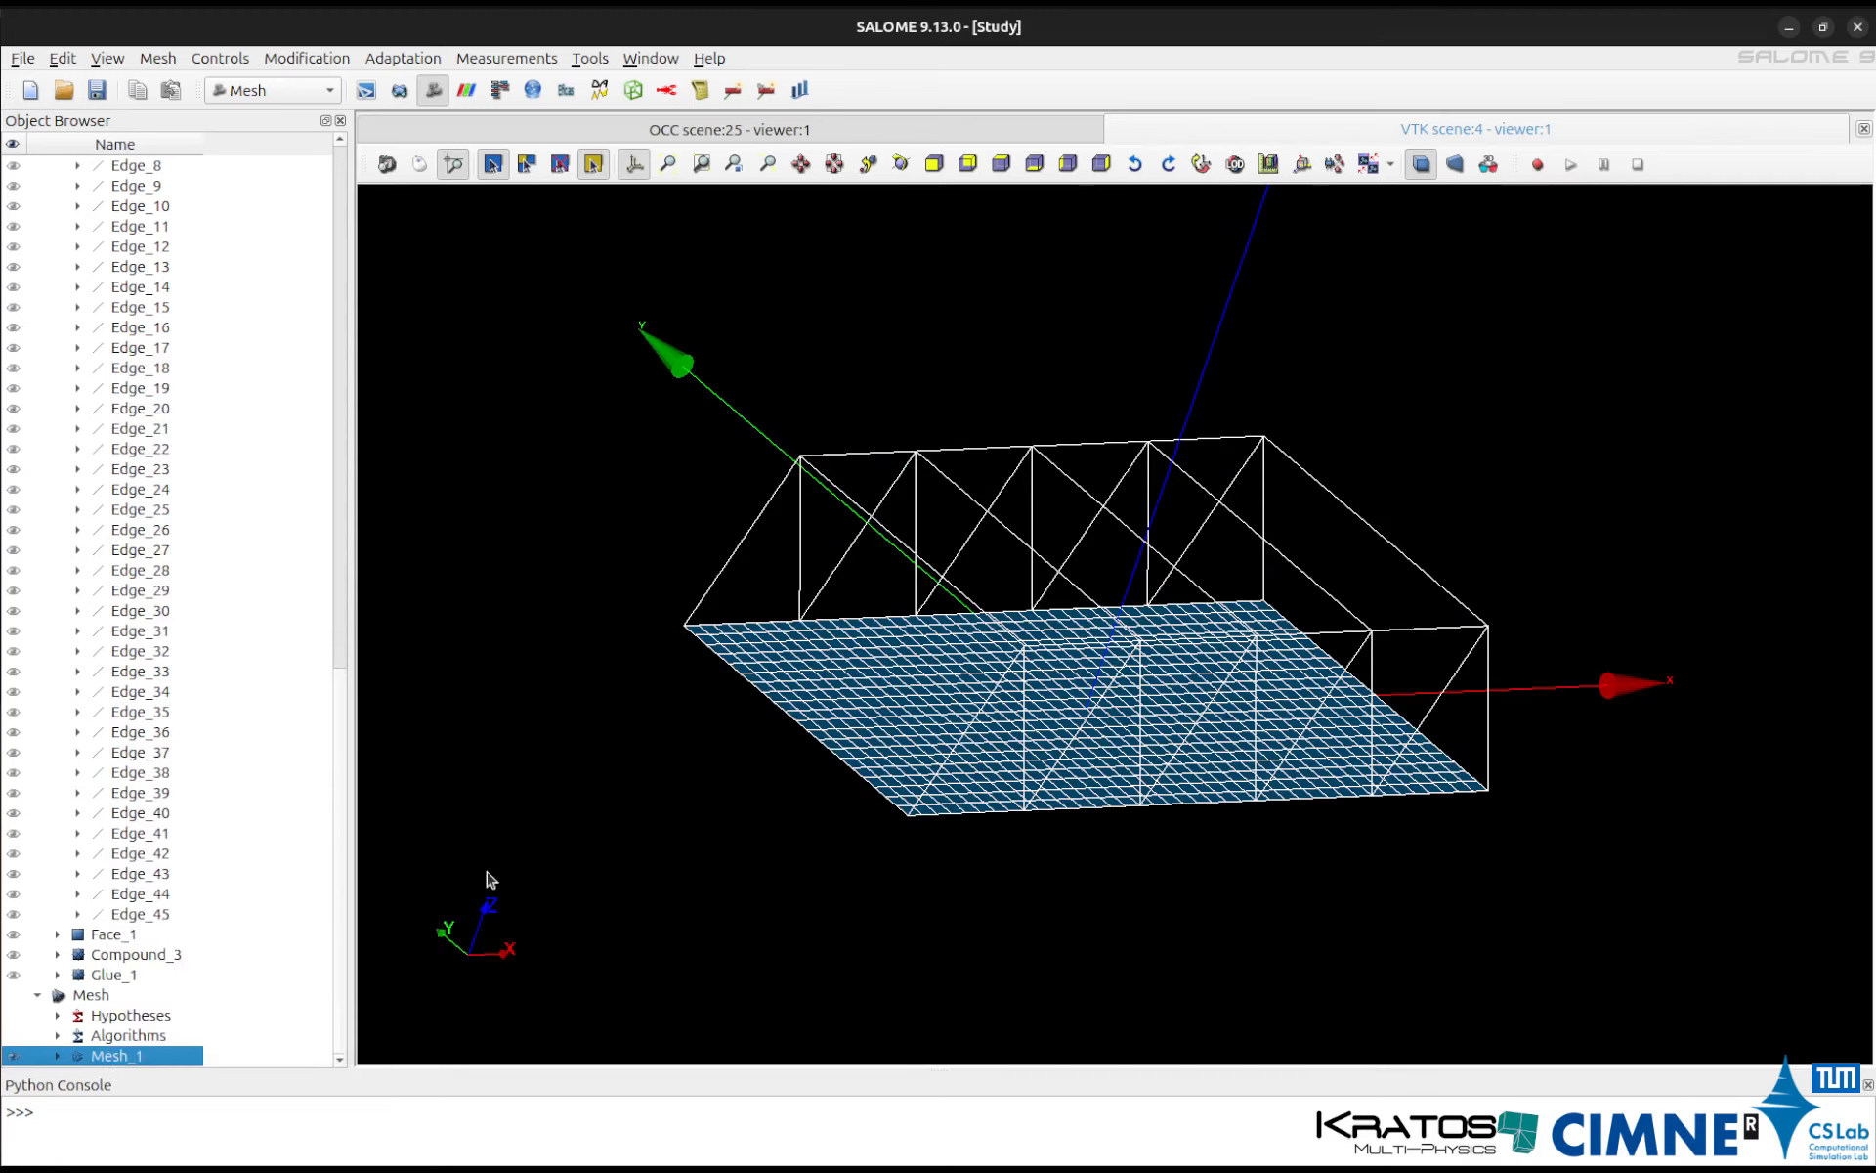
{"action": "type", "text": "Compound"}
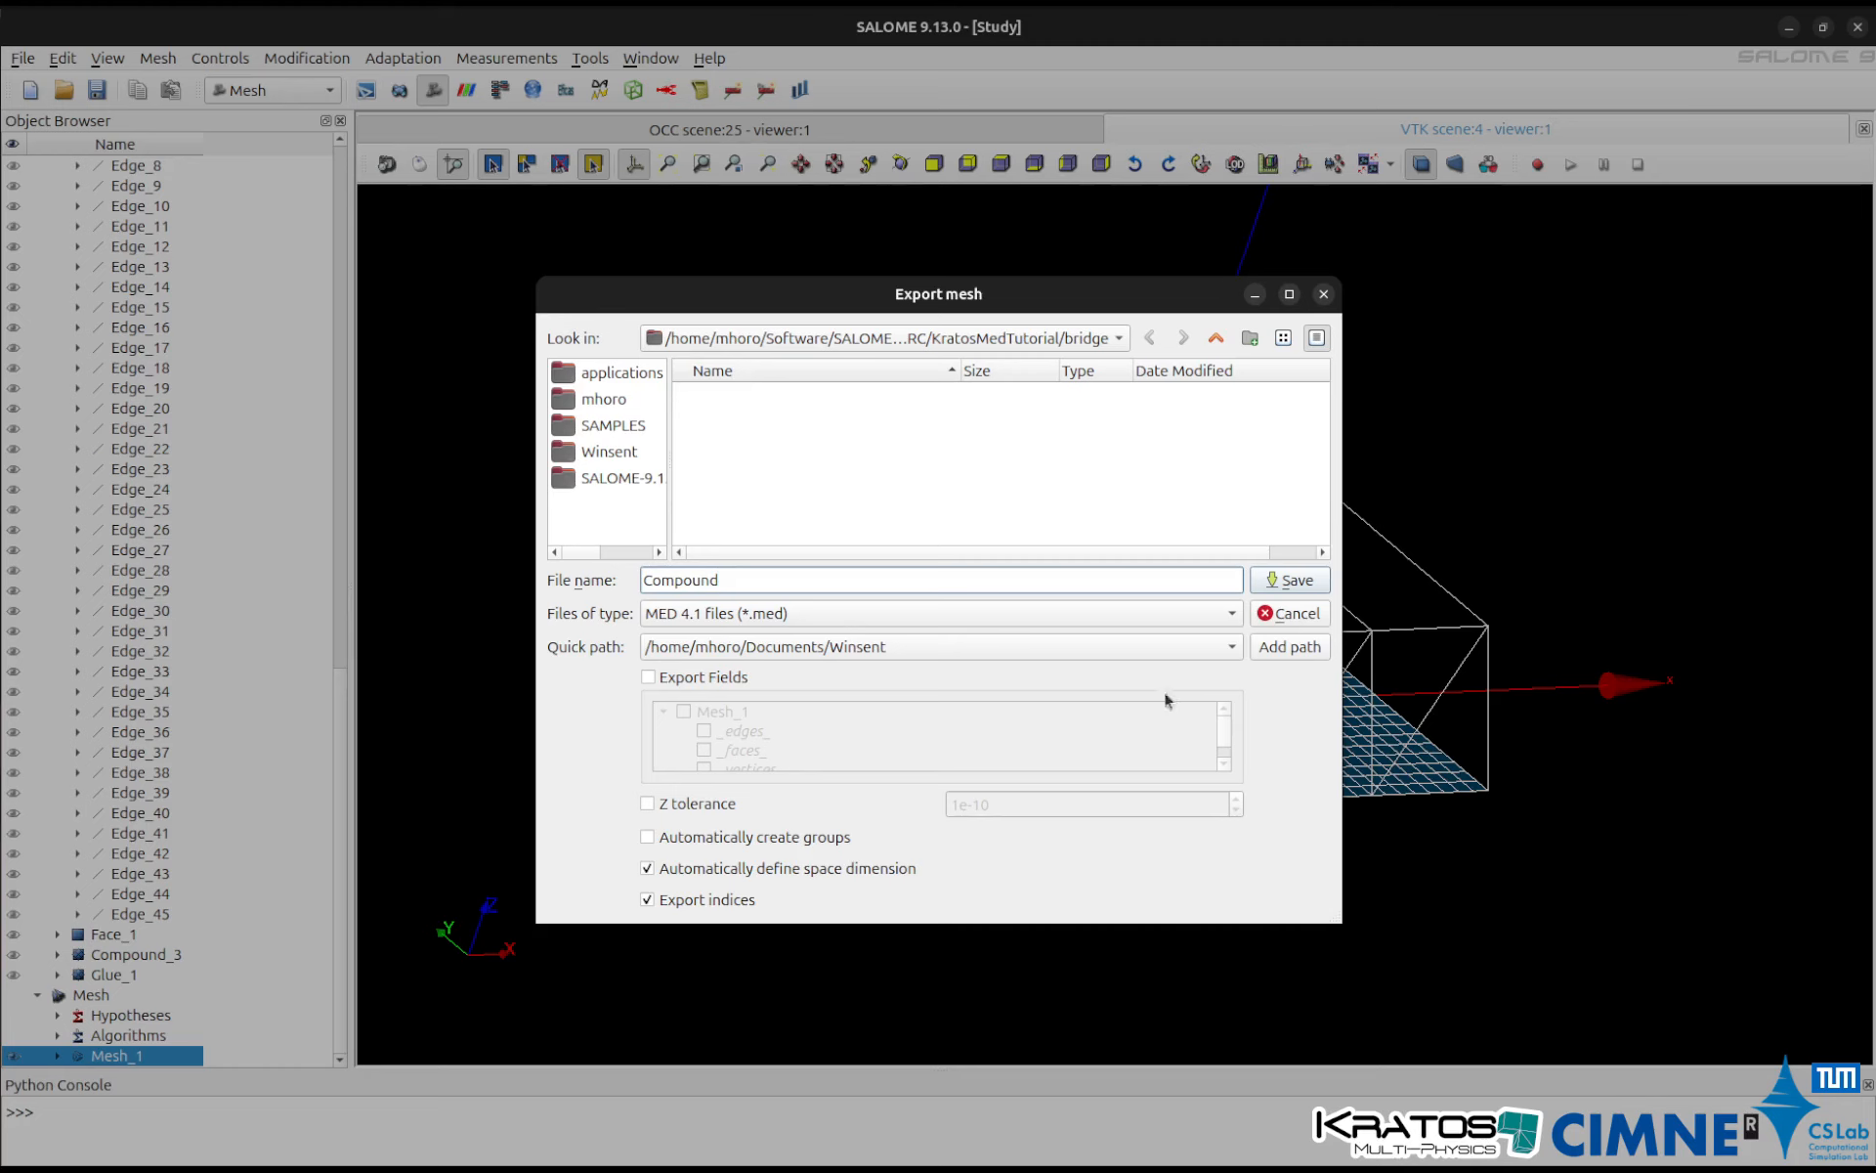
{"action": "left_click", "coordinate": [1288, 580]}
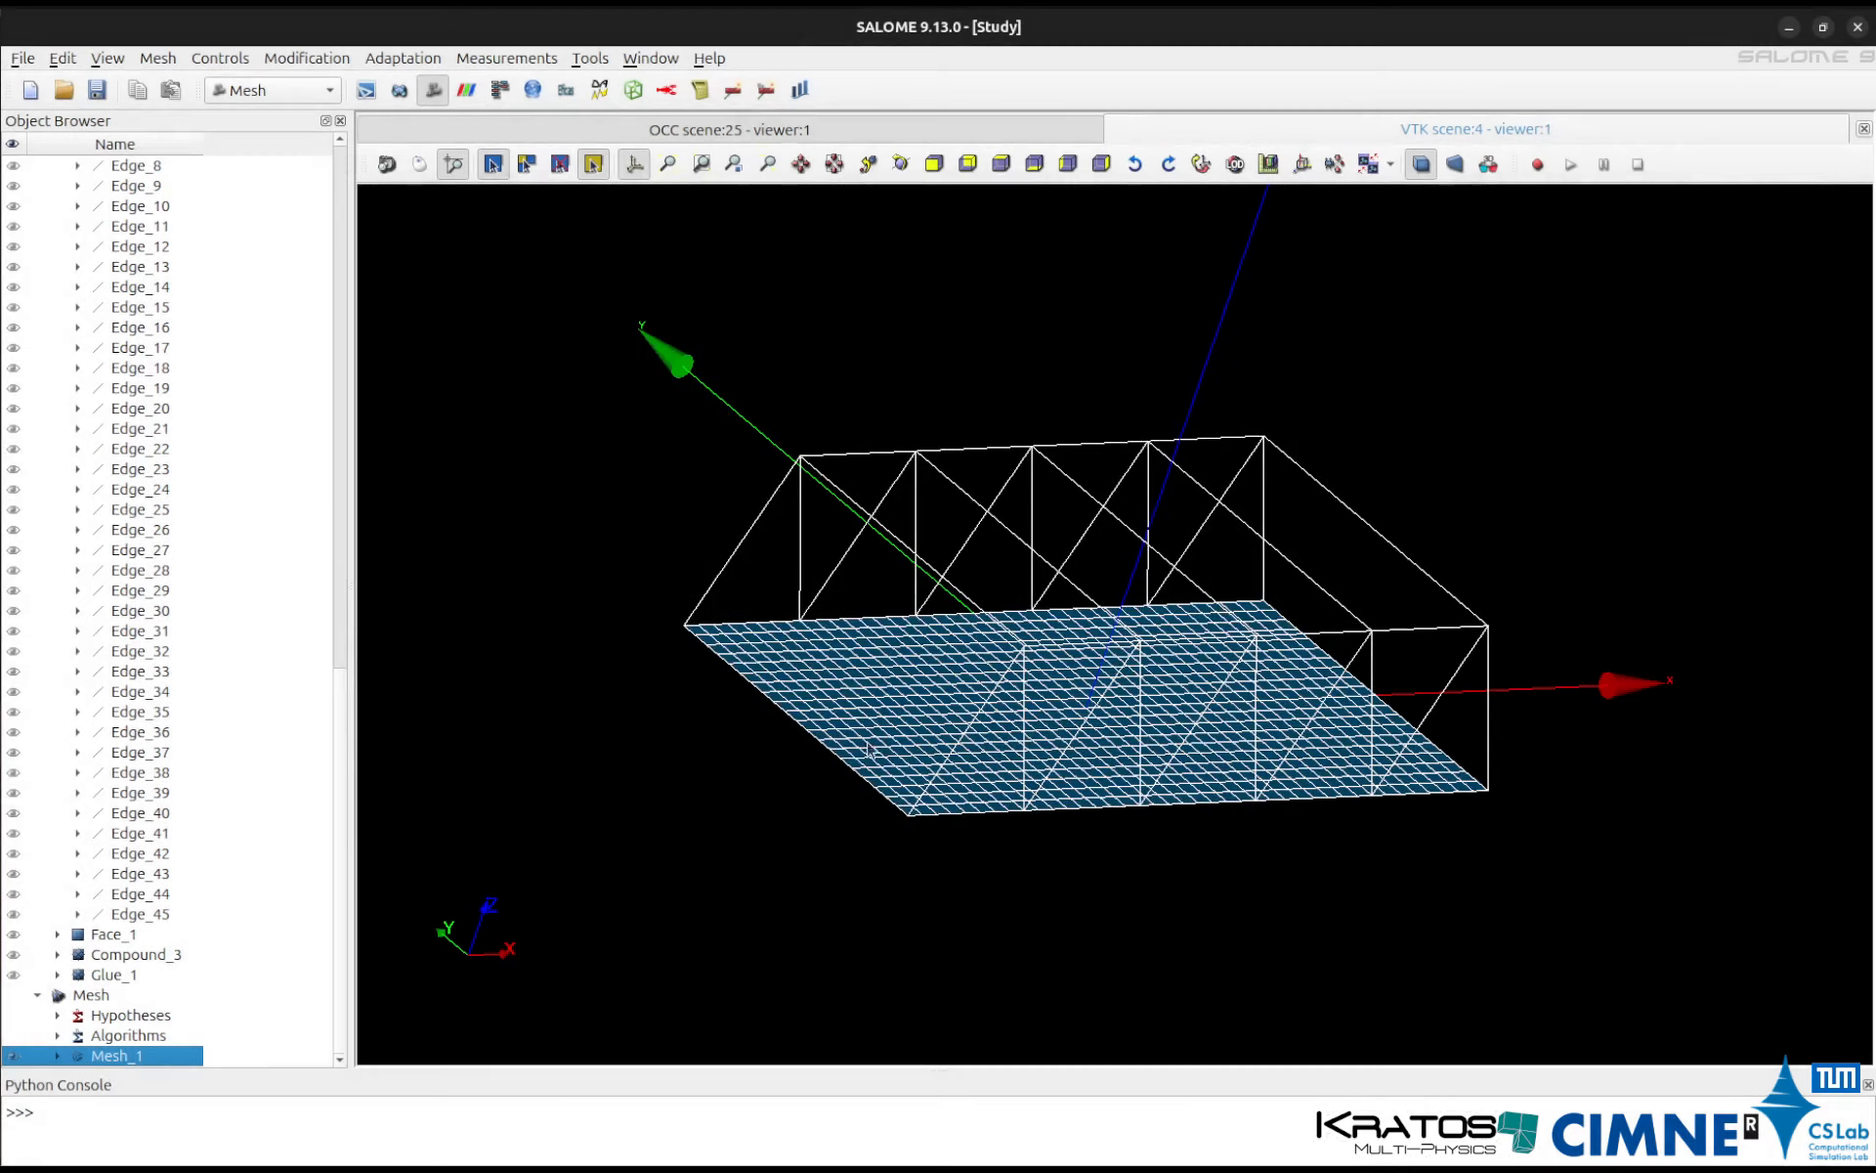
{"action": "left_click", "coordinate": [515, 559]}
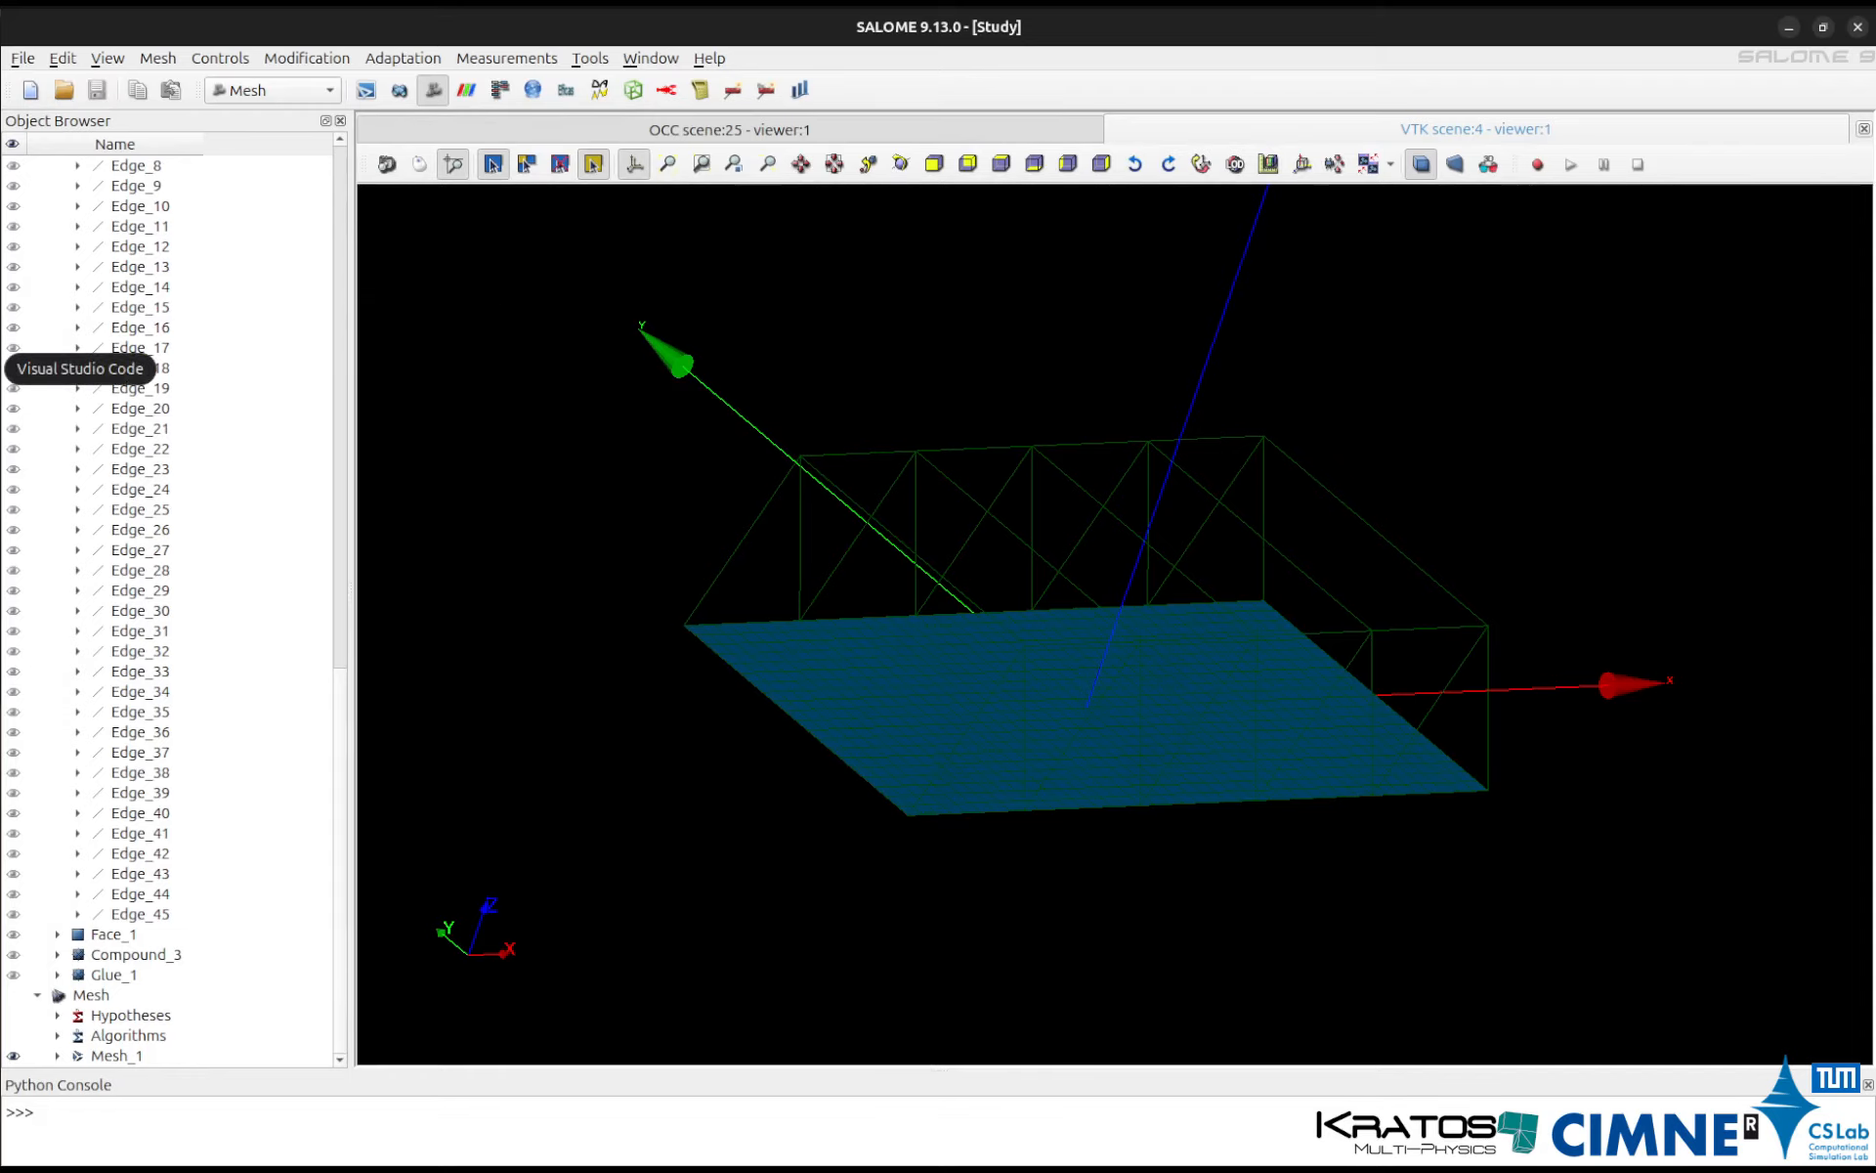
Switch to Visual Studio Code and examine the problem data and MED import modeler in ProjectParameters.json.
{"action": "left_click", "coordinate": [3, 368]}
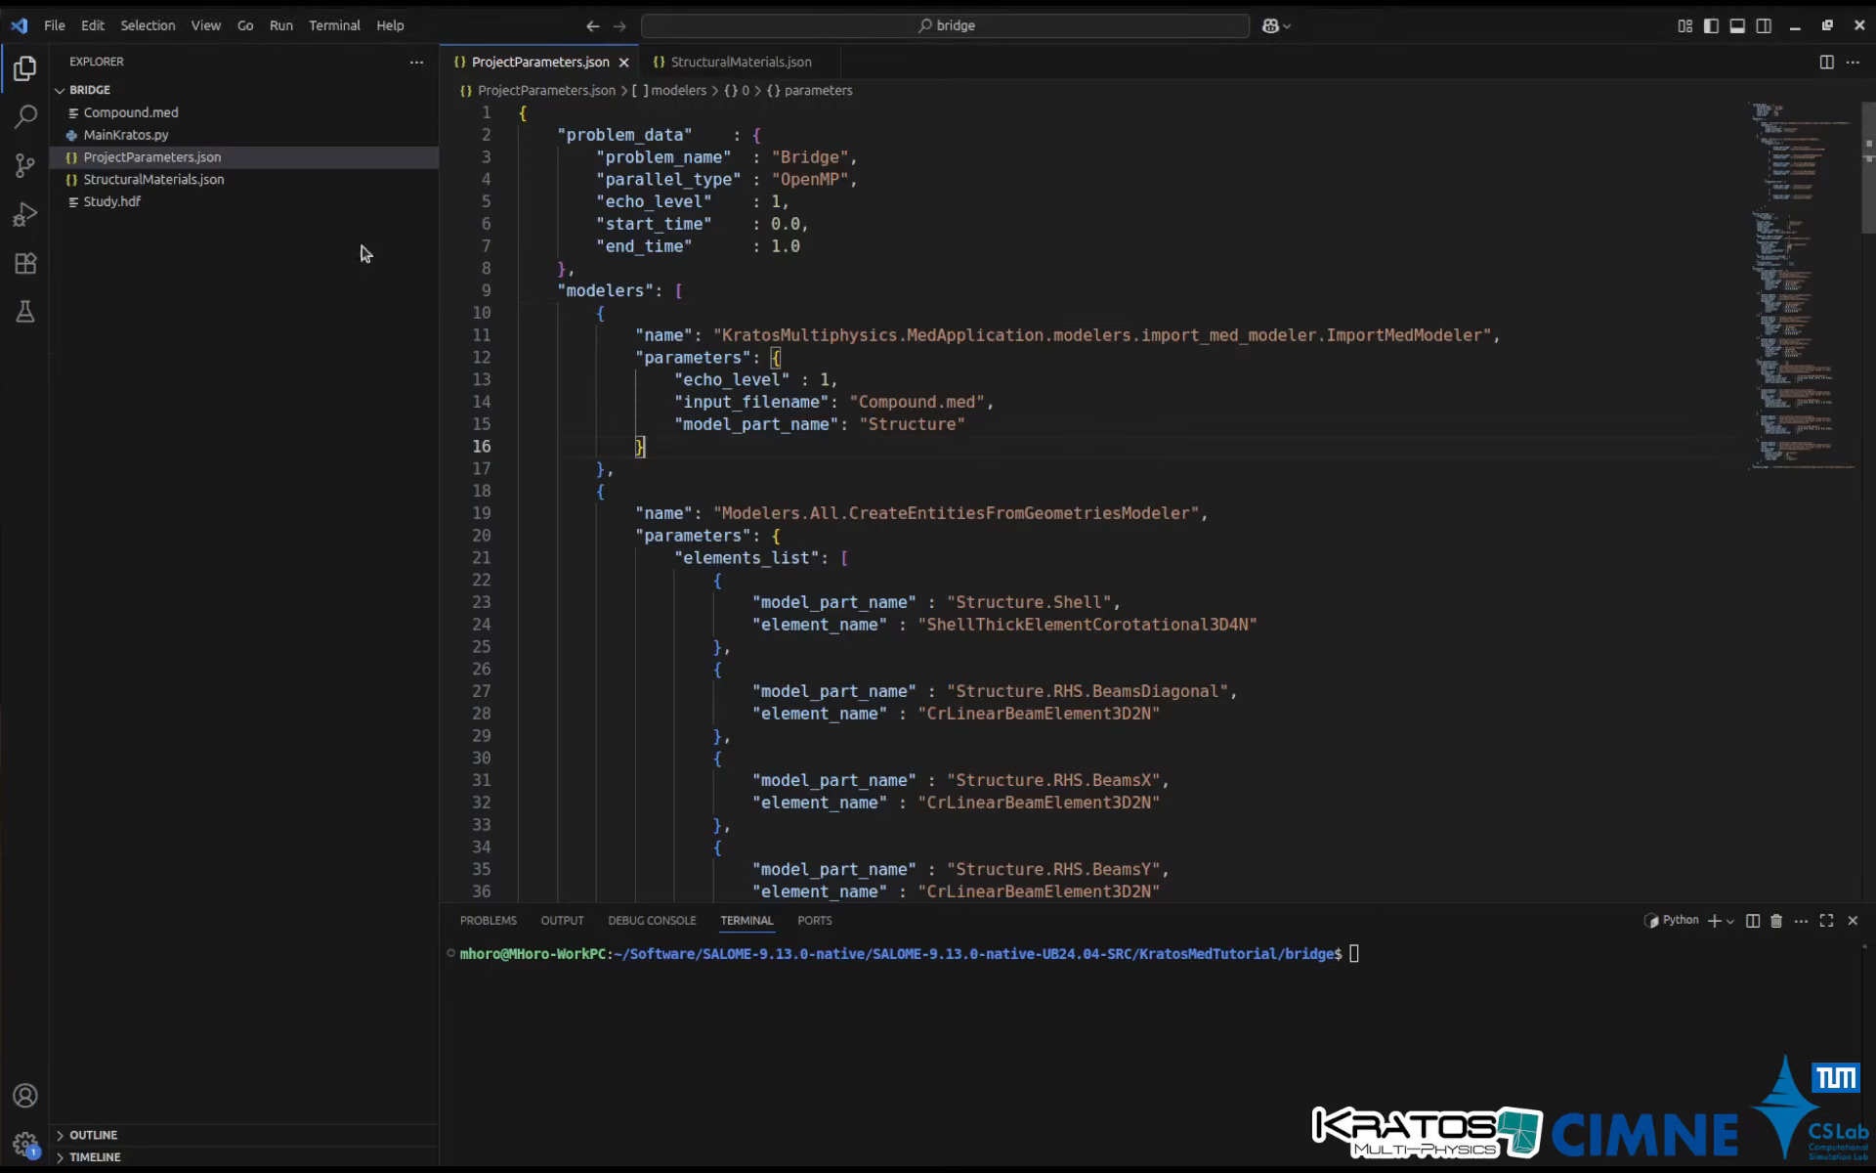
{"action": "left_click", "coordinate": [137, 269]}
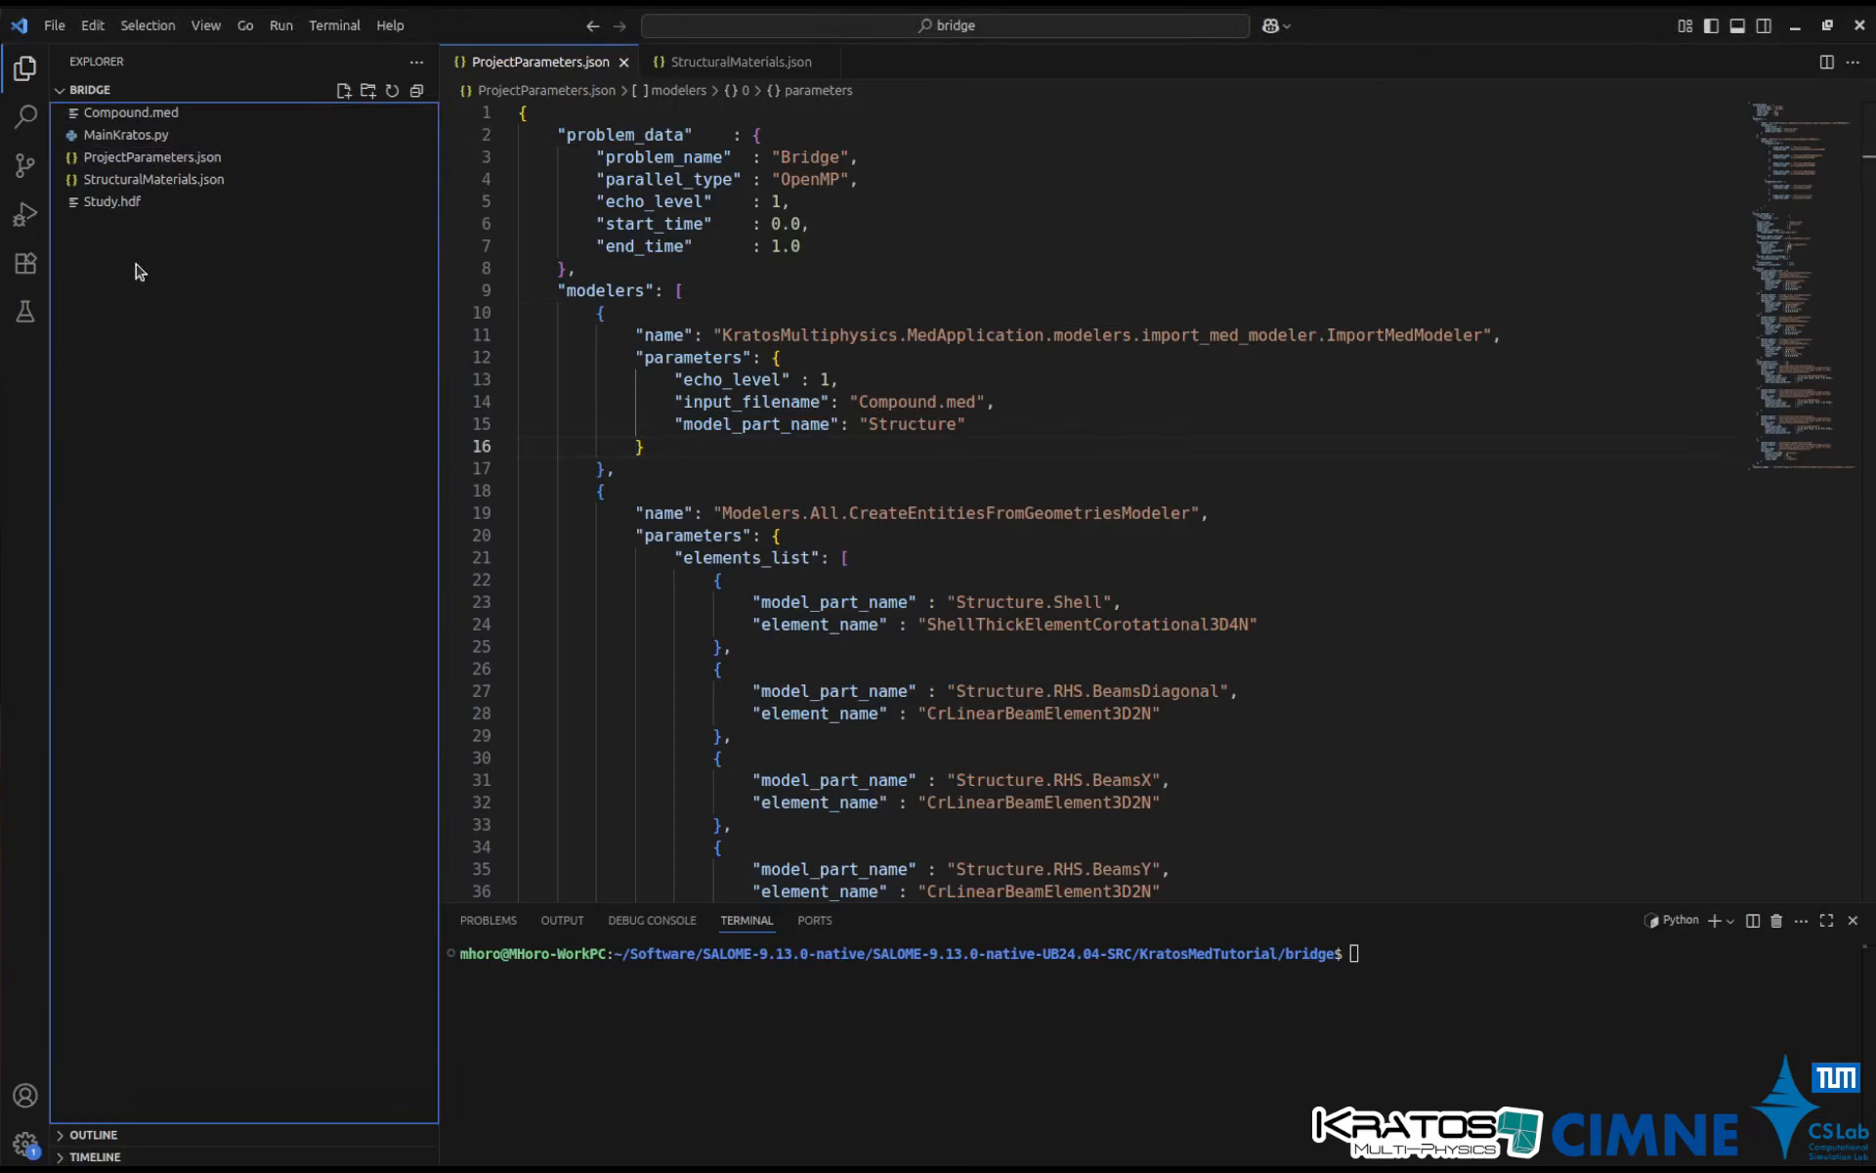
{"action": "left_click", "coordinate": [897, 151]}
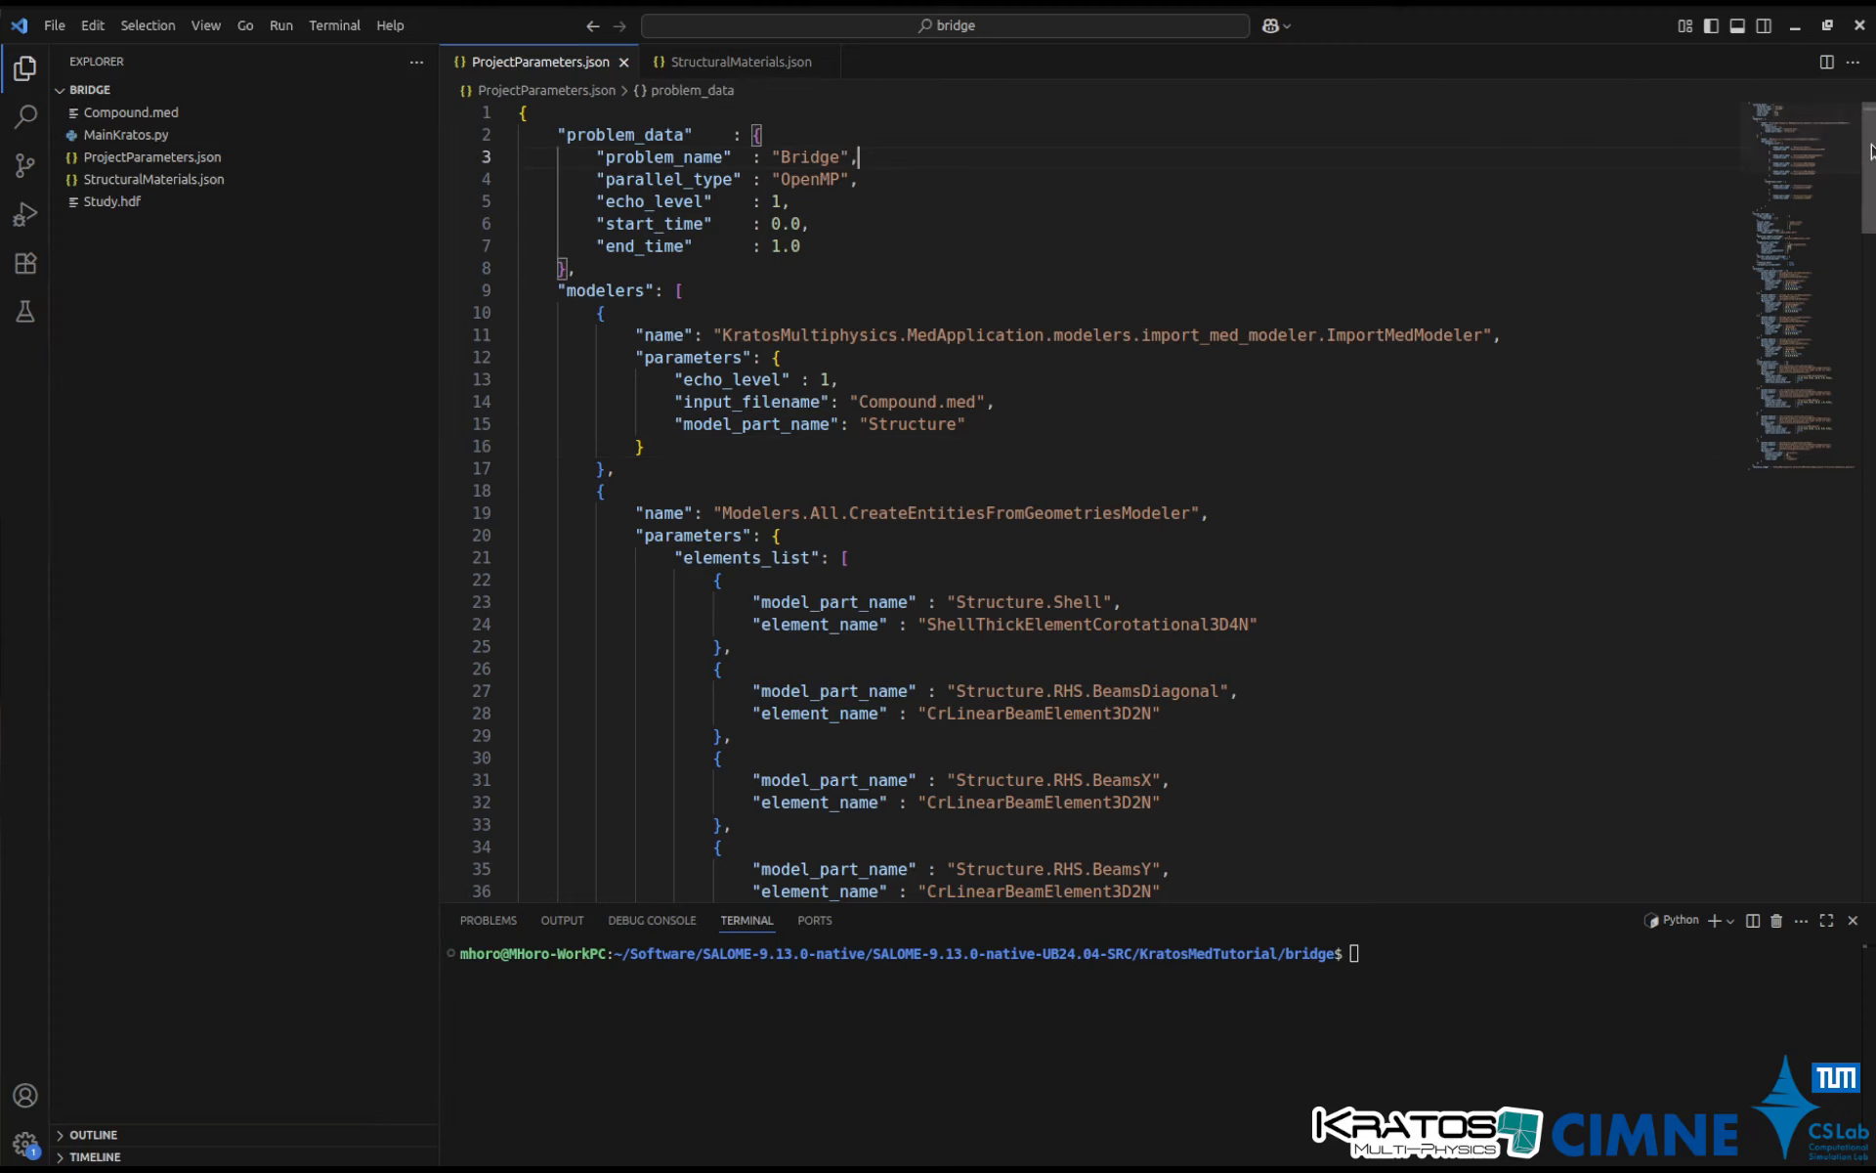
{"action": "scroll", "coordinate": [1382, 335], "scroll_direction": "down", "scroll_amount": 3}
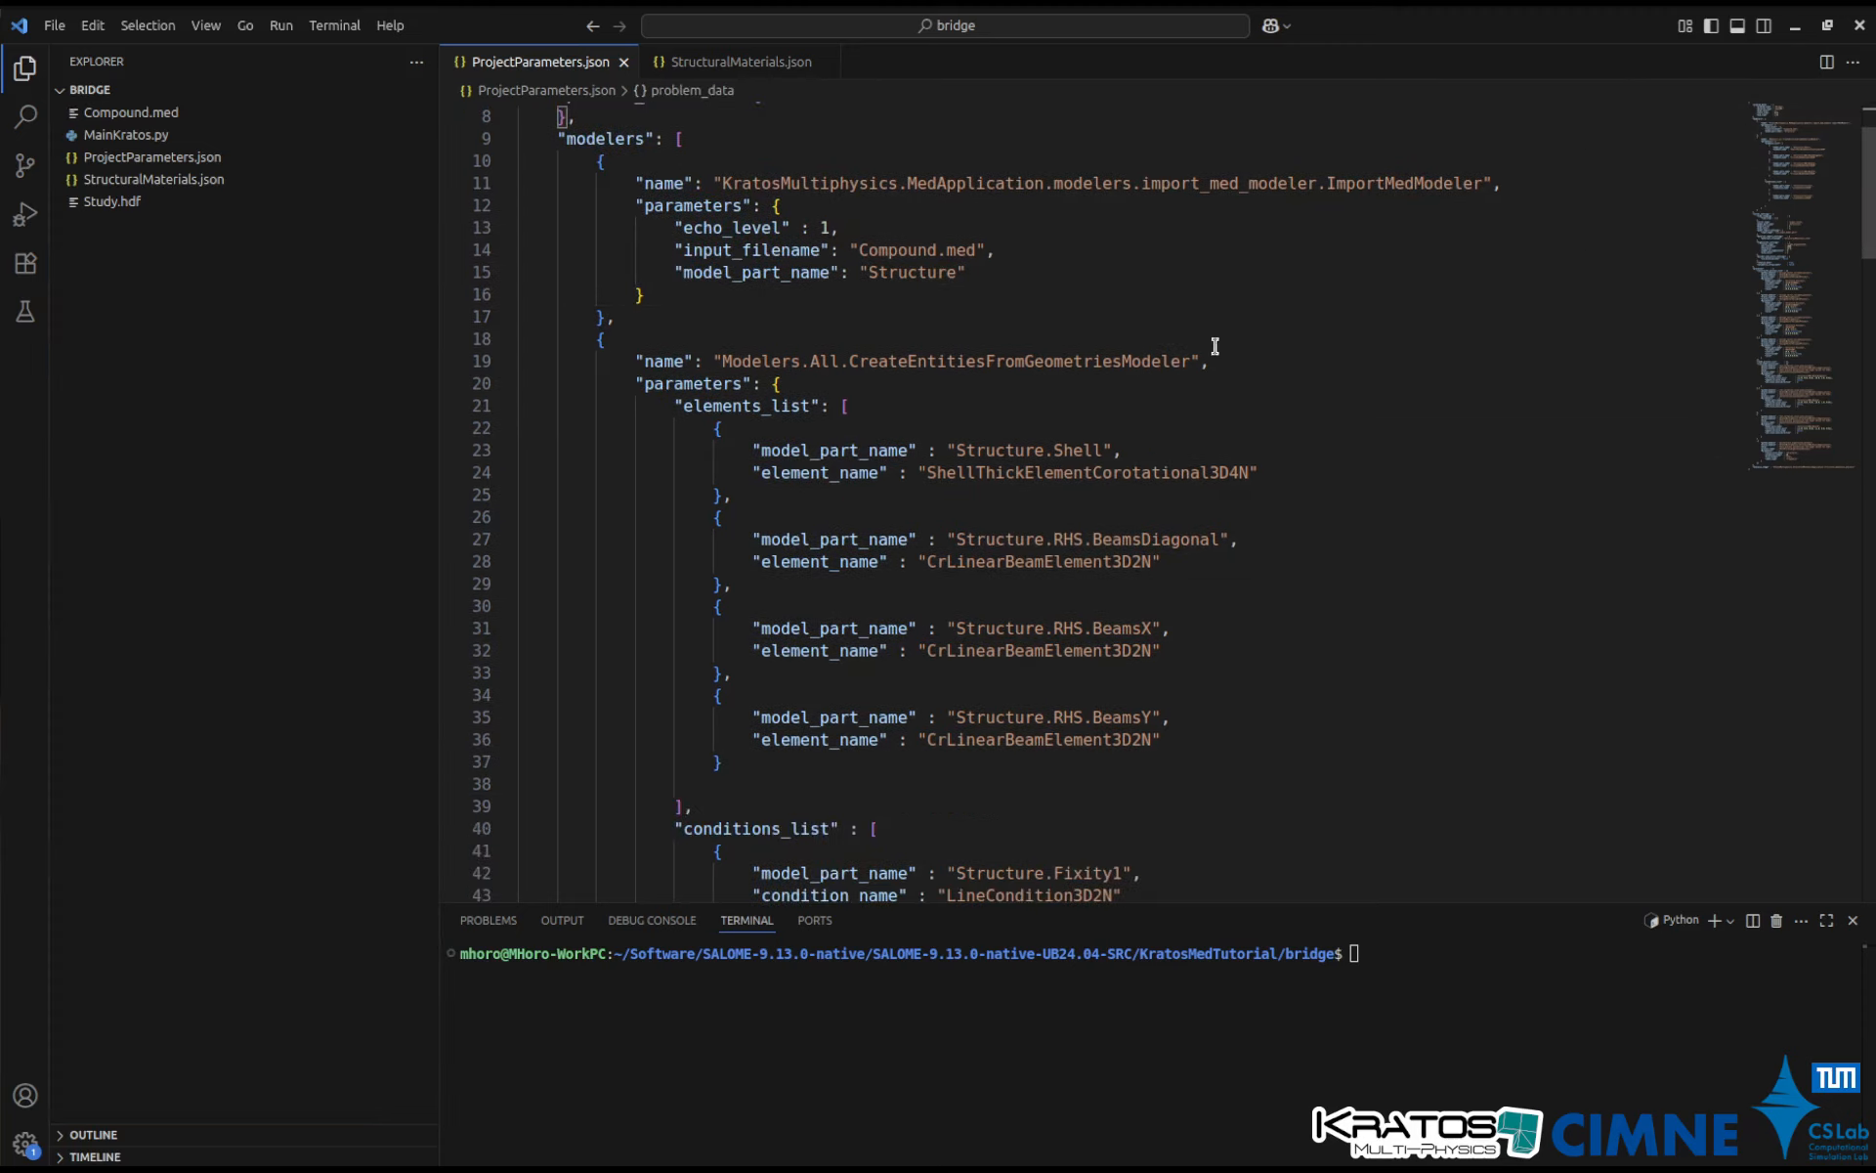
{"action": "left_click", "coordinate": [949, 269]}
{"action": "scroll", "coordinate": [1554, 372], "scroll_direction": "down", "scroll_amount": 2}
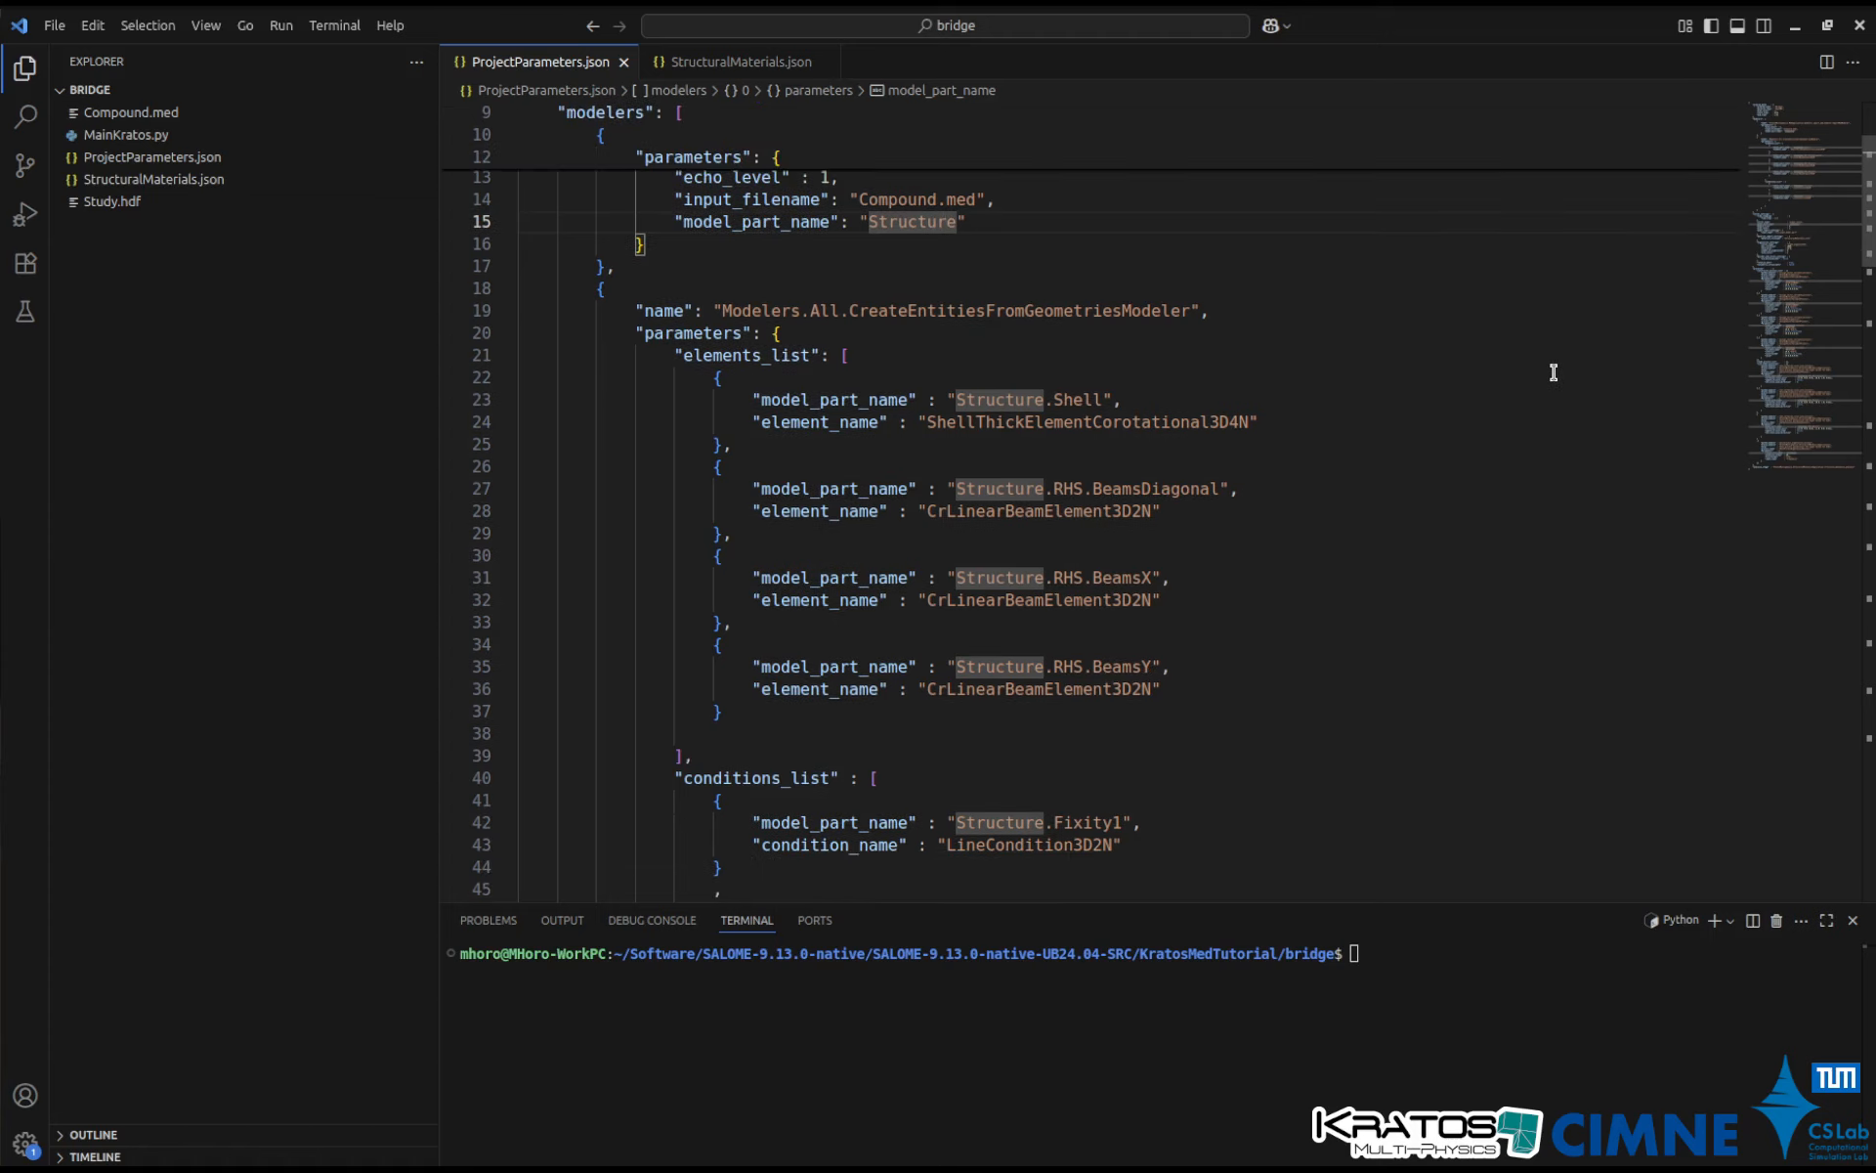
Examine the model part names in the elements list and conditions list, from the shell and beams to both fixities.
{"action": "left_click", "coordinate": [1102, 348]}
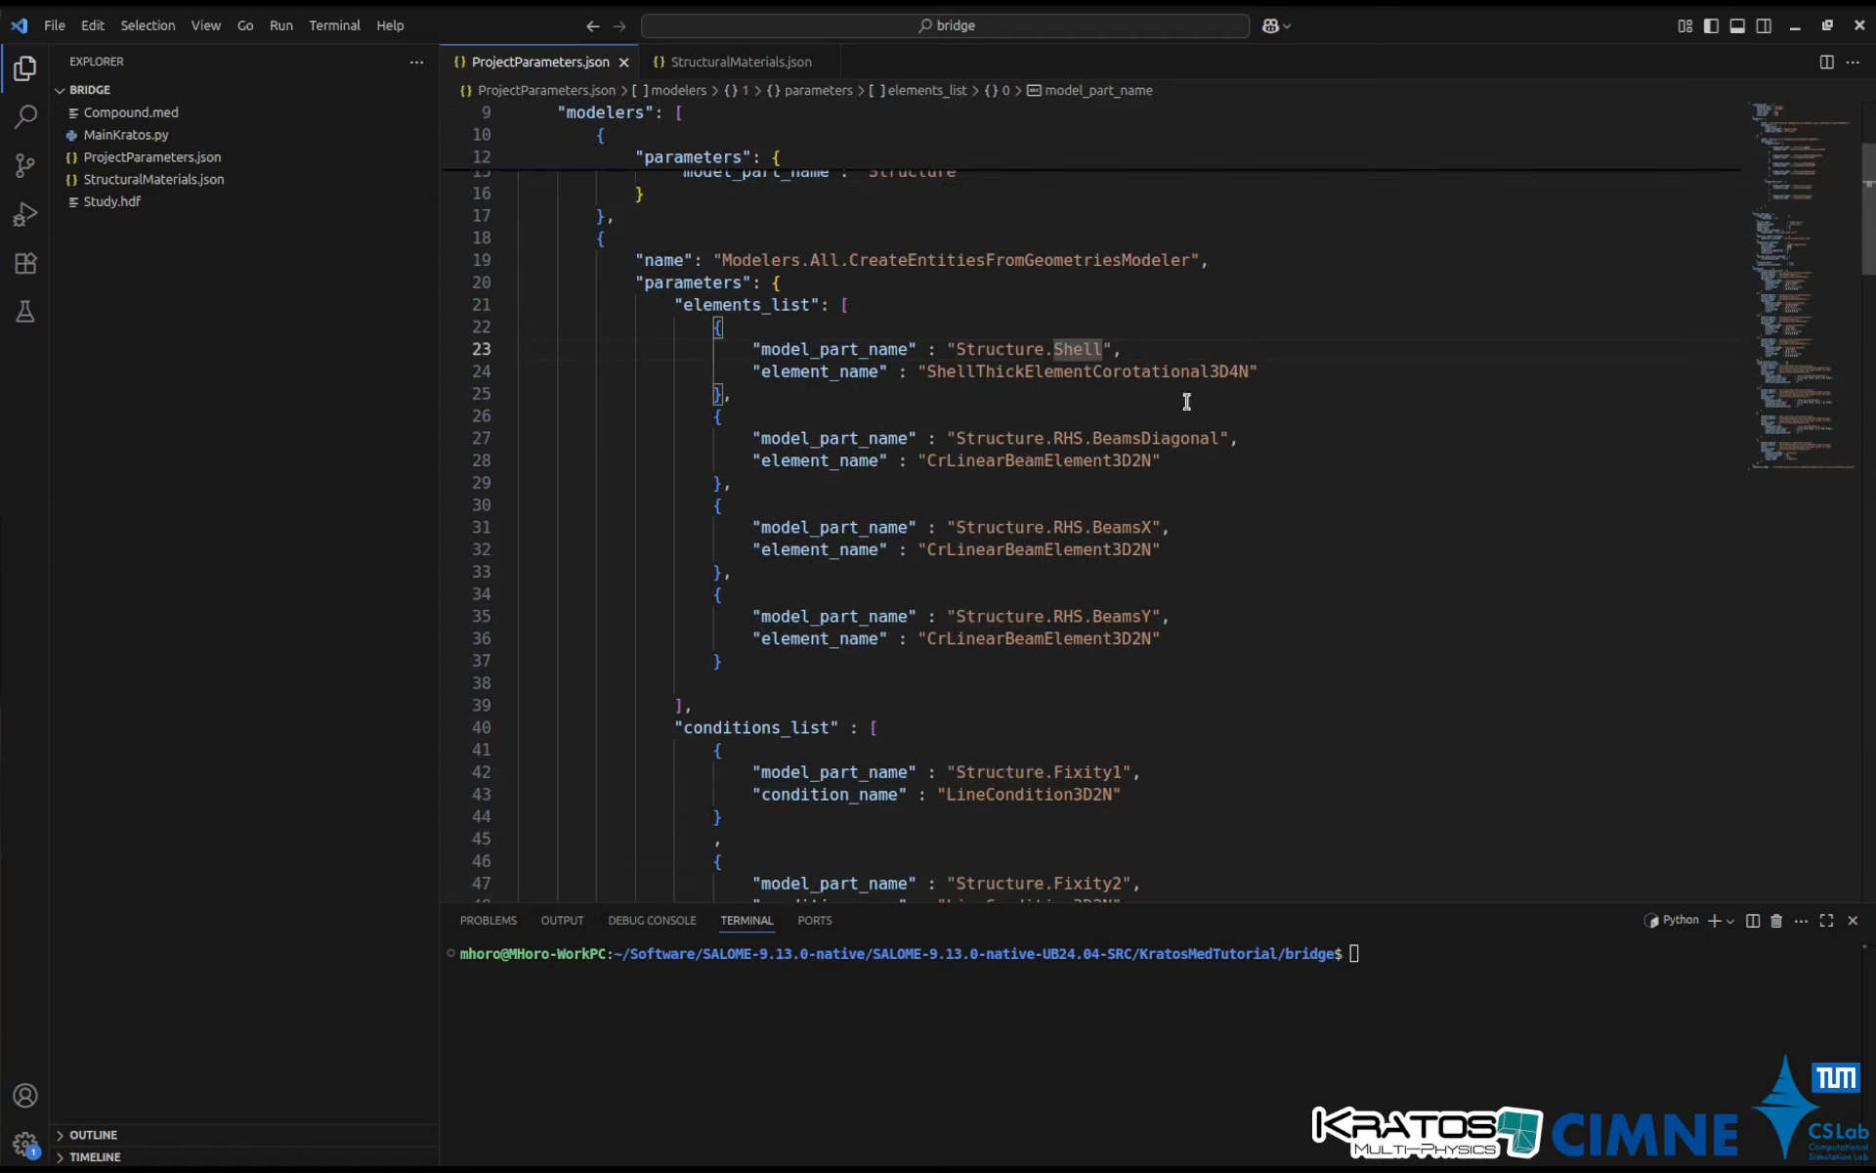
{"action": "left_click", "coordinate": [1211, 437]}
{"action": "left_click", "coordinate": [1160, 526]}
{"action": "left_click", "coordinate": [1156, 616]}
{"action": "scroll", "coordinate": [1255, 777], "scroll_direction": "down", "scroll_amount": 4}
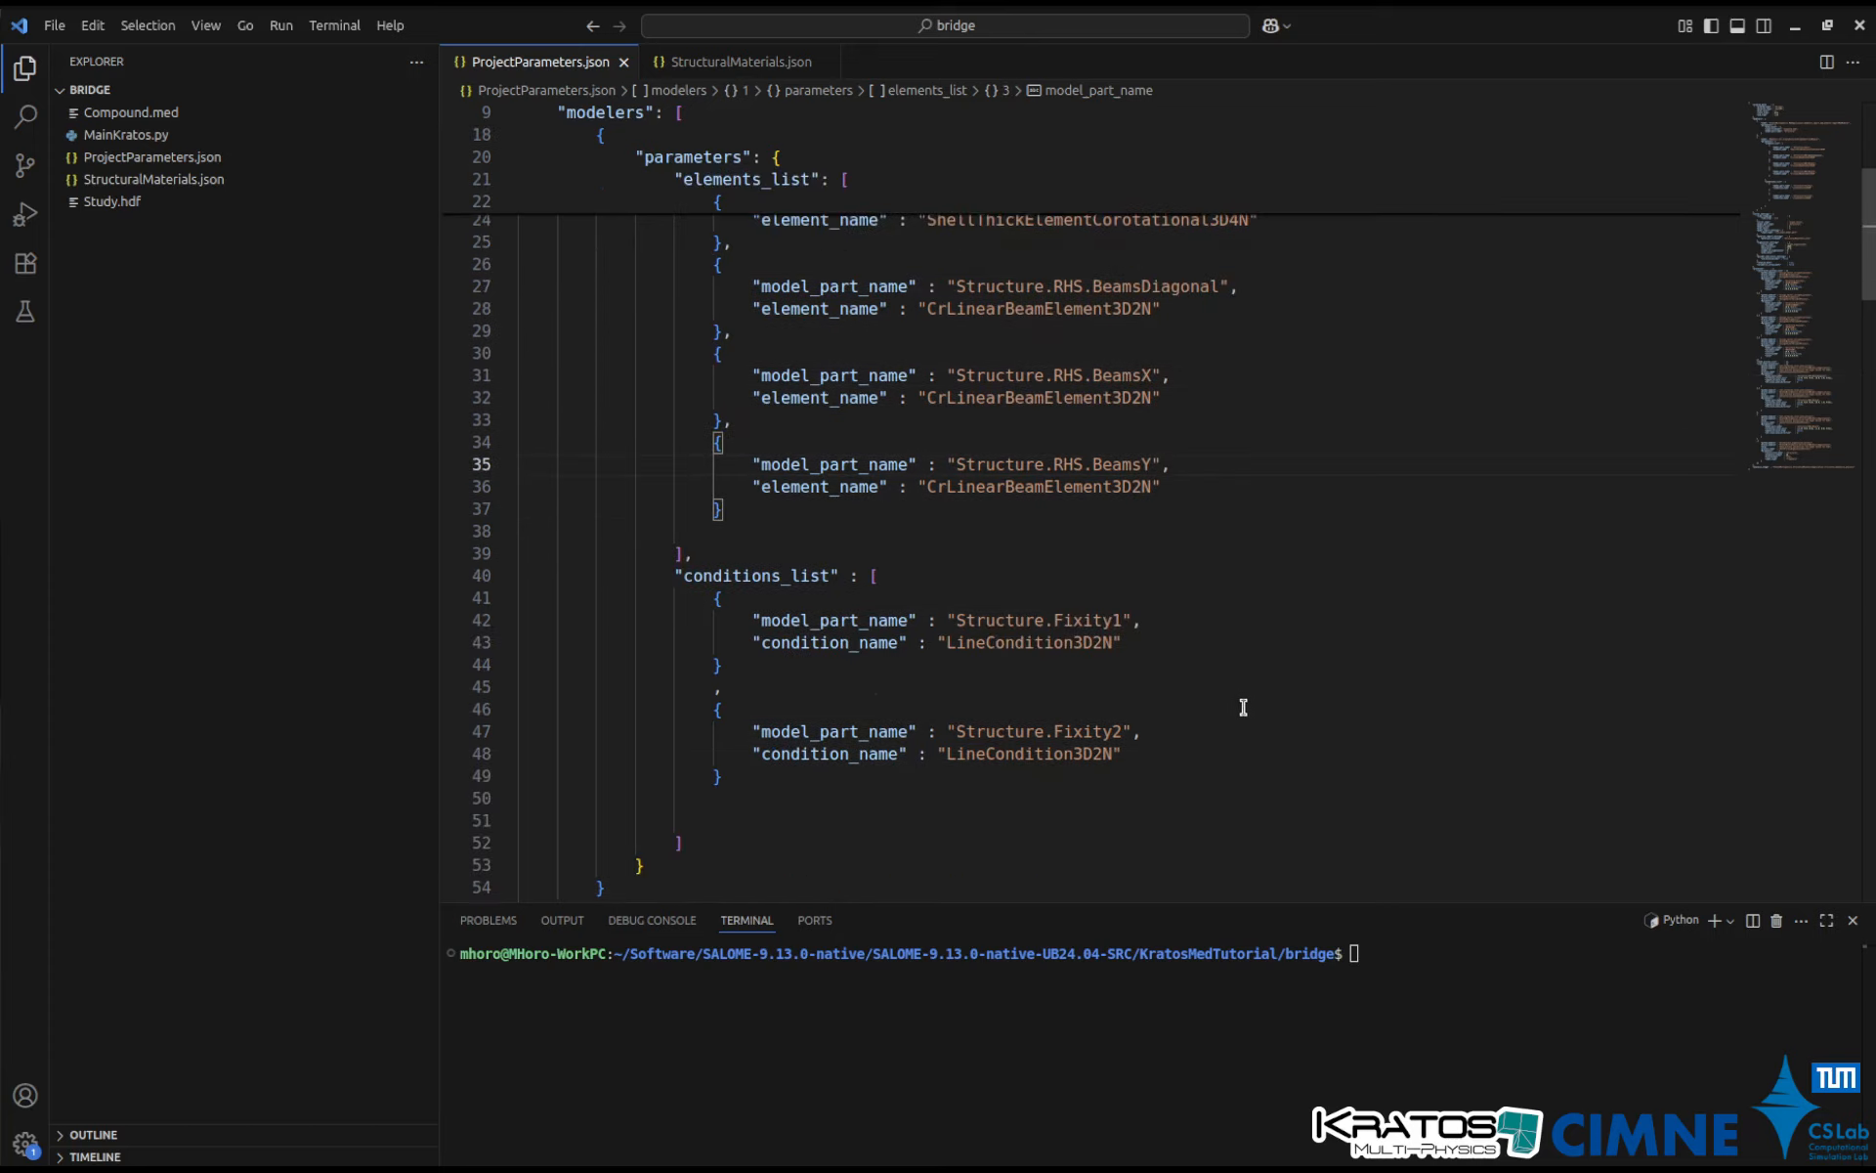
{"action": "left_click", "coordinate": [1122, 519]}
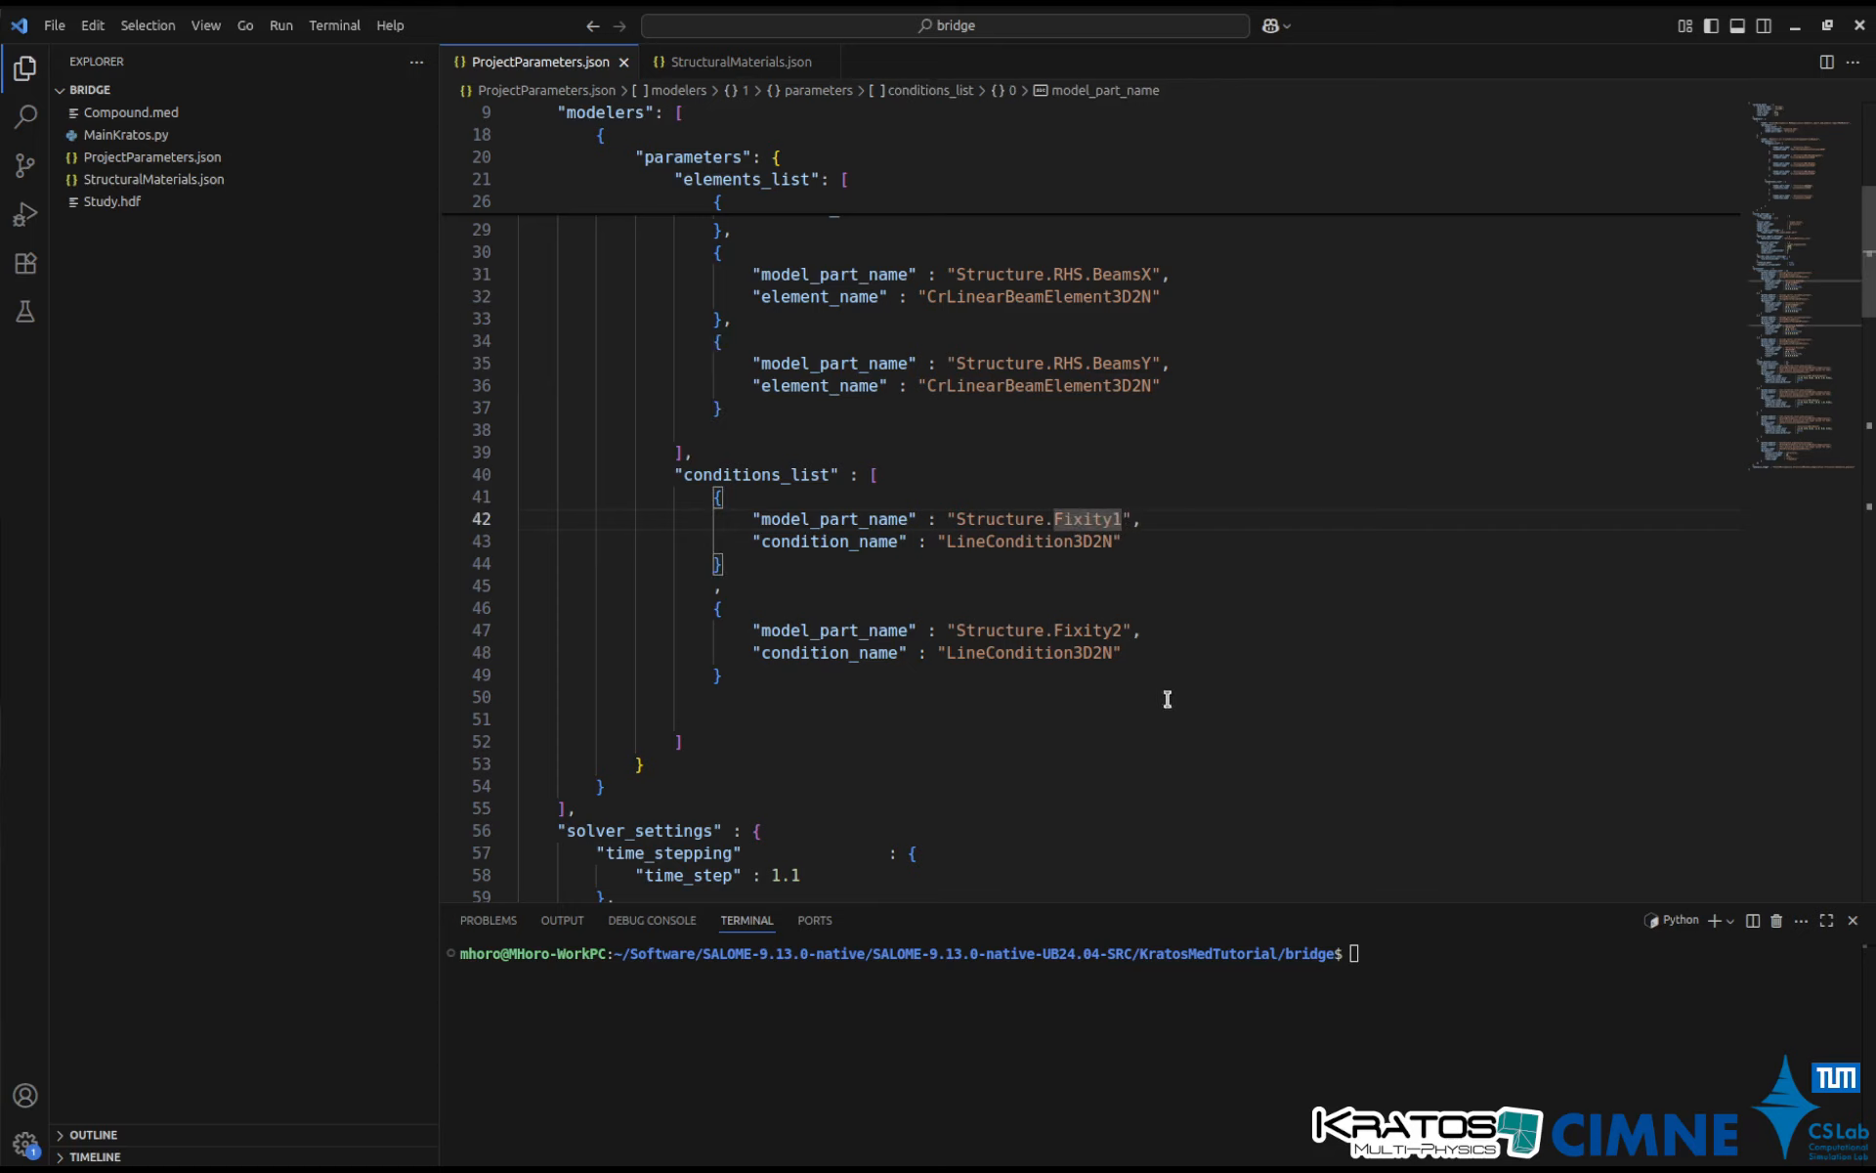
{"action": "left_click", "coordinate": [1125, 625]}
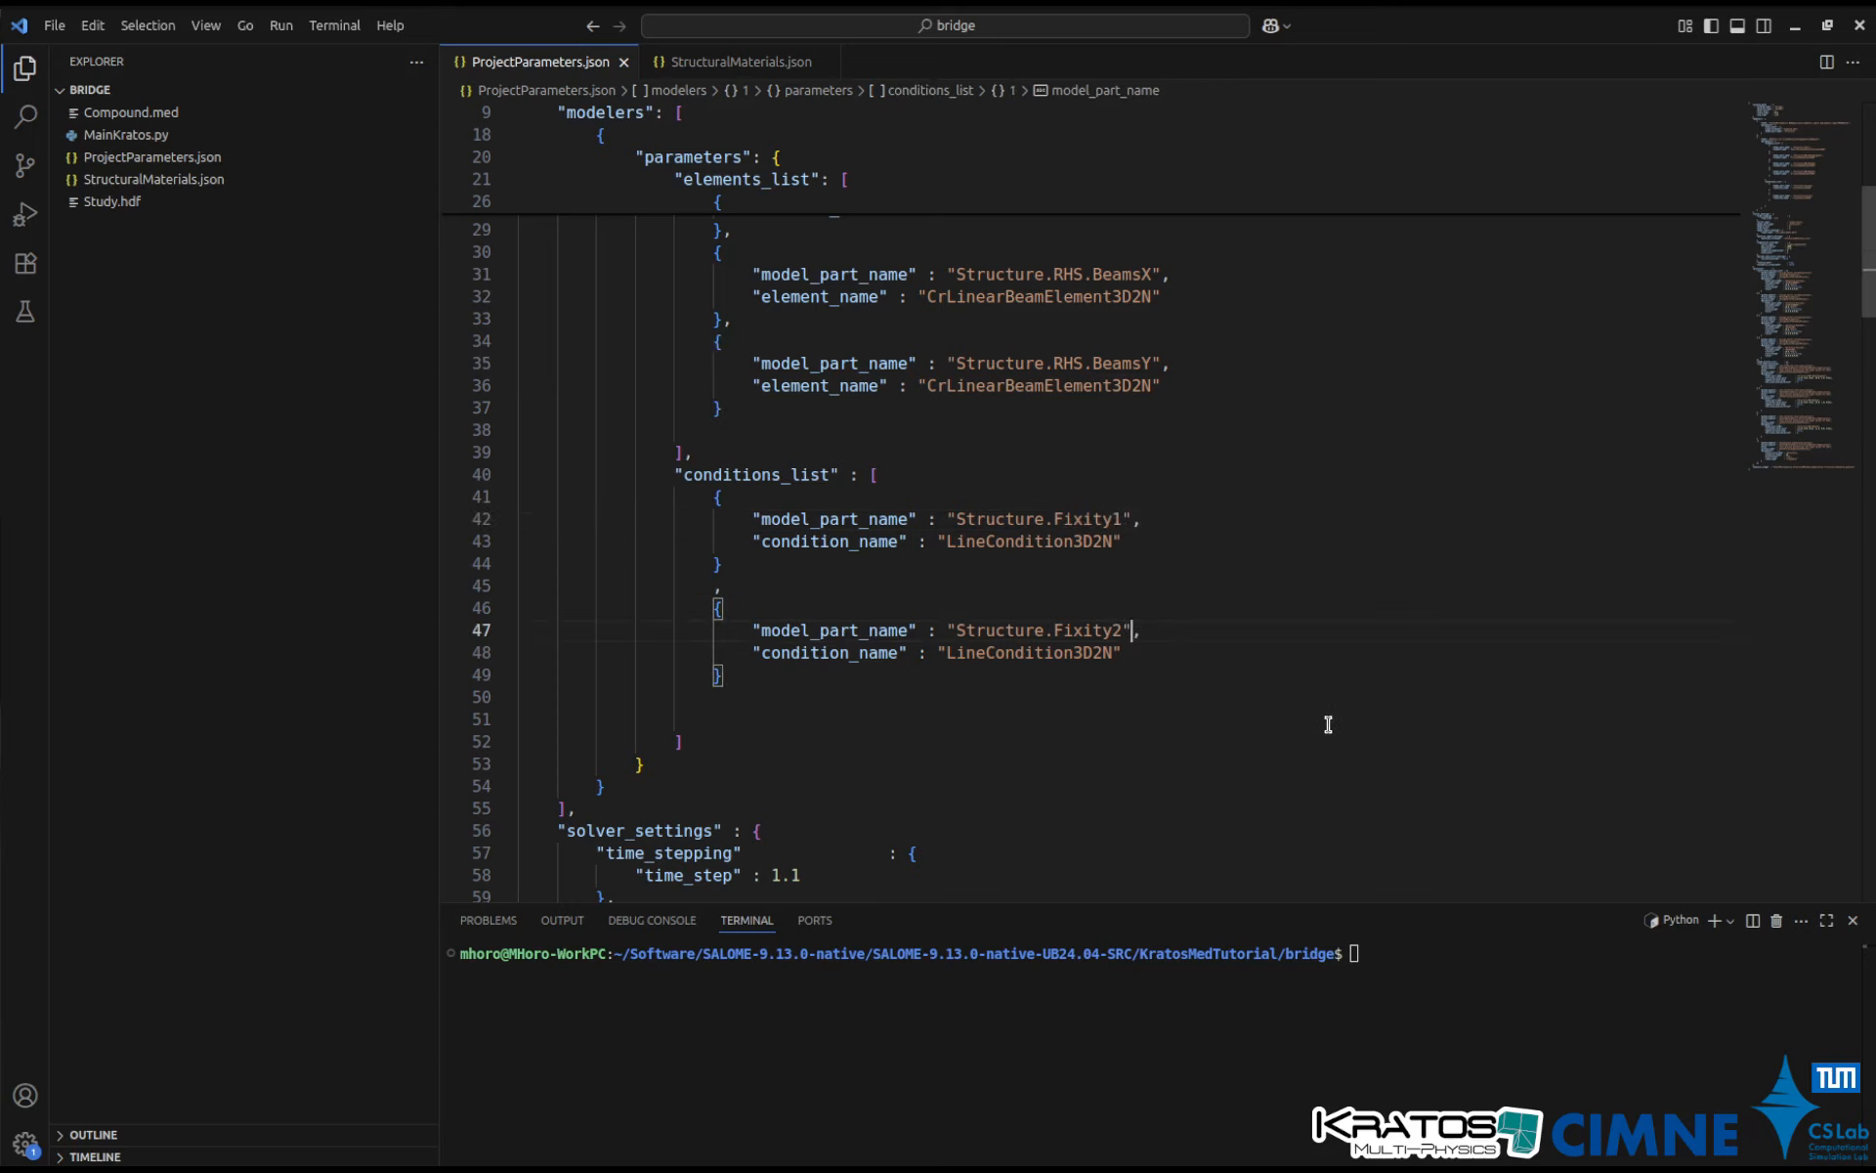
Examine the solver settings, including the model import input type, the materials file name and the eigensolver options.
{"action": "scroll", "coordinate": [1328, 724], "scroll_direction": "down", "scroll_amount": 8}
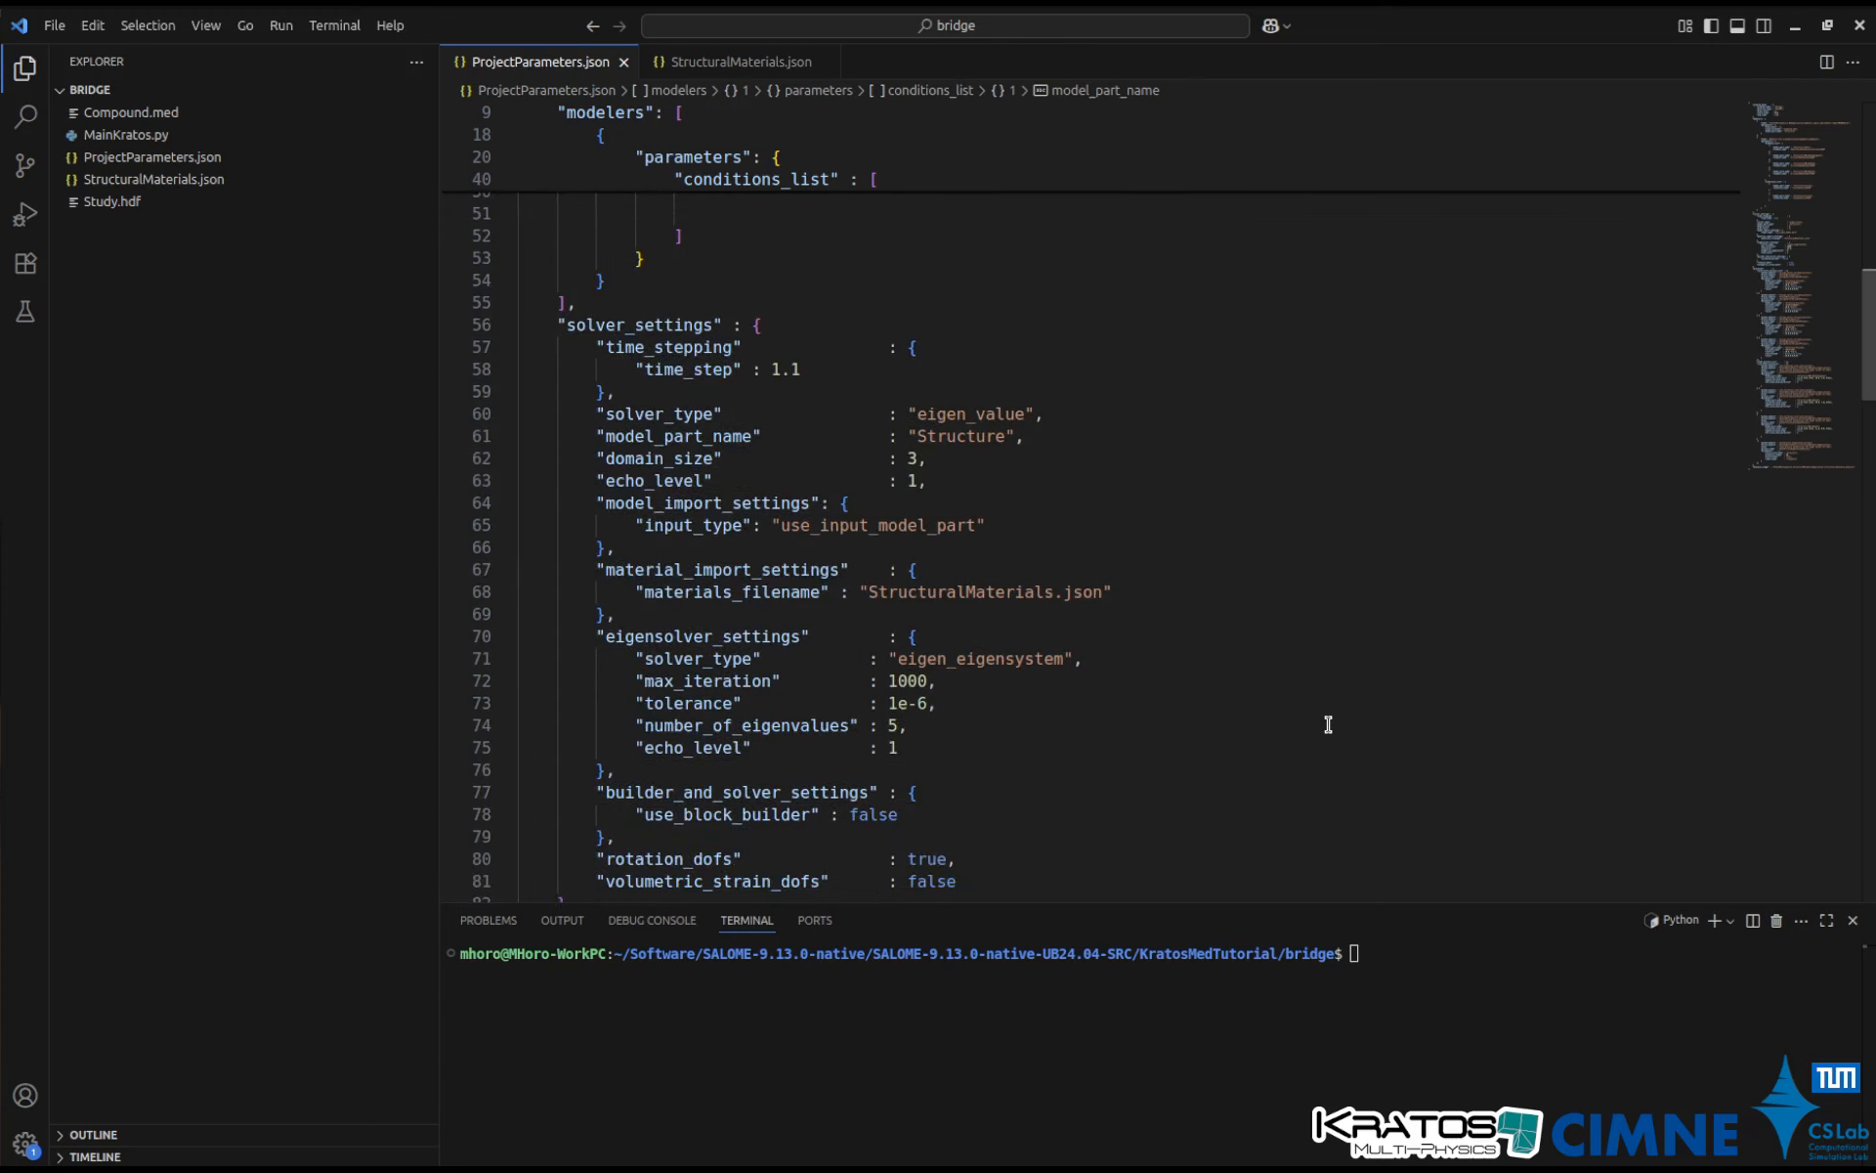
{"action": "scroll", "coordinate": [1328, 724], "scroll_direction": "down", "scroll_amount": 4}
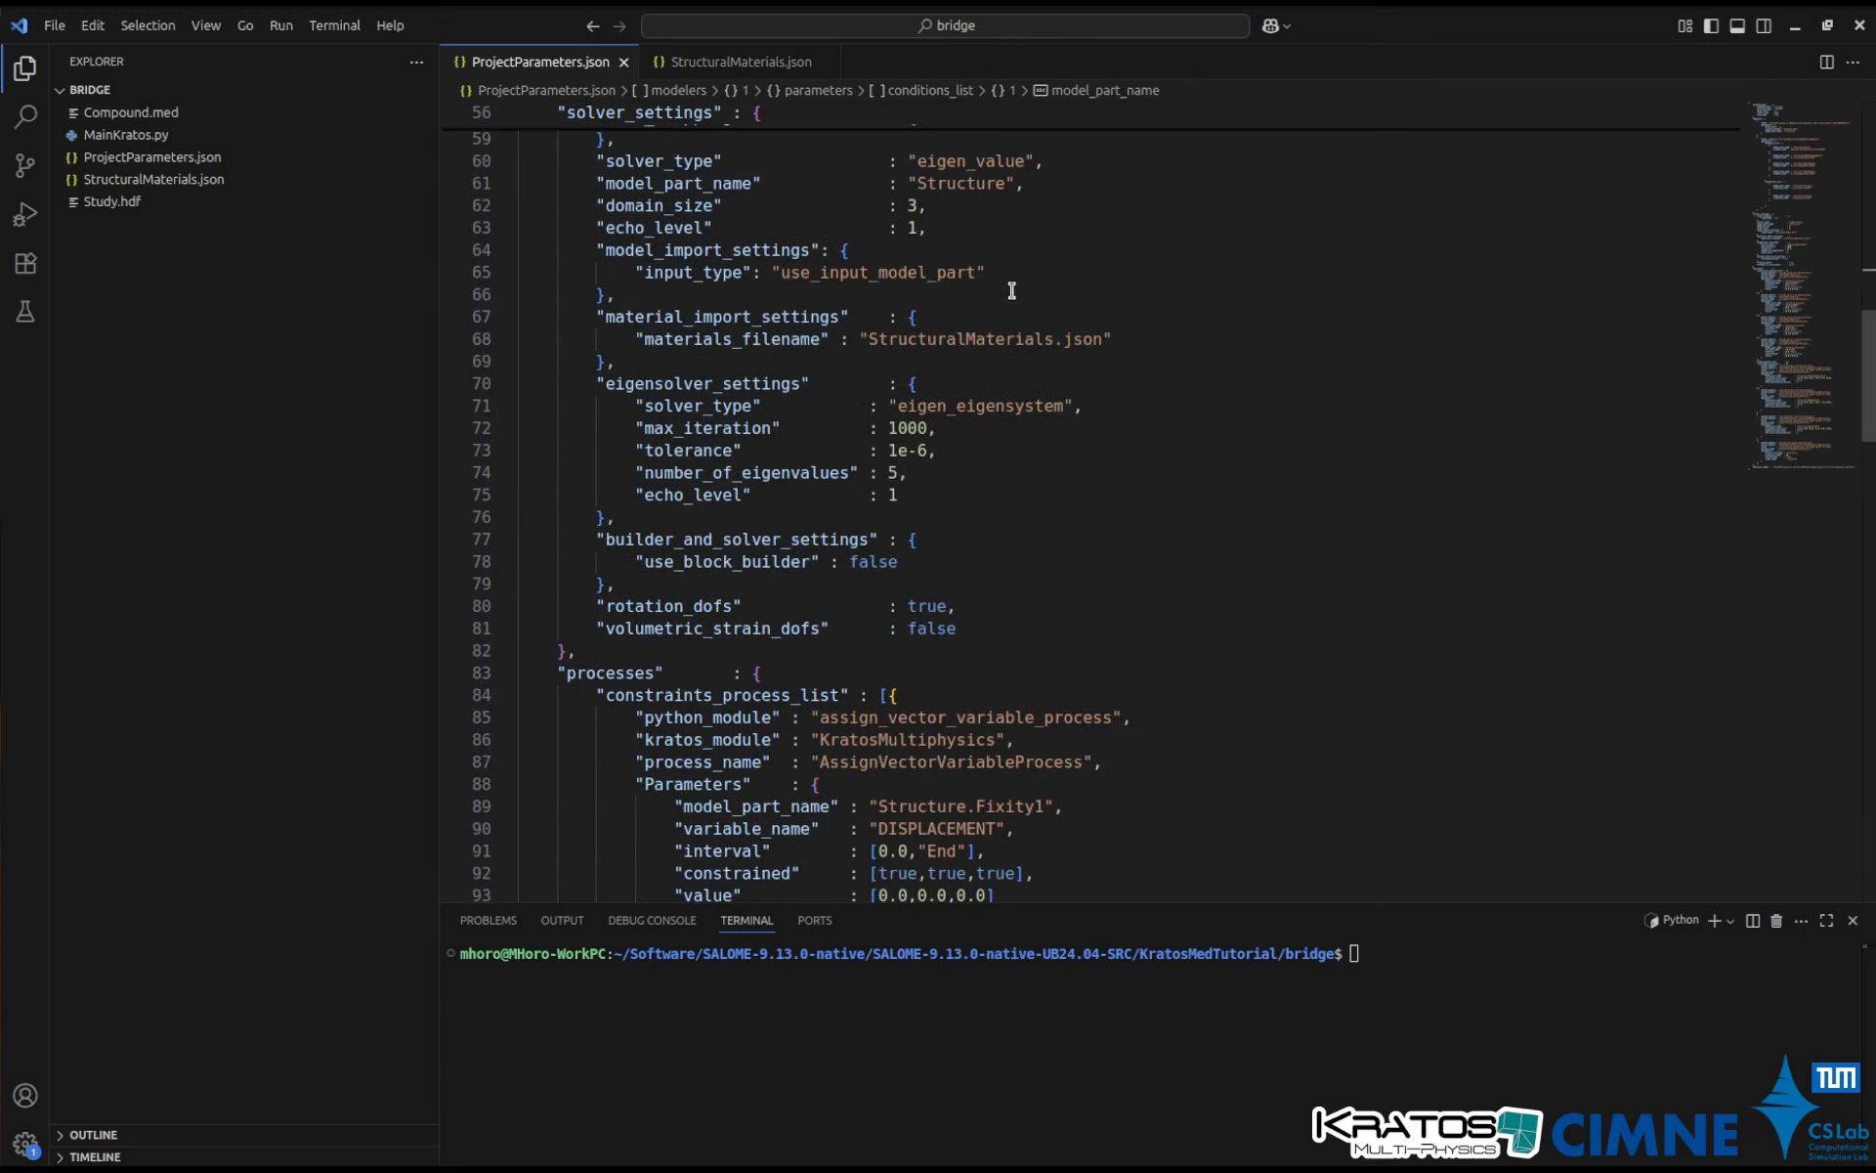
{"action": "left_click", "coordinate": [1013, 277]}
{"action": "scroll", "coordinate": [1187, 466], "scroll_direction": "down", "scroll_amount": 3}
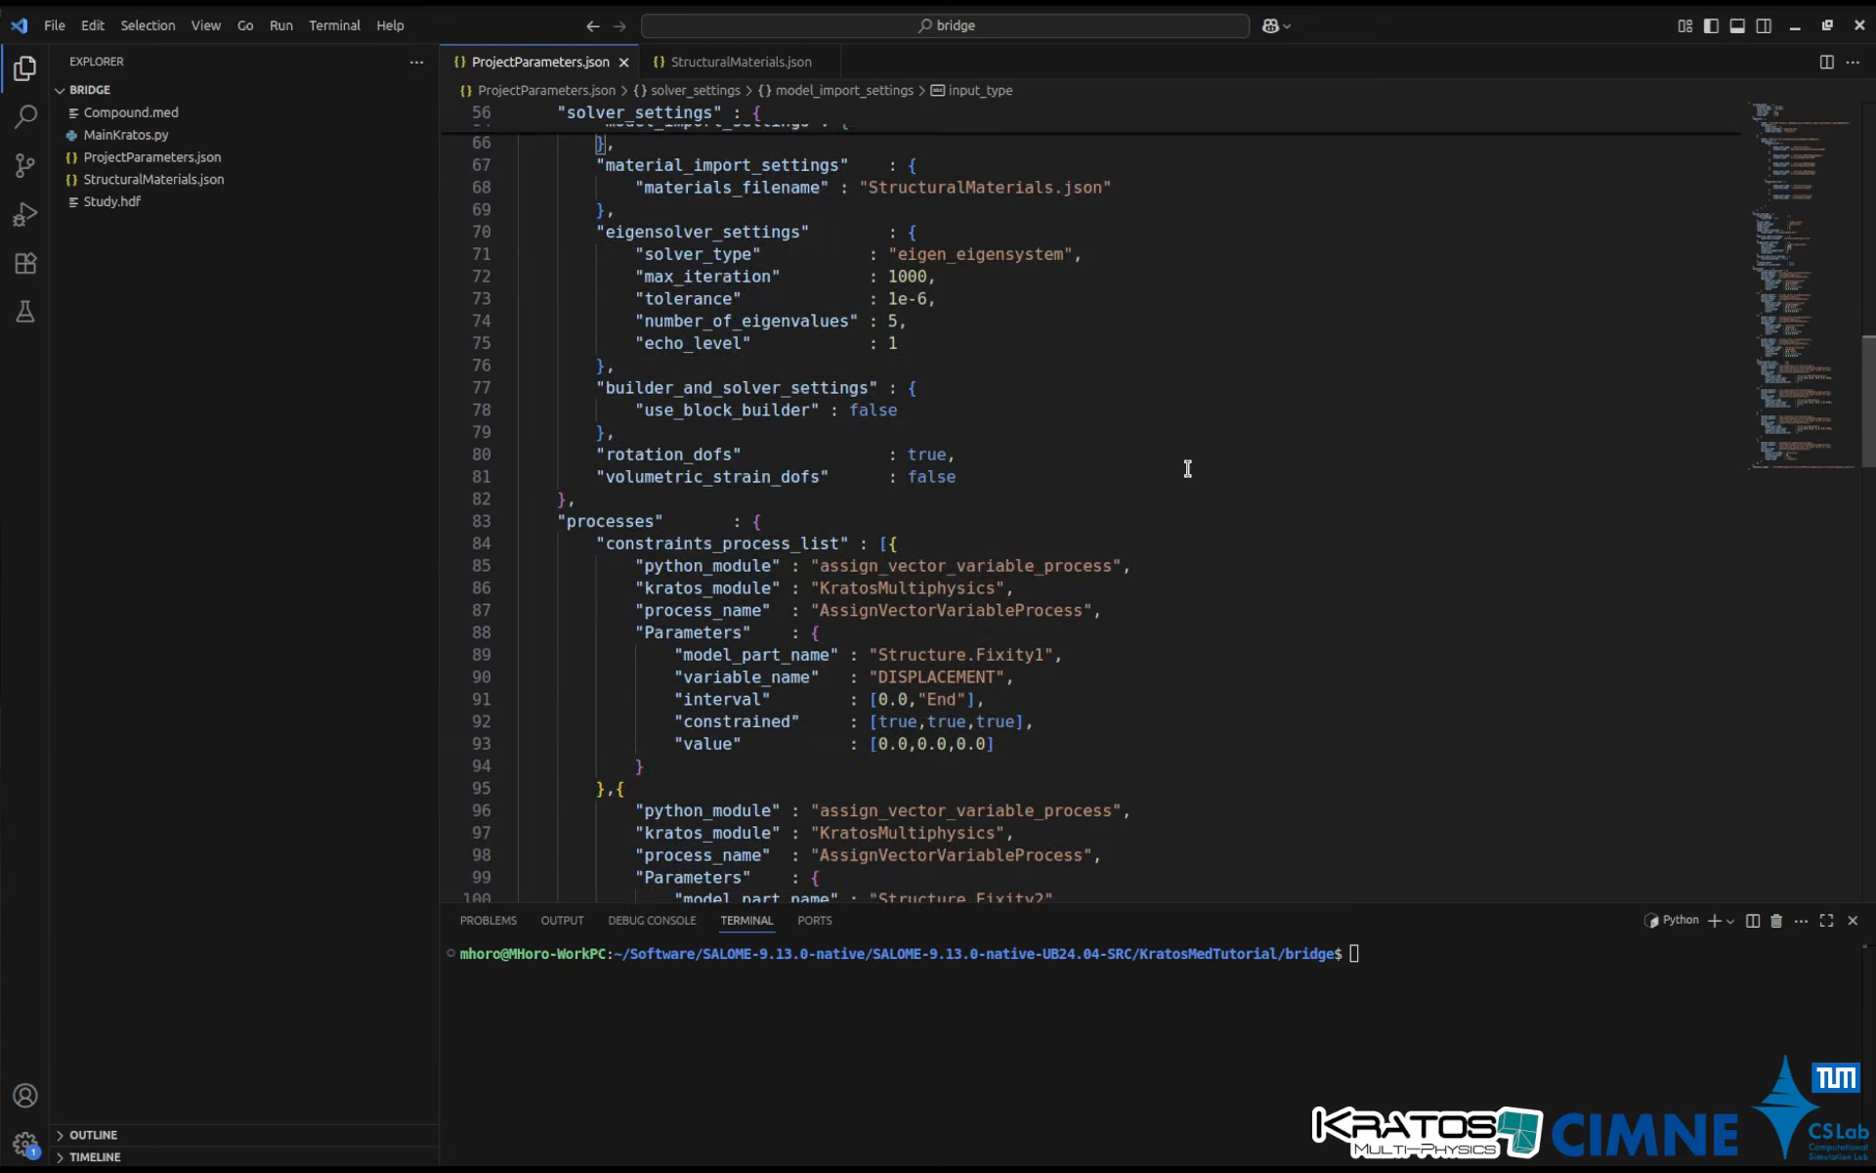
{"action": "left_click", "coordinate": [1081, 186]}
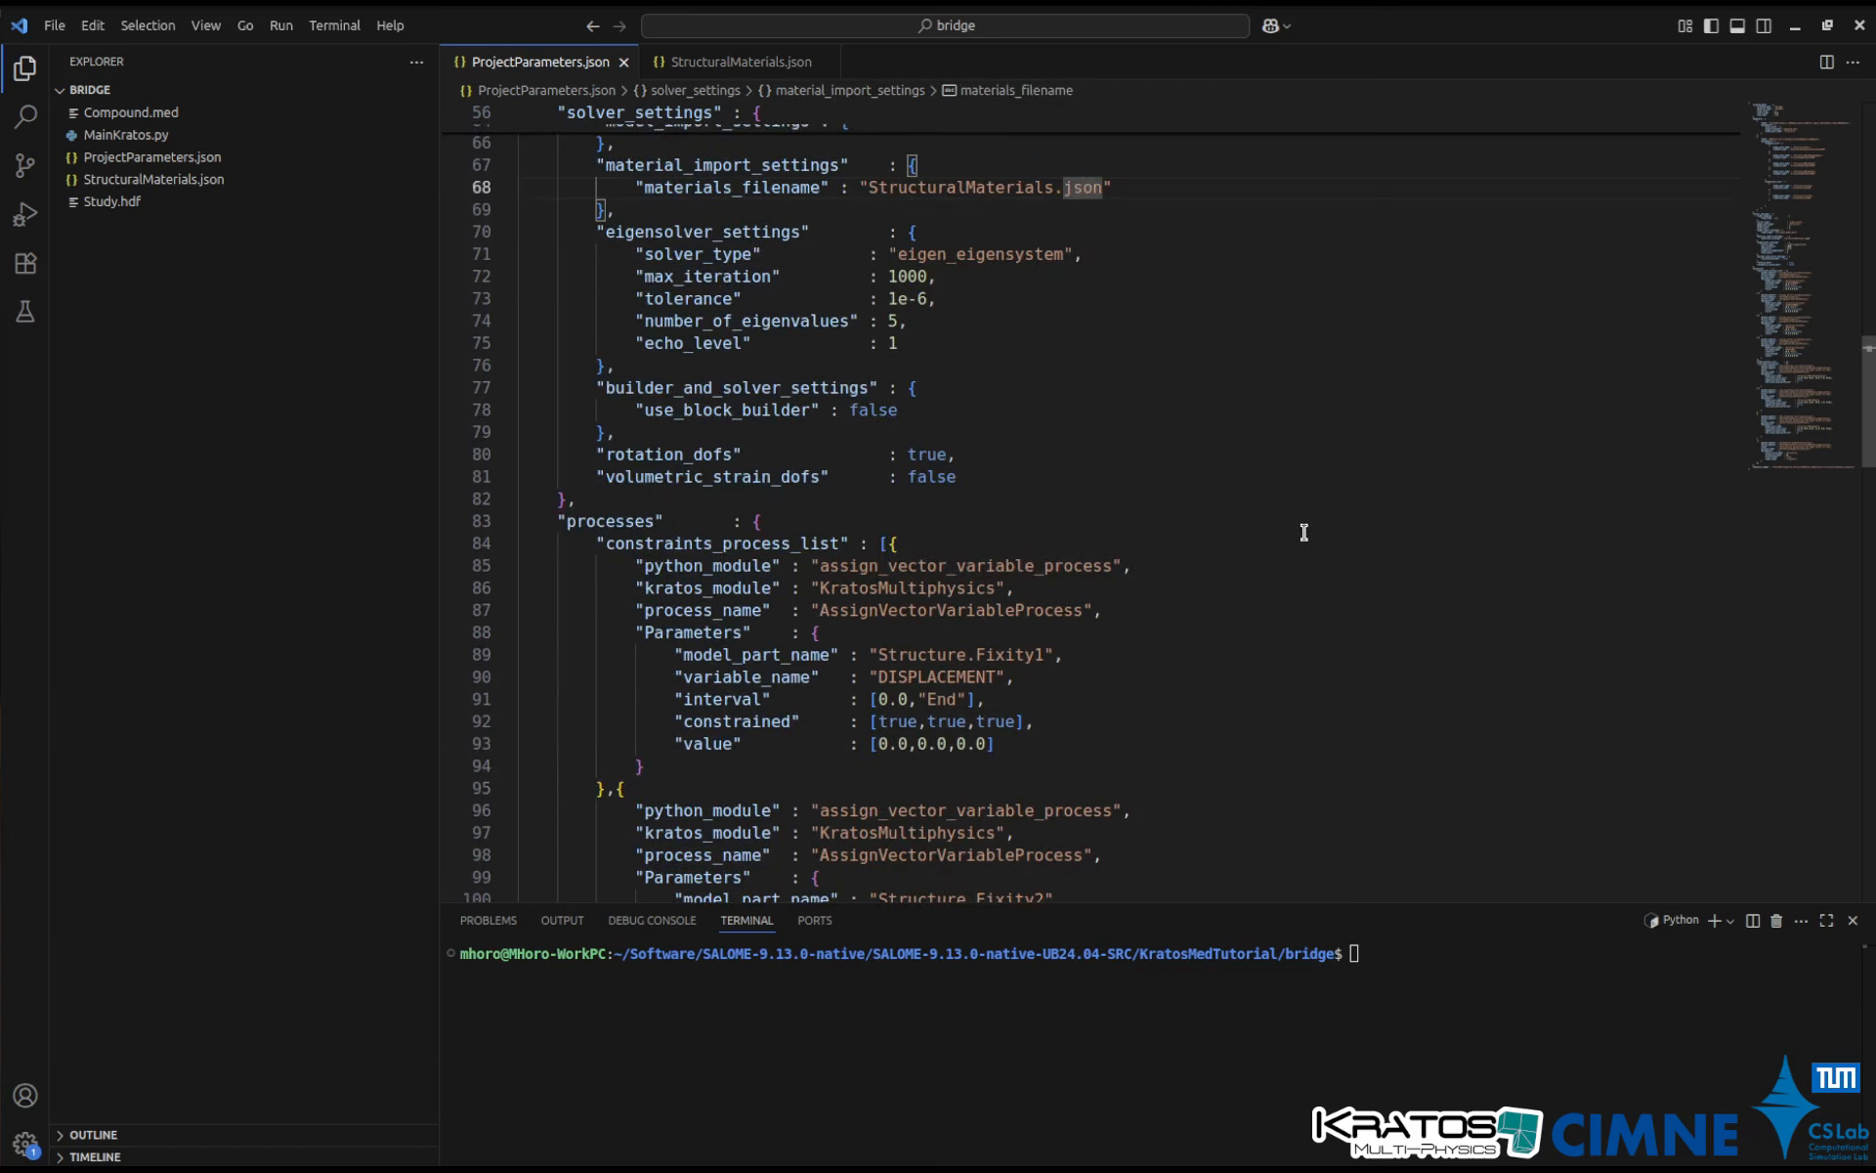
{"action": "scroll", "coordinate": [1304, 532], "scroll_direction": "down", "scroll_amount": 2}
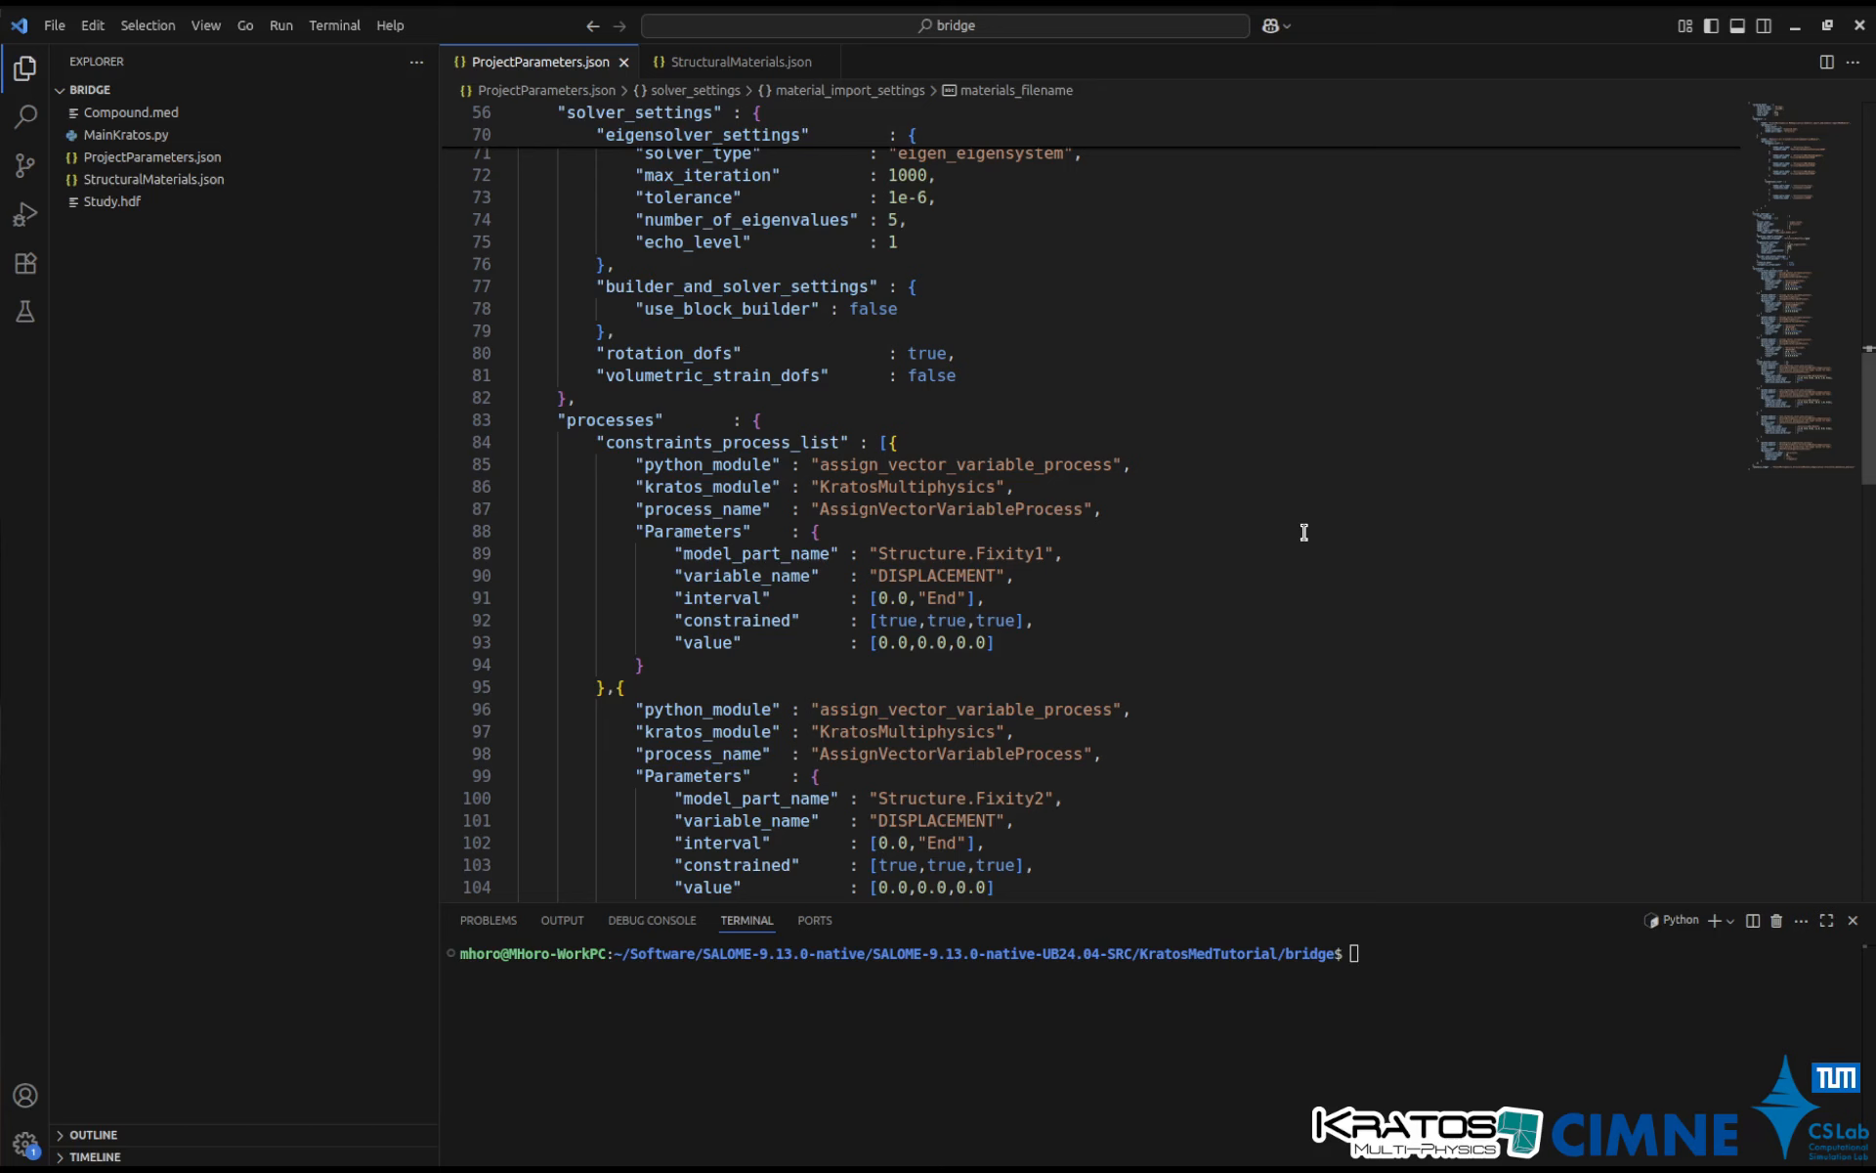
Read through the displacement and rotation constraint processes for Fixity1 and Fixity2, down to the local axes process.
{"action": "left_click", "coordinate": [952, 537]}
{"action": "scroll", "coordinate": [967, 547], "scroll_direction": "down", "scroll_amount": 2}
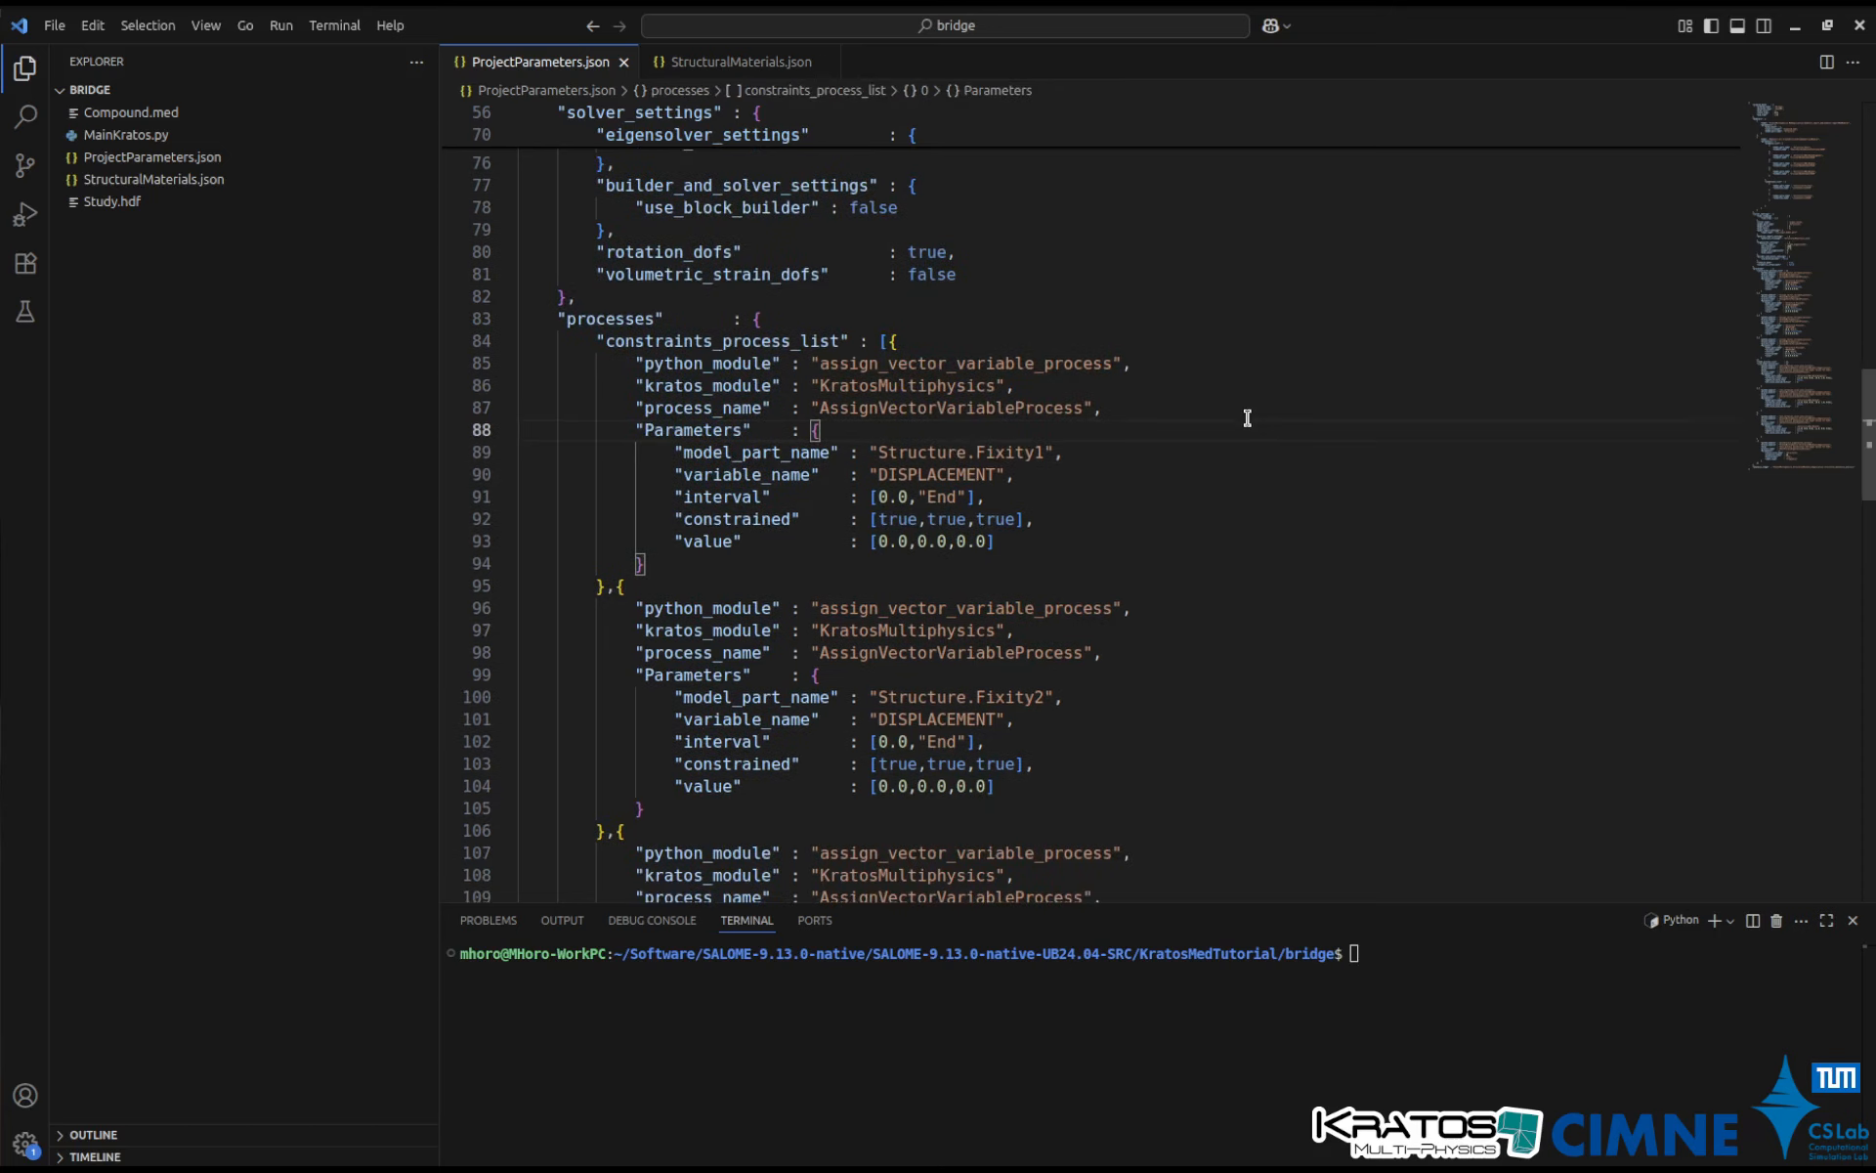
{"action": "scroll", "coordinate": [1310, 415], "scroll_direction": "down", "scroll_amount": 1}
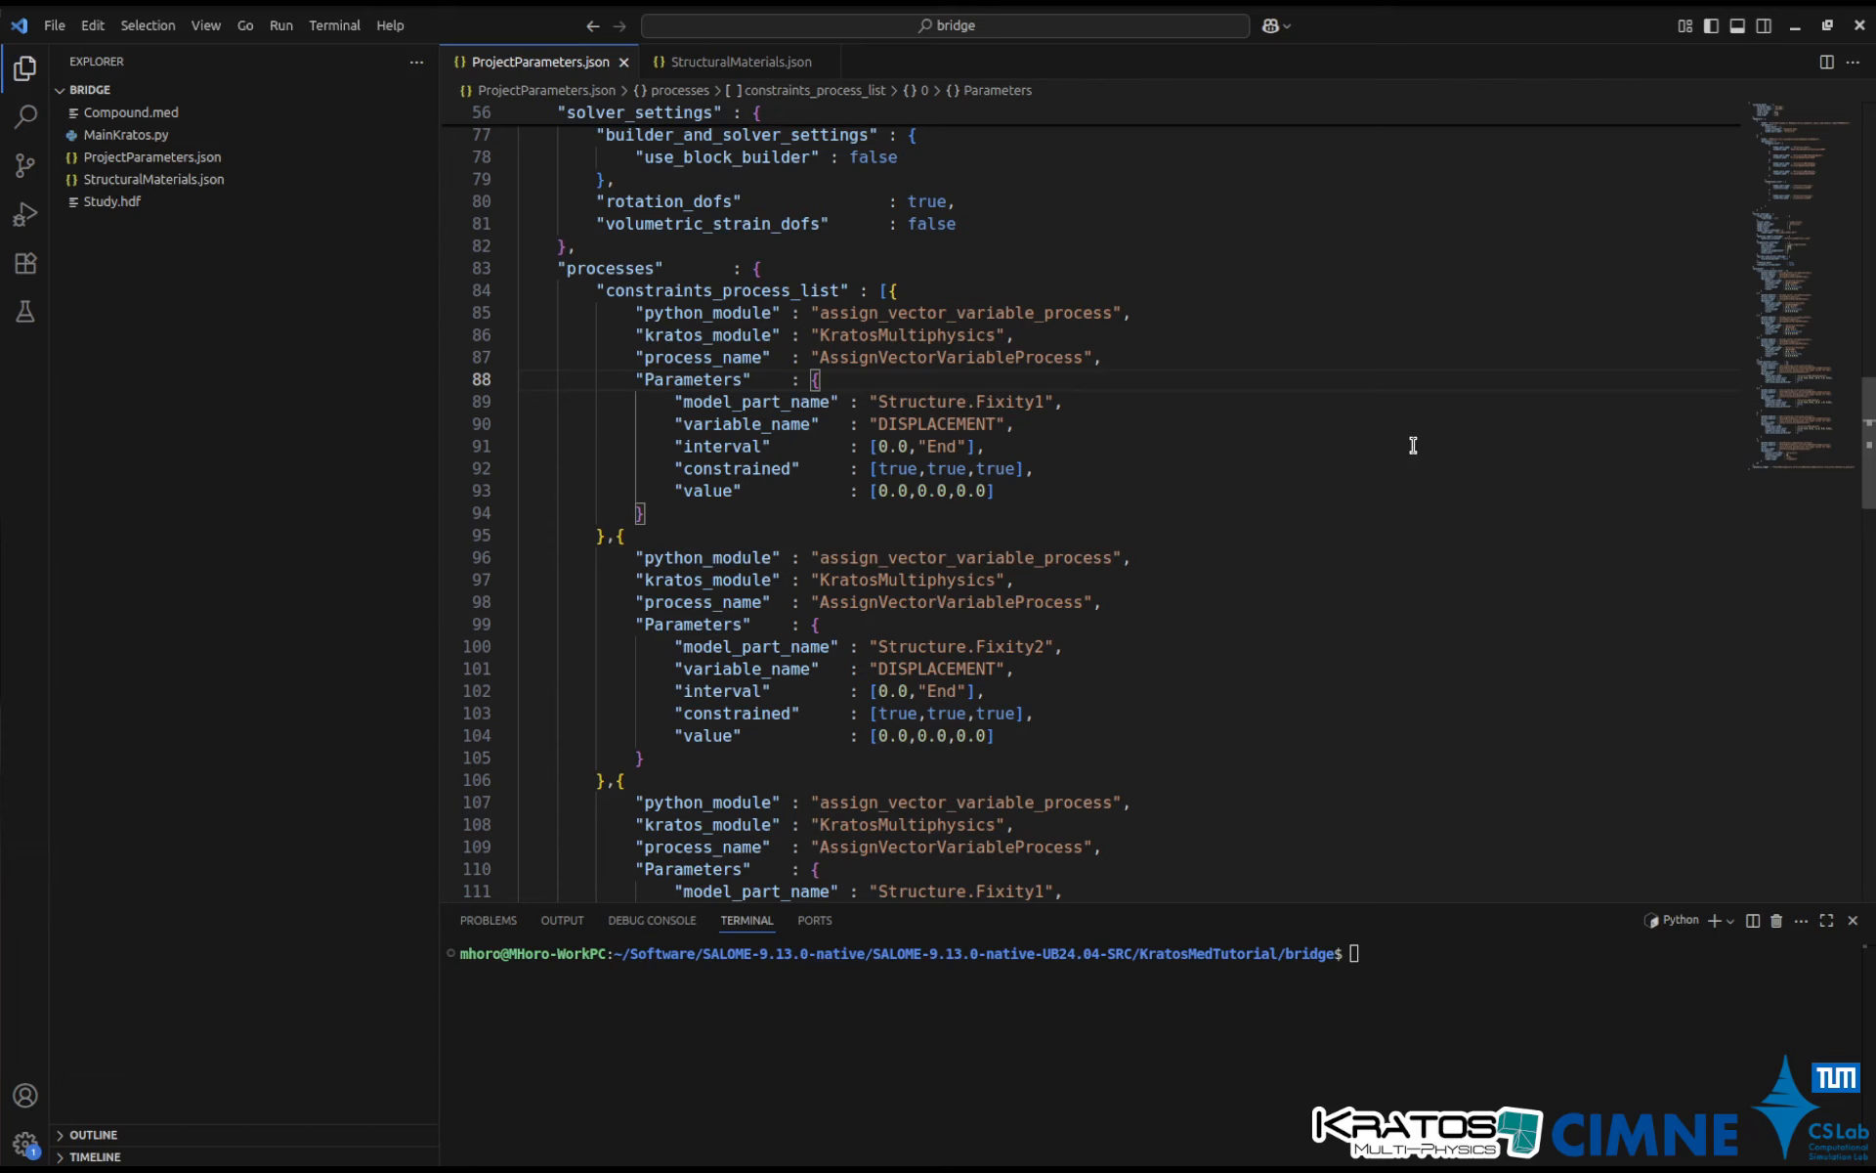
{"action": "scroll", "coordinate": [1287, 645], "scroll_direction": "down", "scroll_amount": 6}
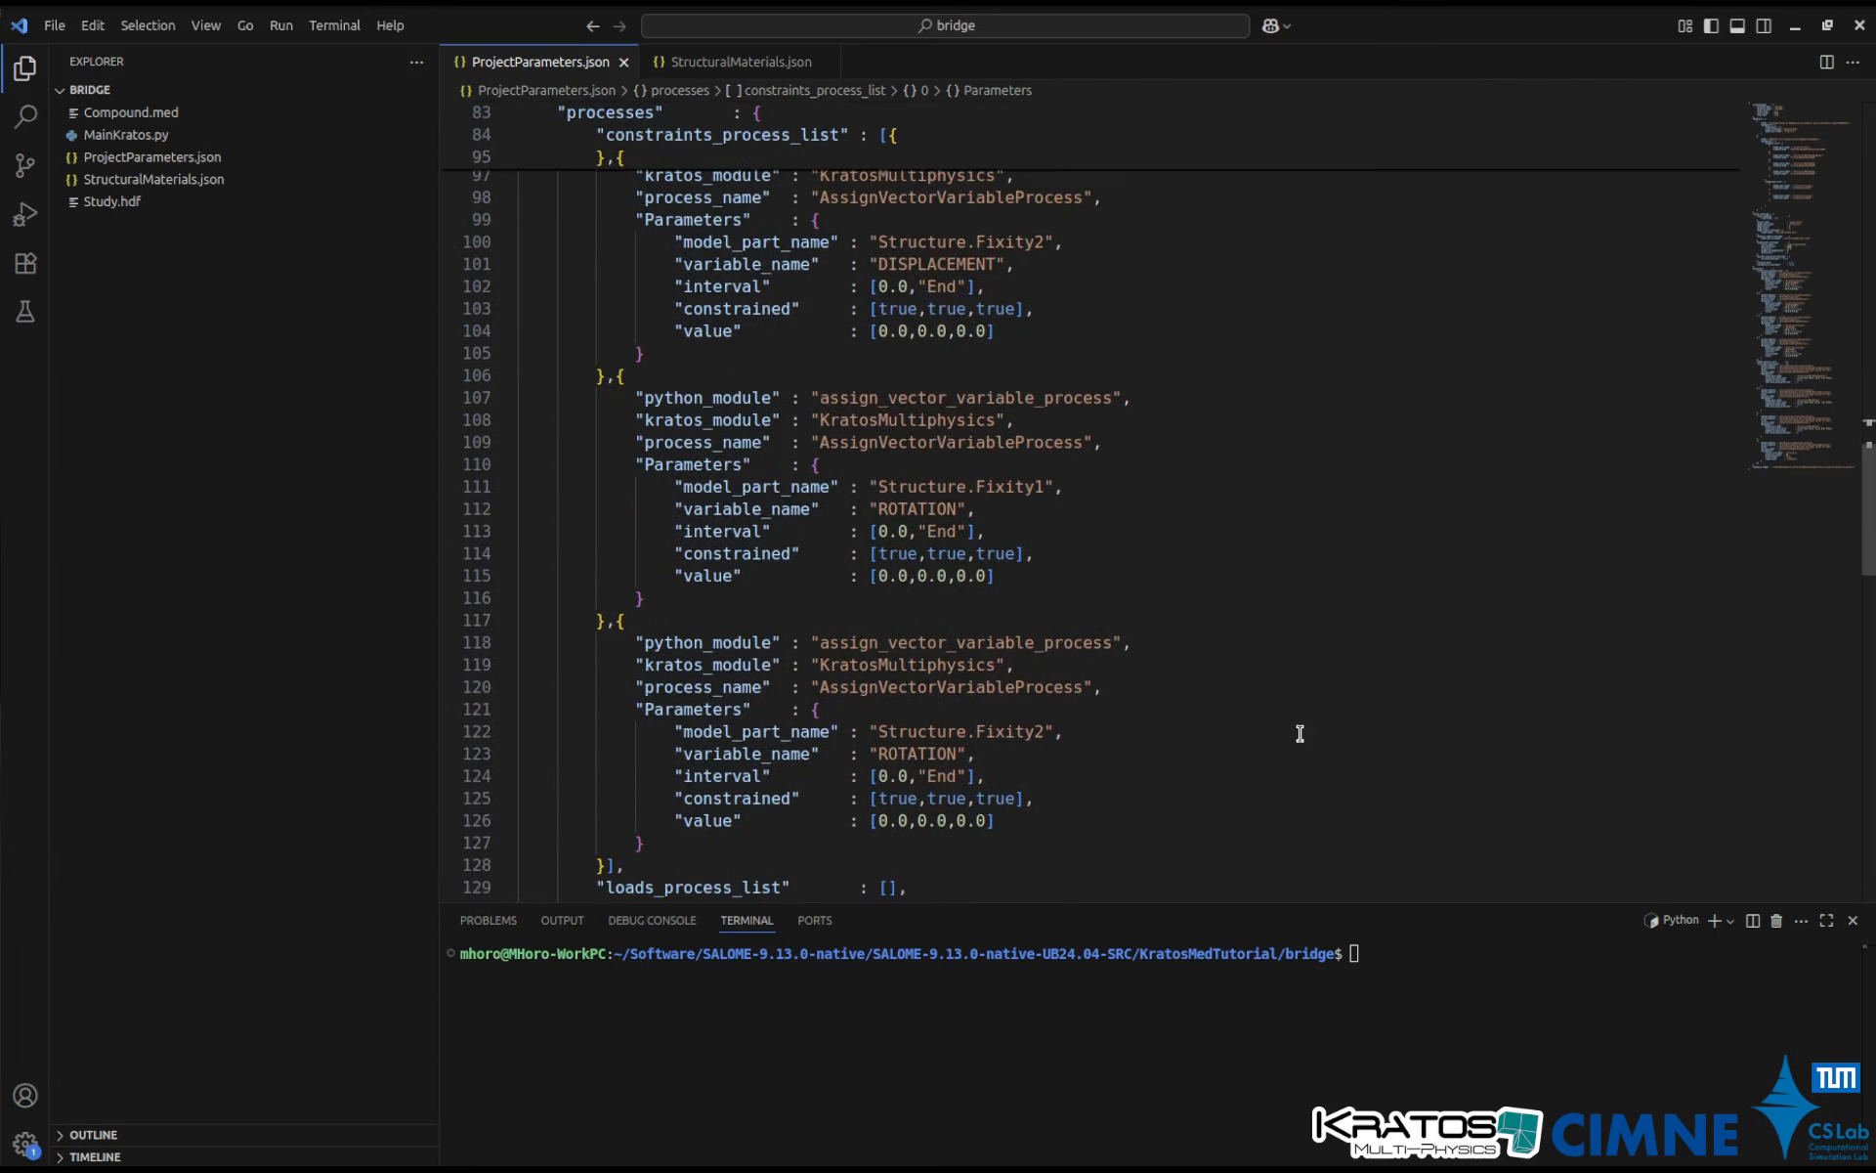
{"action": "scroll", "coordinate": [1300, 733], "scroll_direction": "down", "scroll_amount": 5}
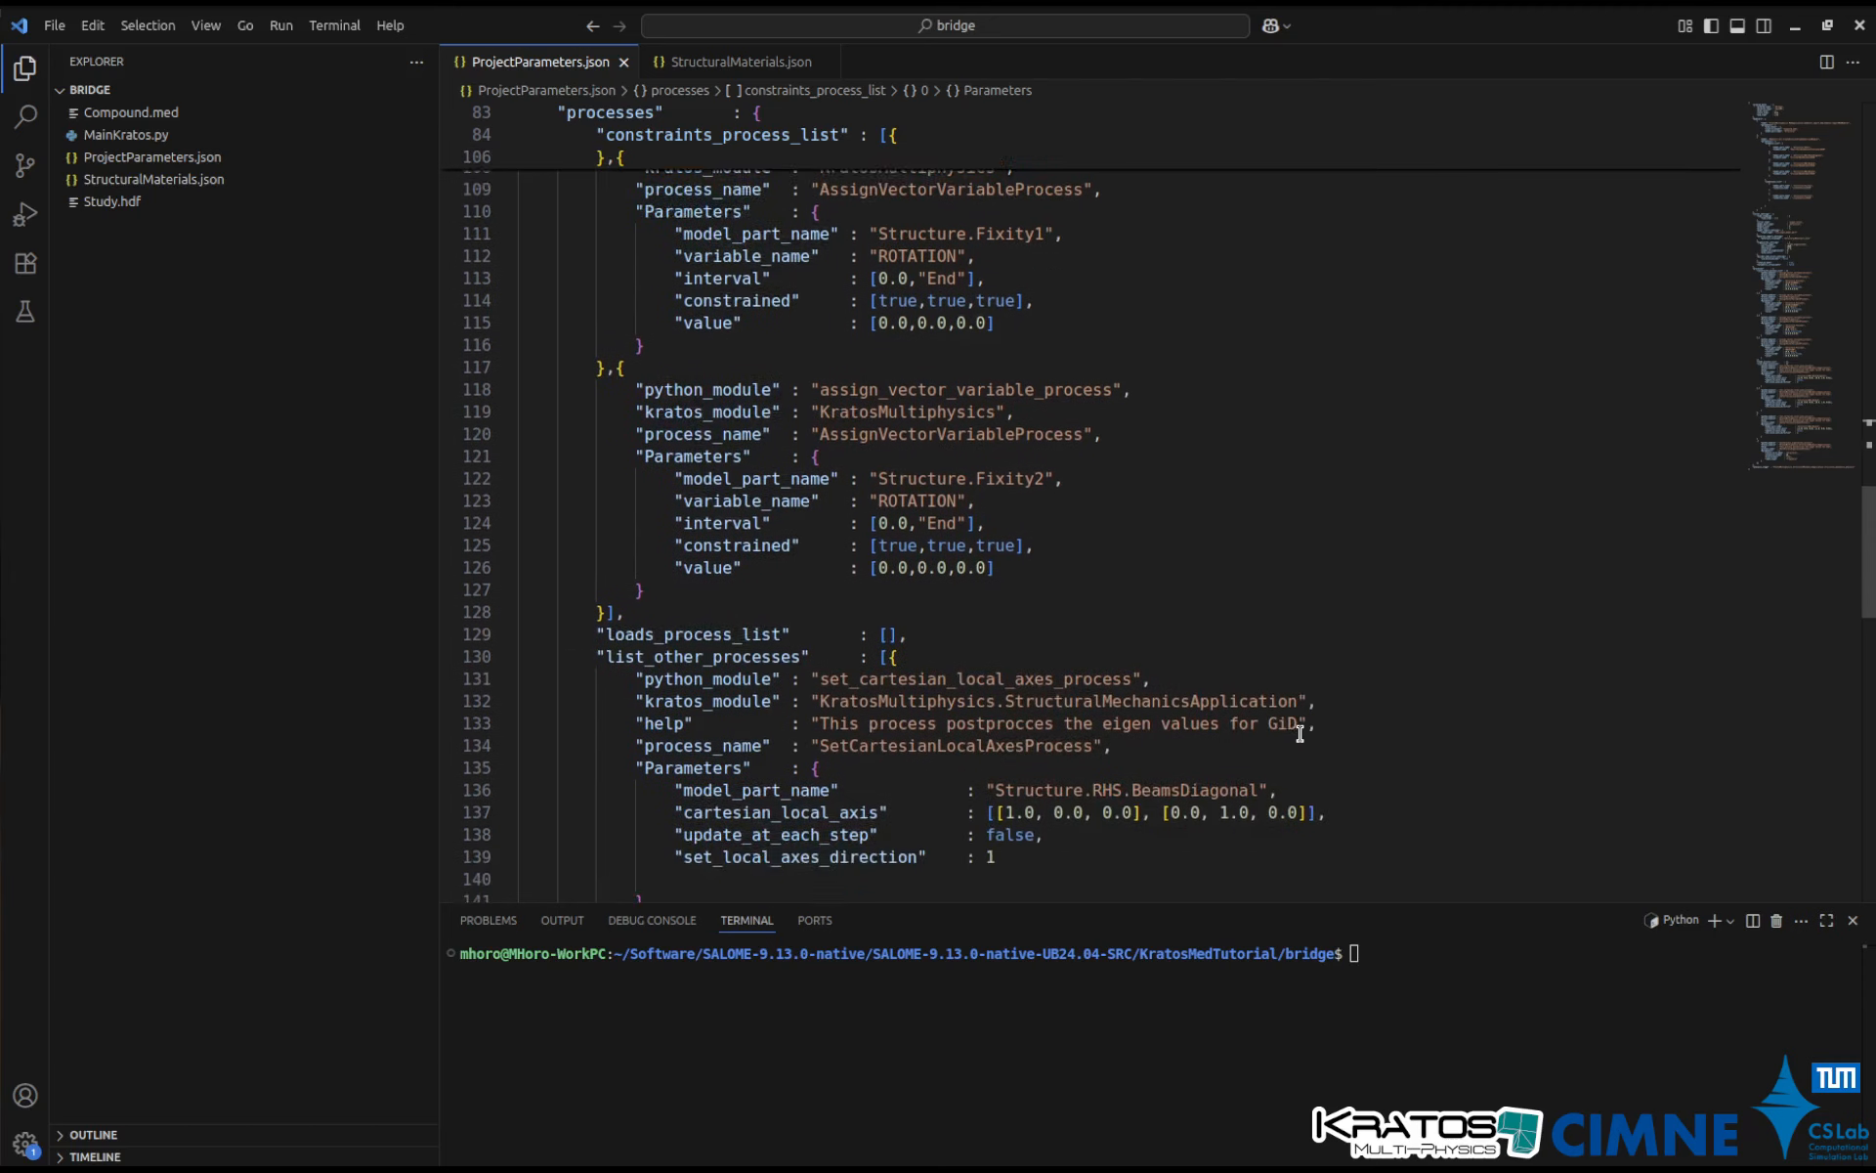
Examine the local axes processes for BeamsDiagonal, BeamsX and BeamsY, and the eigenvalue postprocess settings at the end of ProjectParameters.json.
{"action": "left_click", "coordinate": [941, 375]}
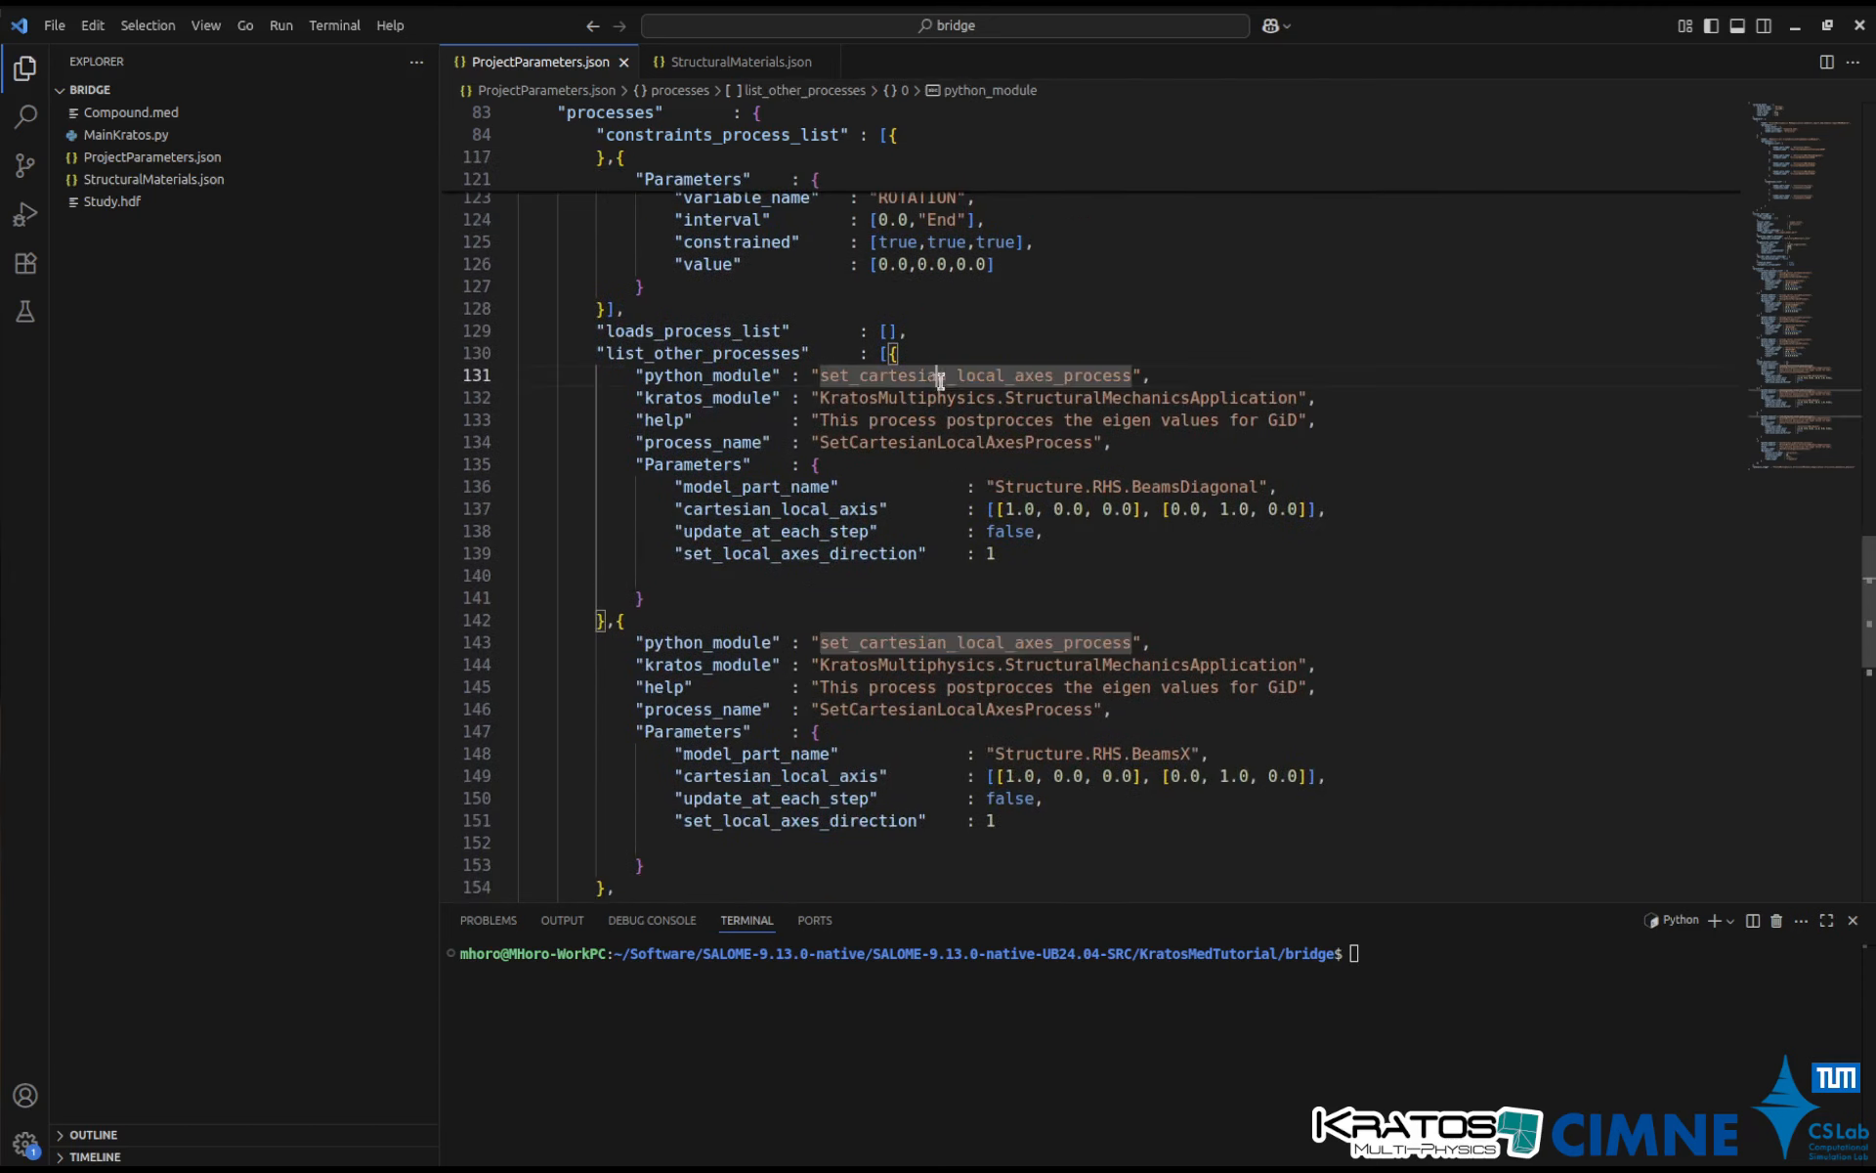
{"action": "left_click", "coordinate": [1311, 399]}
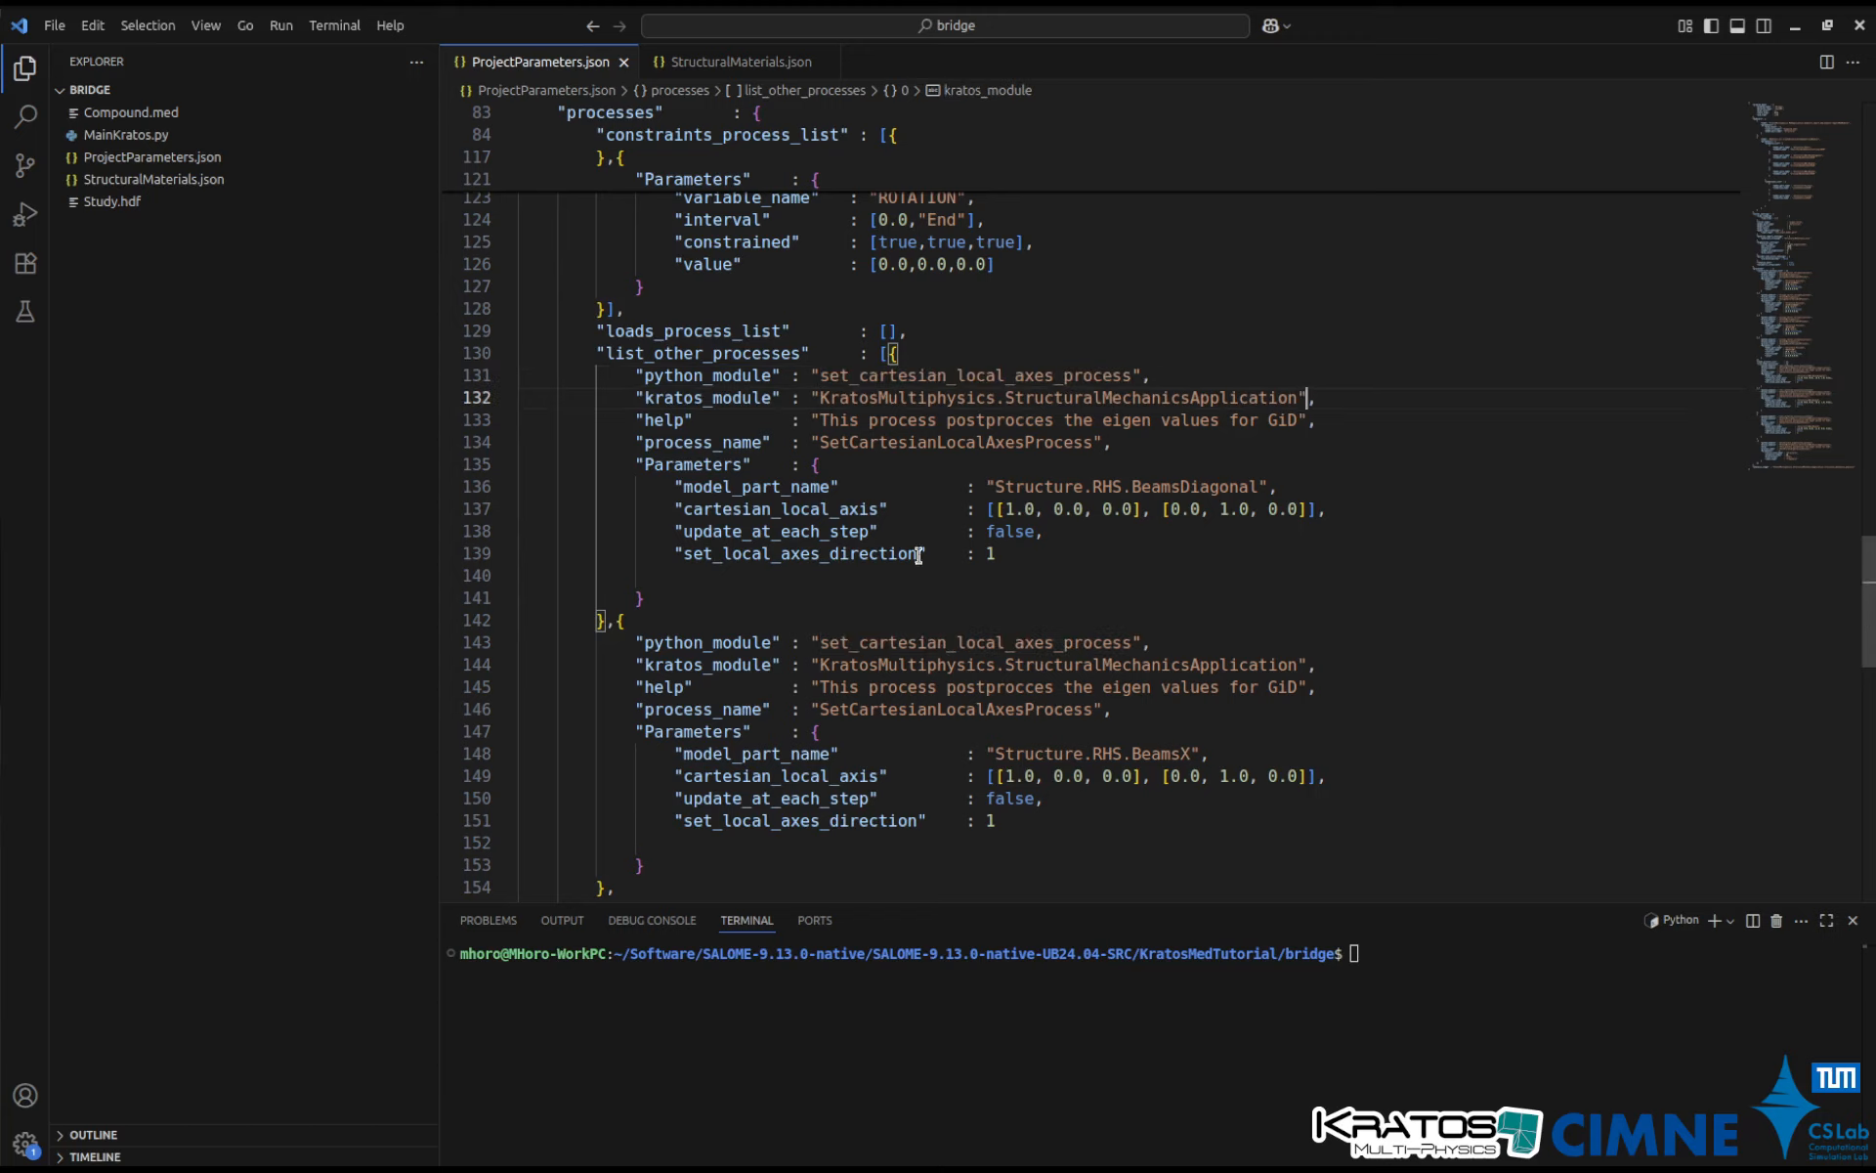
{"action": "left_click", "coordinate": [989, 575]}
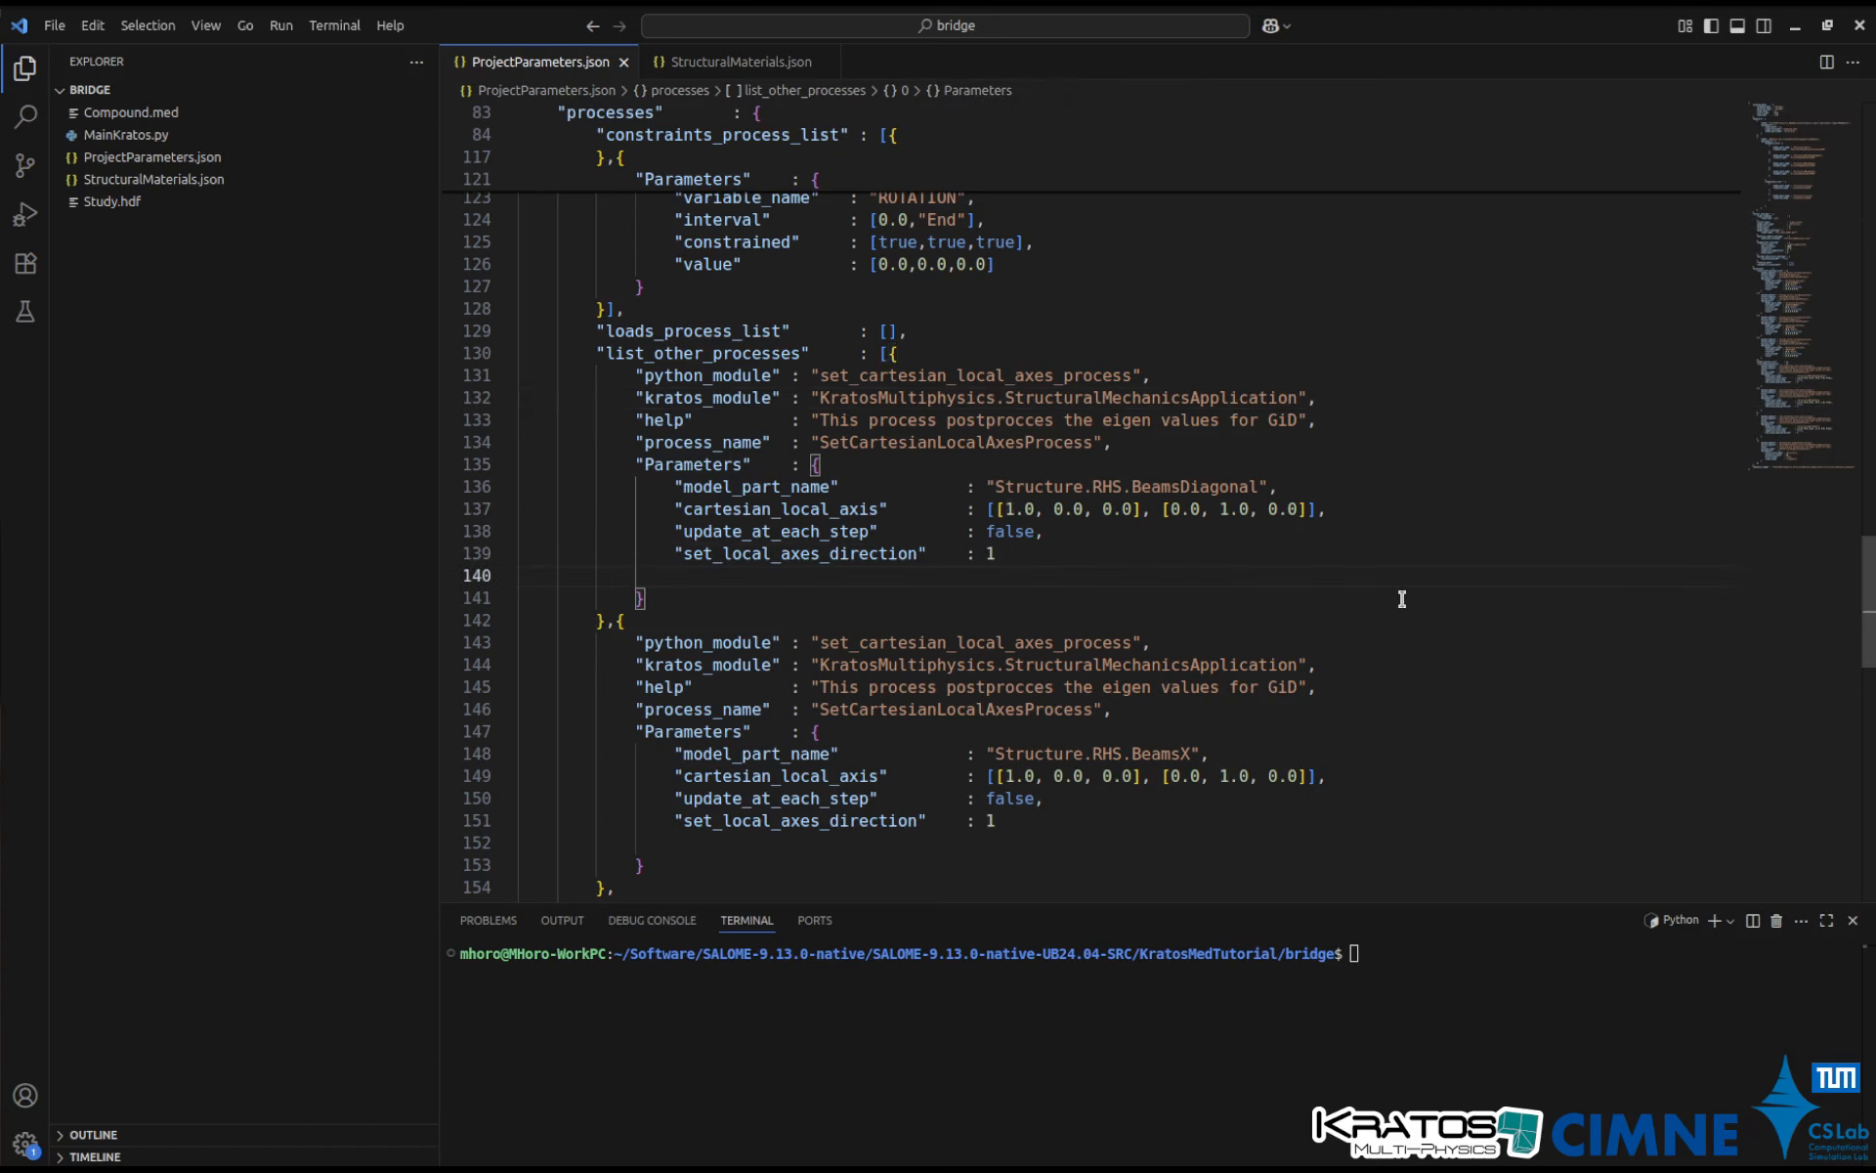
{"action": "scroll", "coordinate": [1413, 576], "scroll_direction": "down", "scroll_amount": 2}
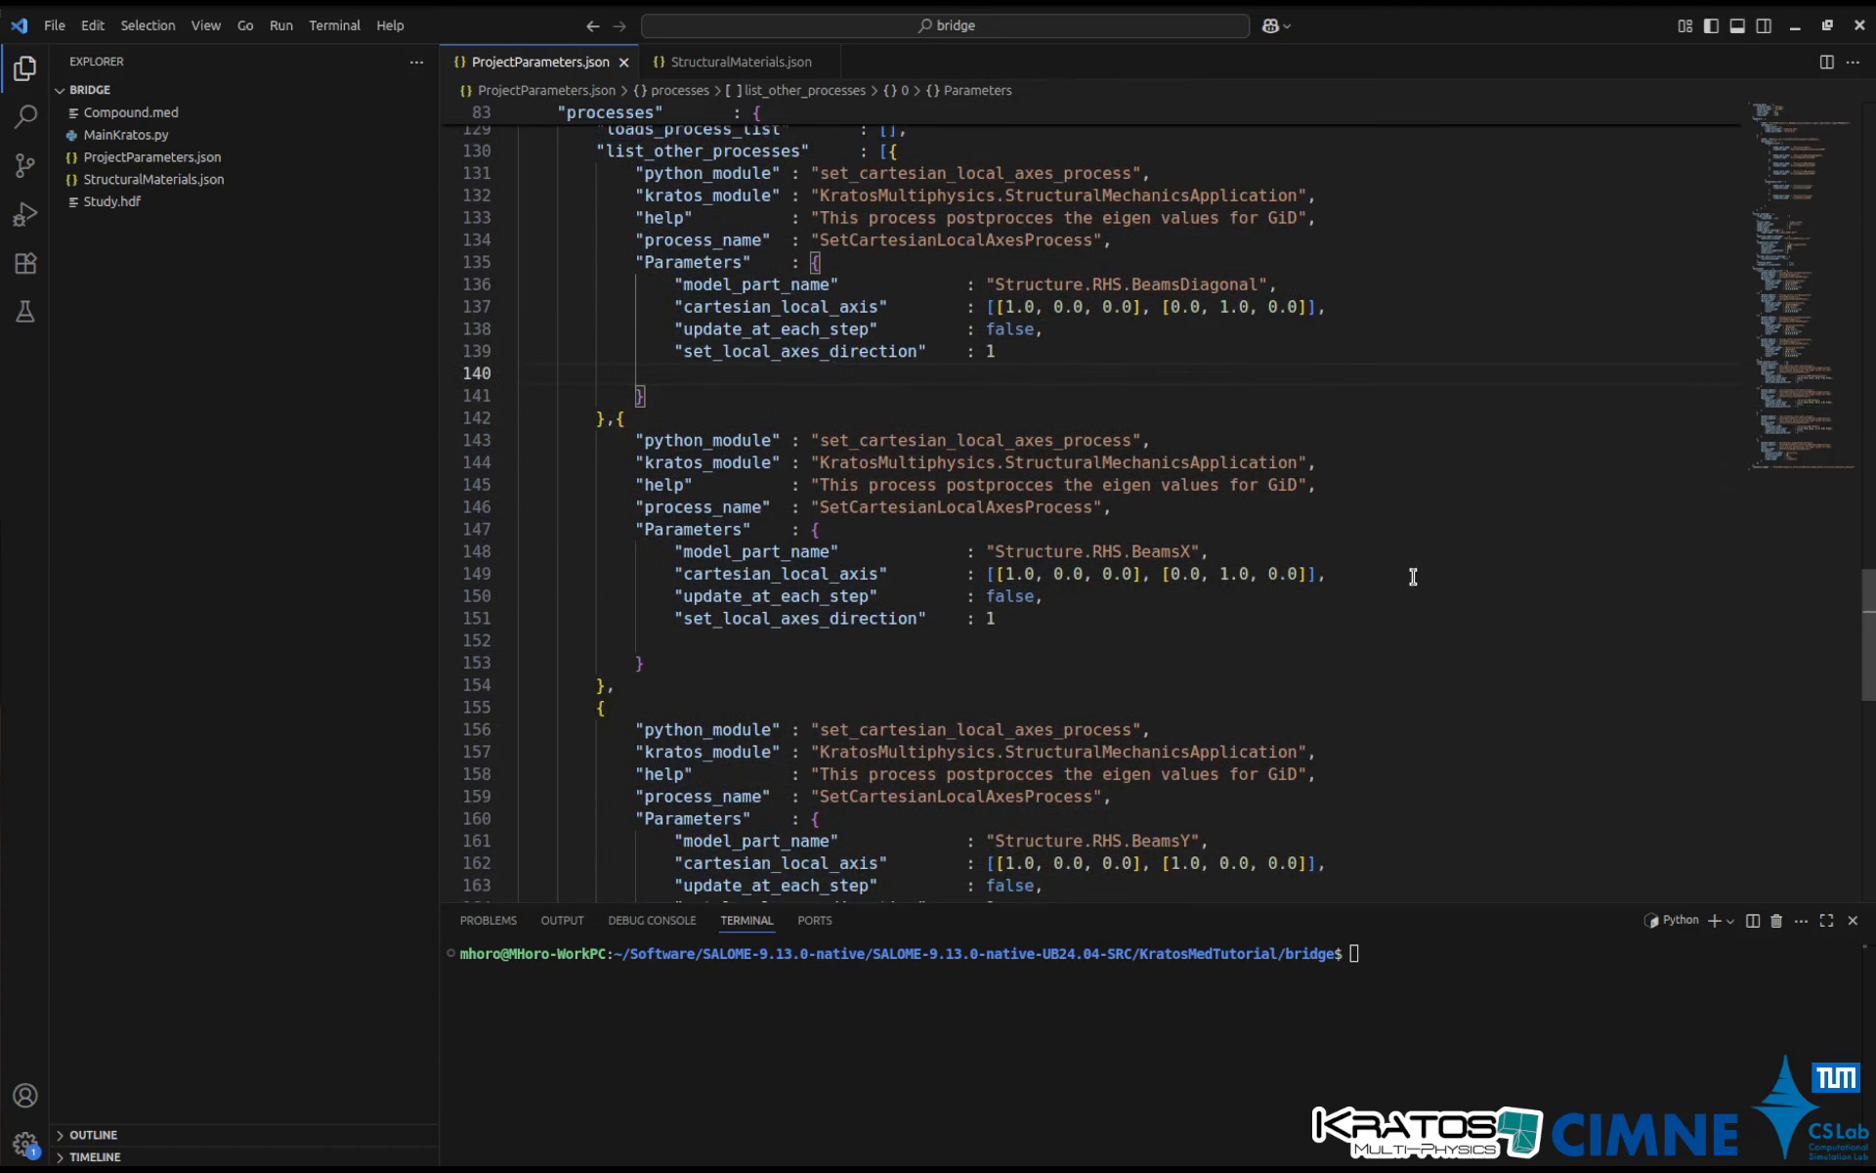
{"action": "scroll", "coordinate": [1413, 576], "scroll_direction": "down", "scroll_amount": 3}
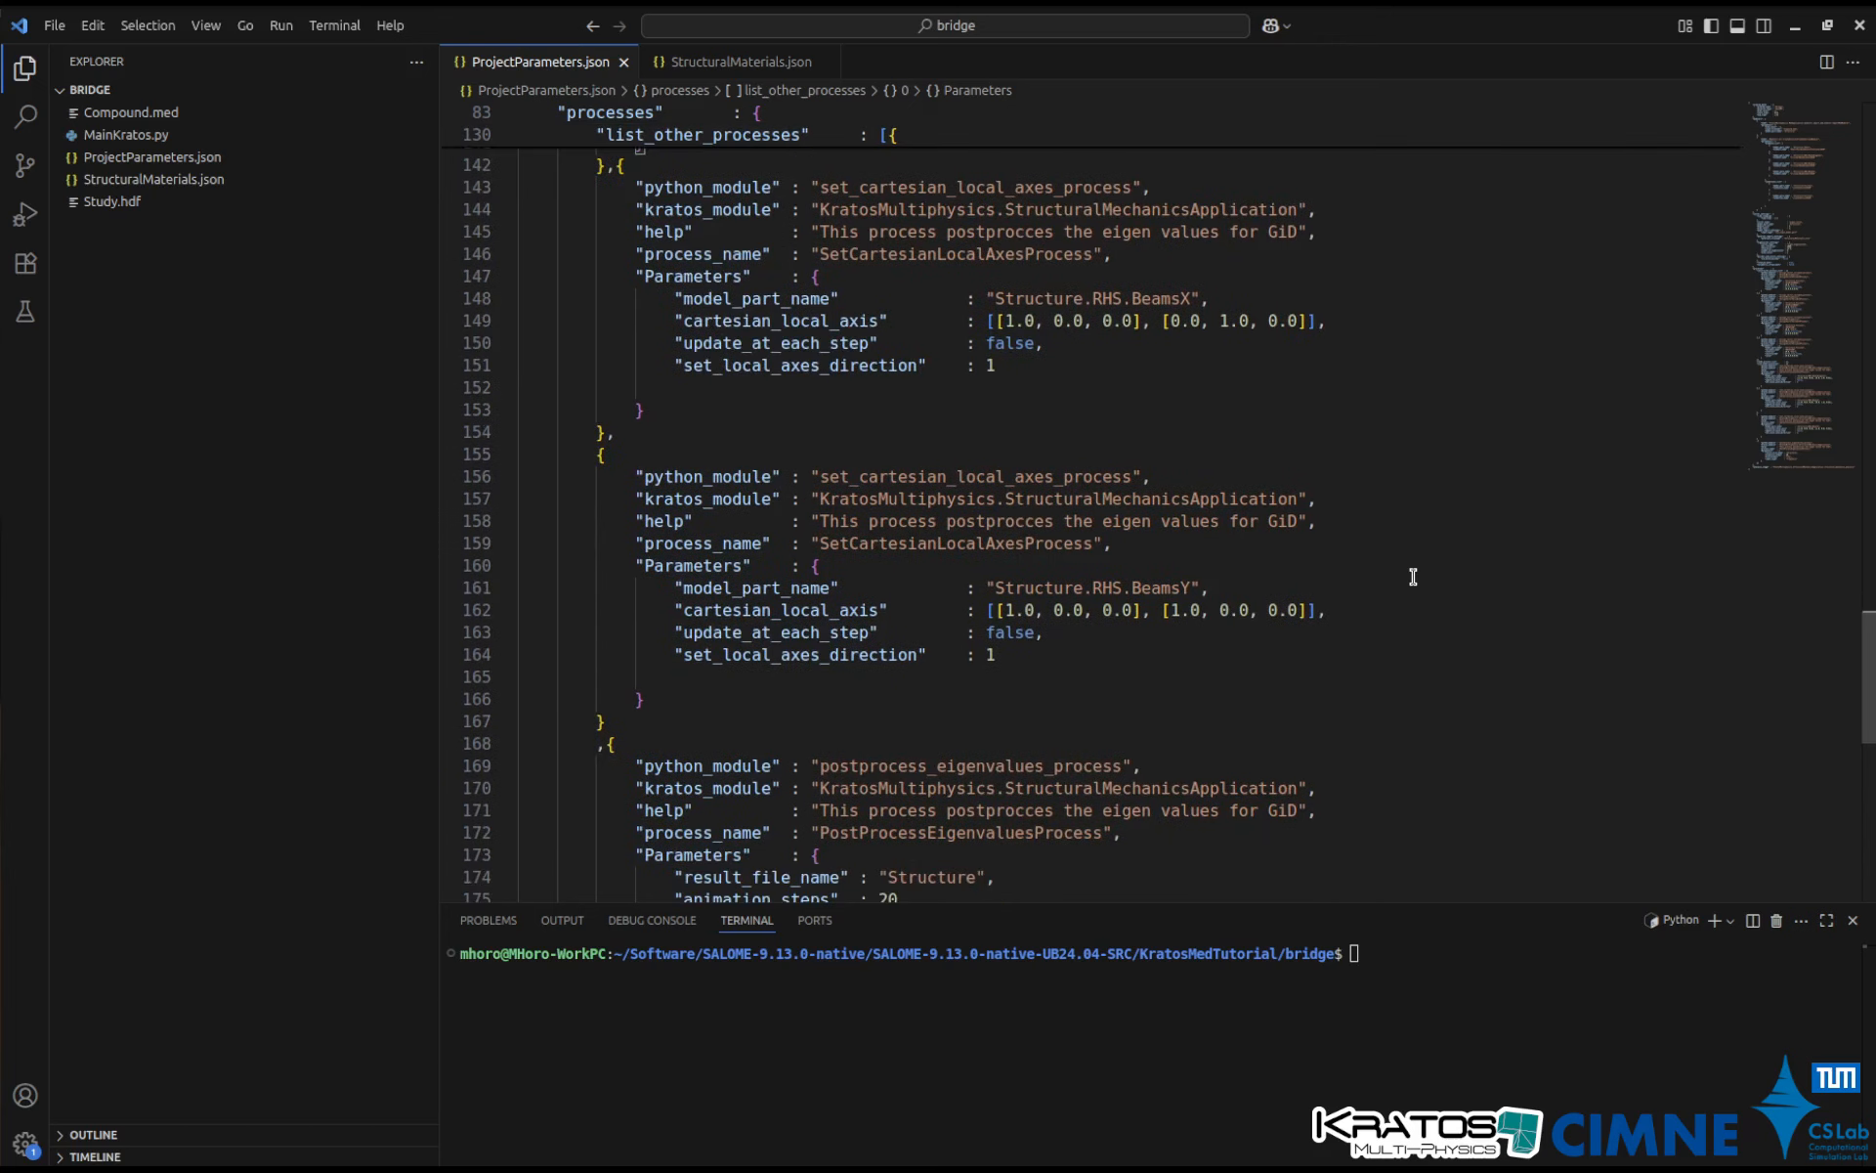
{"action": "scroll", "coordinate": [1413, 576], "scroll_direction": "down", "scroll_amount": 3}
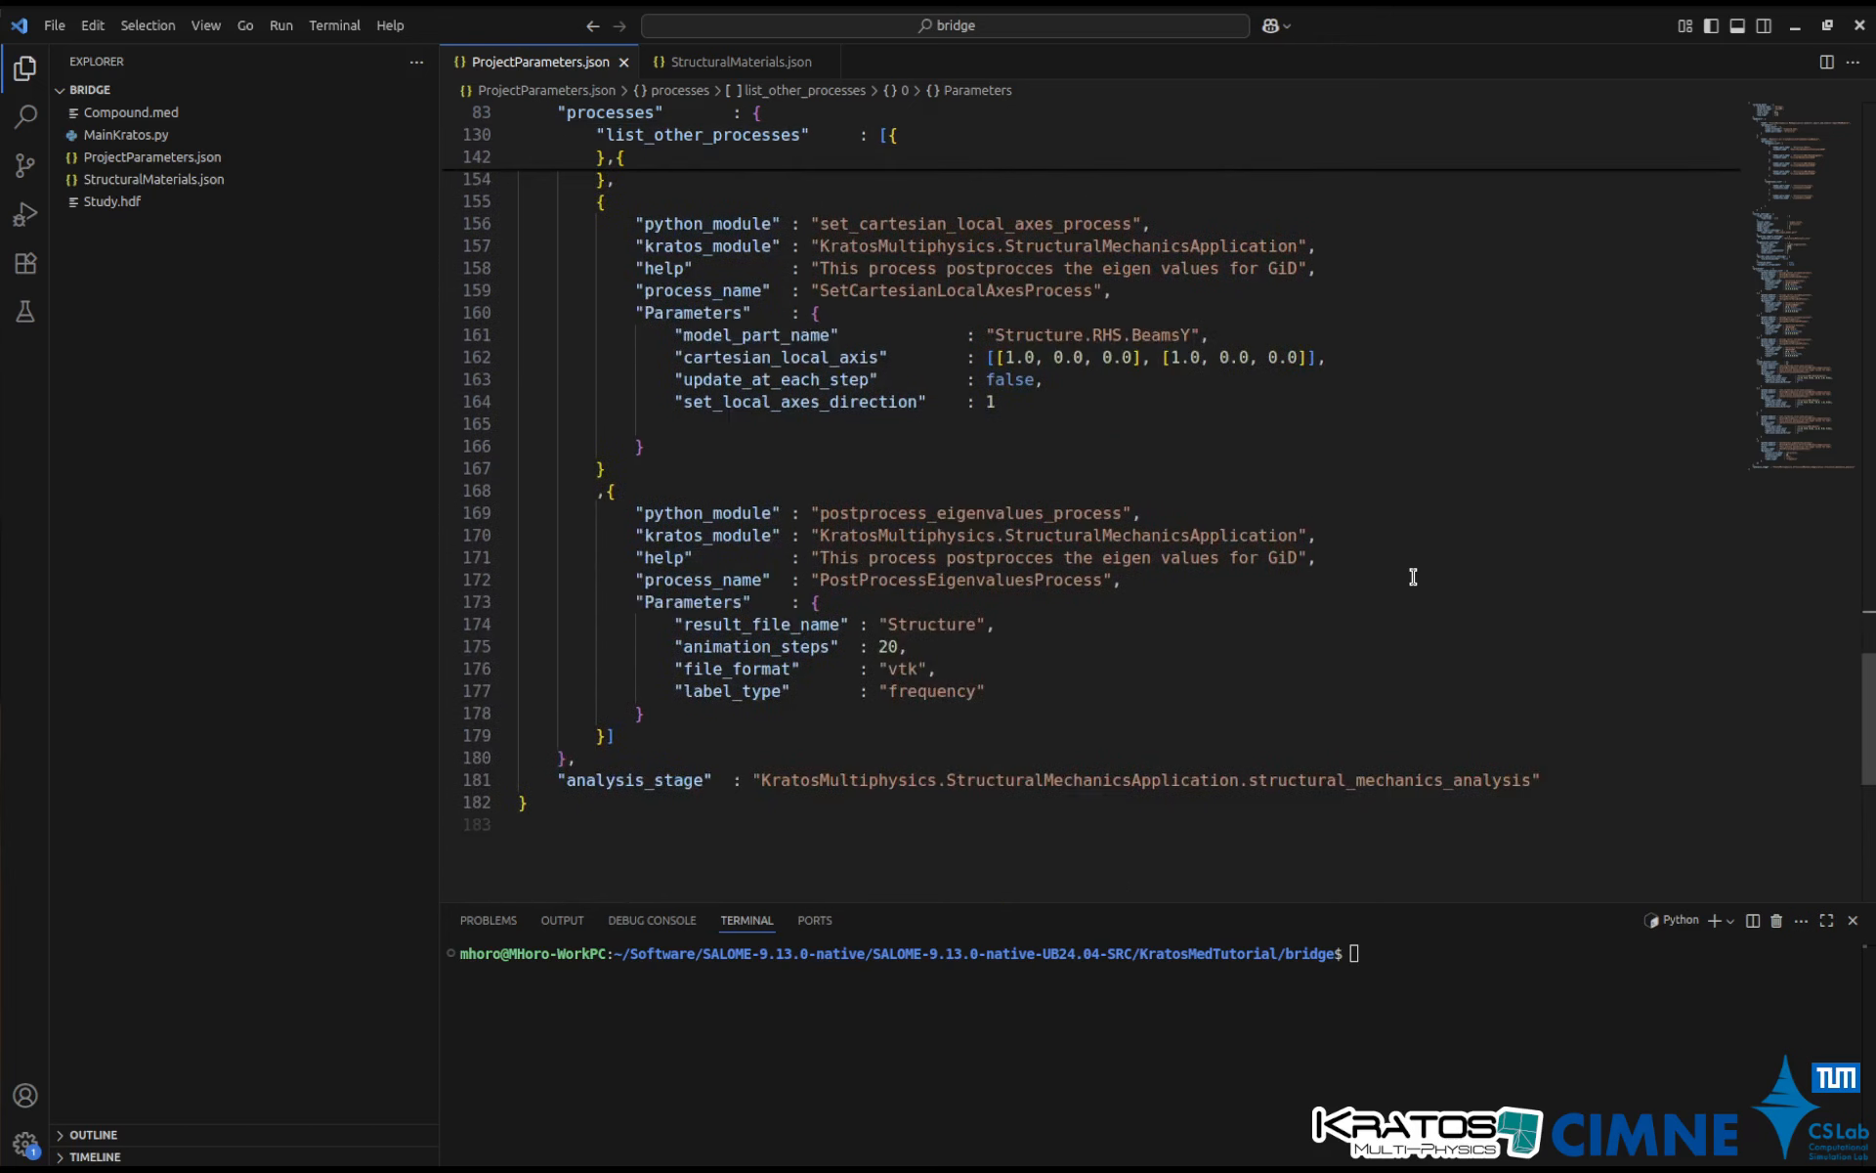
Read through StructuralMaterials.json, from the shell material properties to the BeamsY, BeamsX and BeamsDiagonal beam sections.
{"action": "left_click", "coordinate": [696, 63]}
{"action": "left_click", "coordinate": [1079, 397]}
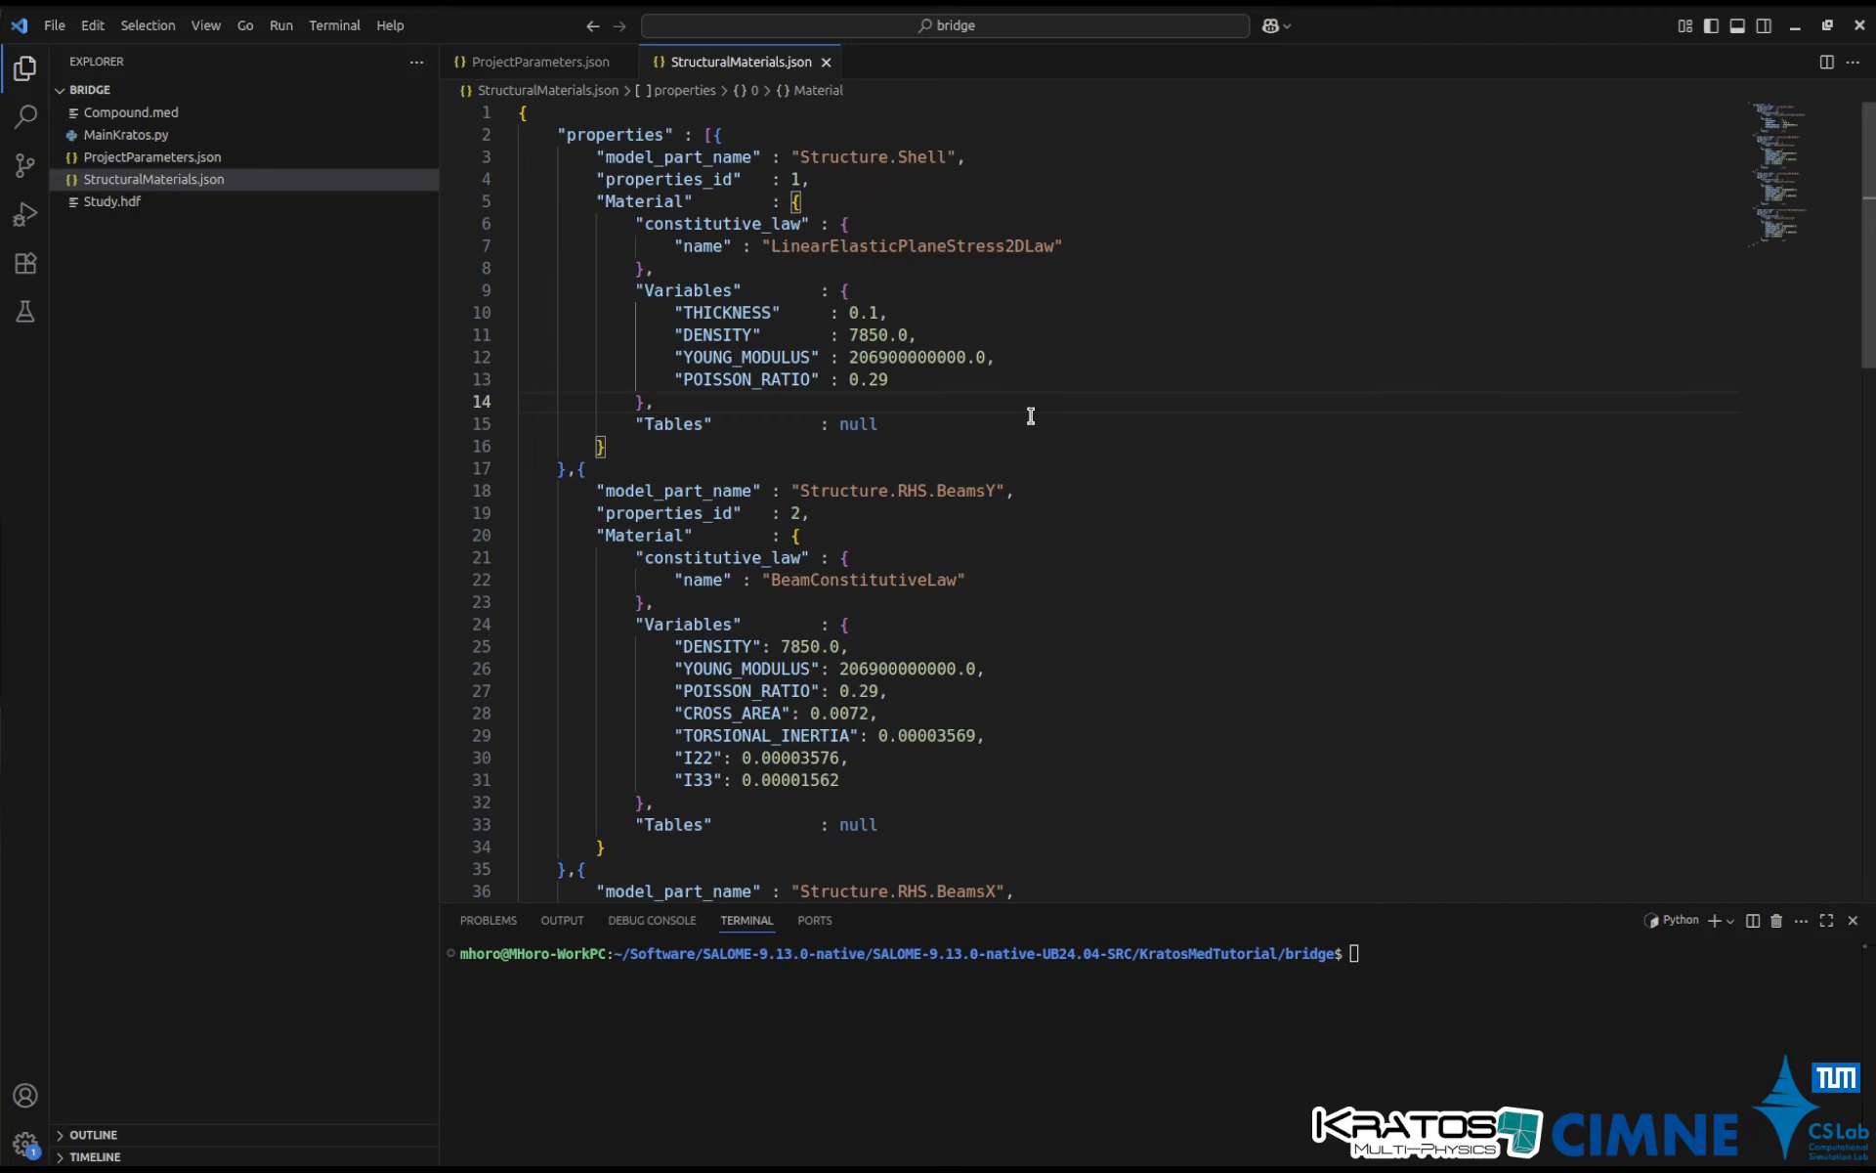
{"action": "scroll", "coordinate": [1031, 415], "scroll_direction": "down", "scroll_amount": 2}
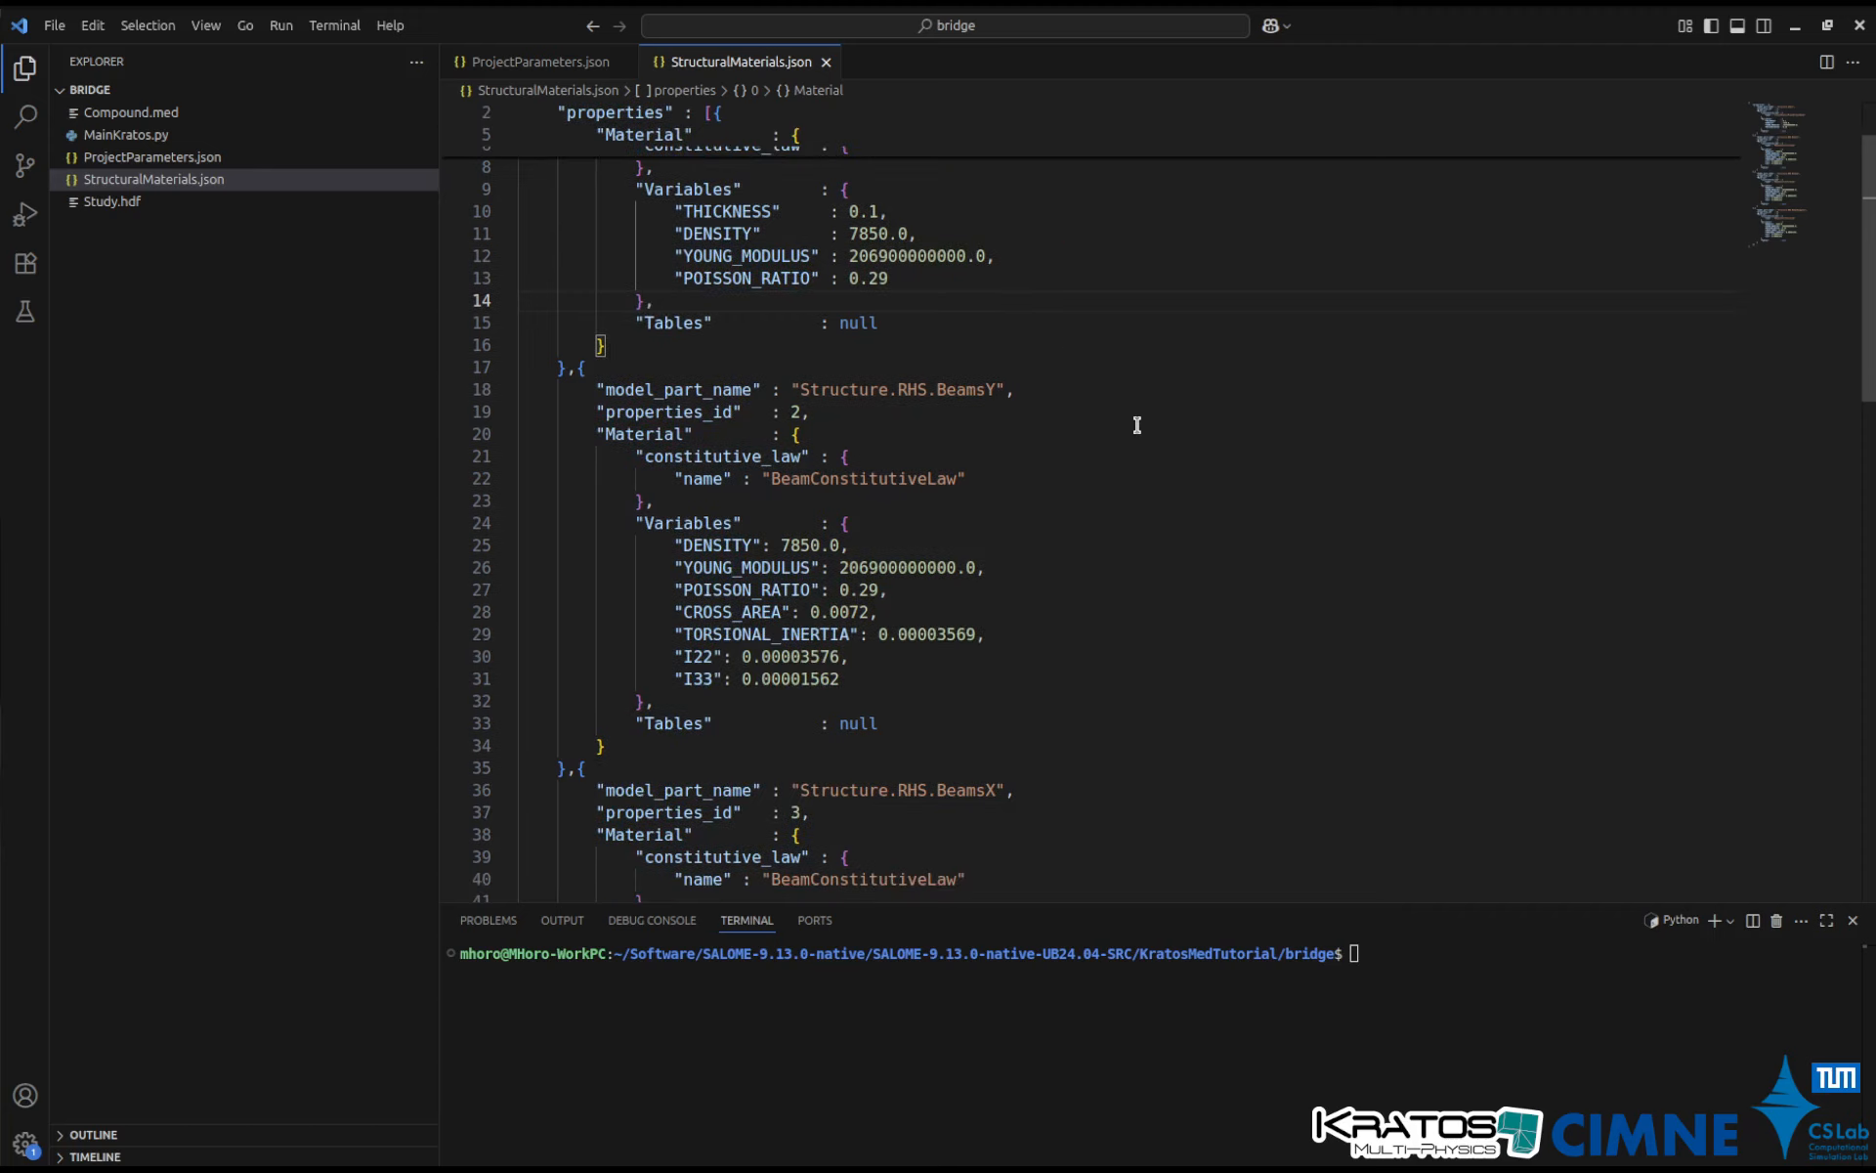
{"action": "scroll", "coordinate": [1136, 425], "scroll_direction": "down", "scroll_amount": 2}
{"action": "scroll", "coordinate": [1136, 425], "scroll_direction": "down", "scroll_amount": 3}
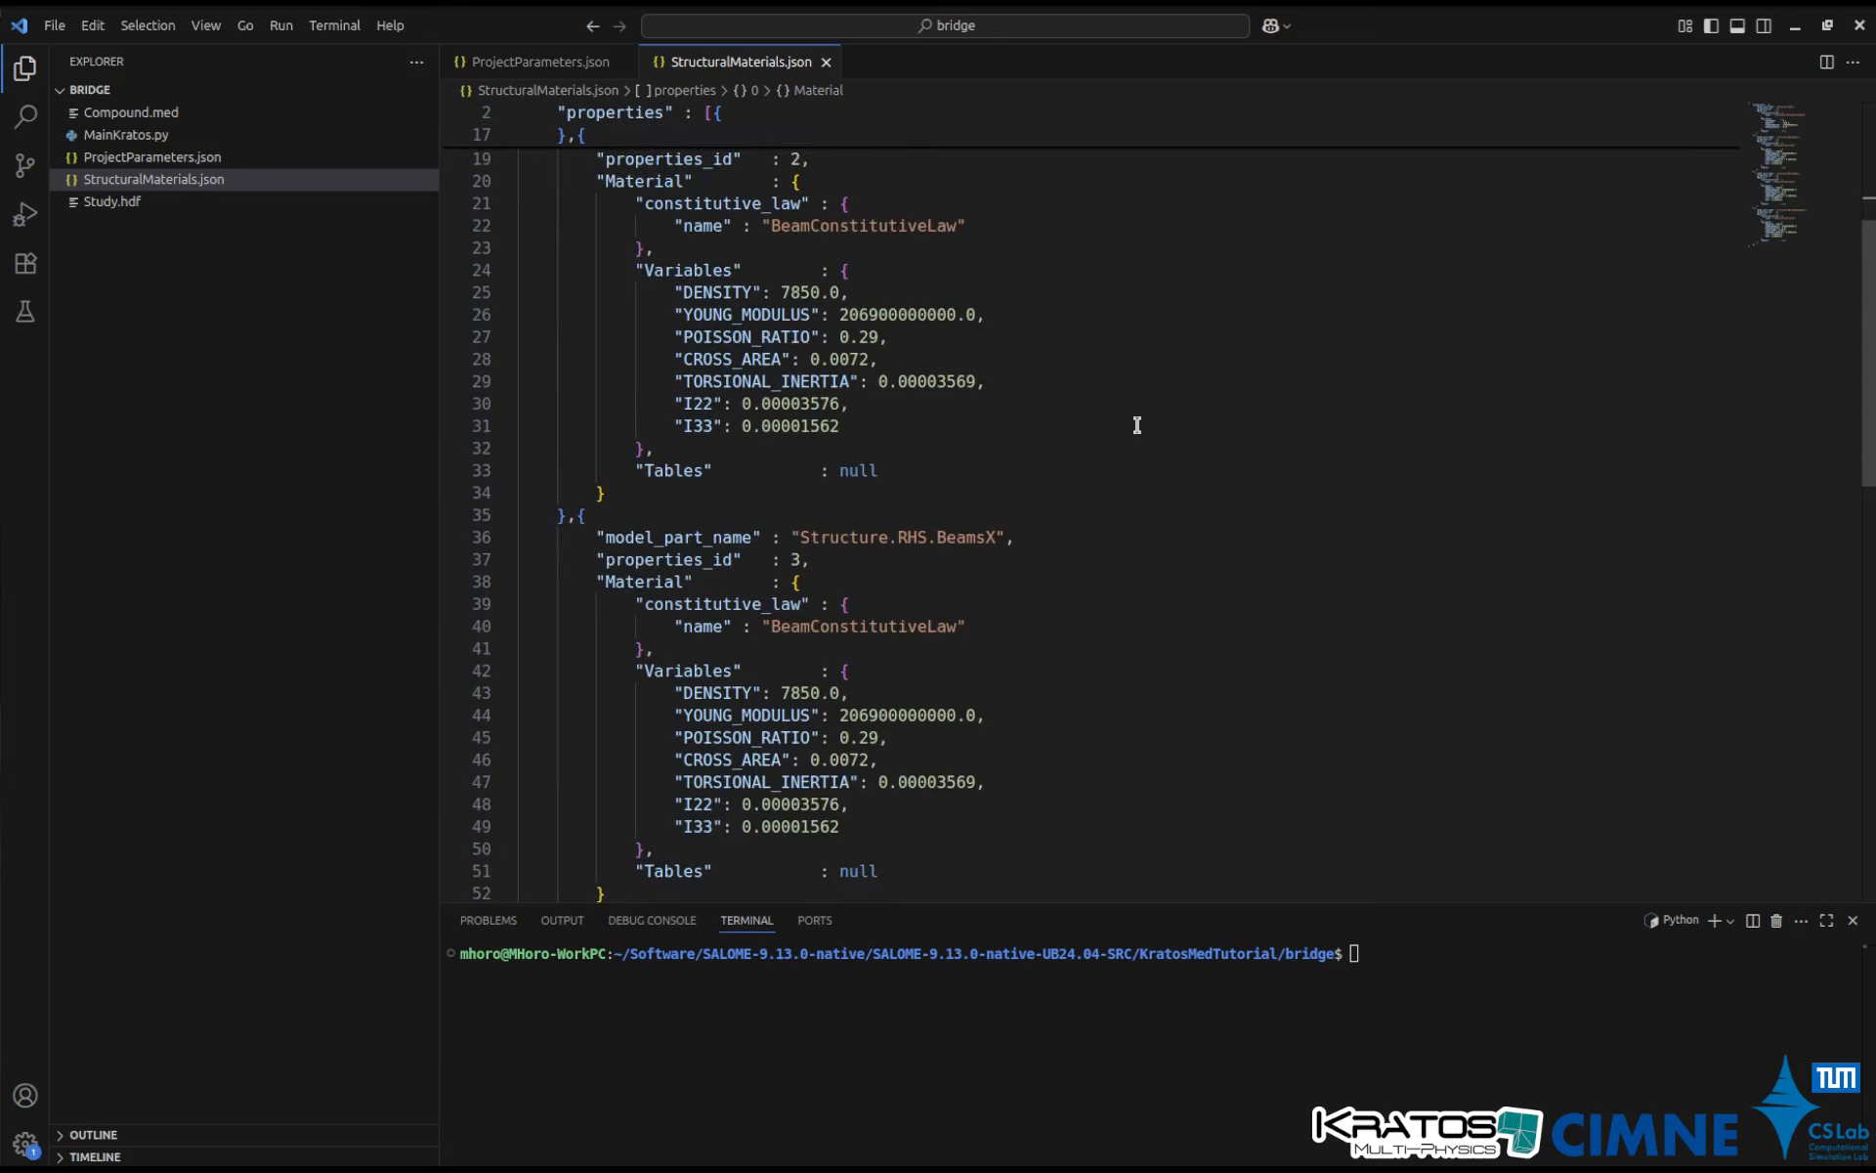
{"action": "scroll", "coordinate": [1137, 425], "scroll_direction": "down", "scroll_amount": 3}
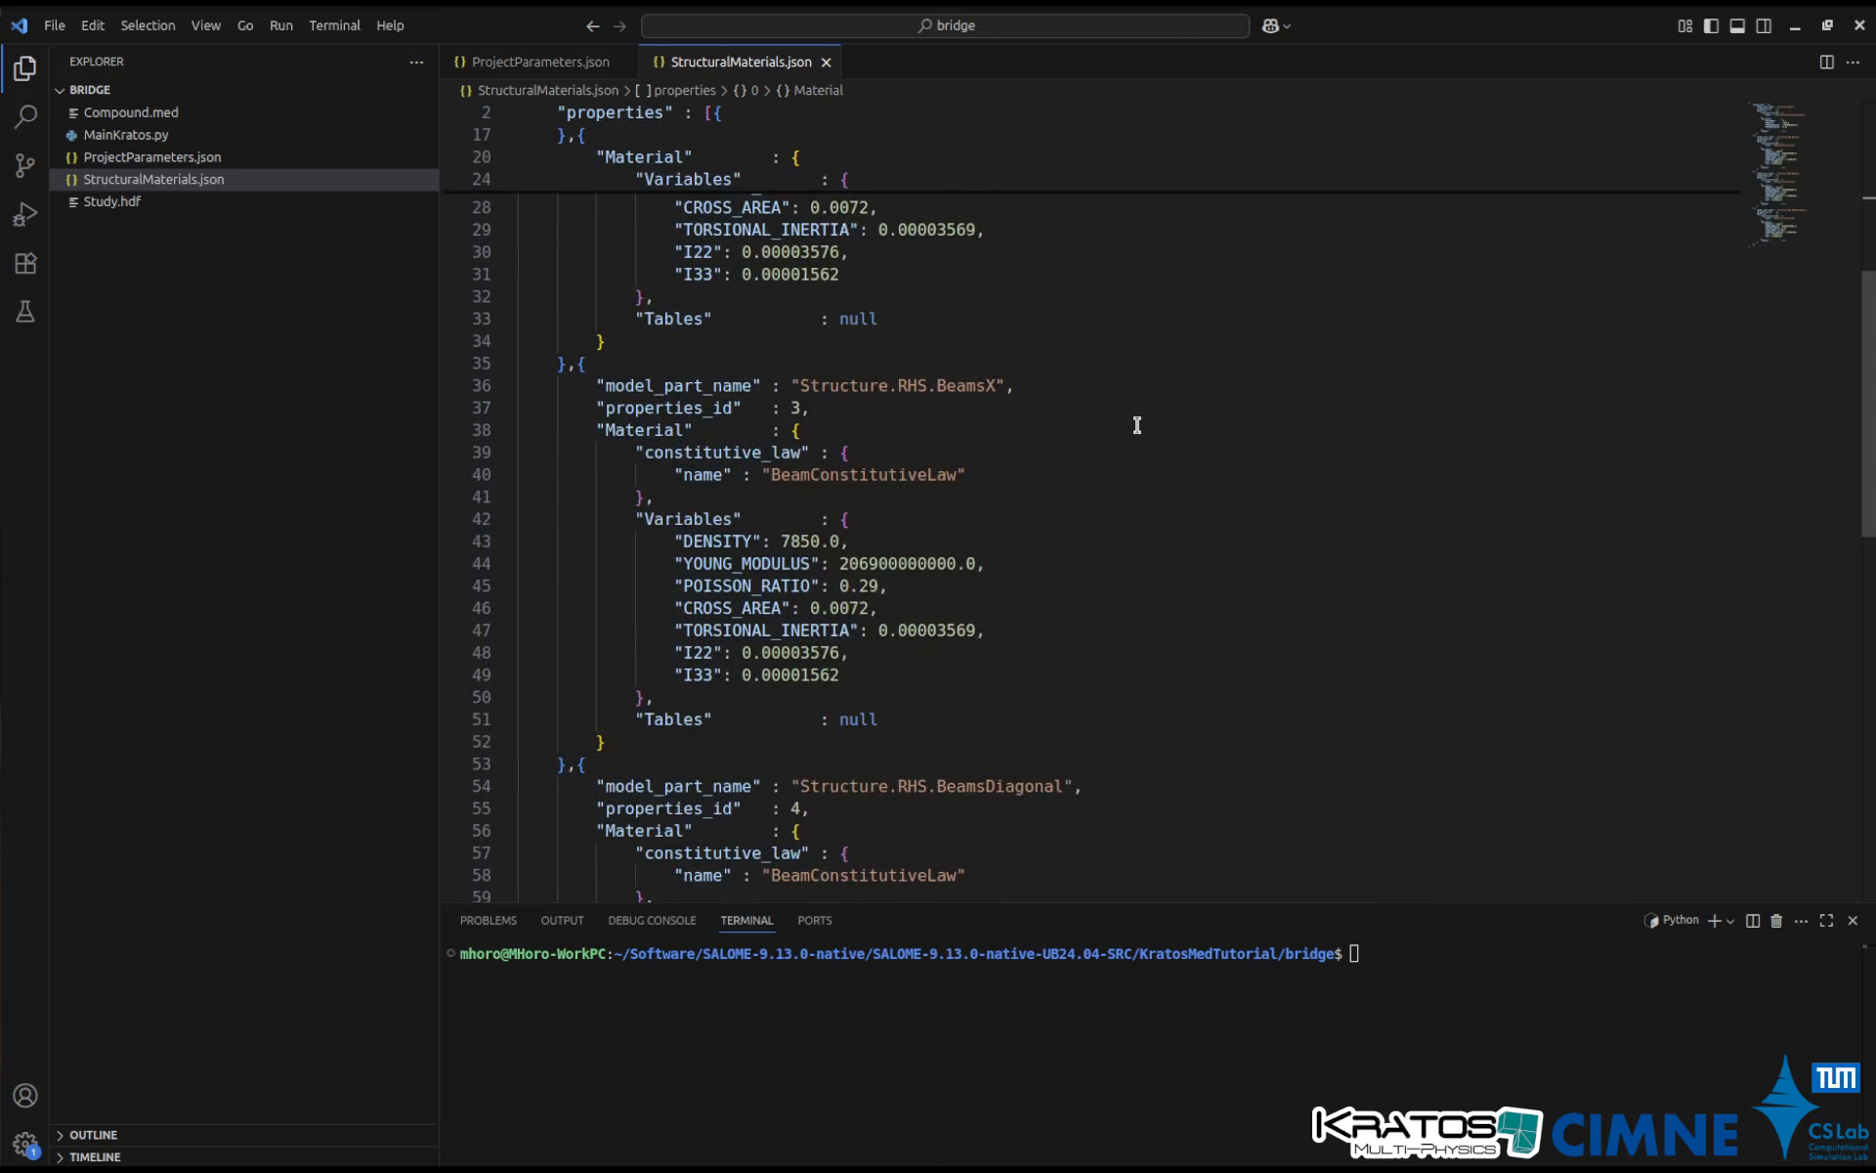
{"action": "scroll", "coordinate": [1137, 425], "scroll_direction": "down", "scroll_amount": 8}
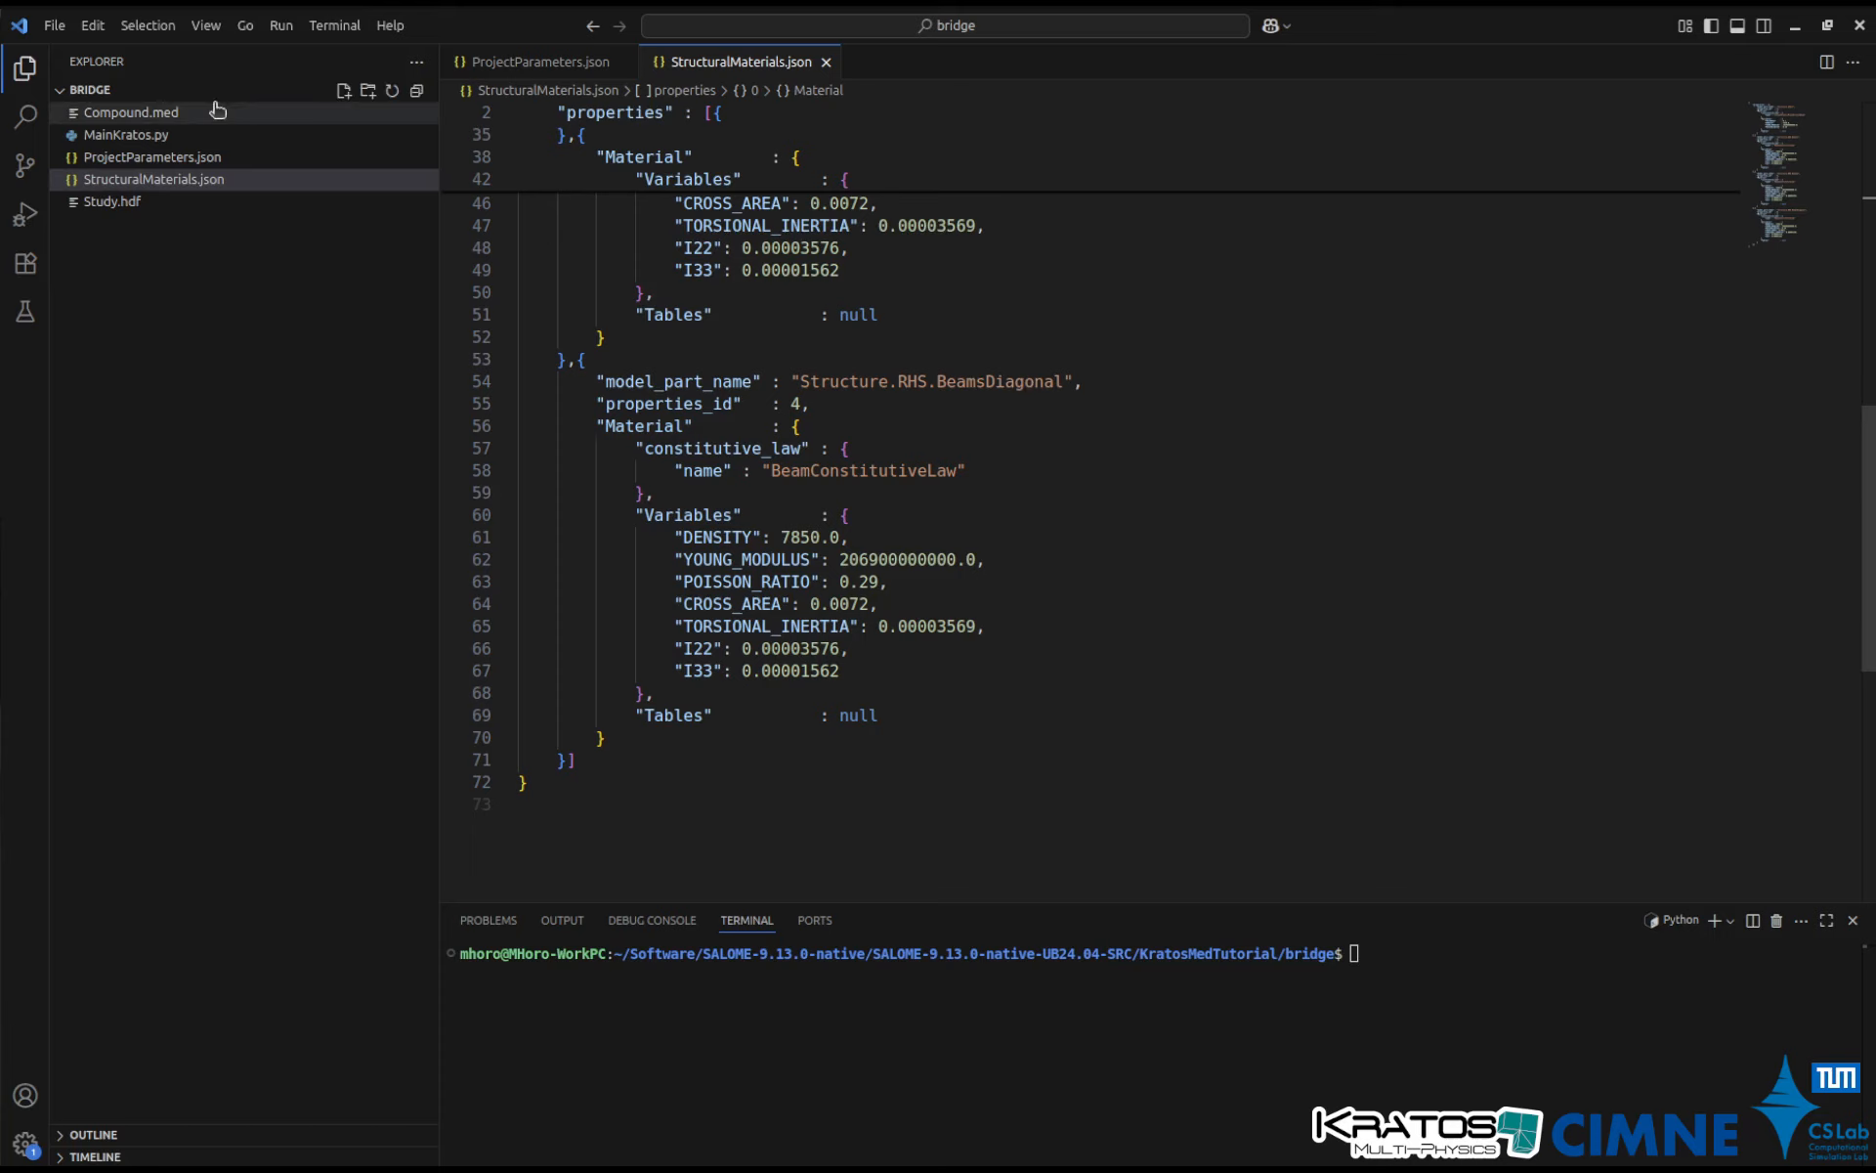
Open MainKratos.py and run the script to perform the eigenvalue analysis.
{"action": "left_click", "coordinate": [191, 134]}
{"action": "left_click", "coordinate": [1106, 335]}
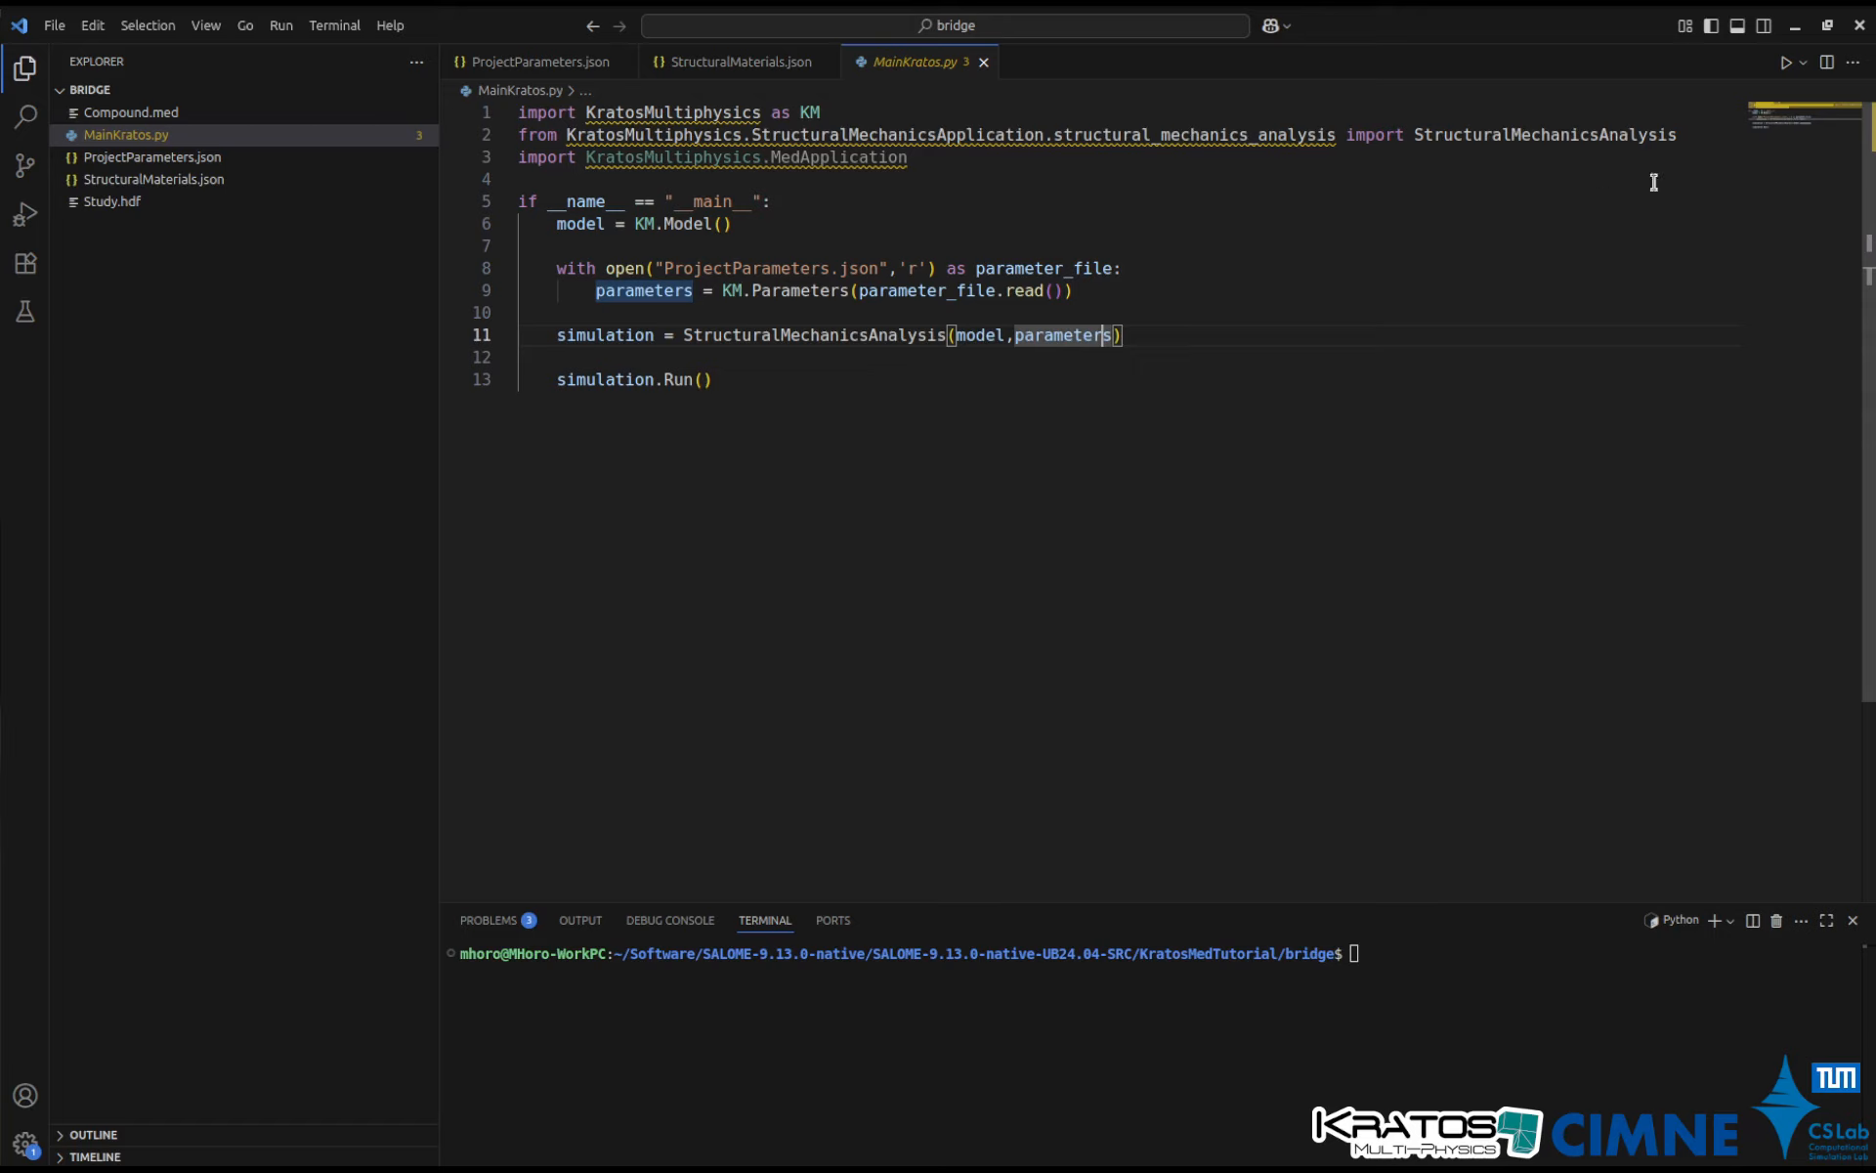
{"action": "left_click", "coordinate": [1785, 65]}
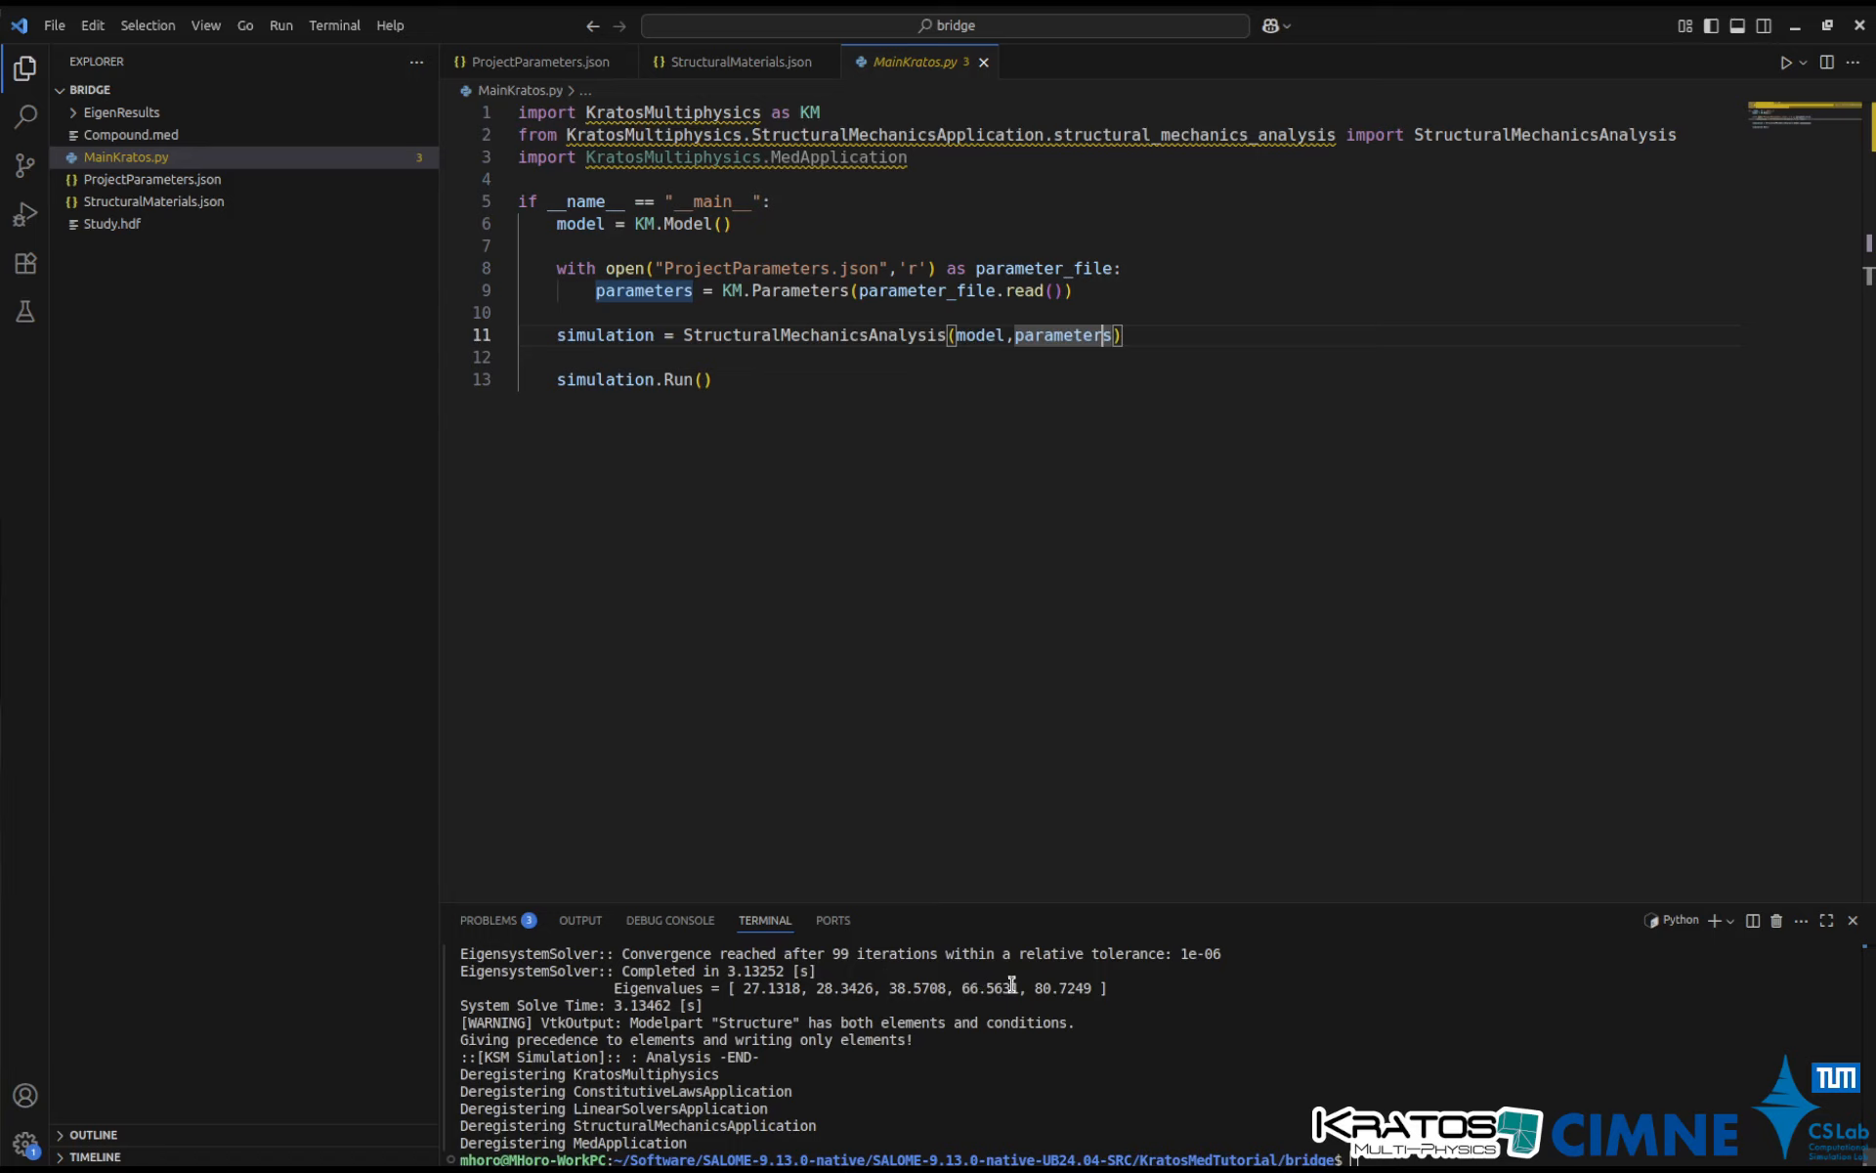
Switch to ParaView, load the Structure_EigenResults_1_0.vtk series and colour the bridge by 1_EigenFrequency_[Hz]_0.82901_DISPLACEMENT.
{"action": "left_click", "coordinate": [1315, 593]}
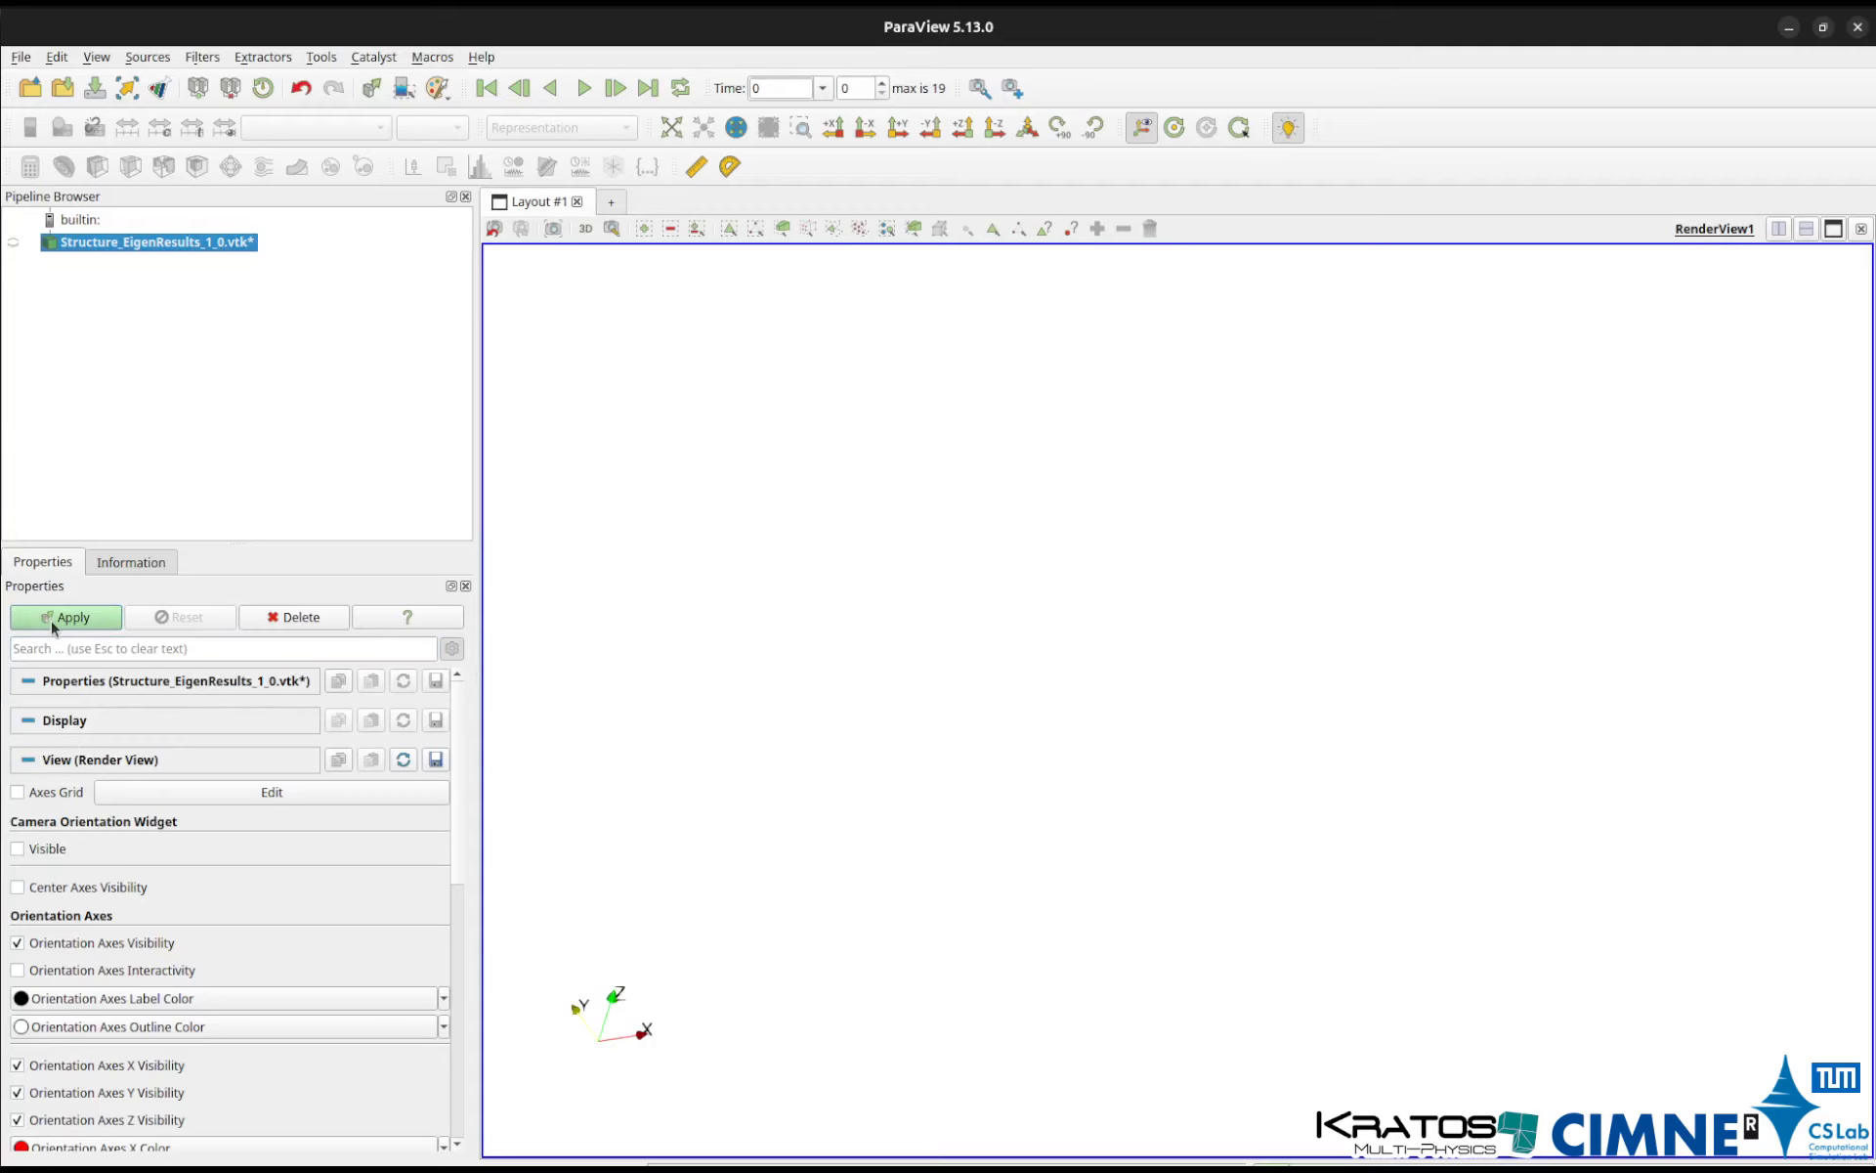
{"action": "left_click", "coordinate": [50, 619]}
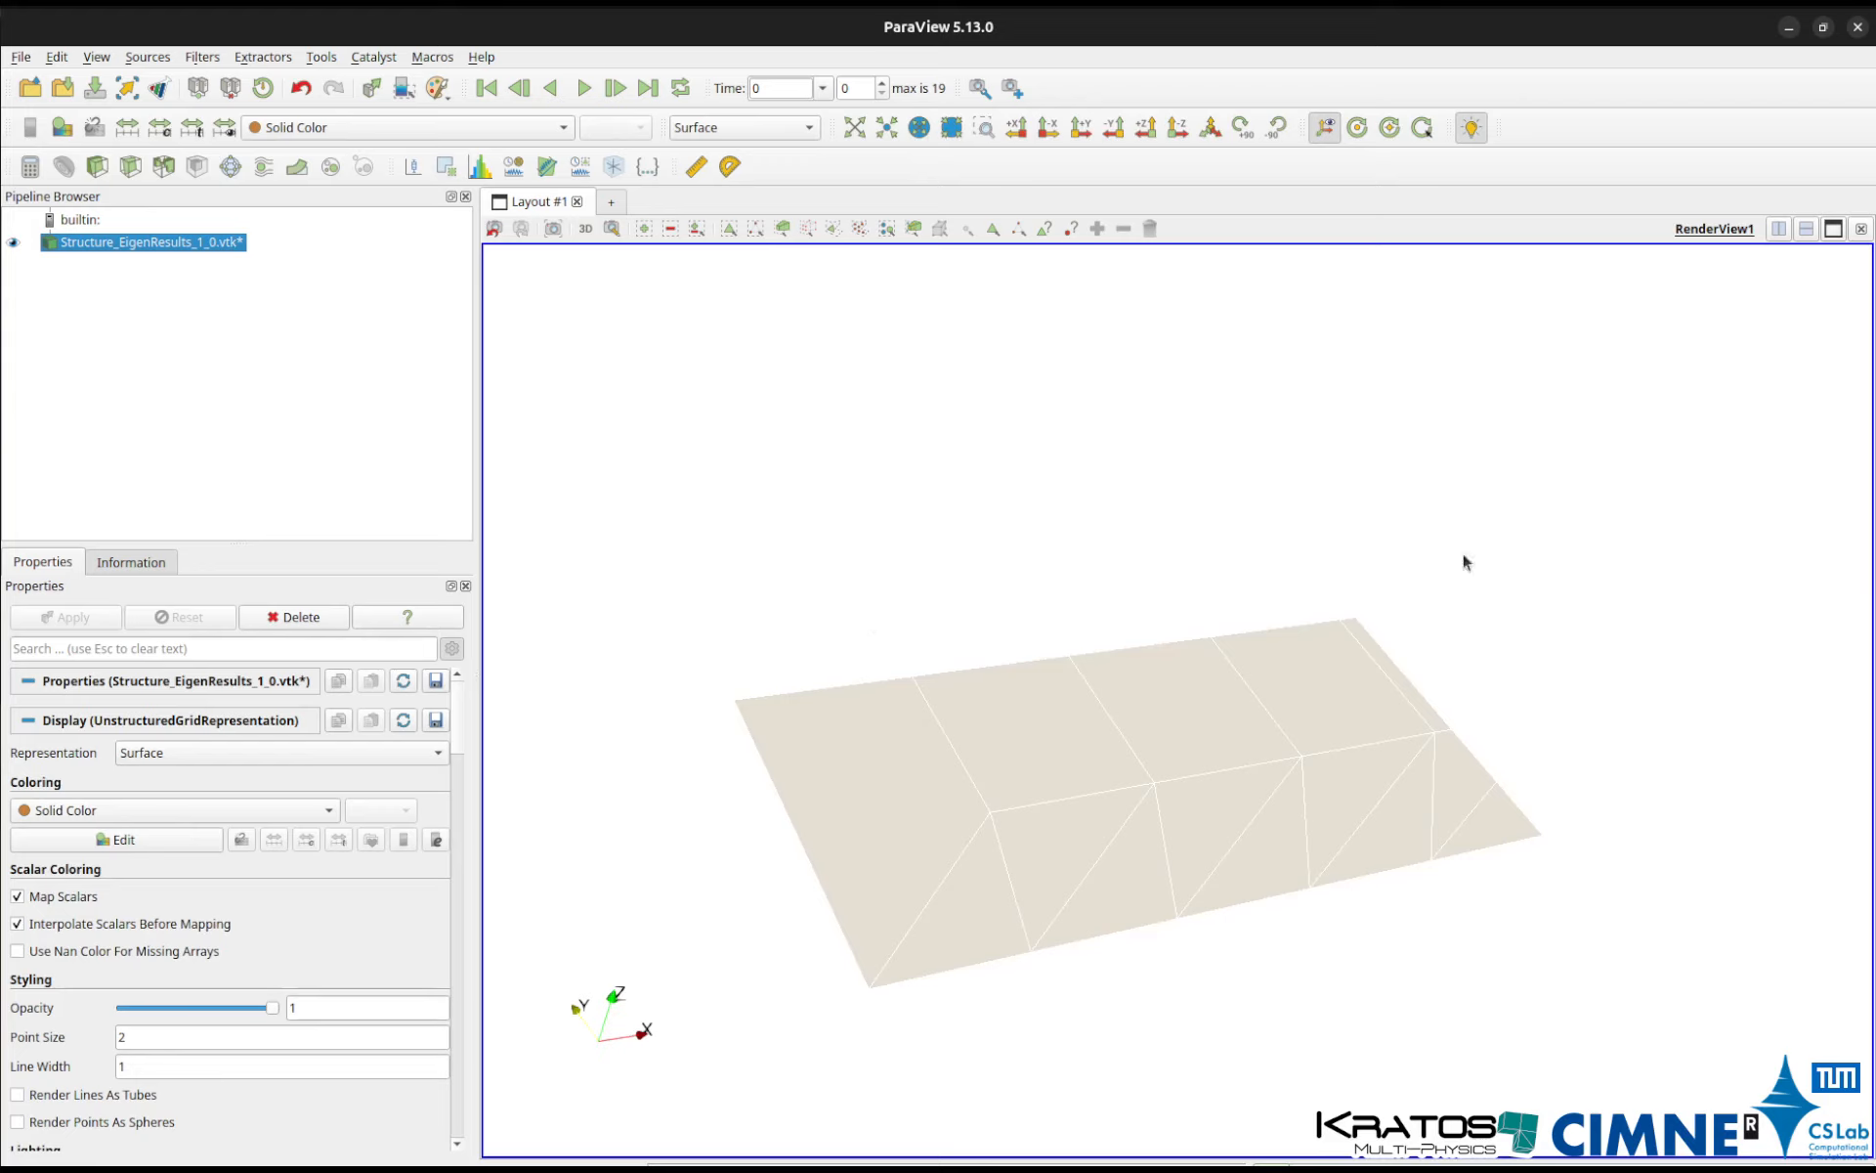
{"action": "left_click_drag", "start_coordinate": [1464, 557], "coordinate": [1416, 518]}
{"action": "left_click", "coordinate": [273, 127]}
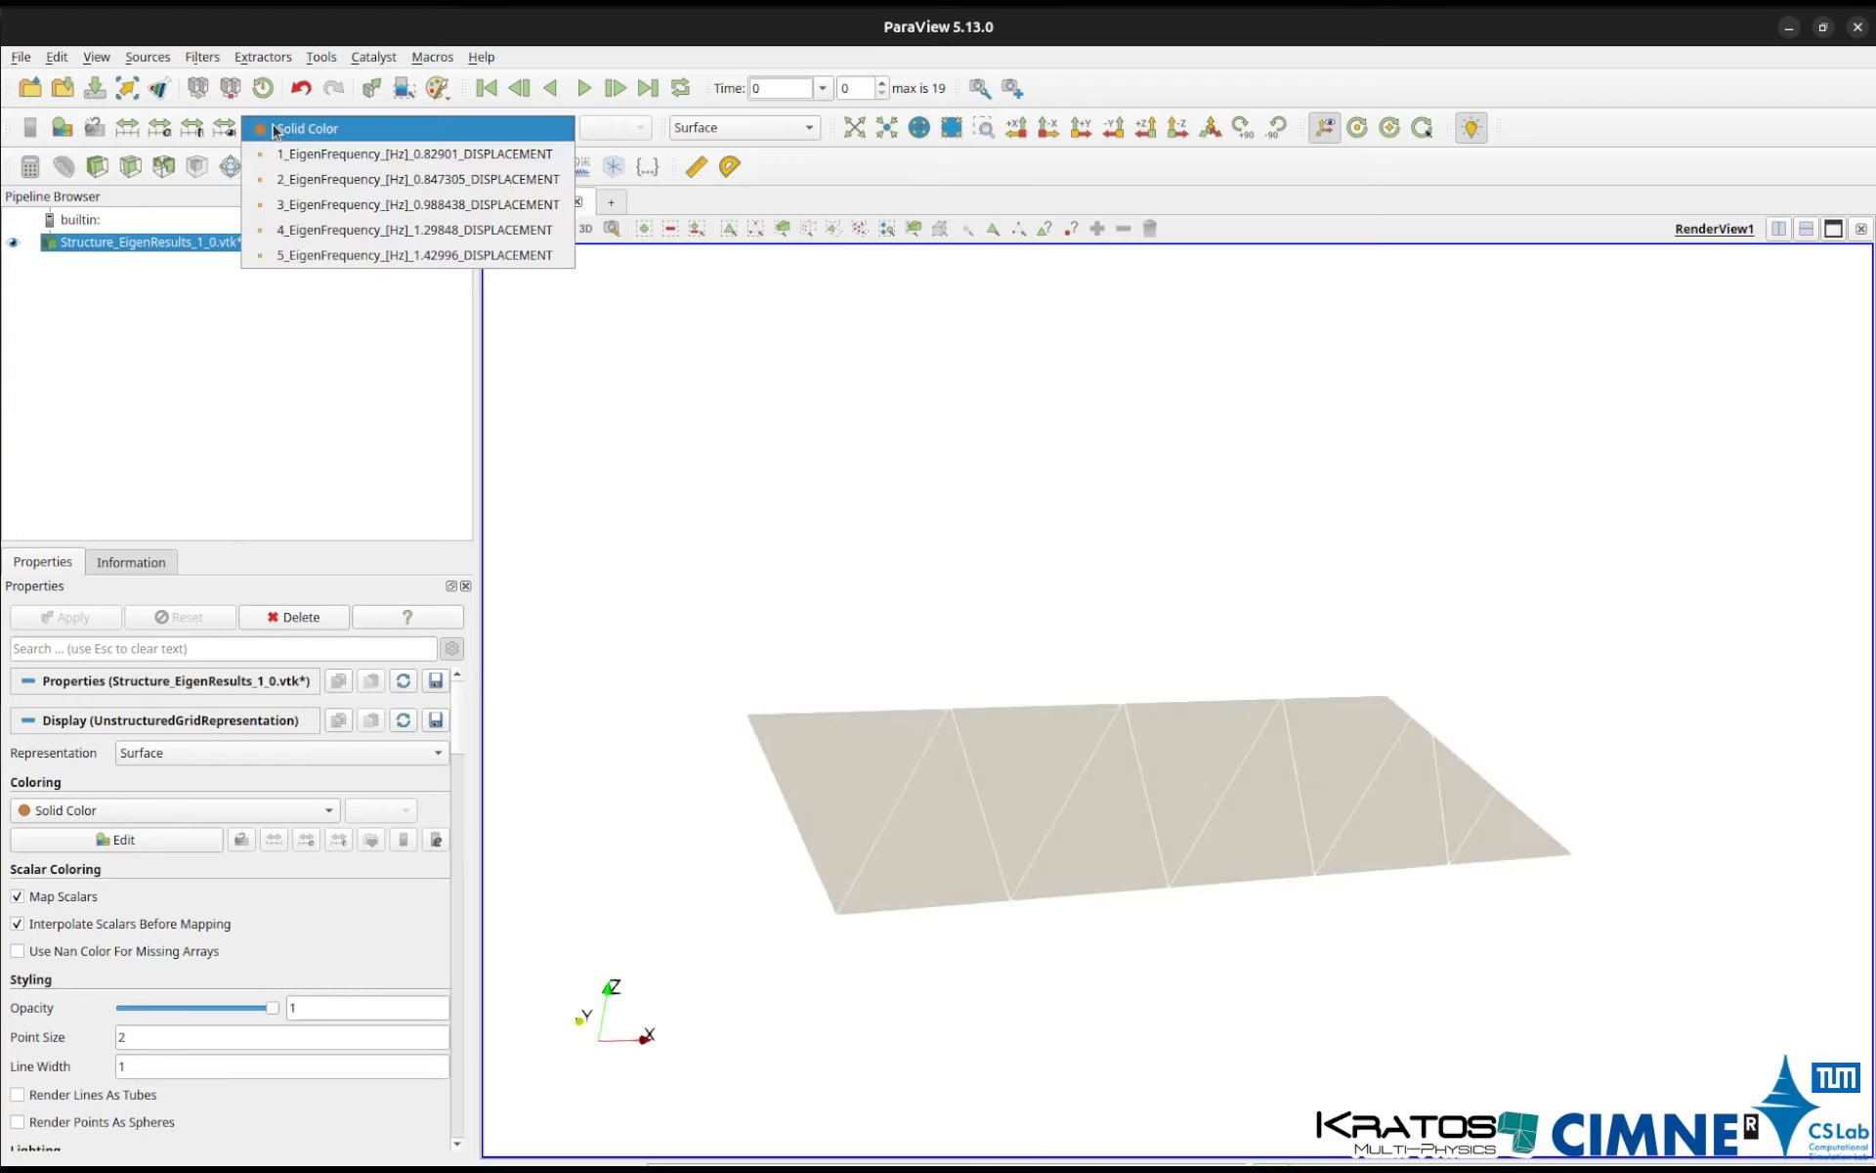
{"action": "left_click", "coordinate": [410, 153]}
{"action": "left_click_drag", "start_coordinate": [1505, 459], "coordinate": [1411, 532]}
Colour the bridge by the second, third and fourth eigenfrequency displacements in turn, ending with 5_EigenFrequency_[Hz]_1.42996_DISPLACEMENT.
{"action": "left_click", "coordinate": [479, 128]}
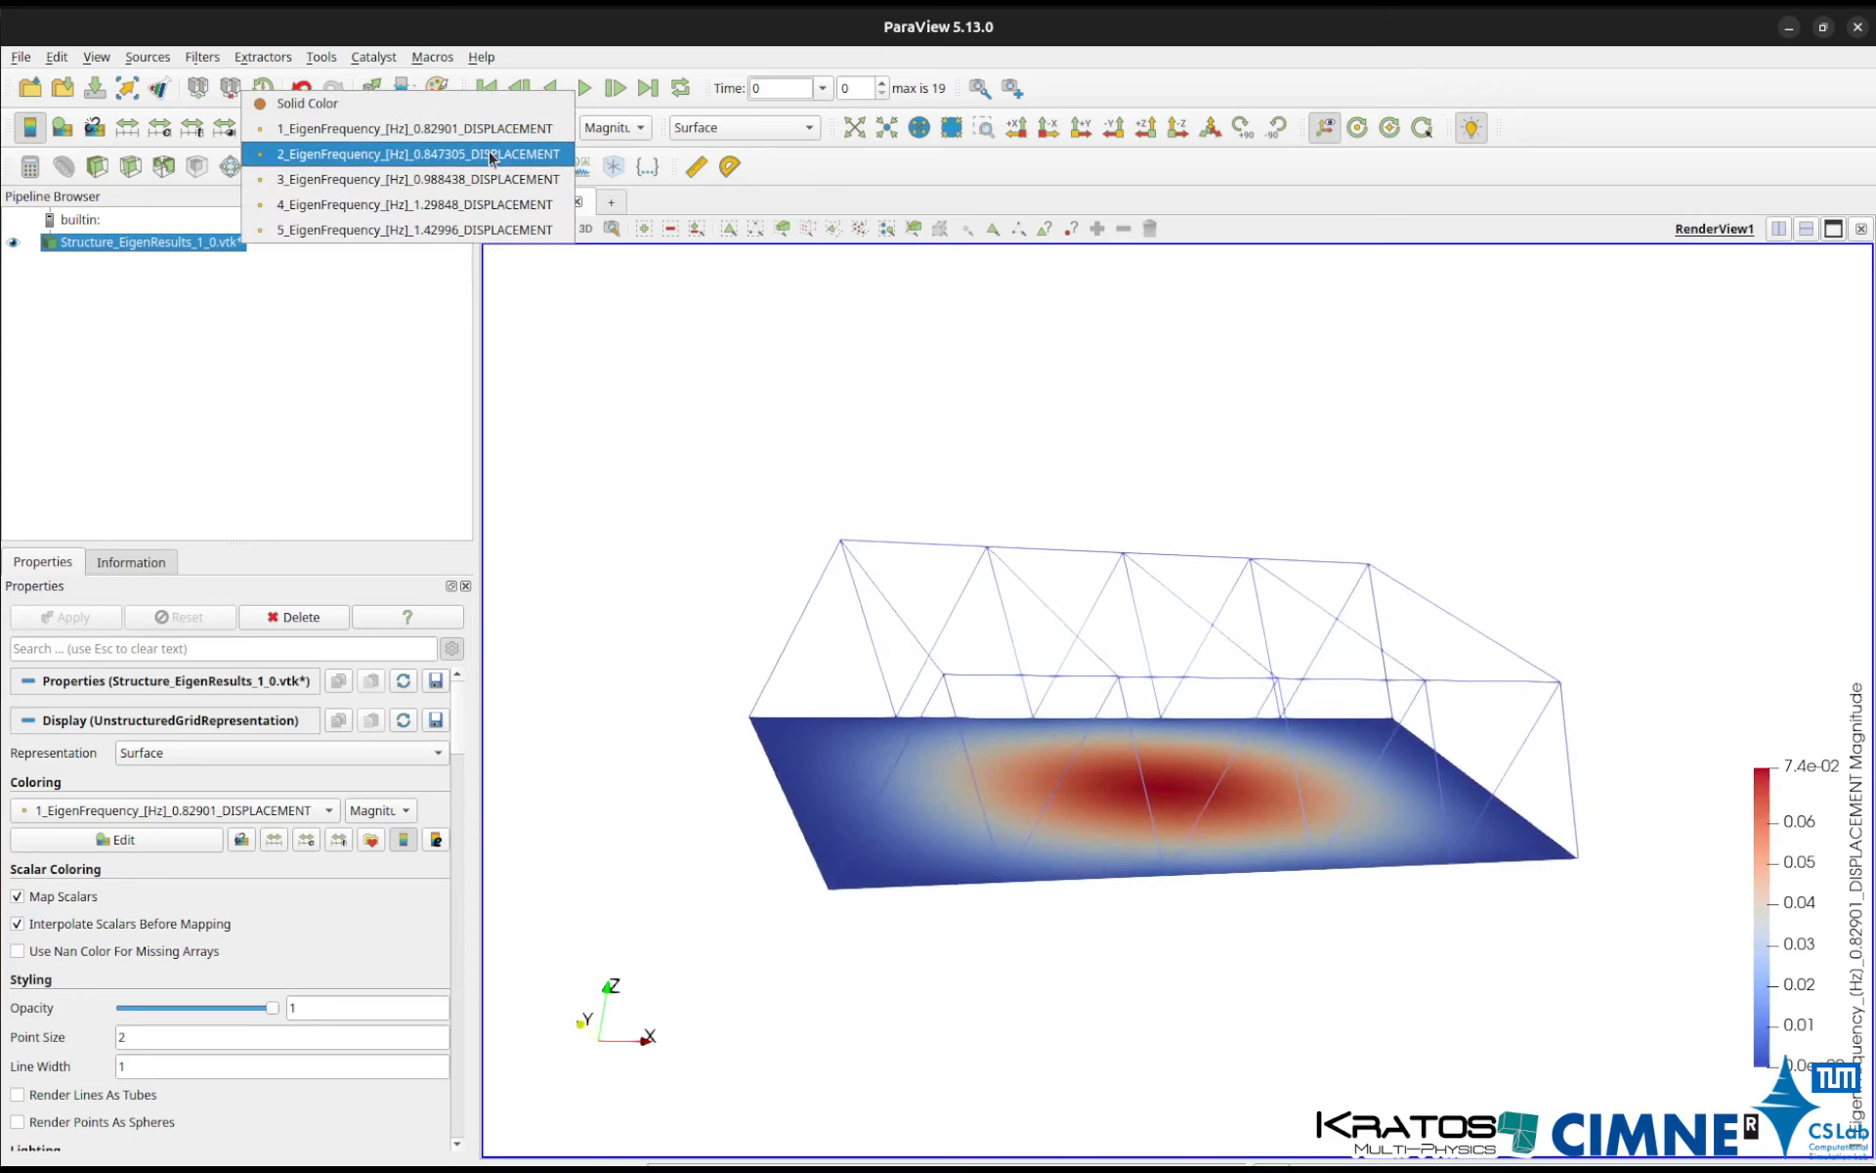
{"action": "left_click", "coordinate": [491, 156]}
{"action": "left_click", "coordinate": [495, 135]}
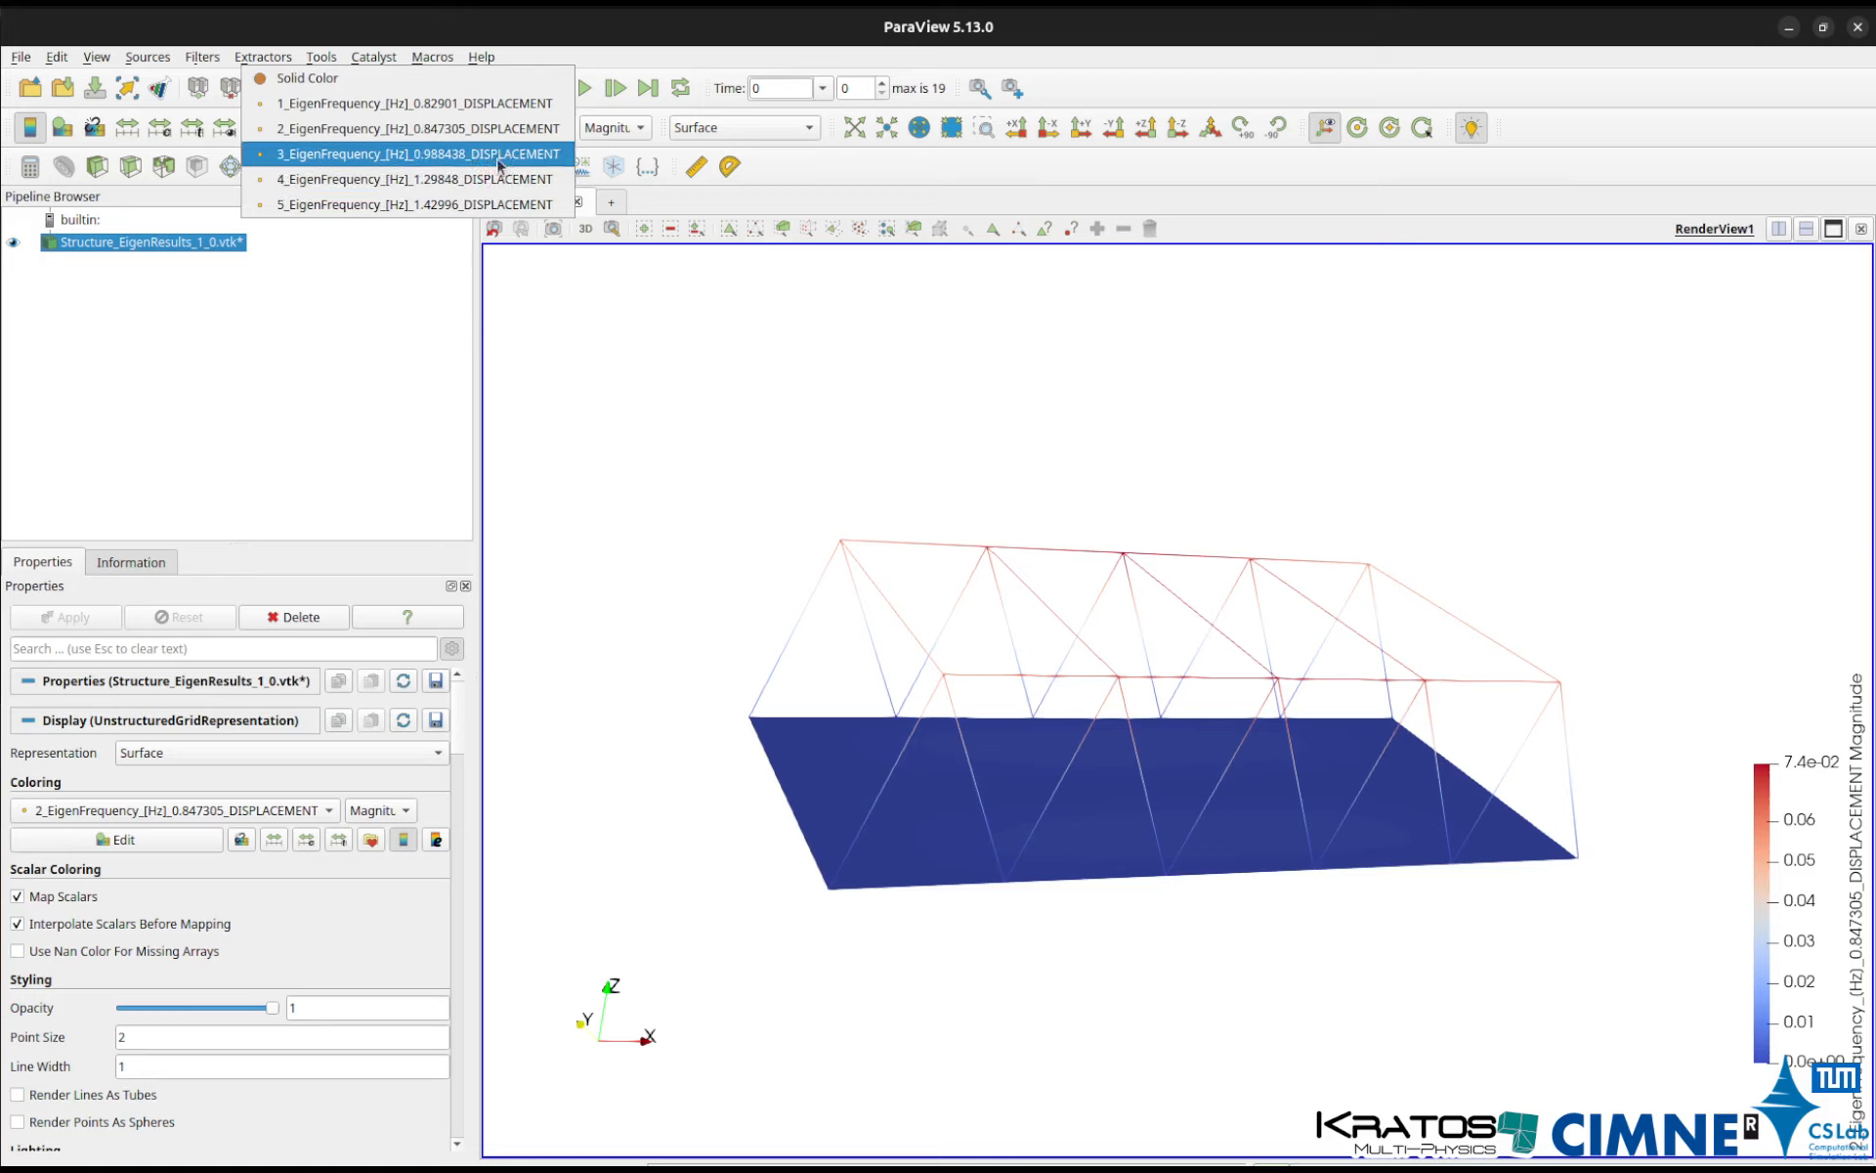
{"action": "left_click", "coordinate": [498, 159]}
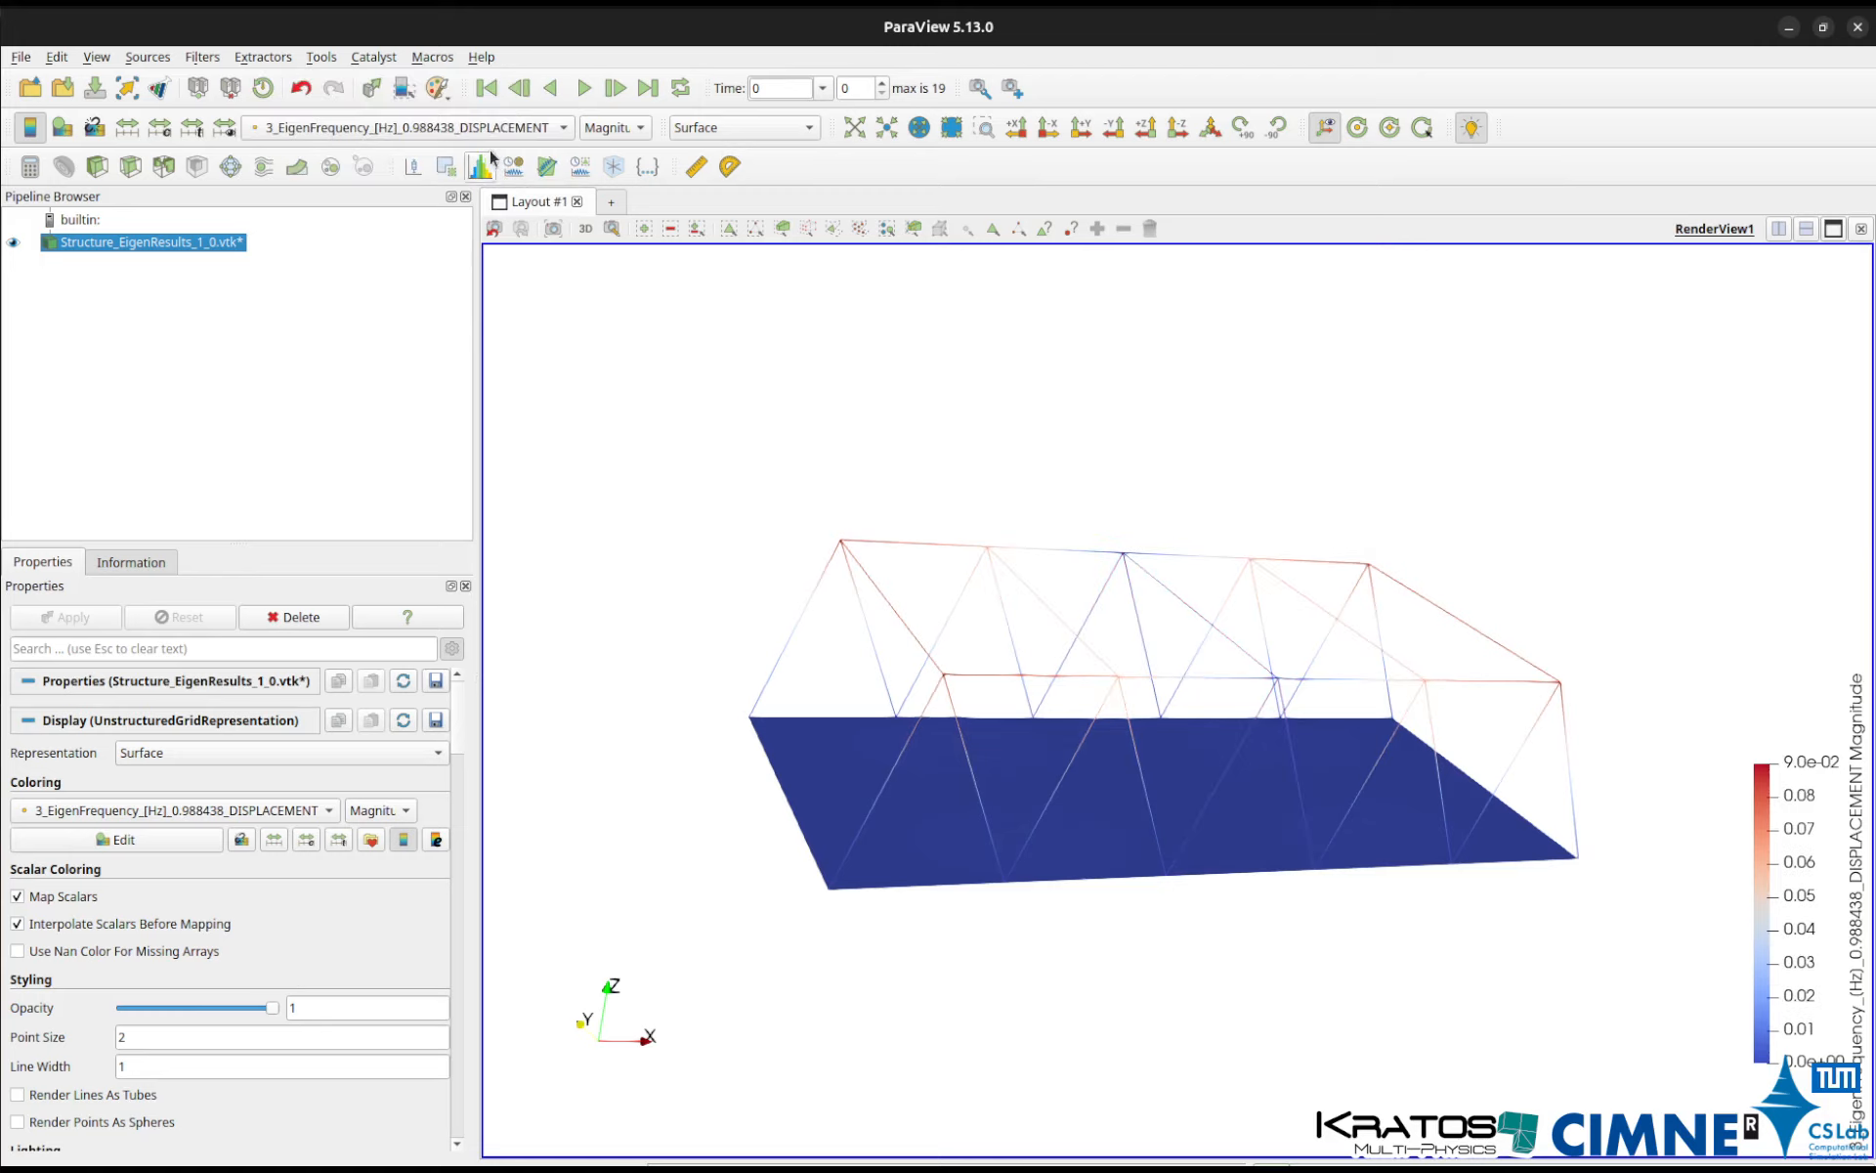
{"action": "left_click", "coordinate": [348, 137]}
{"action": "left_click", "coordinate": [367, 158]}
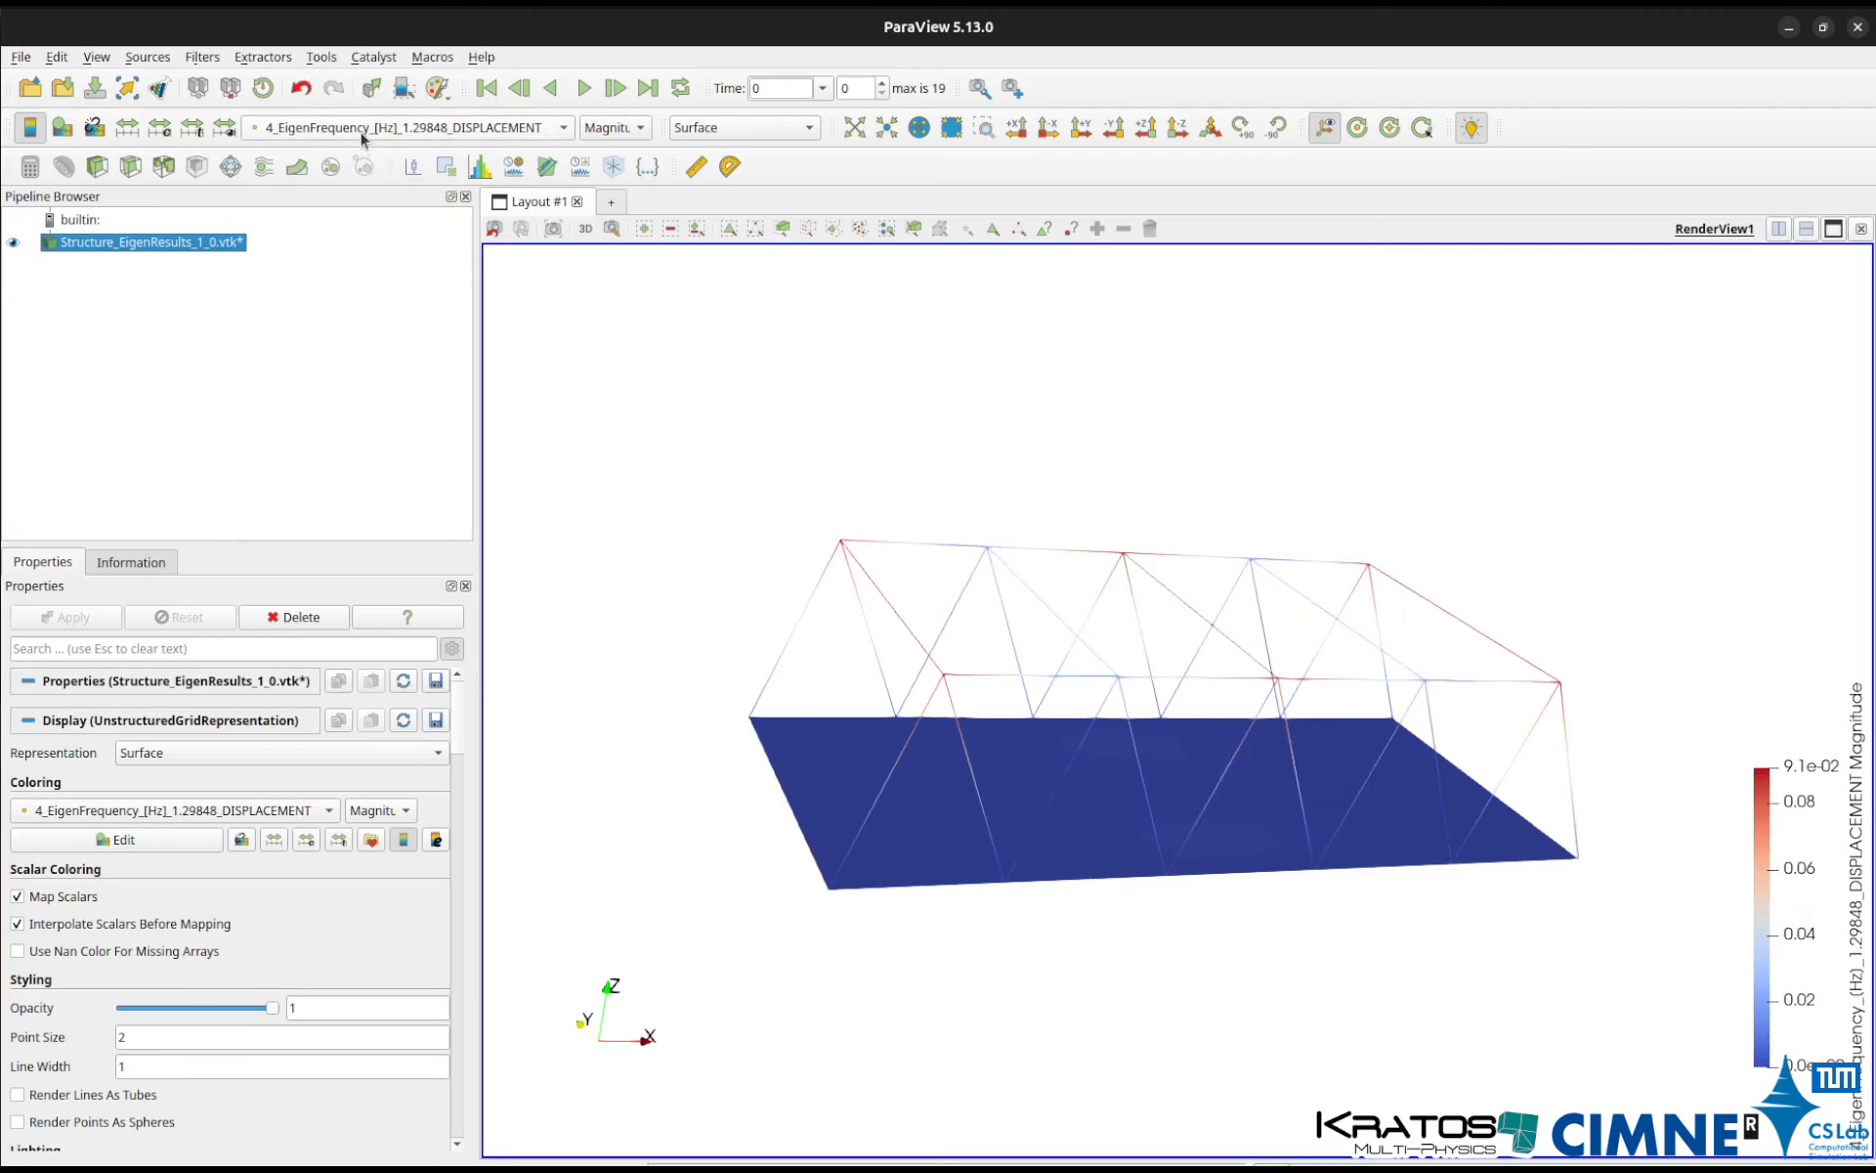
{"action": "left_click", "coordinate": [359, 131]}
{"action": "left_click", "coordinate": [366, 156]}
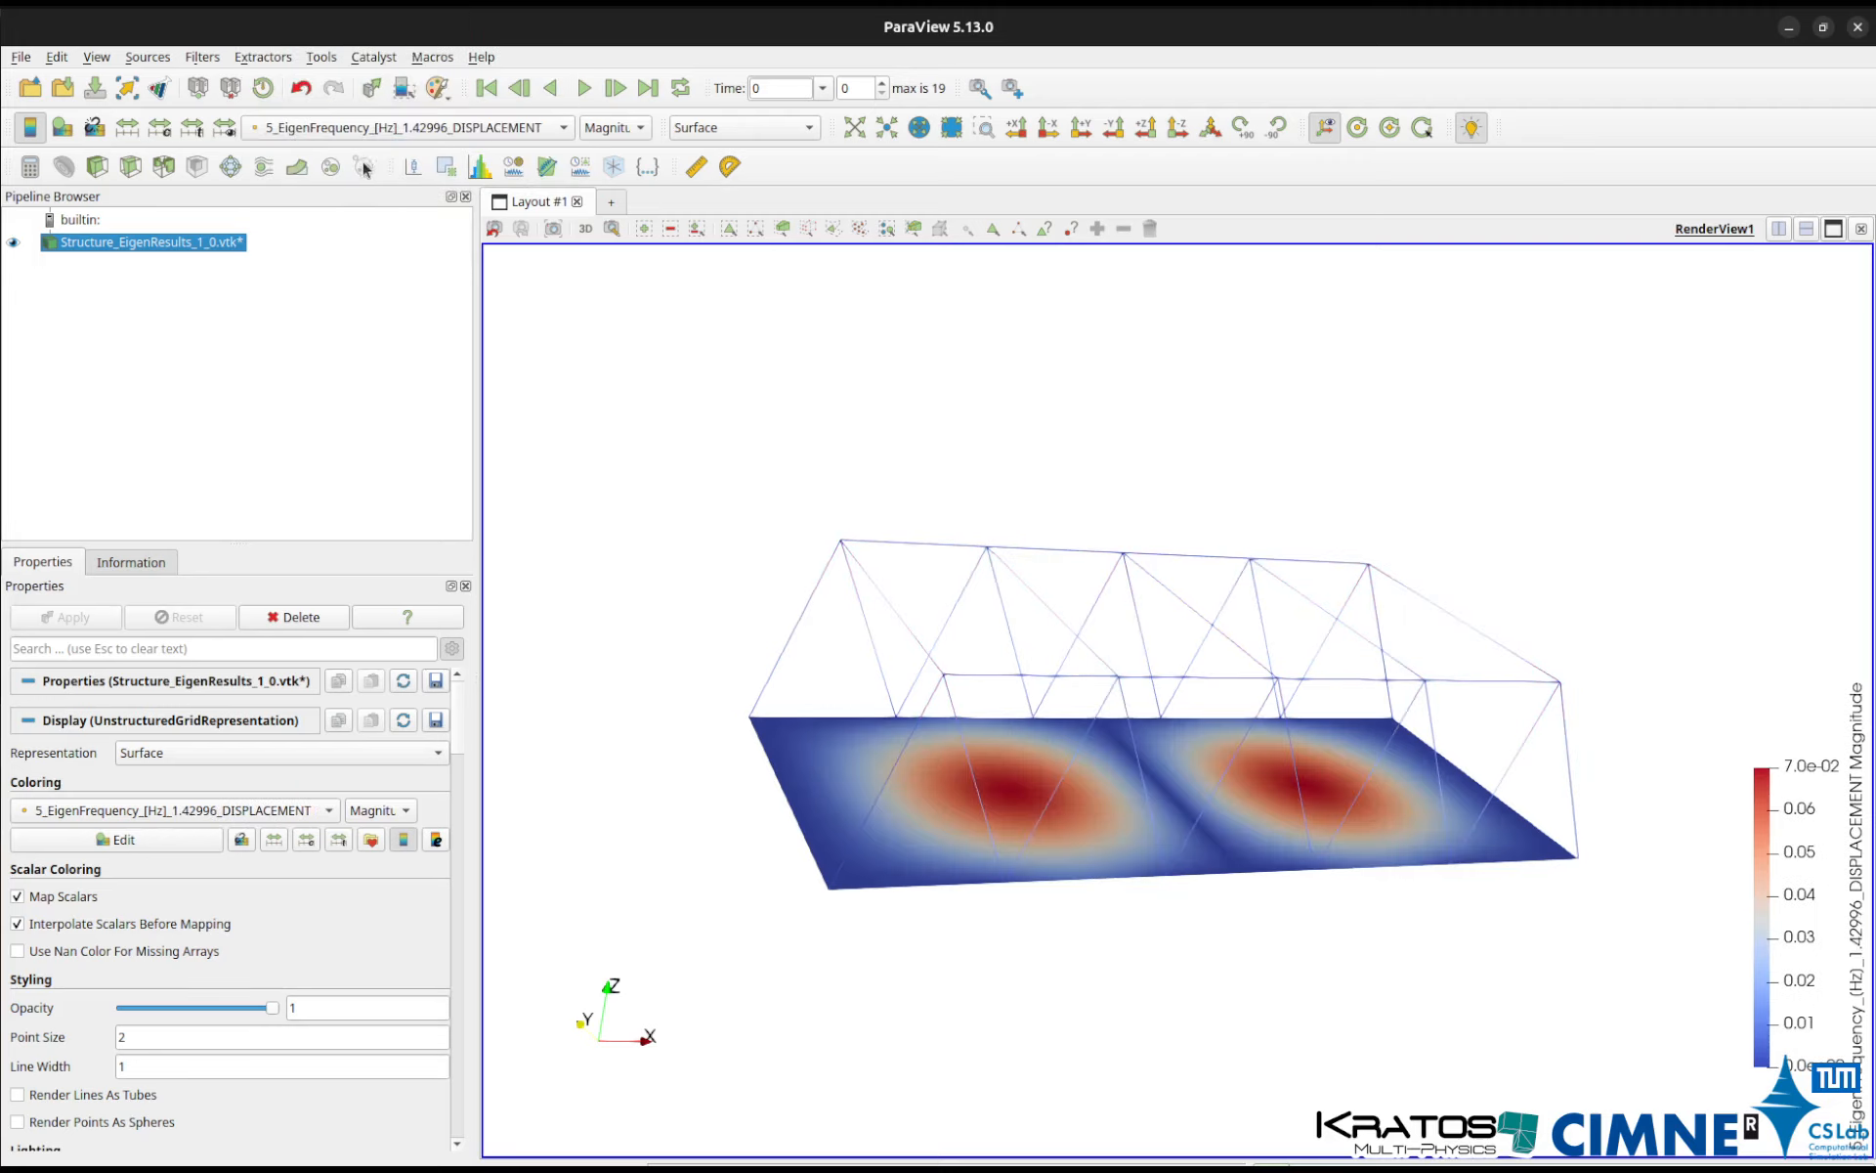